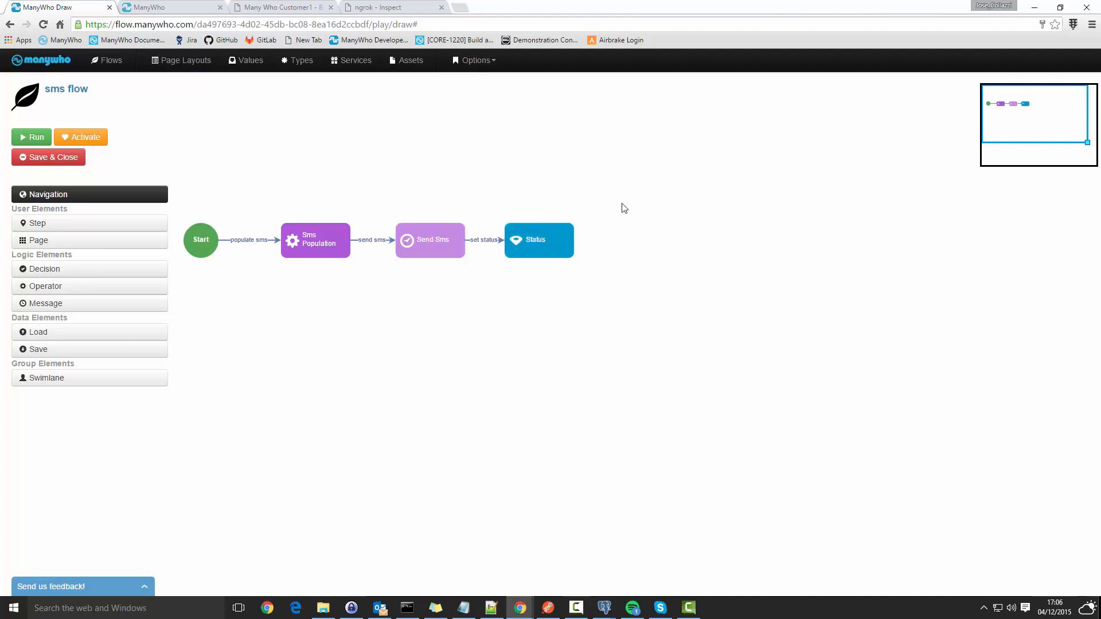
- Switch to Boomi AtomSphere and open the twilio service api web service and the send sms process from the twilio-service folder
left_click(276, 7)
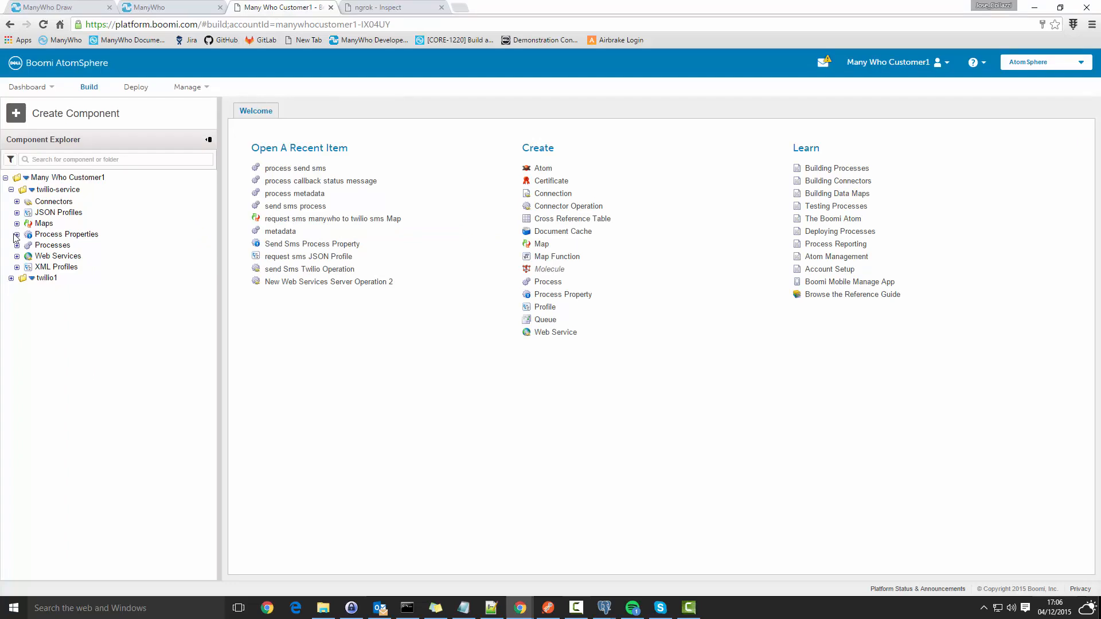
left_click(16, 257)
double_click(56, 268)
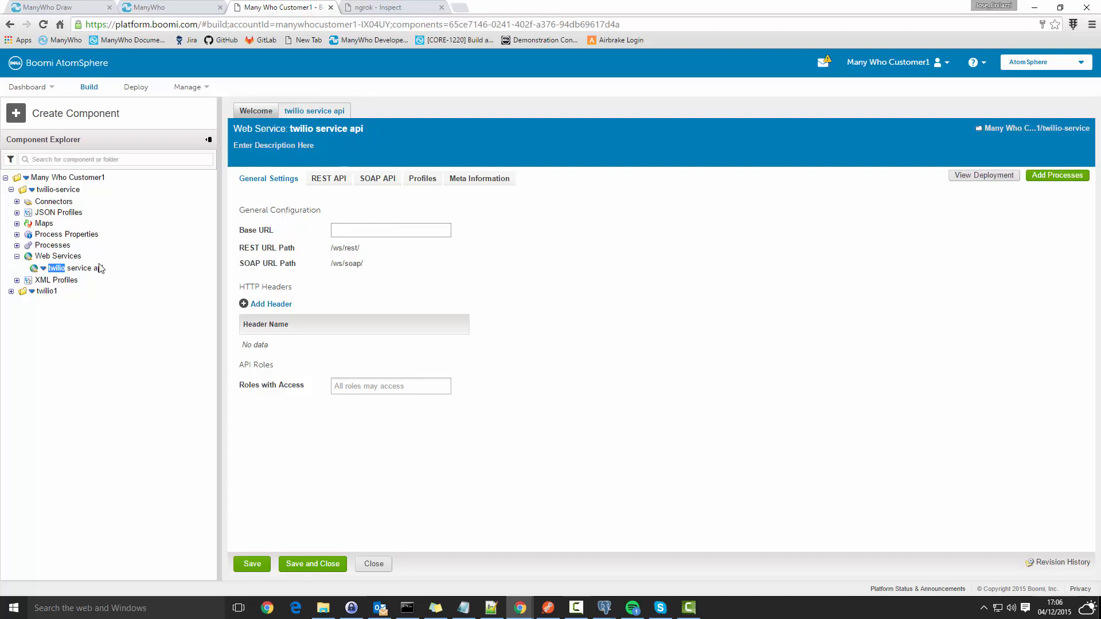
left_click(17, 245)
double_click(72, 270)
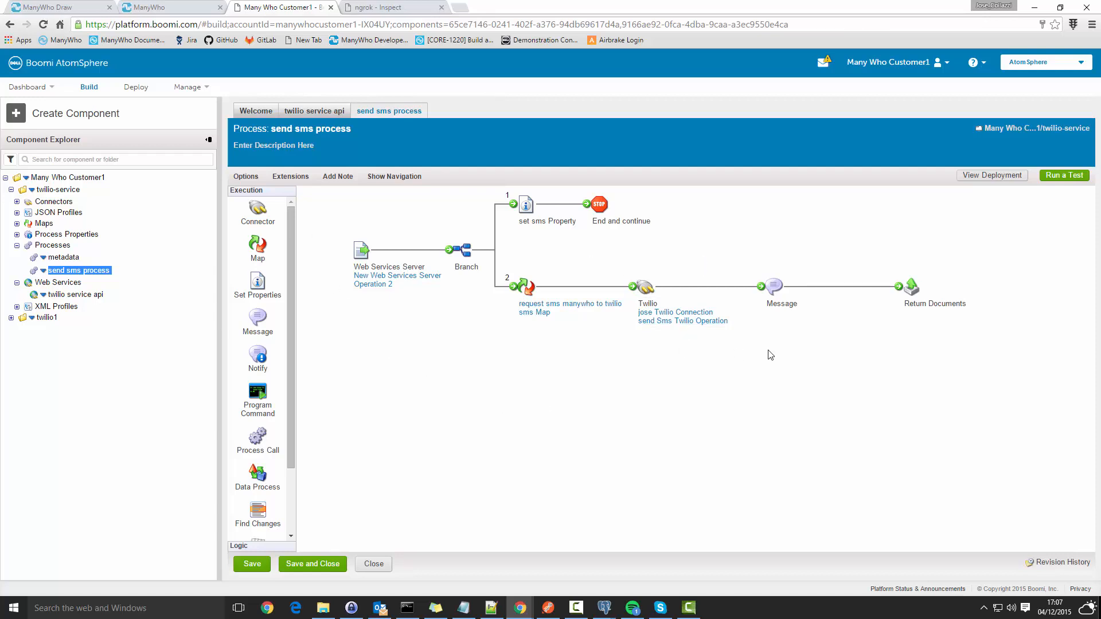
- Try to change the invokeType in the send sms process's Message shape to WAIT
double_click(775, 286)
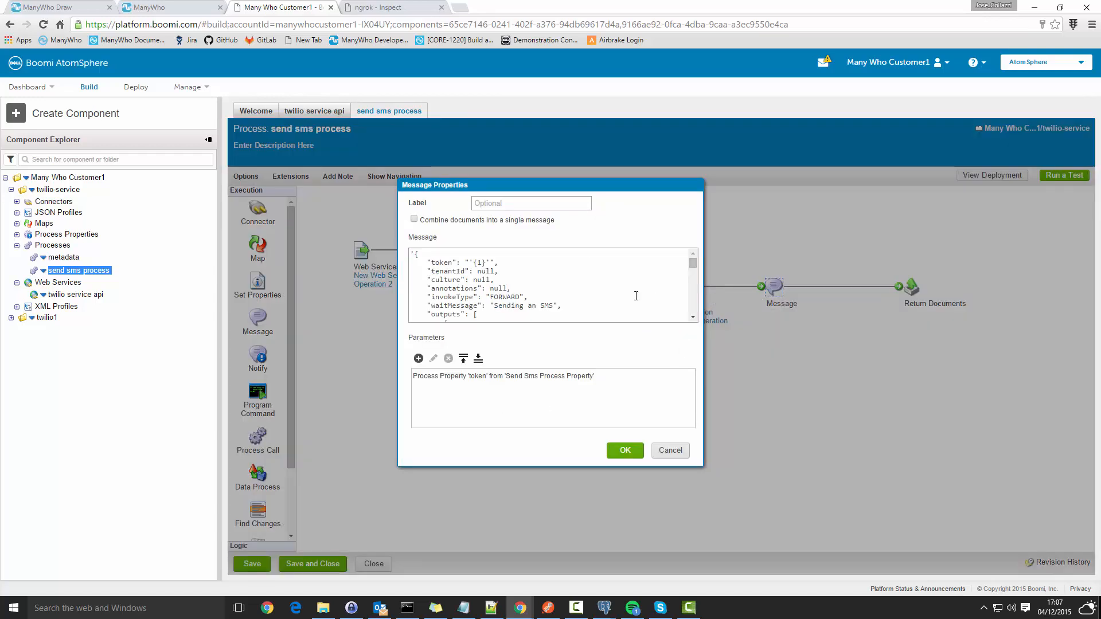
double_click(507, 297)
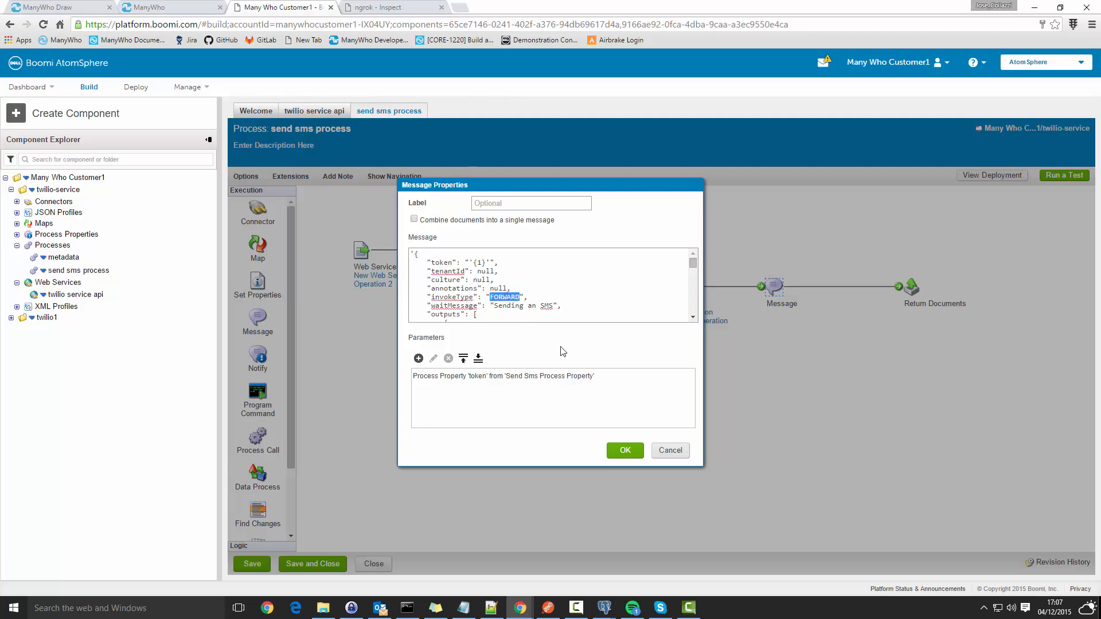
type("WAIT")
left_click(622, 450)
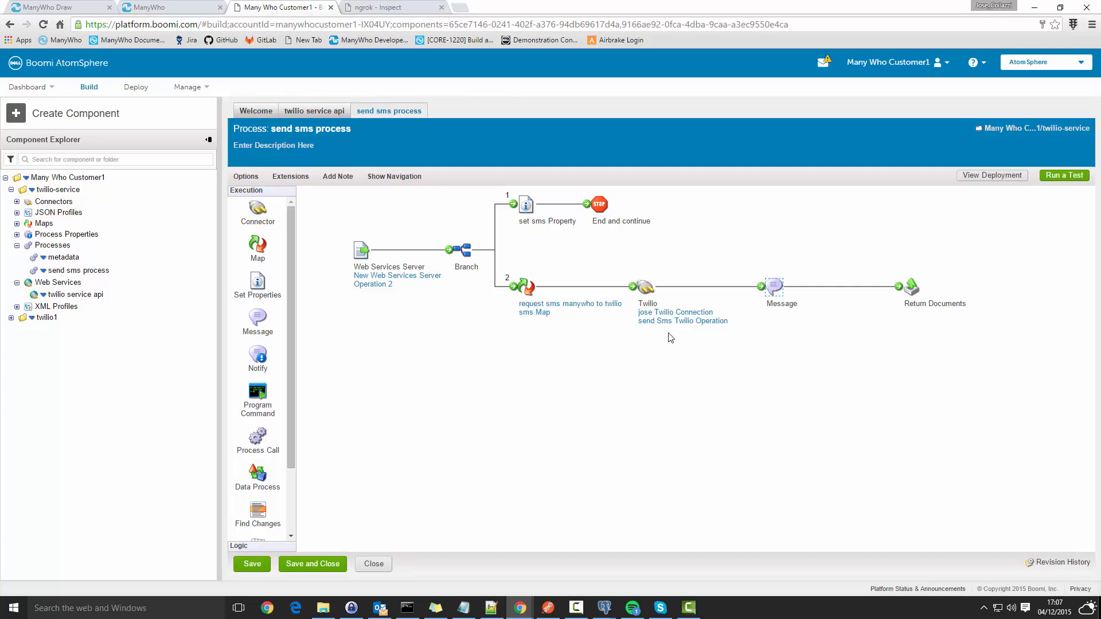
- Reopen the Message shape, set its invokeType to WAIT, and save and close the send sms process
mouse_move(671, 325)
double_click(775, 285)
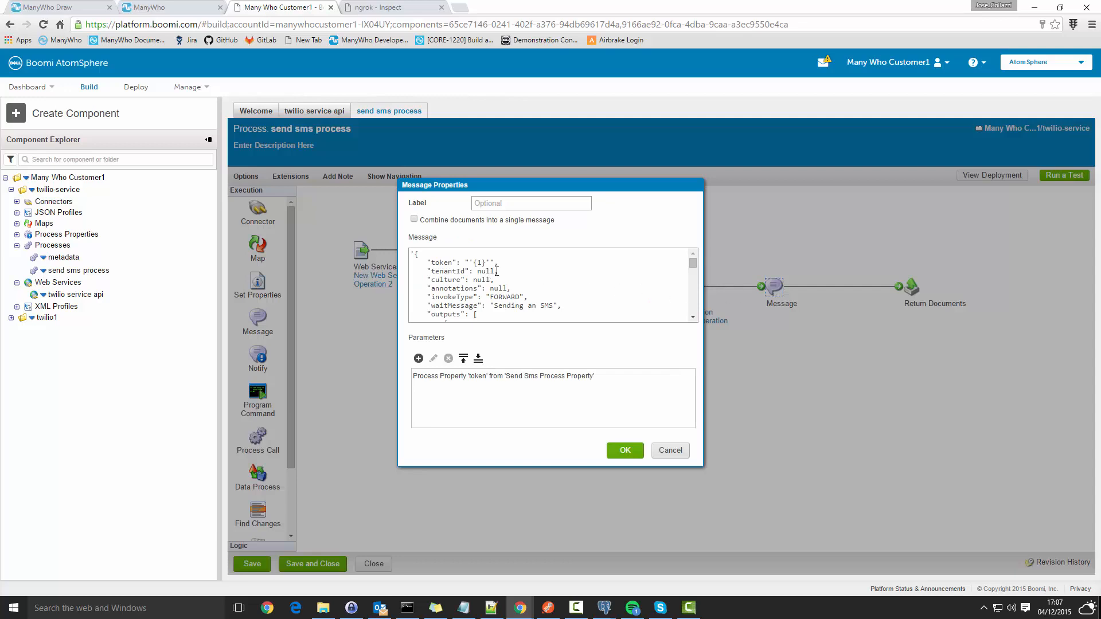
double_click(499, 295)
type("WA")
left_click(625, 452)
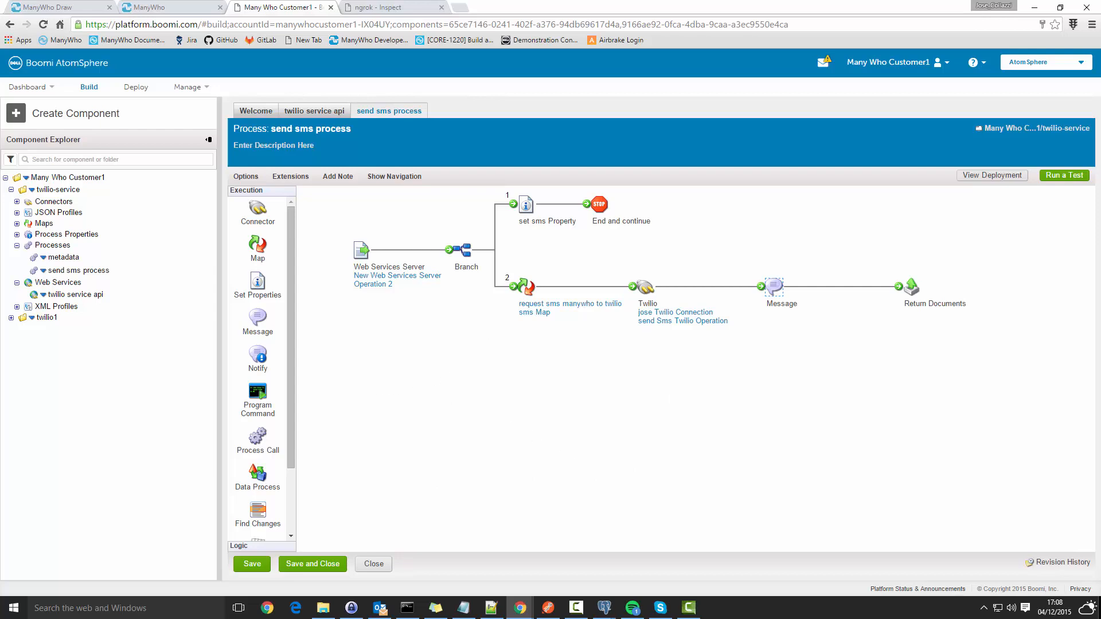
left_click(136, 87)
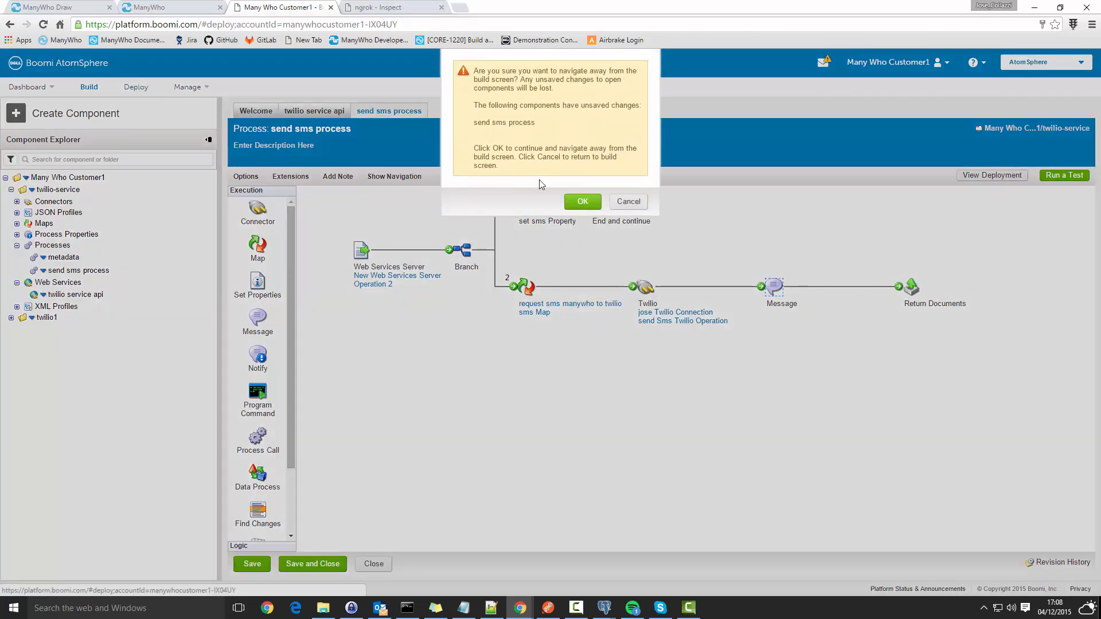
left_click(629, 202)
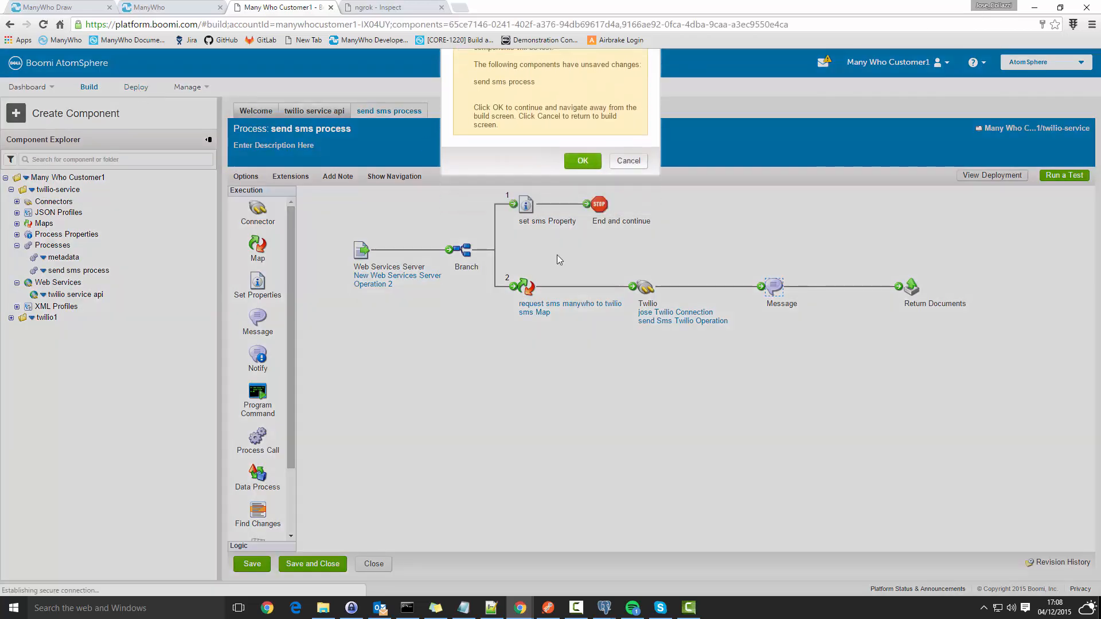
left_click(317, 564)
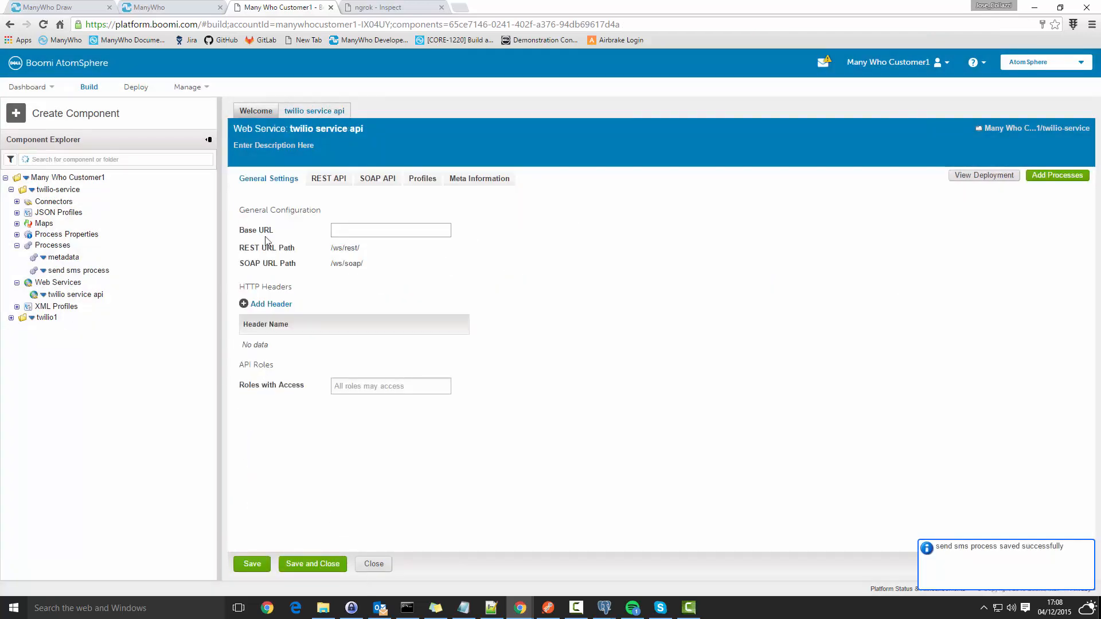
- Deploy the send sms process from the twilio-service folder to the development environment
left_click(133, 87)
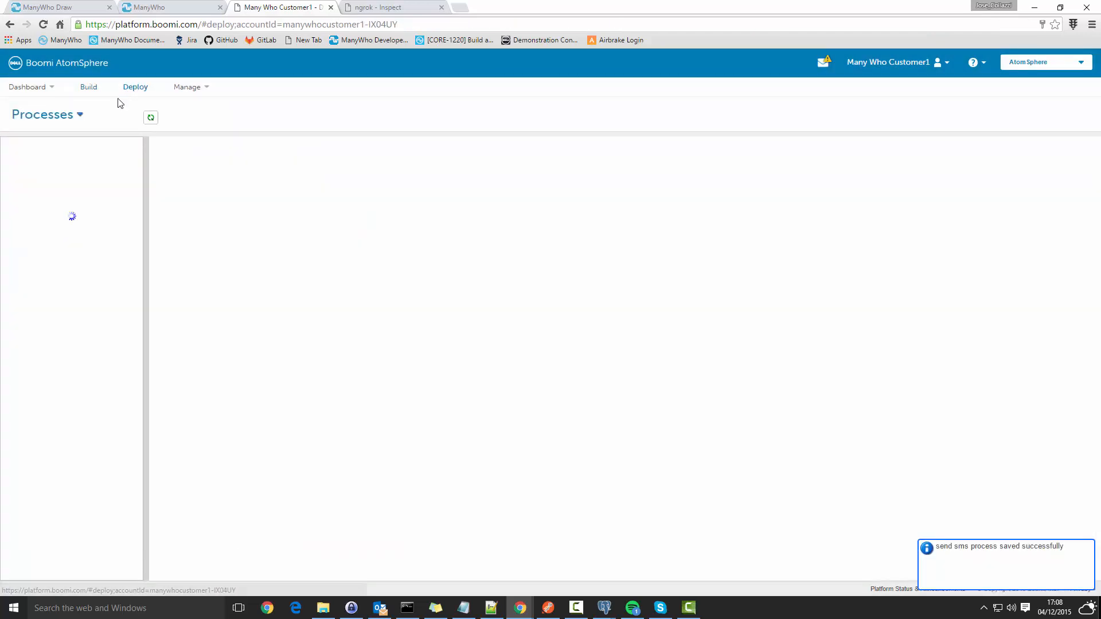
left_click(39, 205)
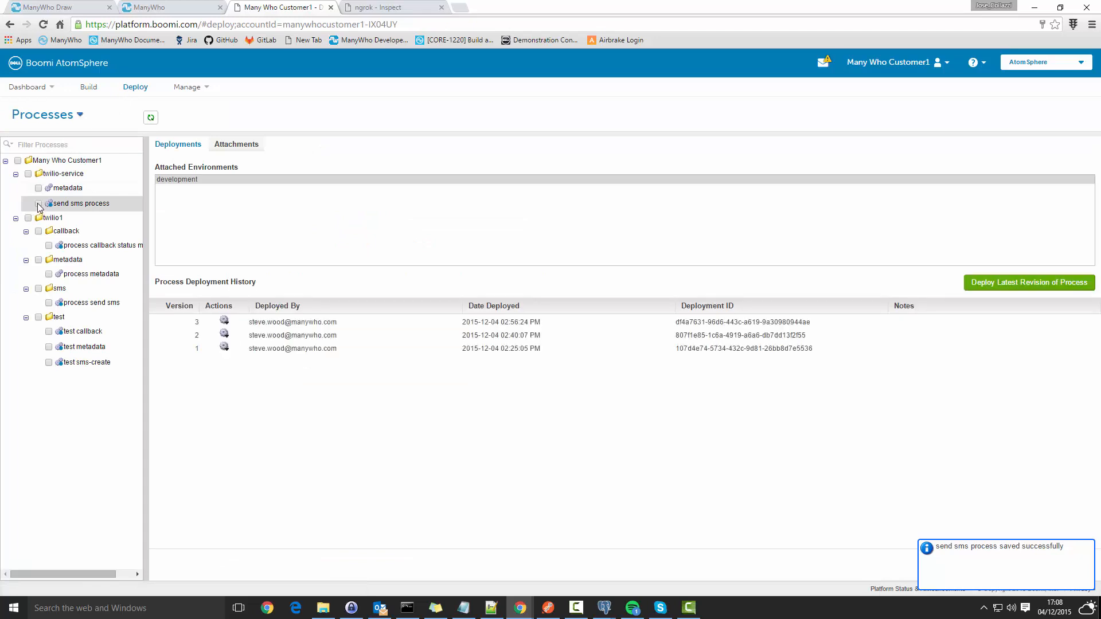
left_click(39, 204)
left_click(1007, 571)
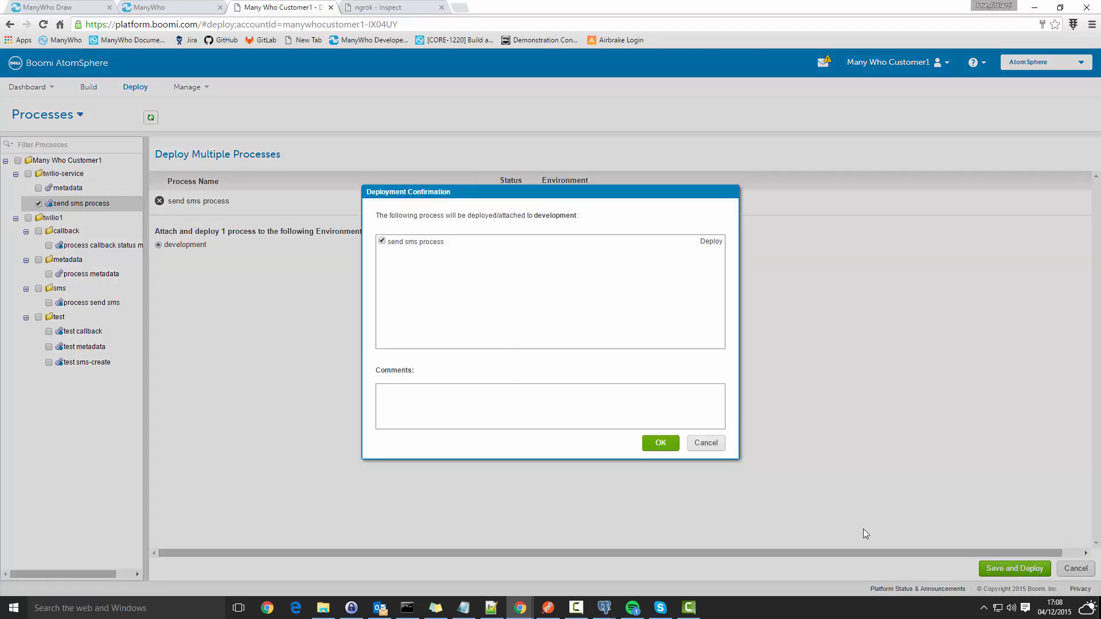
left_click(662, 445)
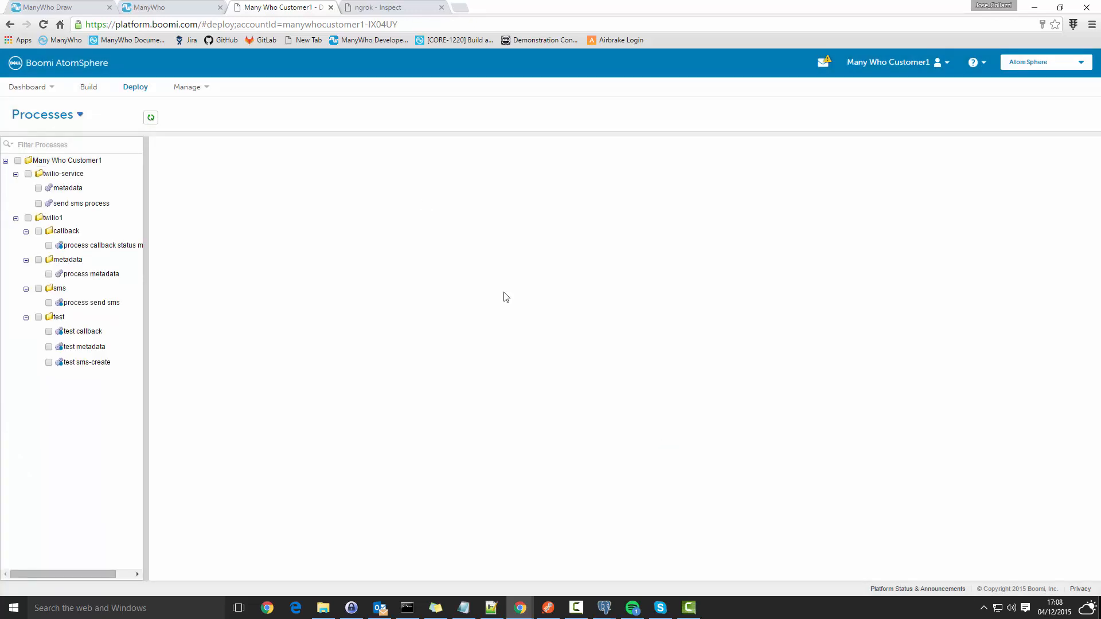
- Switch to ManyWho Draw, run the sms flow with the default player, and close the running flow and the Run Flow dialog
left_click(83, 8)
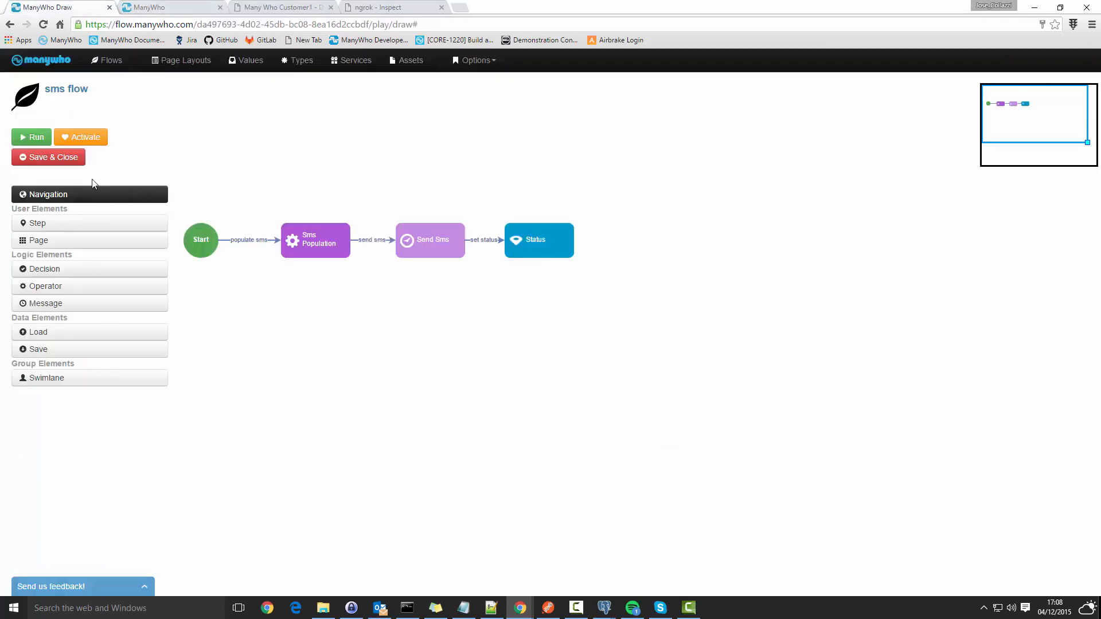
left_click(37, 136)
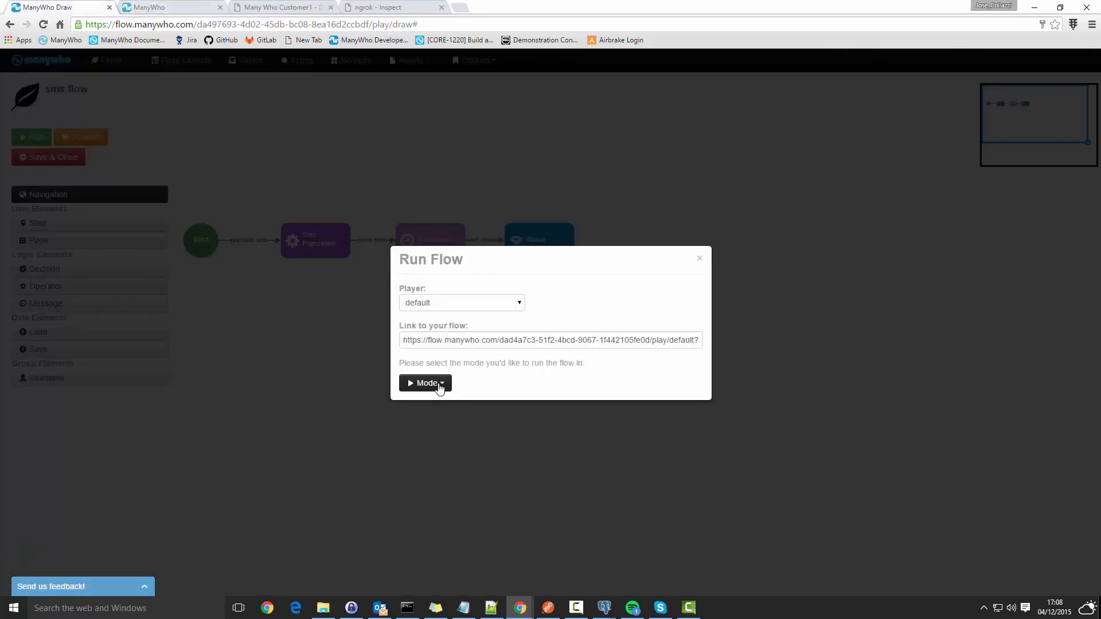
left_click(443, 384)
left_click(442, 405)
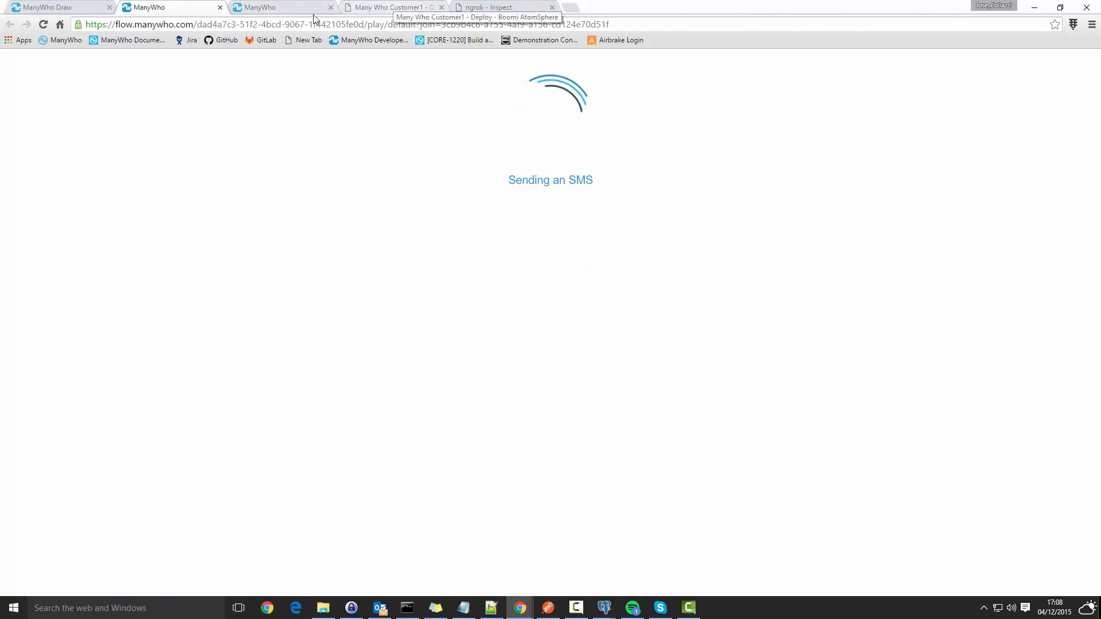
left_click(220, 7)
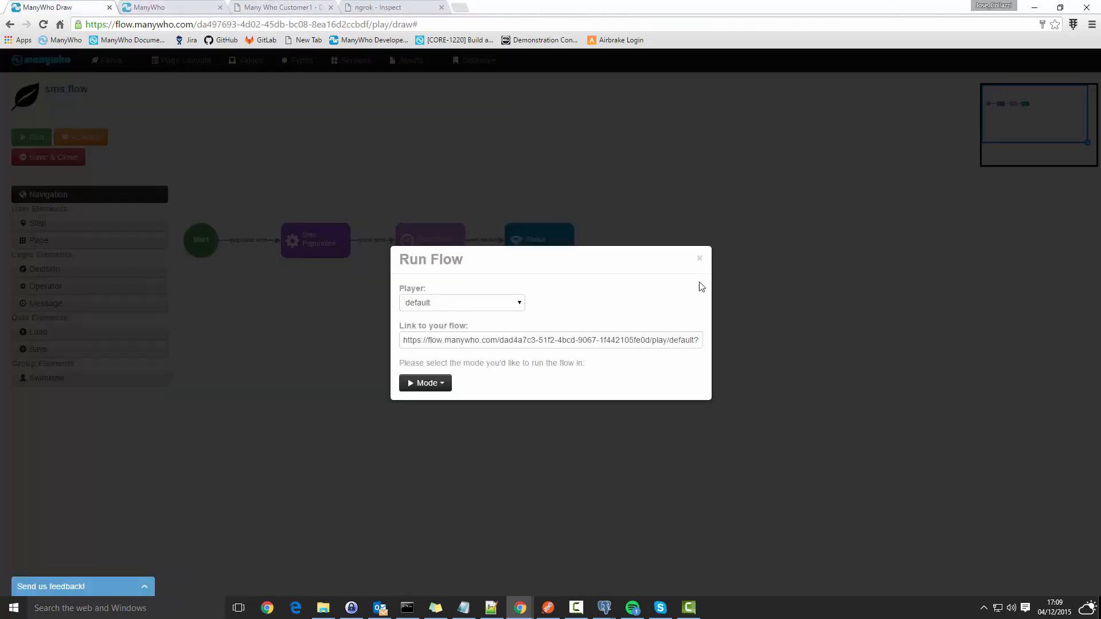
left_click(699, 258)
- Switch back to Boomi AtomSphere's build view and open the send sms process and the REST API resources of twilio service api
left_click(295, 7)
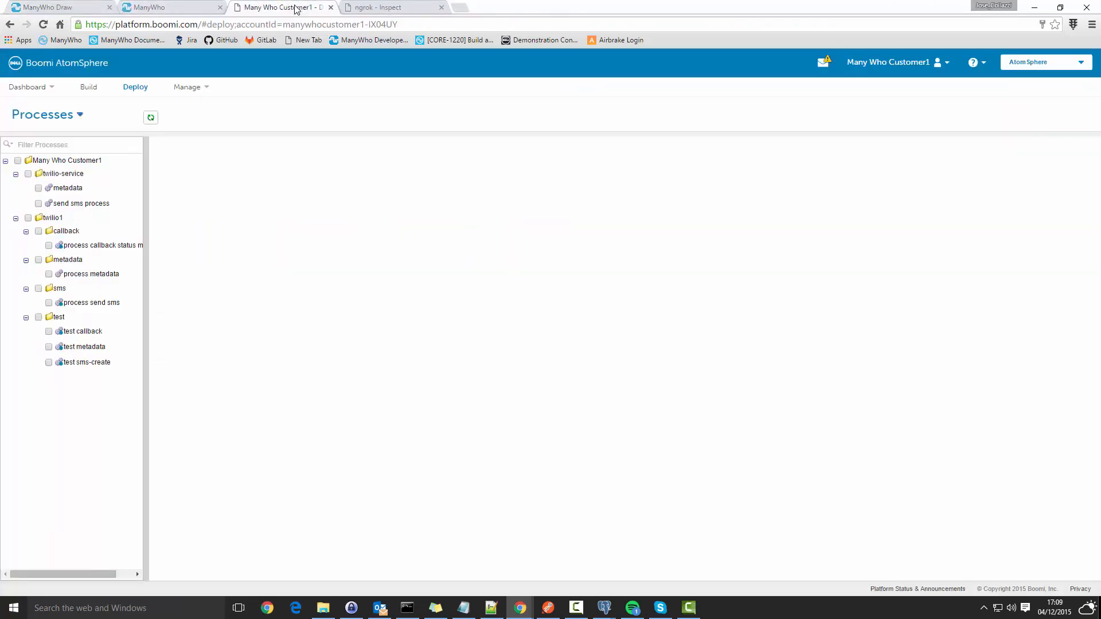
left_click(92, 87)
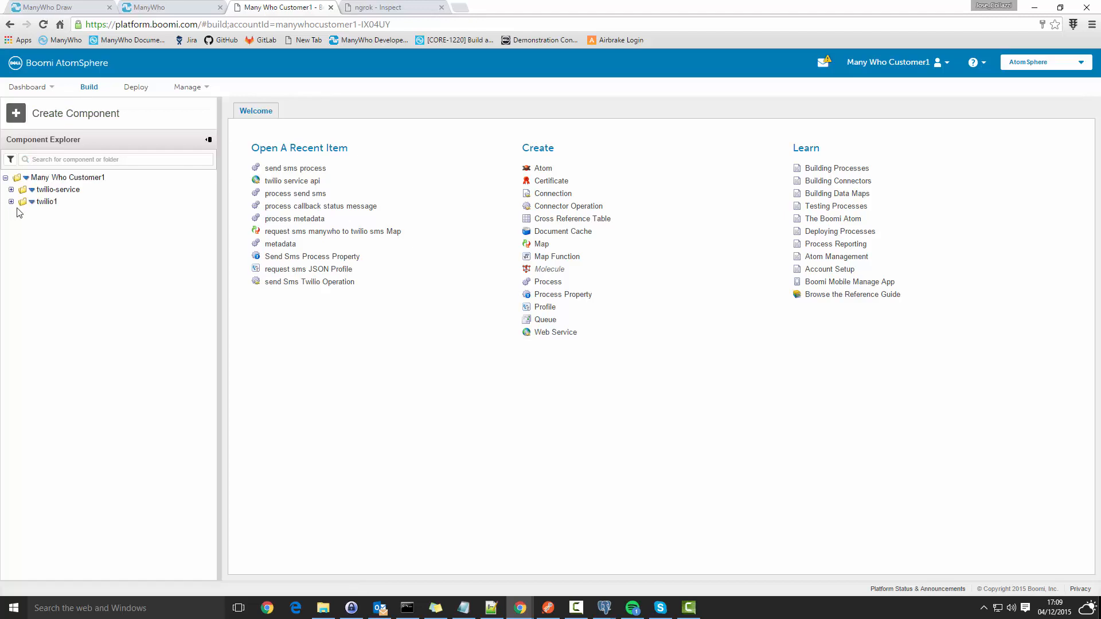
left_click(10, 190)
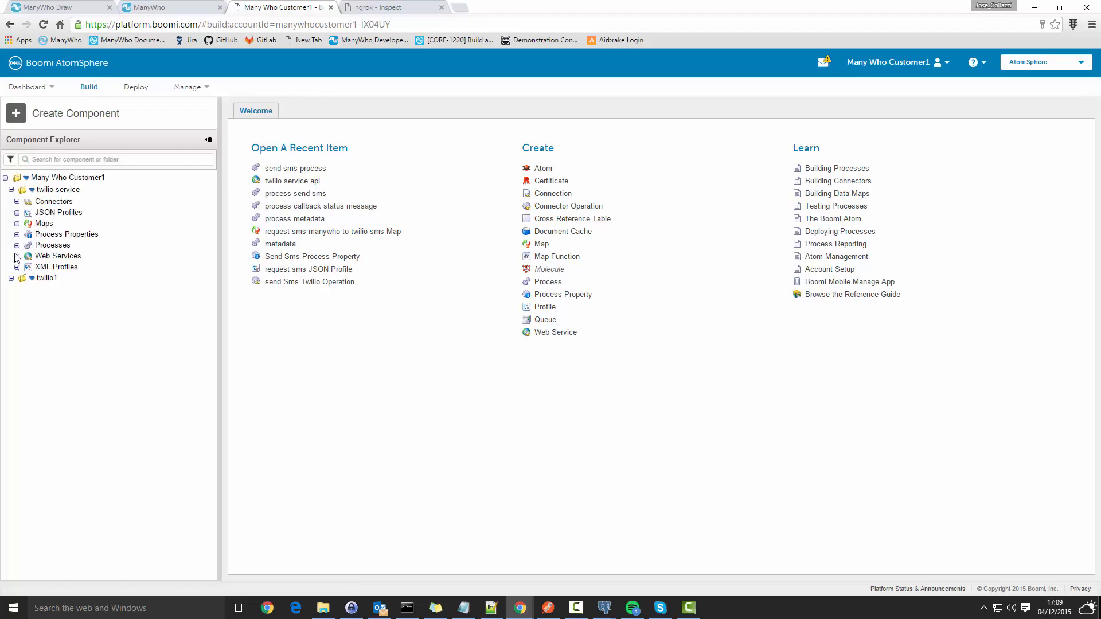
left_click(17, 245)
double_click(73, 270)
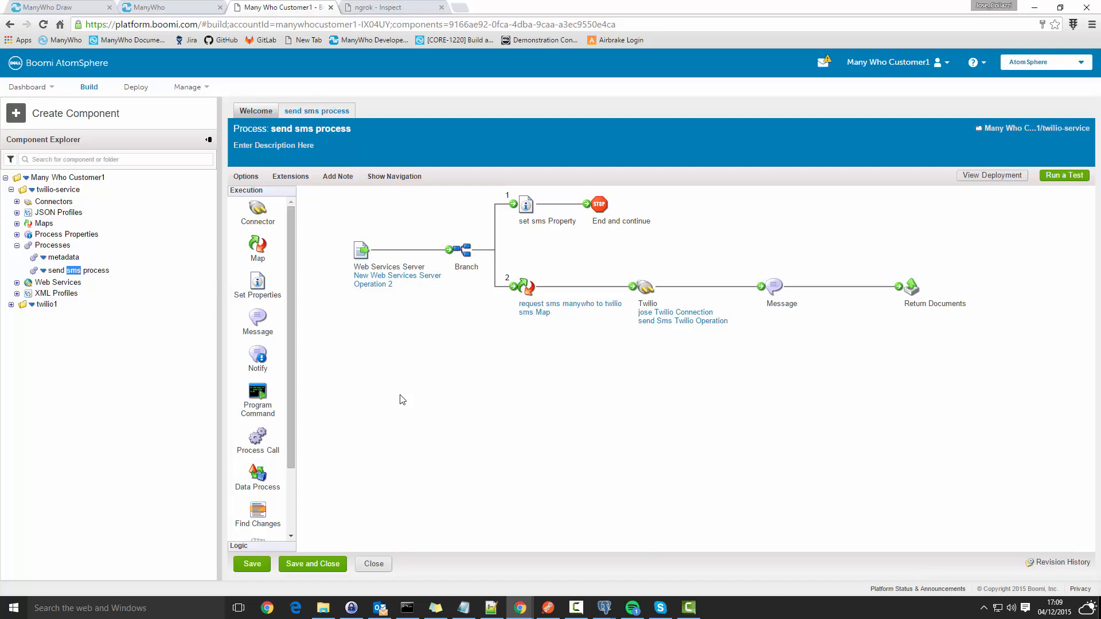
left_click(17, 283)
double_click(67, 294)
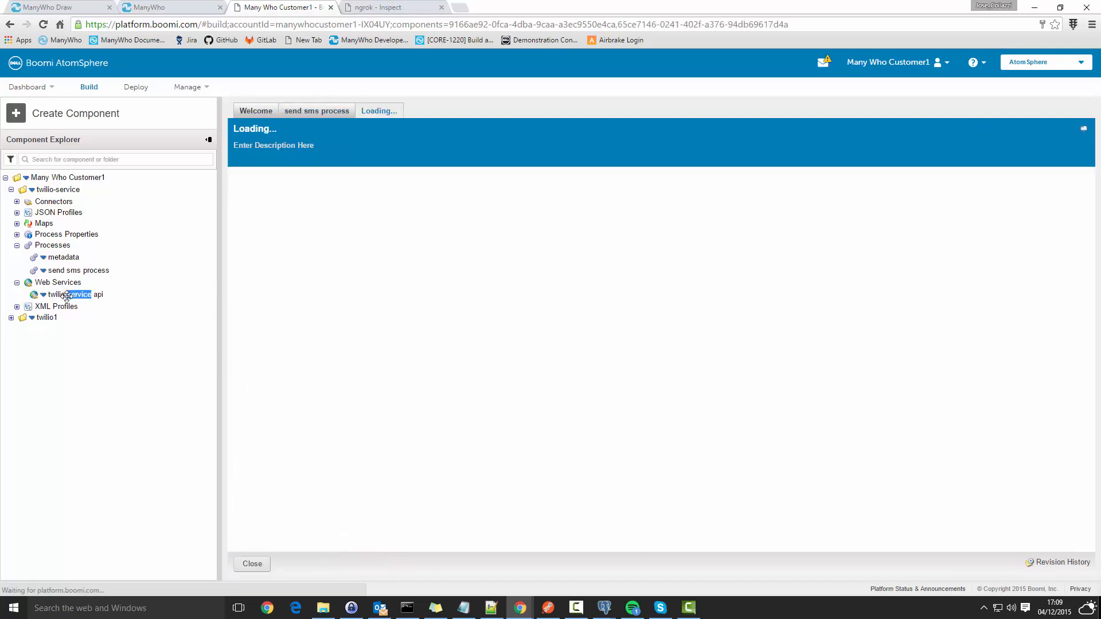
left_click(330, 181)
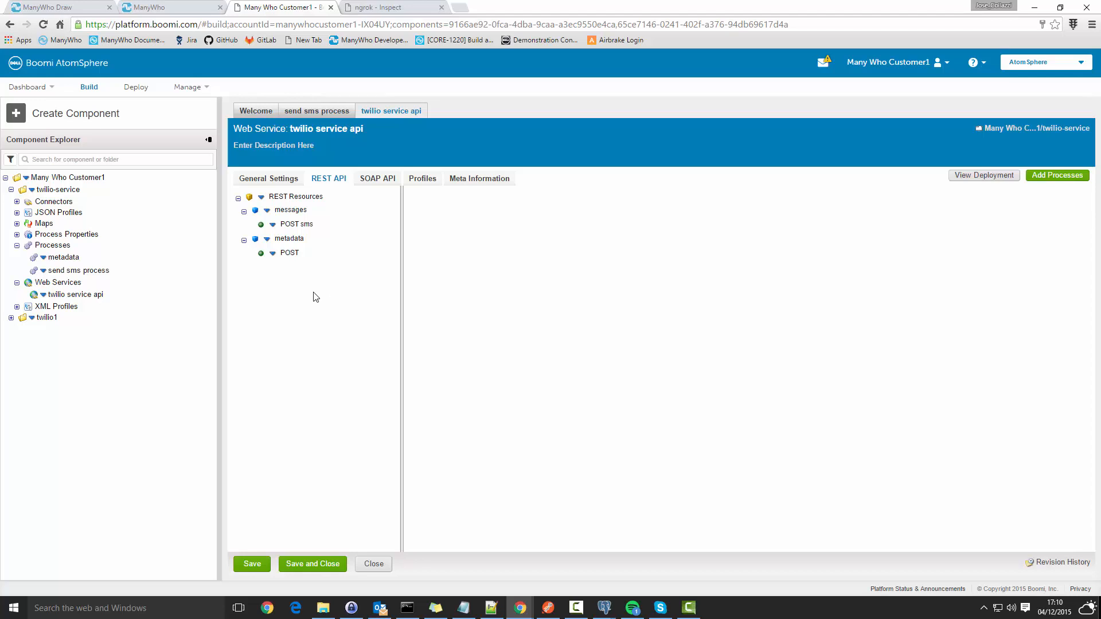
- Start adding a new process named Callback status to the web service and include it in the REST API
left_click(1057, 176)
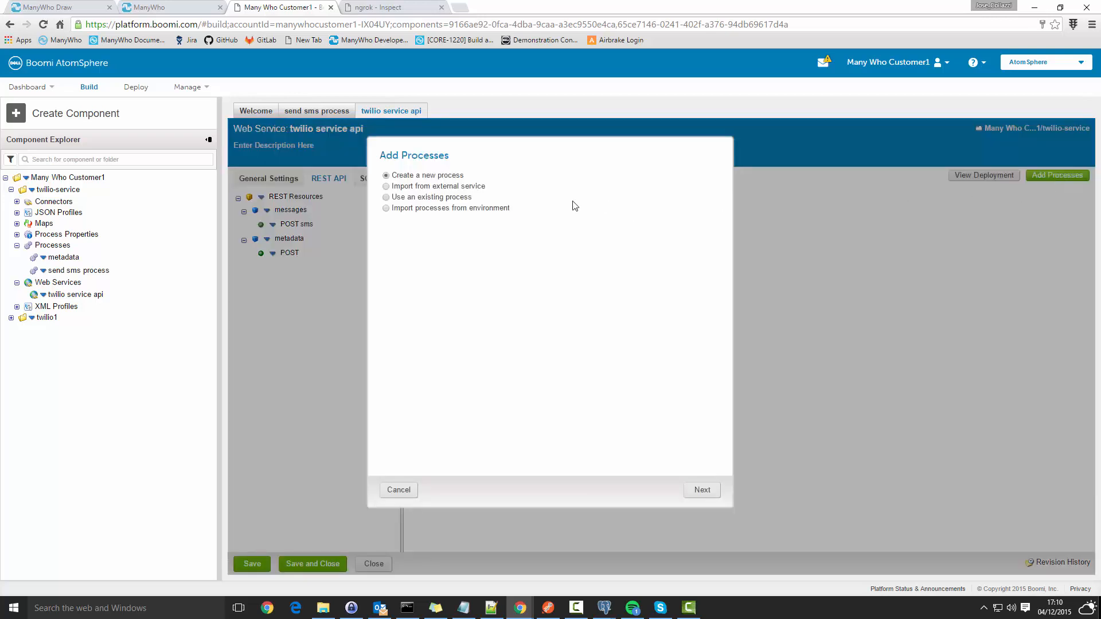
left_click(701, 490)
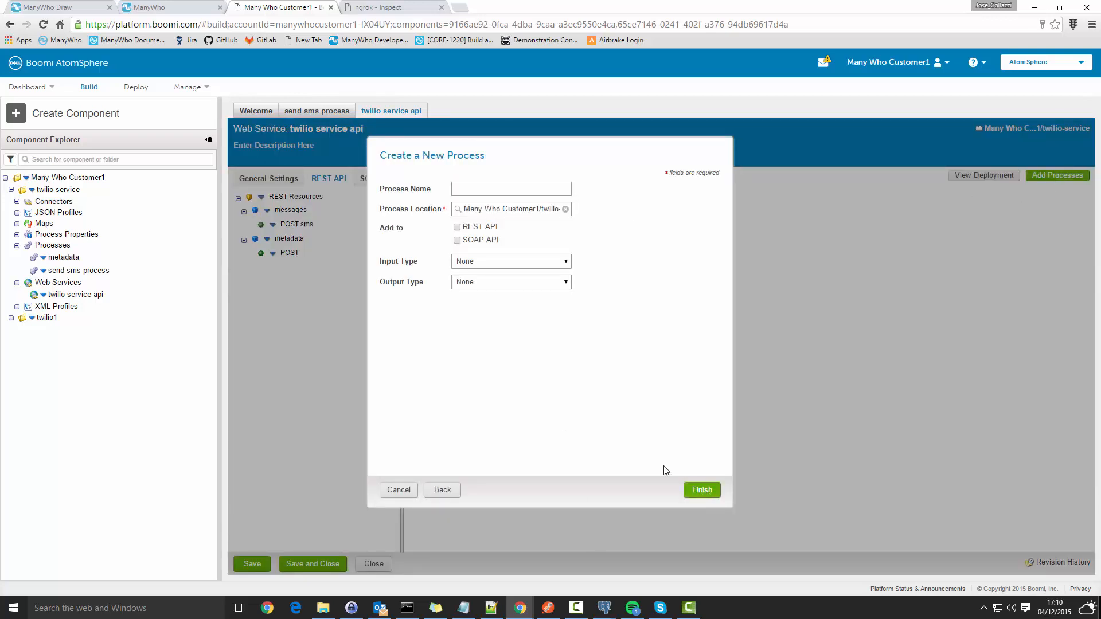
left_click(485, 188)
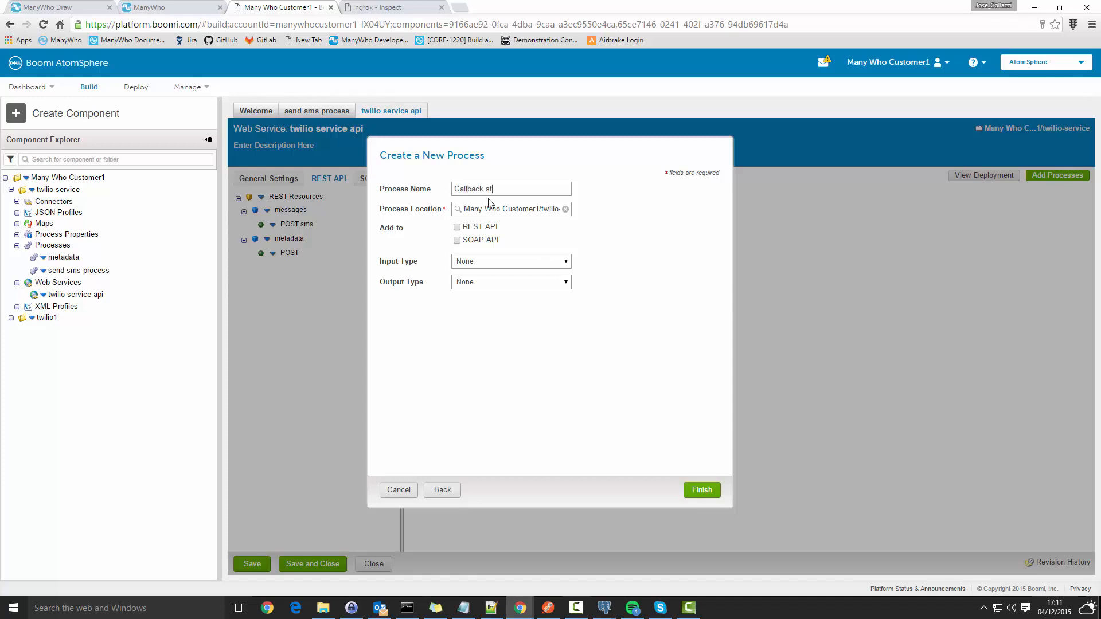
left_click(464, 226)
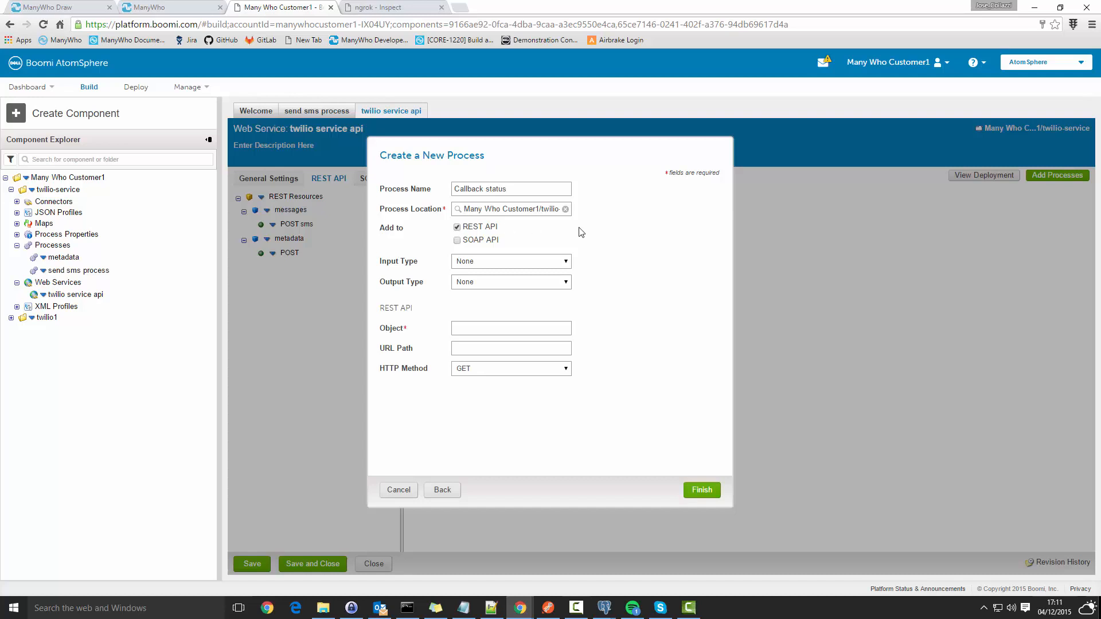
- Create the process with HTTP method POST, Single Data input and output, object callback and URL path /status/message
left_click(559, 373)
left_click(502, 390)
left_click(517, 260)
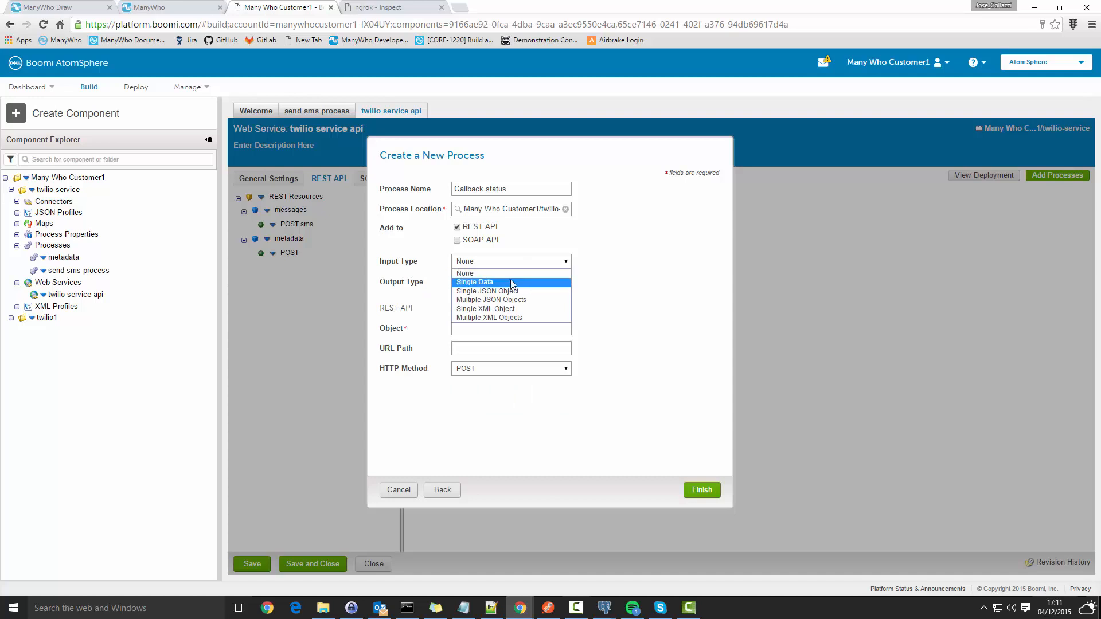
left_click(525, 283)
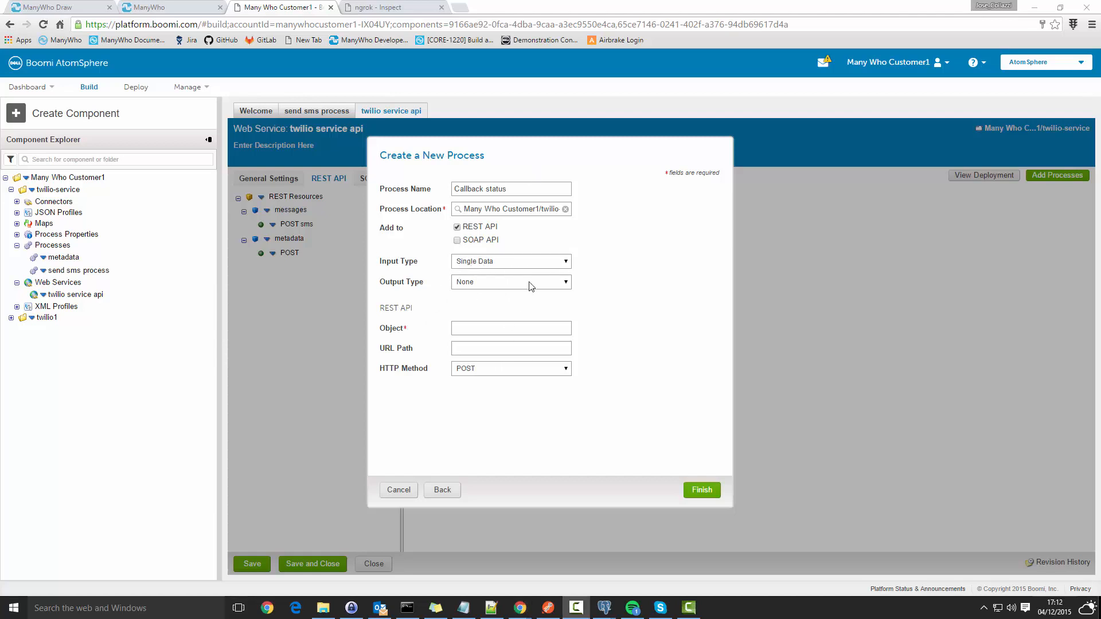
left_click(531, 283)
left_click(519, 301)
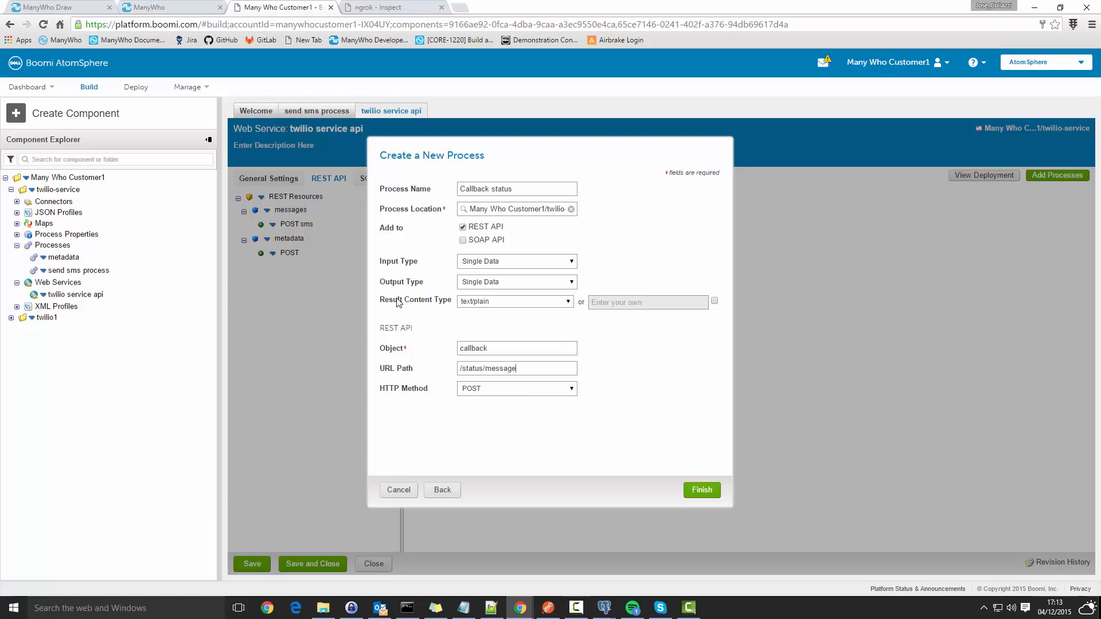
left_click(704, 491)
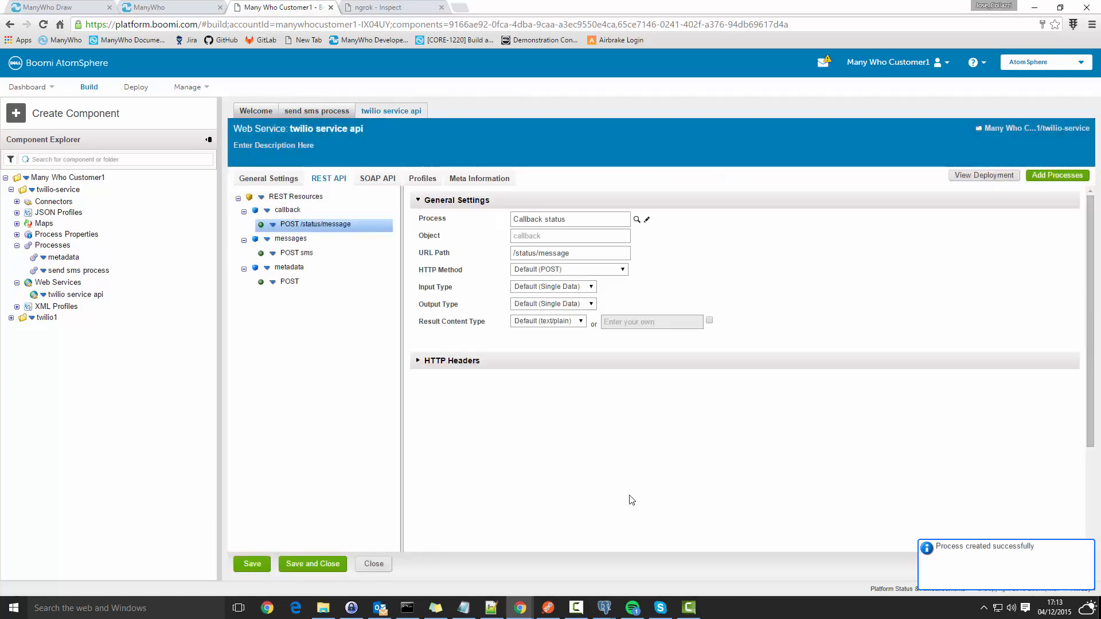
- Save and close the twilio service api web service and open the Callback status process
left_click(326, 562)
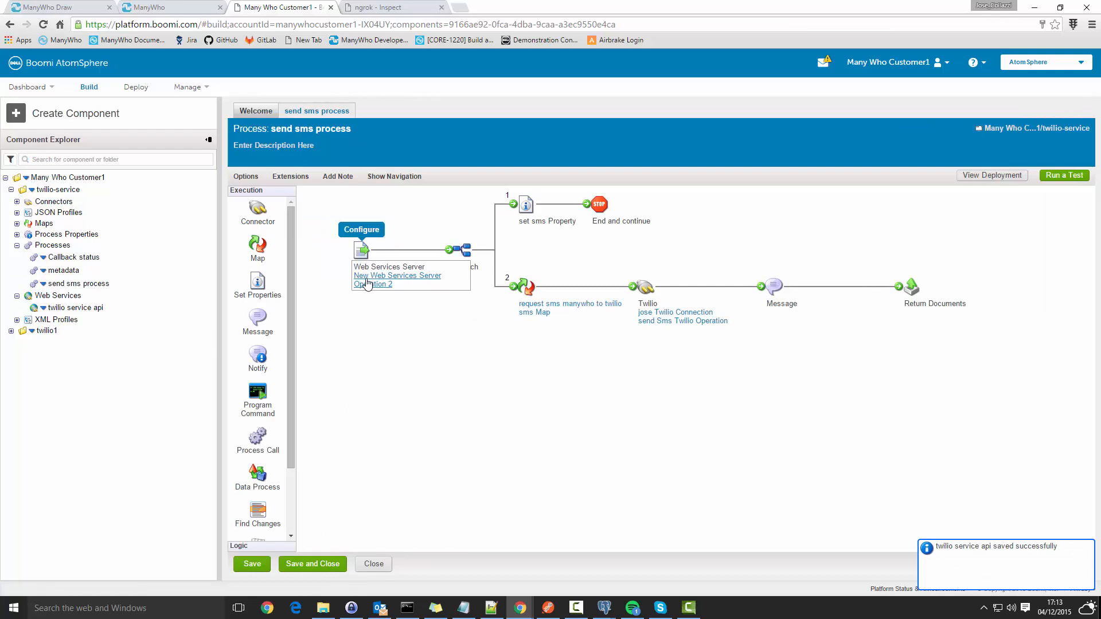
double_click(73, 258)
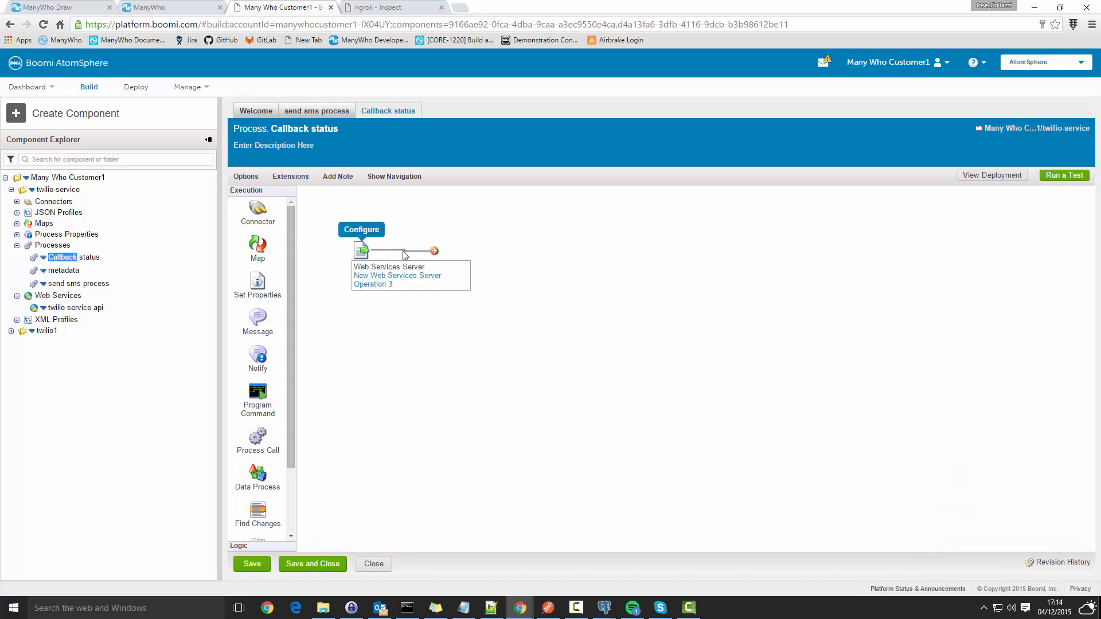
- Apply the recommended Listen changes to the Callback status start shape, check its operation settings and straighten the outgoing connector line
left_click(362, 229)
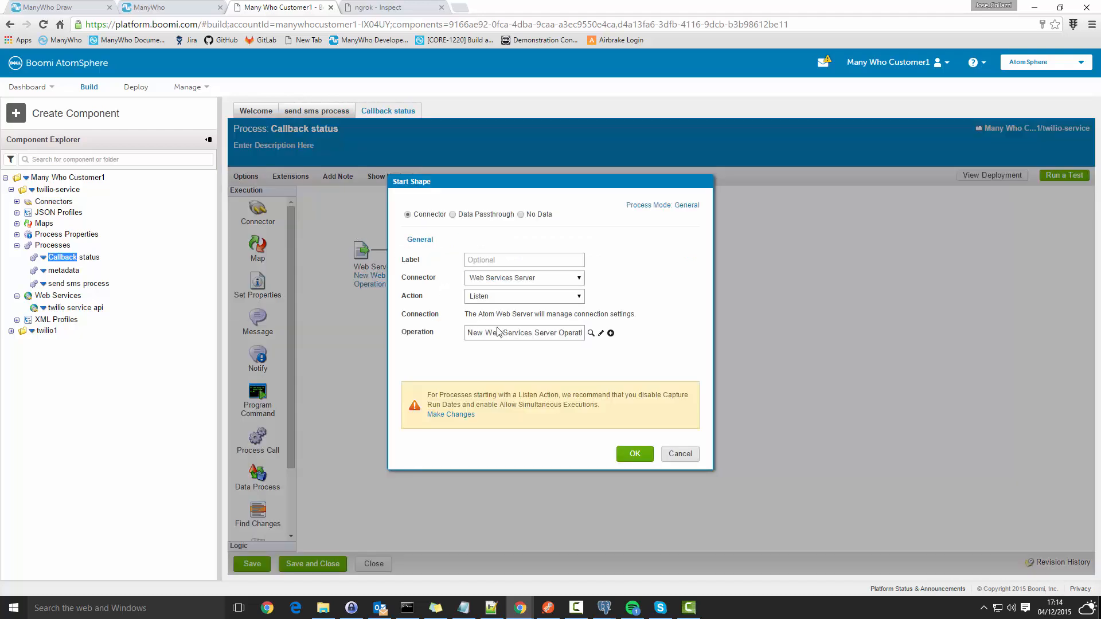
left_click(451, 415)
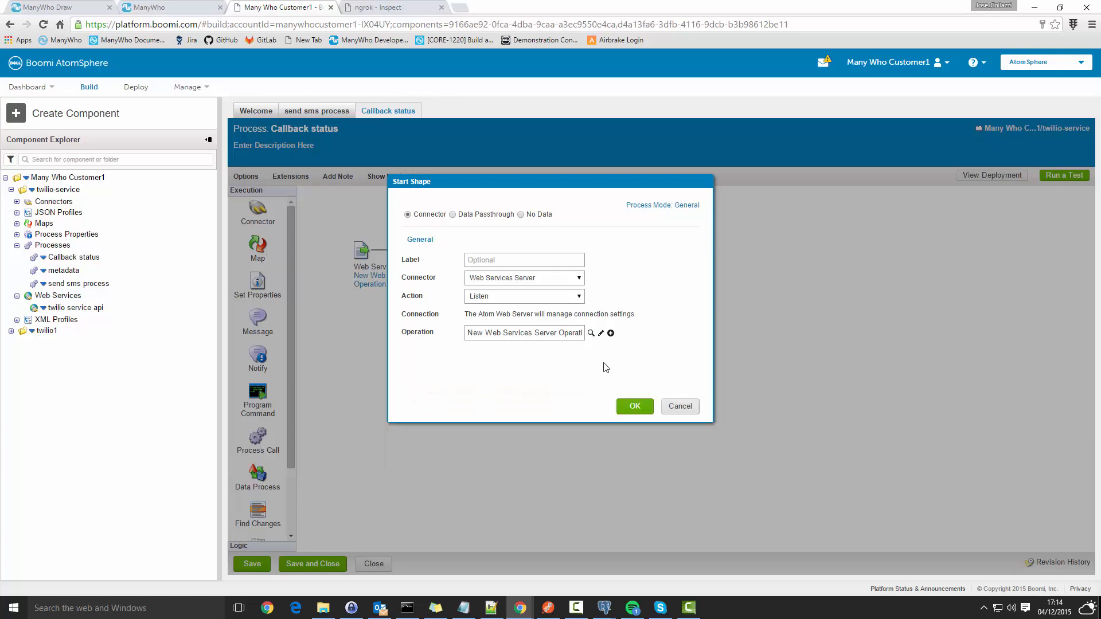
left_click(601, 334)
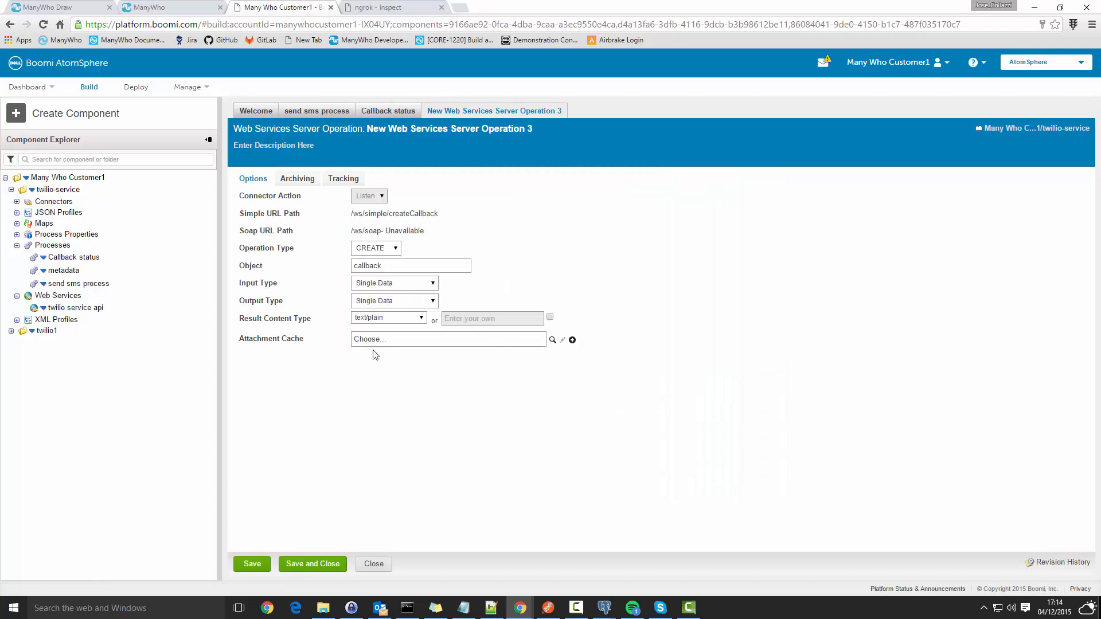
left_click(310, 565)
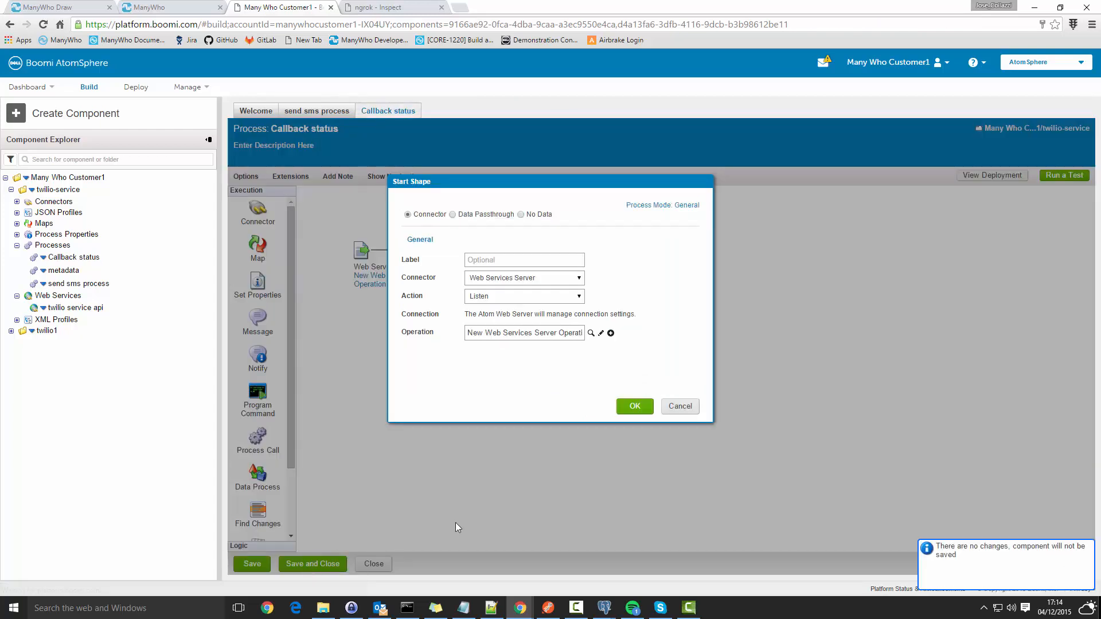
left_click(635, 407)
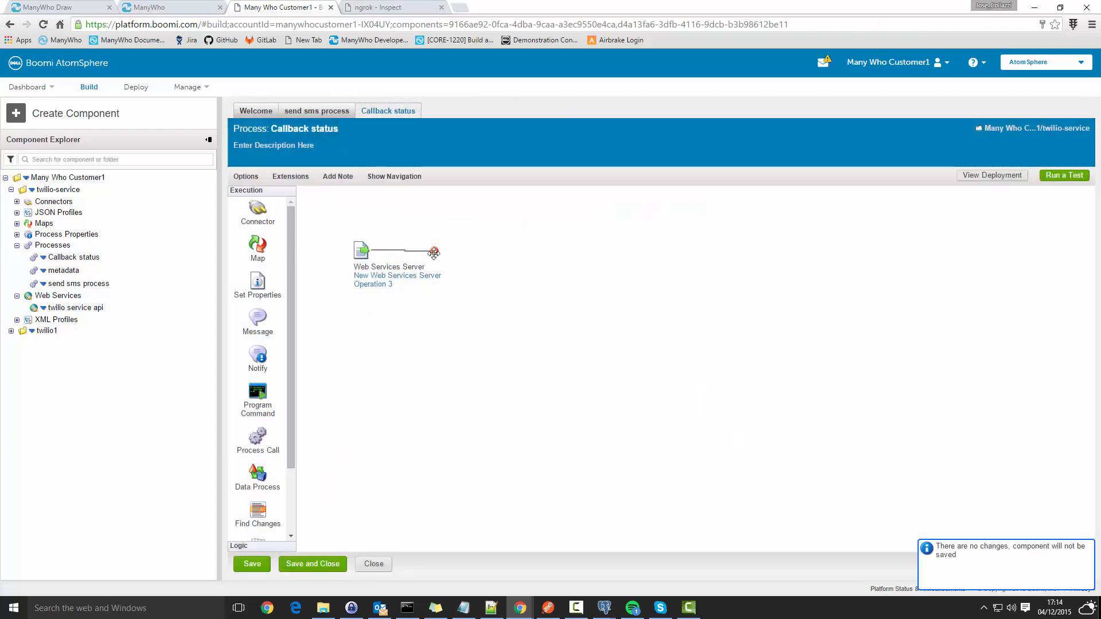
left_click_drag(437, 246, 439, 250)
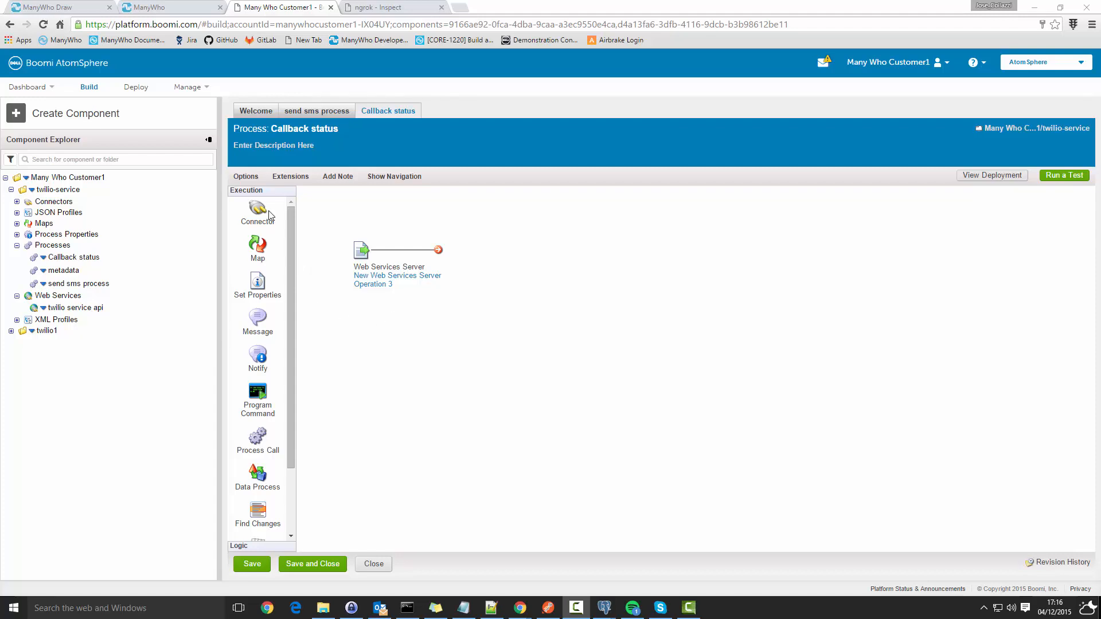
- Add a Connector shape to the Callback status process, using the HTTP Client connector with the Send action
left_click_drag(260, 209, 555, 254)
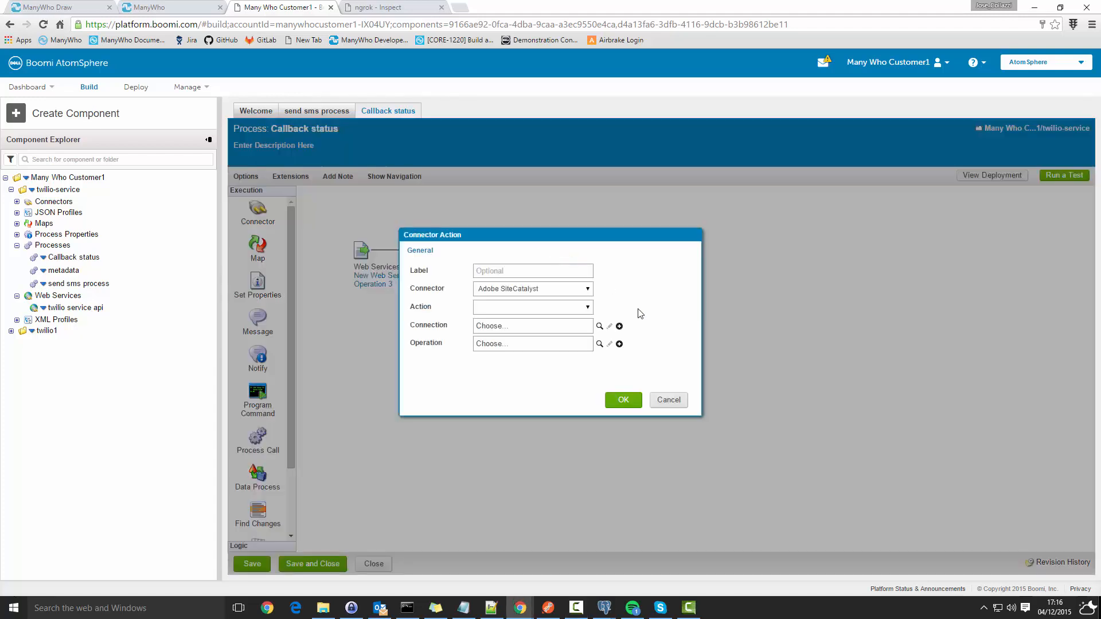
left_click(588, 289)
left_click_drag(589, 336, 593, 359)
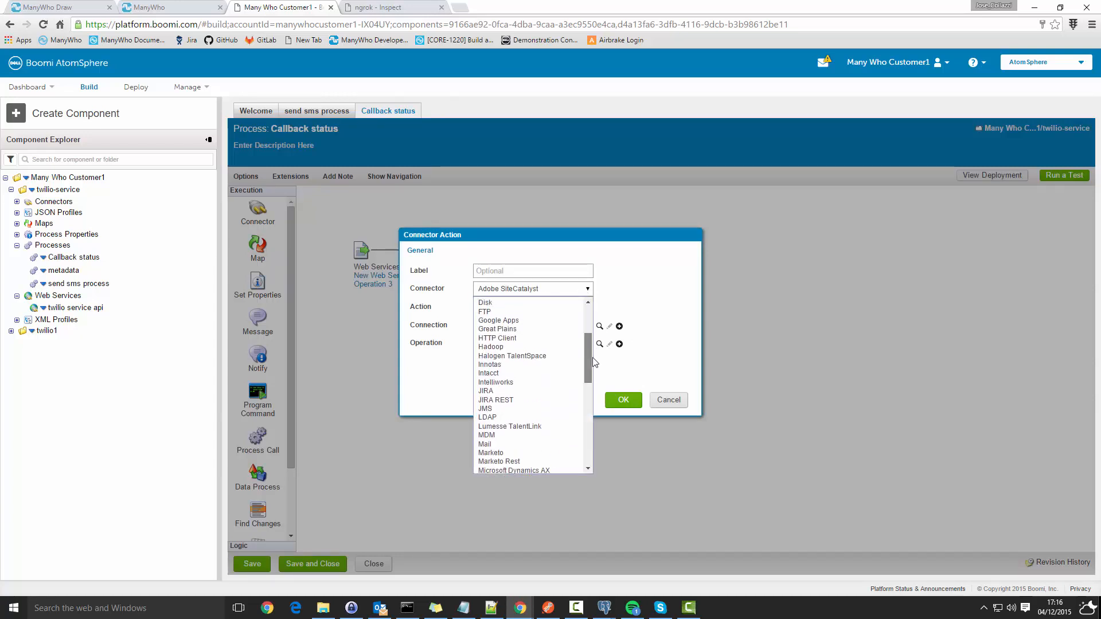
left_click(505, 338)
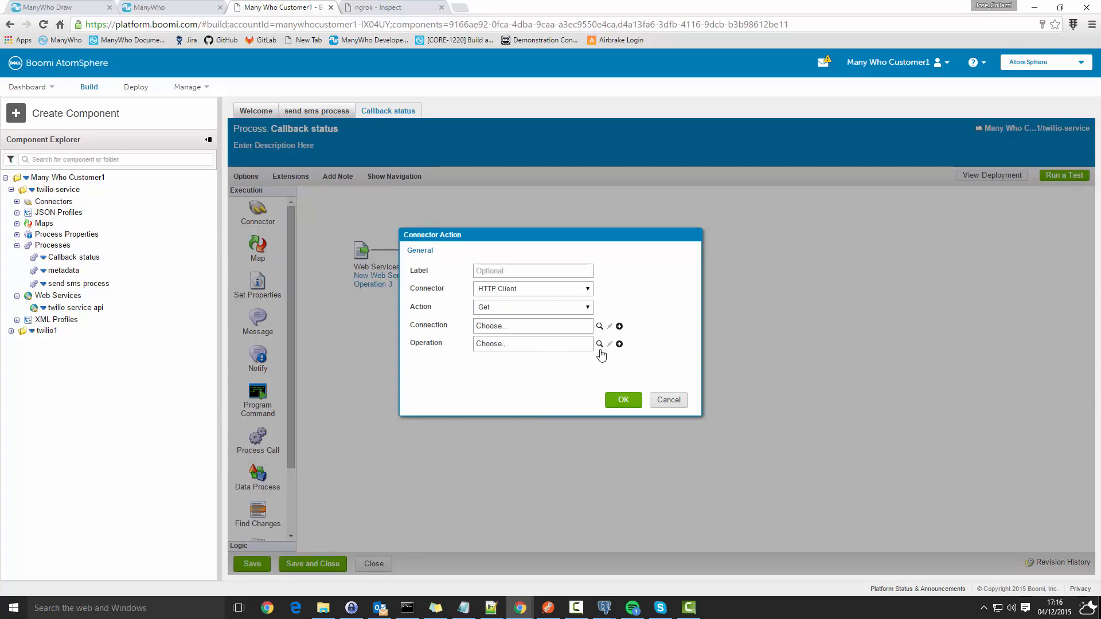
left_click(582, 308)
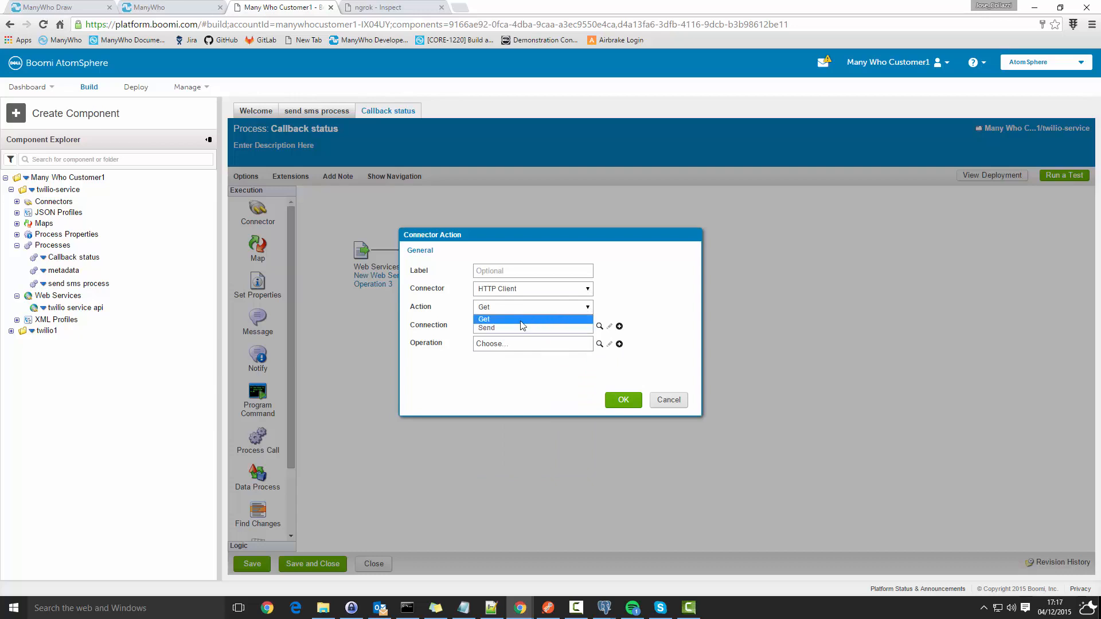
left_click(522, 327)
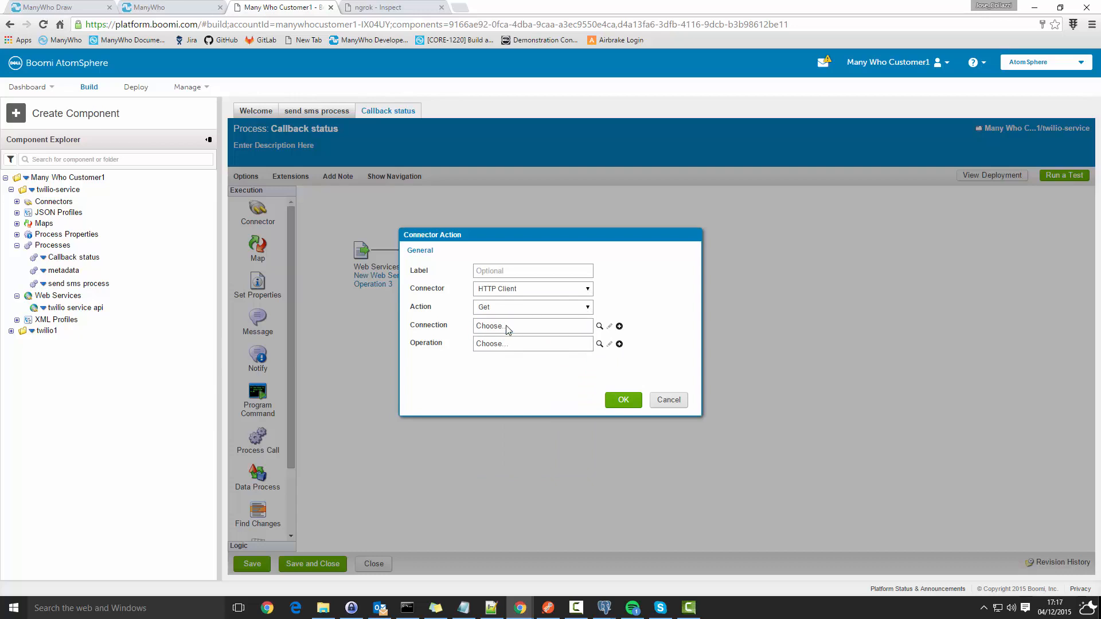
- Choose ManyWho HTTP Client Connection from the twilio1 folder as the connection and review its URL
left_click(600, 327)
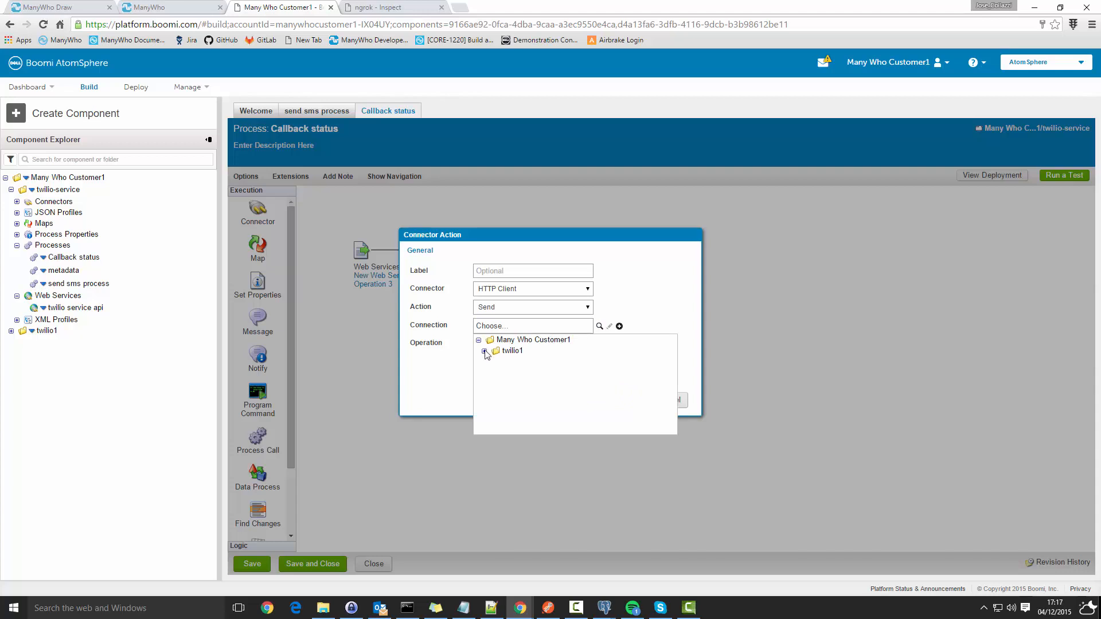
left_click(484, 351)
left_click(490, 362)
left_click(572, 382)
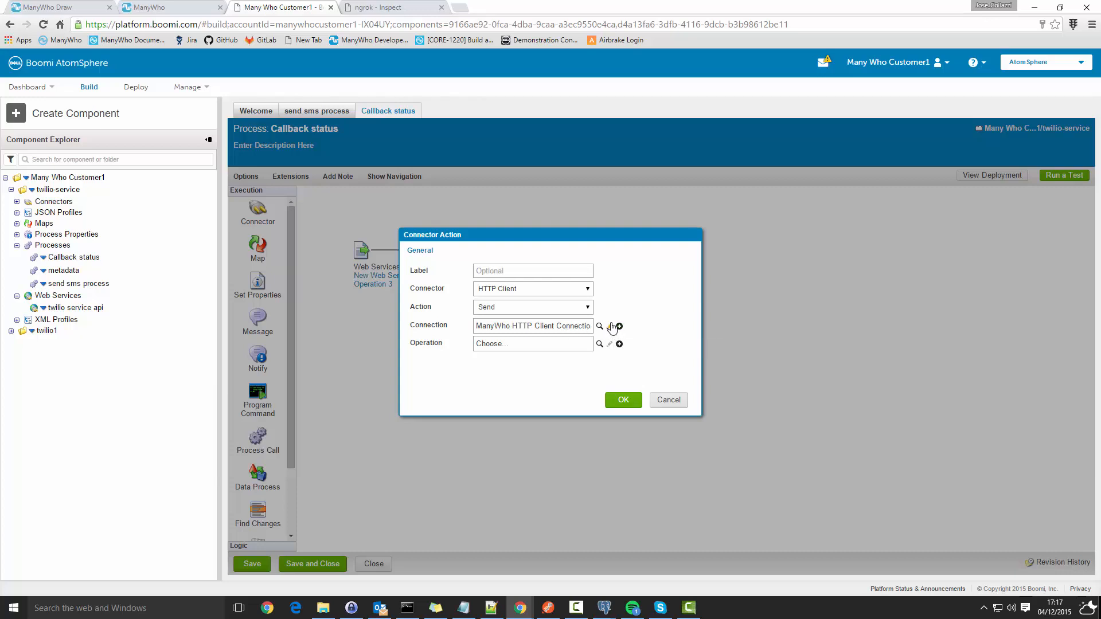
left_click(610, 328)
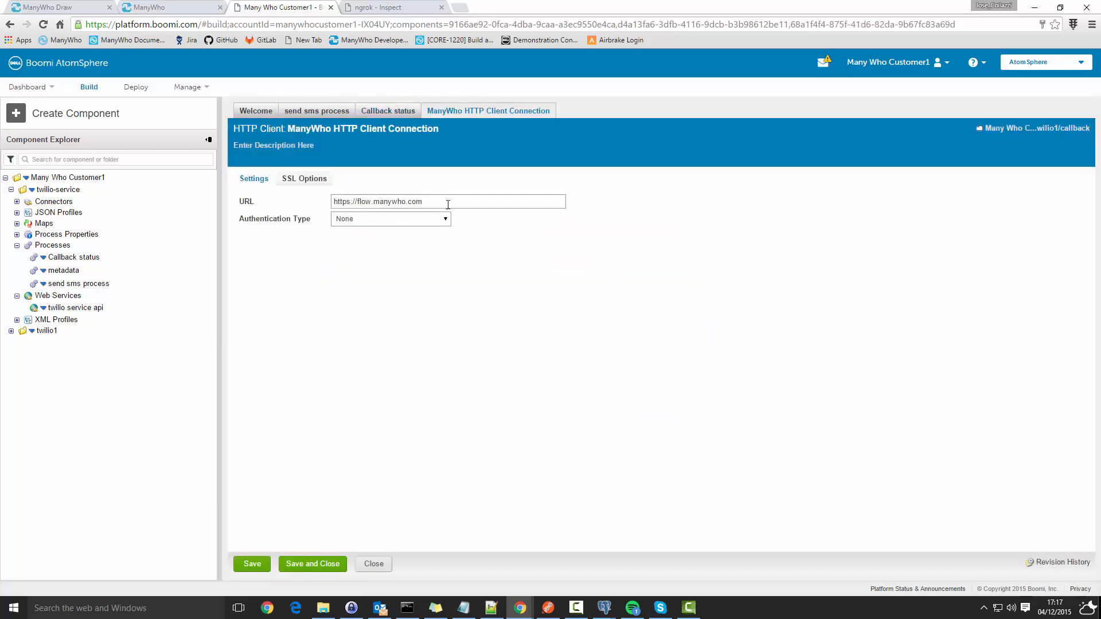
left_click_drag(422, 201, 327, 203)
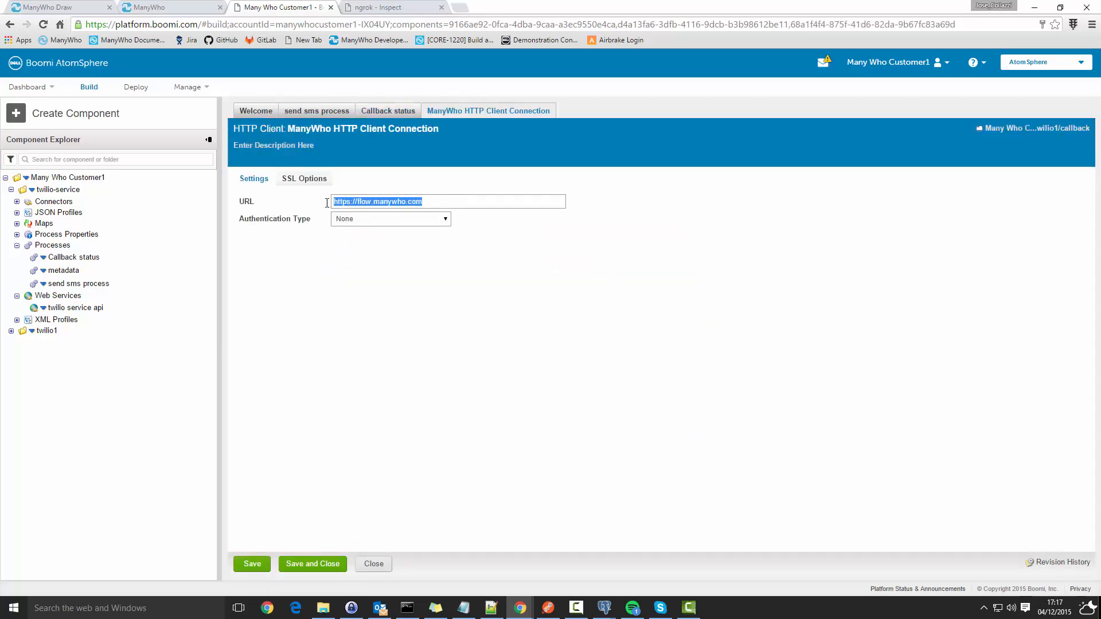
left_click(534, 259)
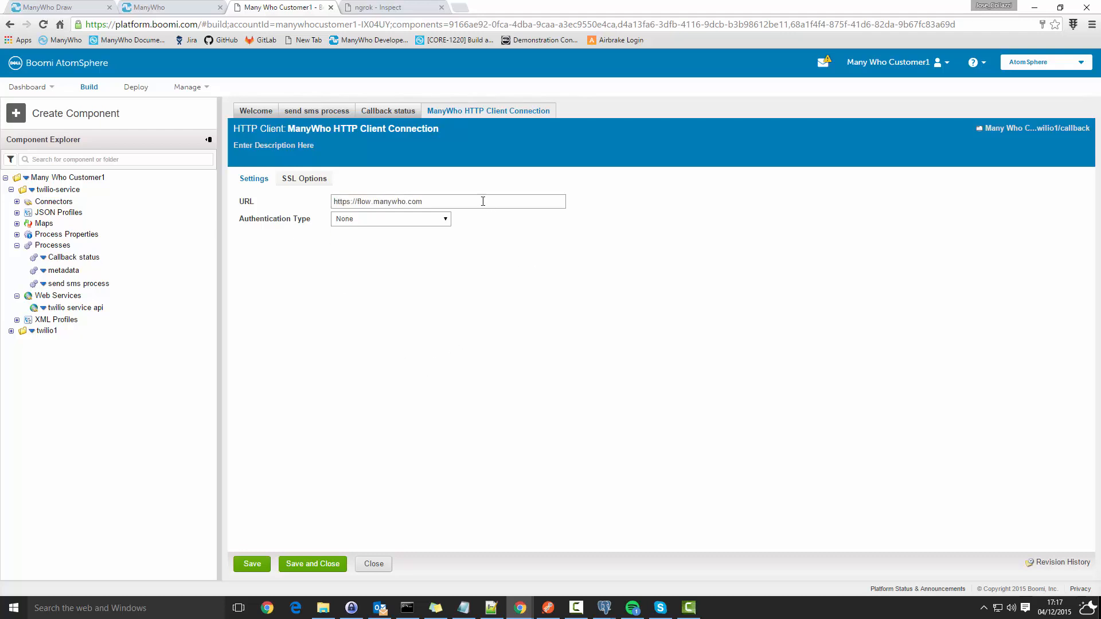
left_click(337, 569)
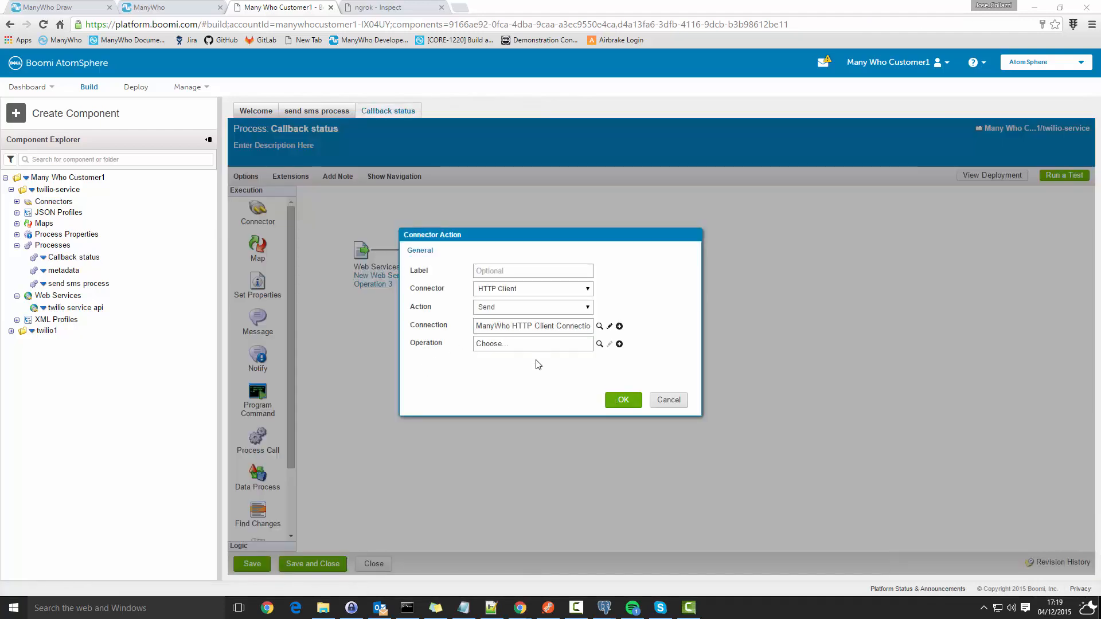
- Create a new HTTP Client operation for the connector with JSON as the request profile type
left_click(620, 344)
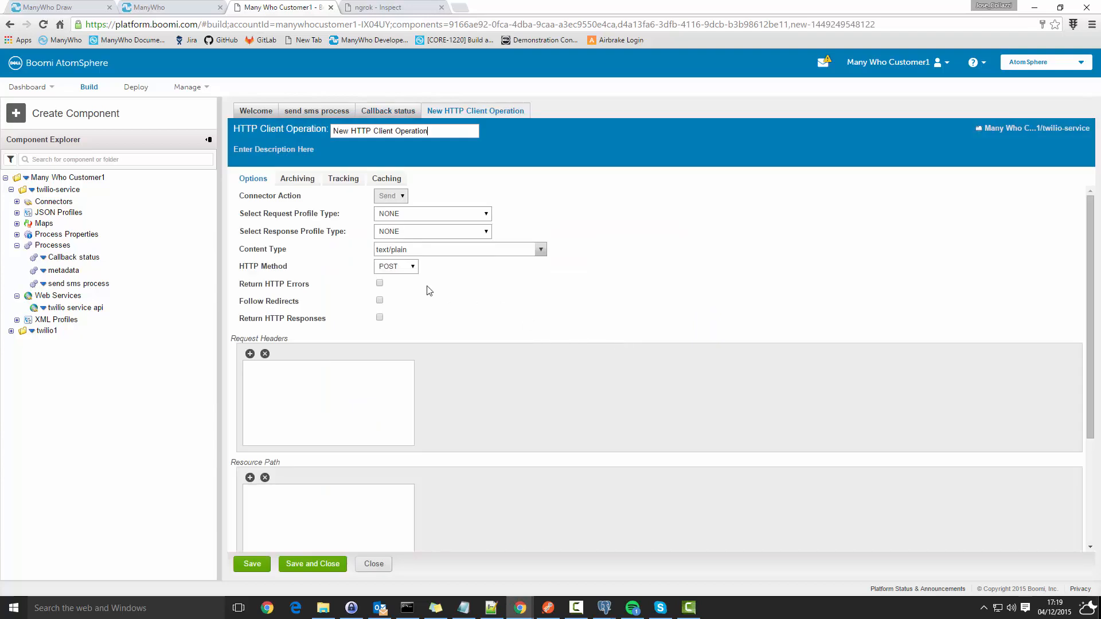
left_click(445, 217)
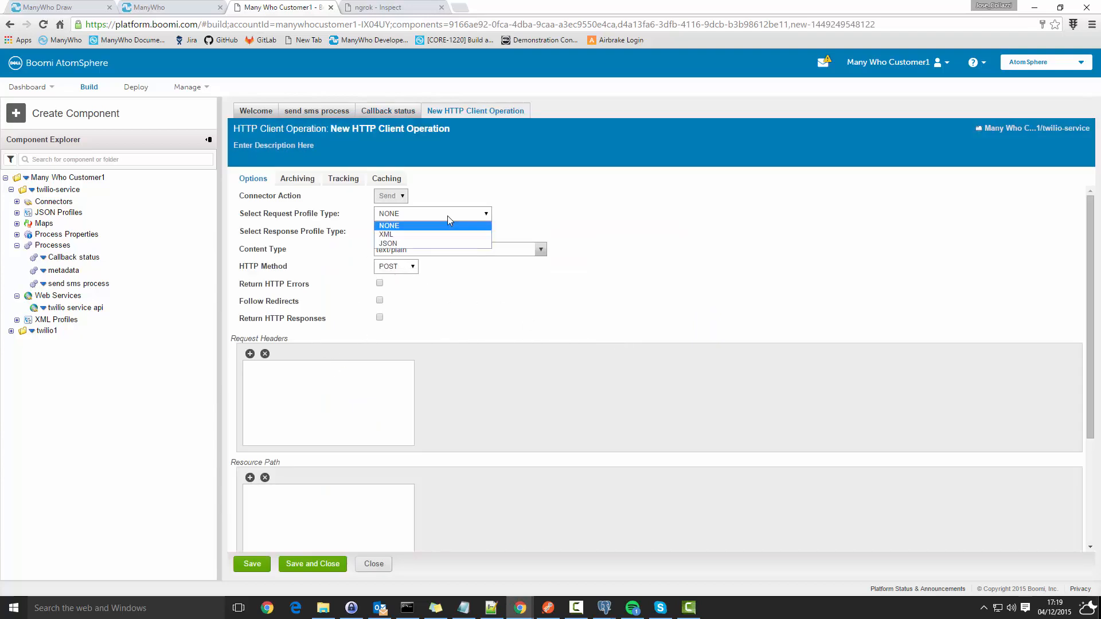
left_click(435, 243)
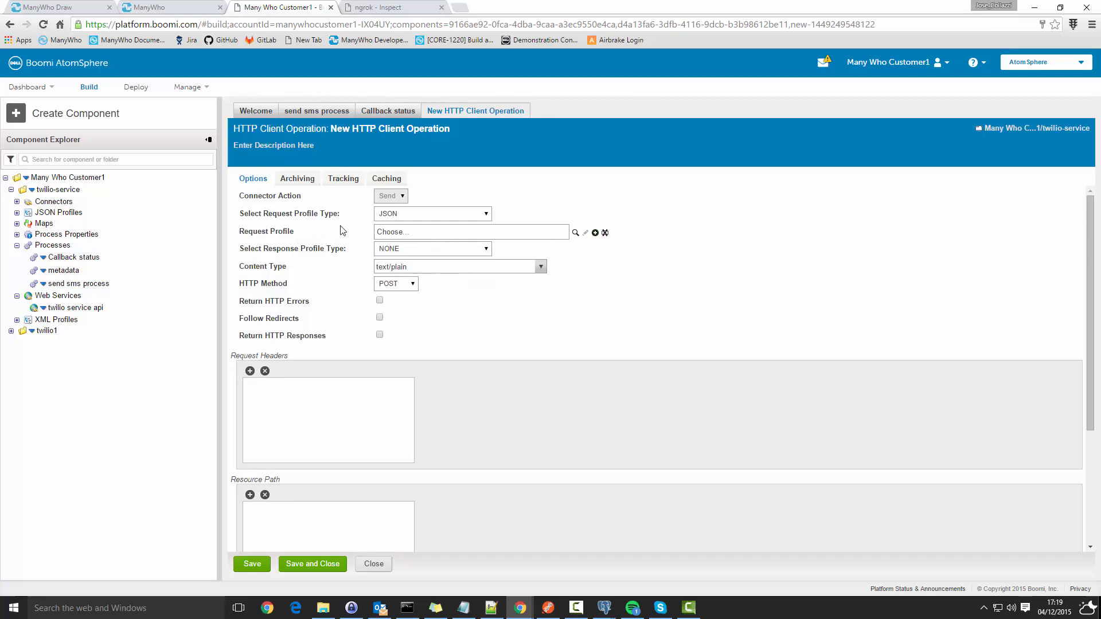
- Create a new JSON request profile and choose forward.txt from the SendSmsTest folder as its import file
left_click(595, 233)
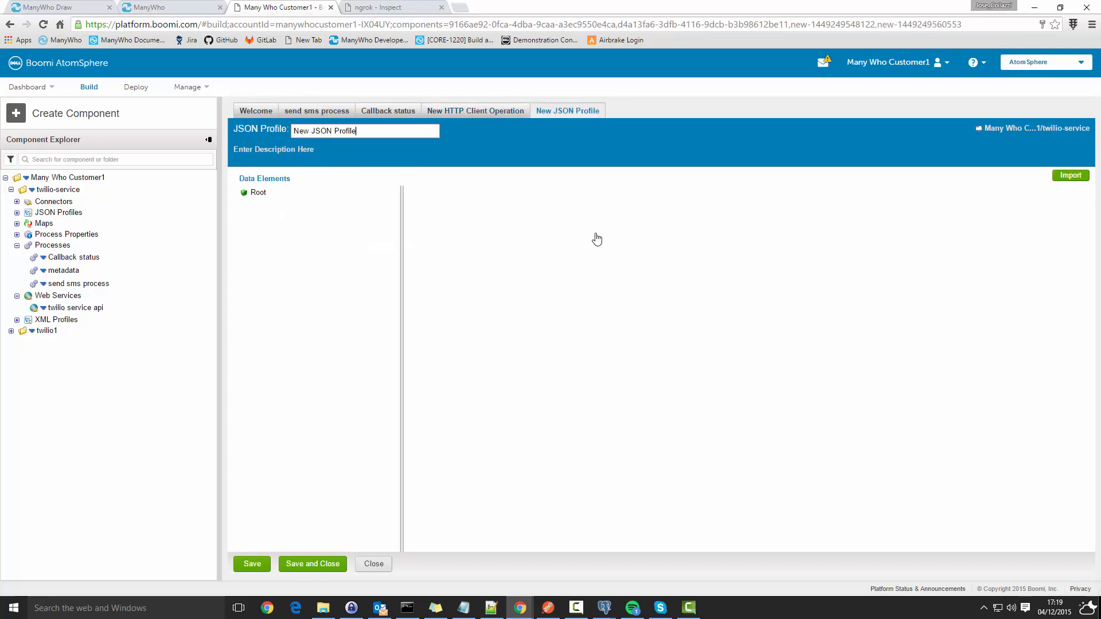
left_click(1073, 177)
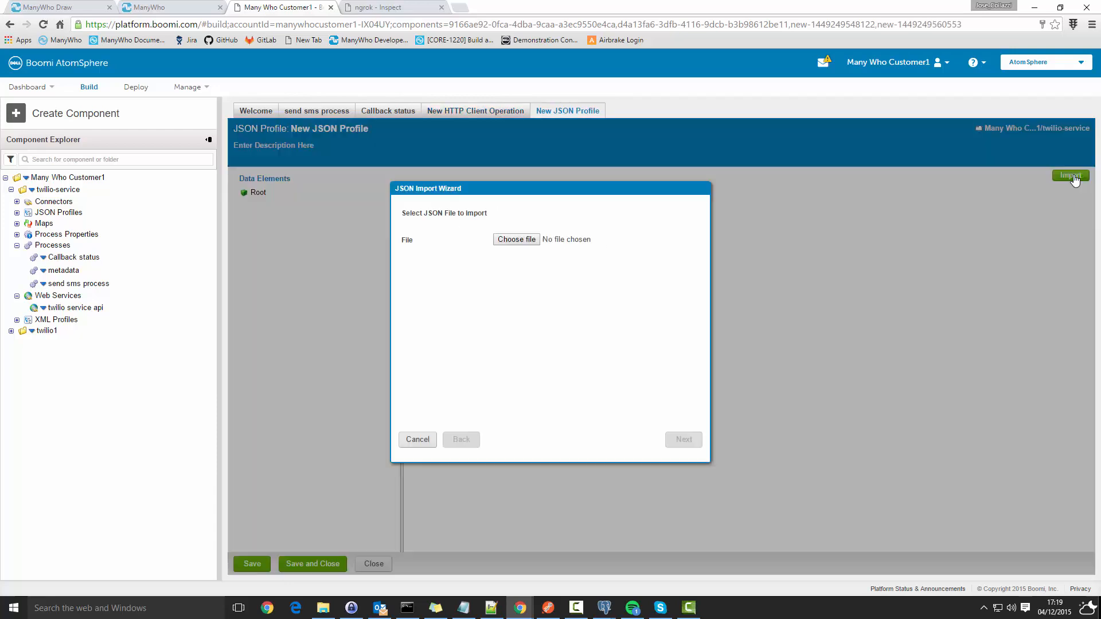
left_click(511, 239)
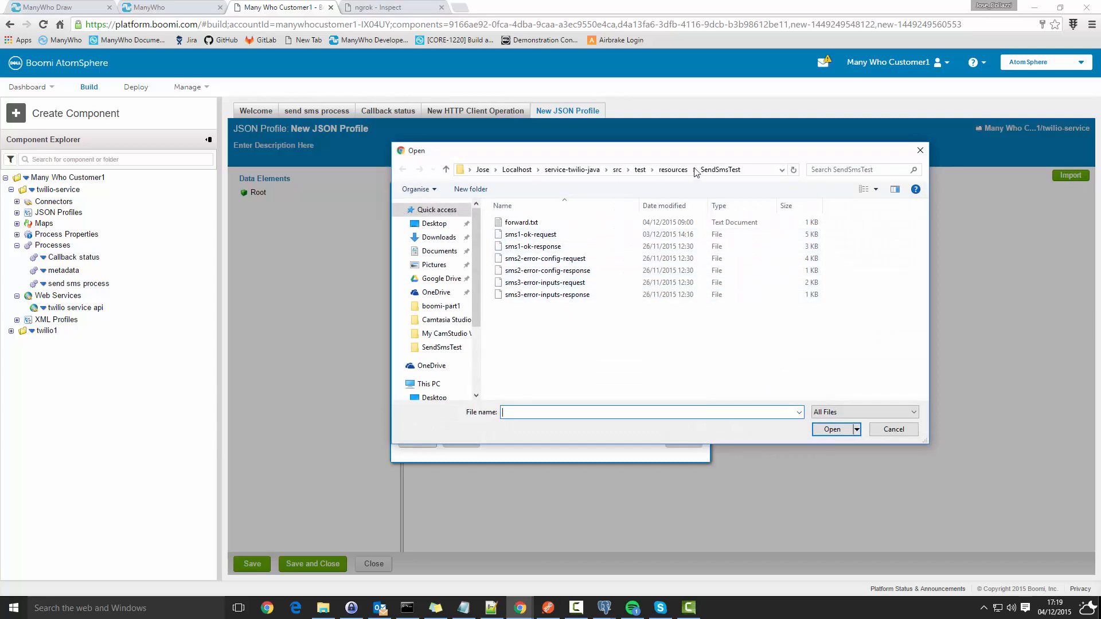
left_click(522, 222)
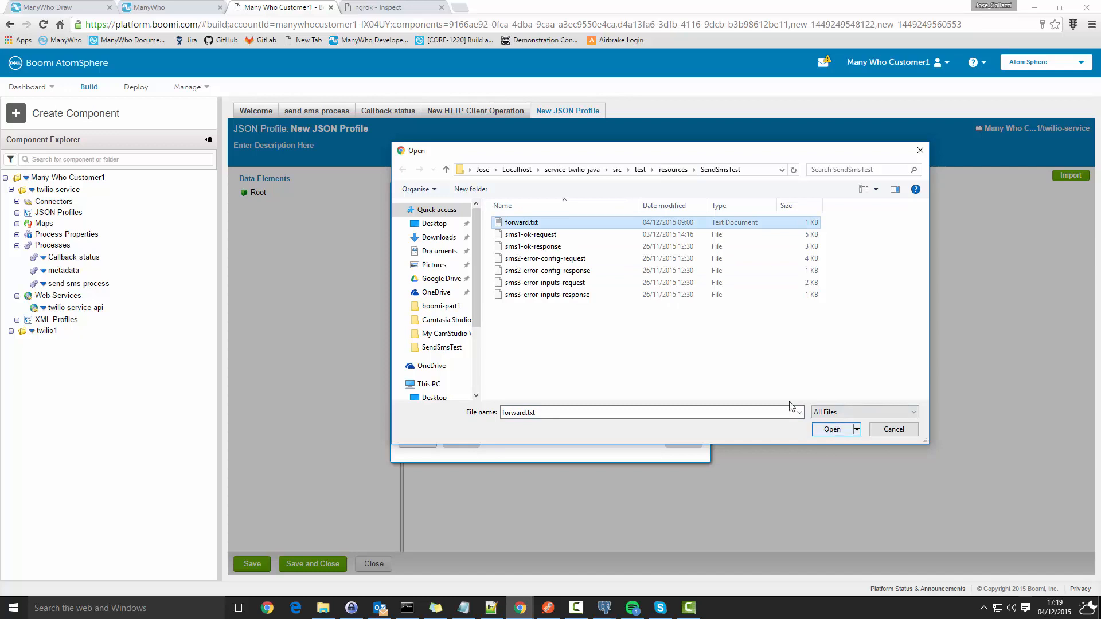
left_click(833, 429)
- Switch to Notepad++ to examine the JSON fields in forward.txt, and move its window out of the way
key("alt+Tab")
left_click_drag(968, 166, 561, 152)
left_click_drag(415, 325, 356, 197)
left_click(602, 257)
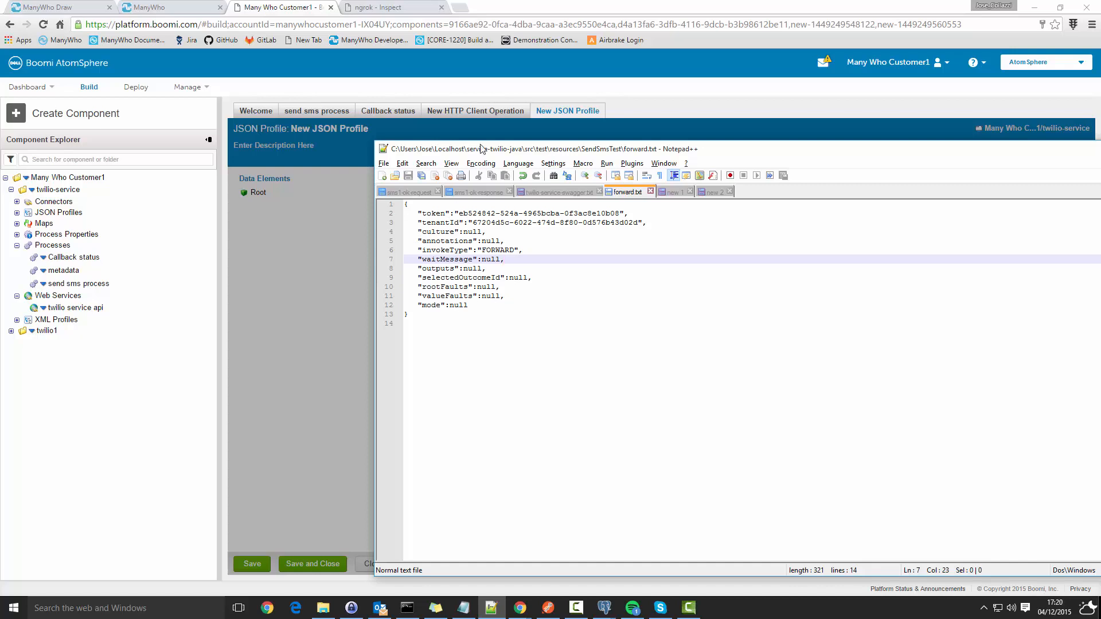
left_click_drag(490, 151, 1100, 104)
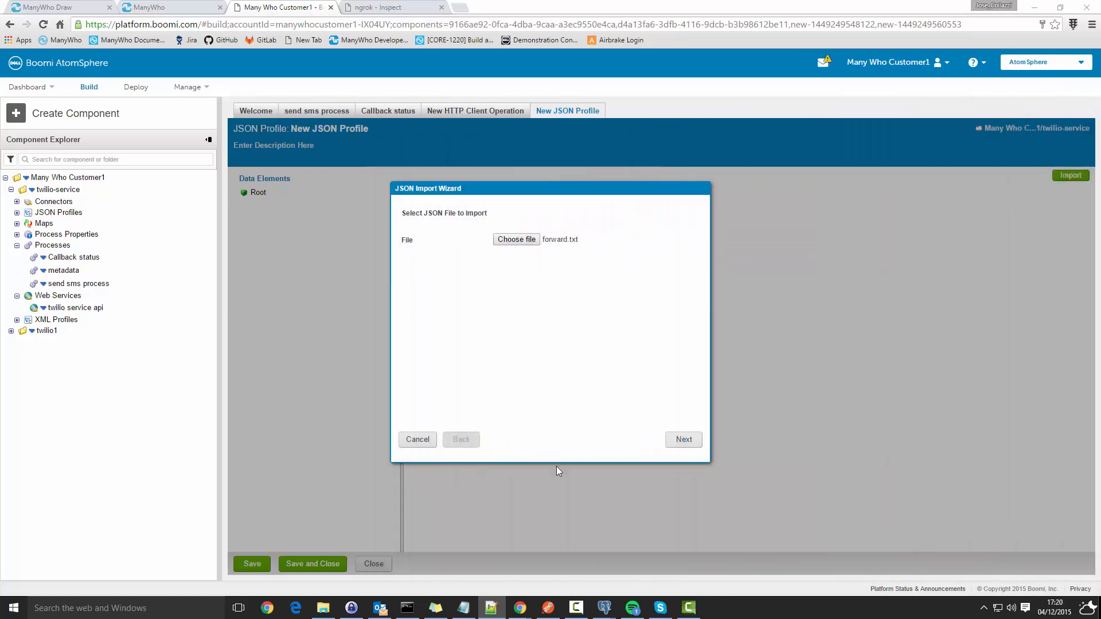
- Complete the import of forward.txt into the JSON profile and expand the Object element's fields
left_click(689, 443)
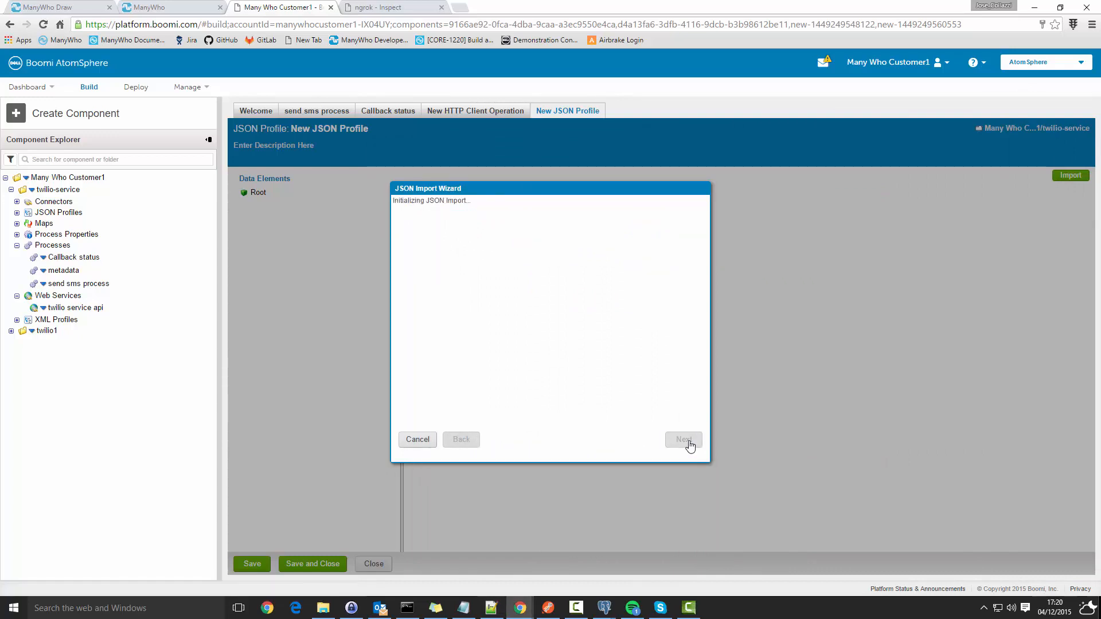
left_click(690, 443)
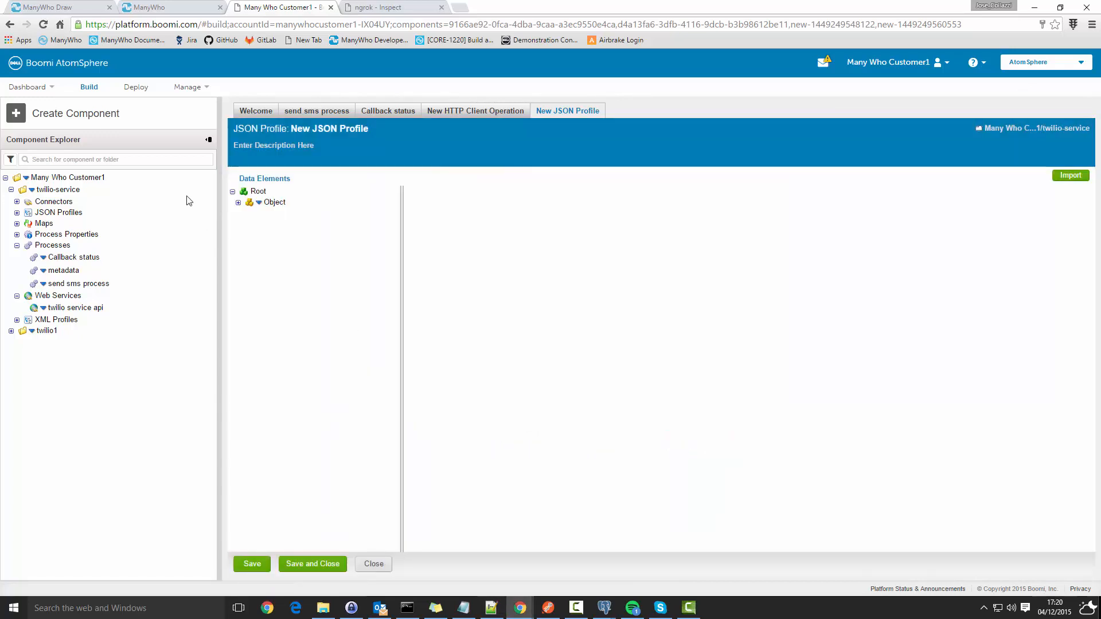
left_click(238, 204)
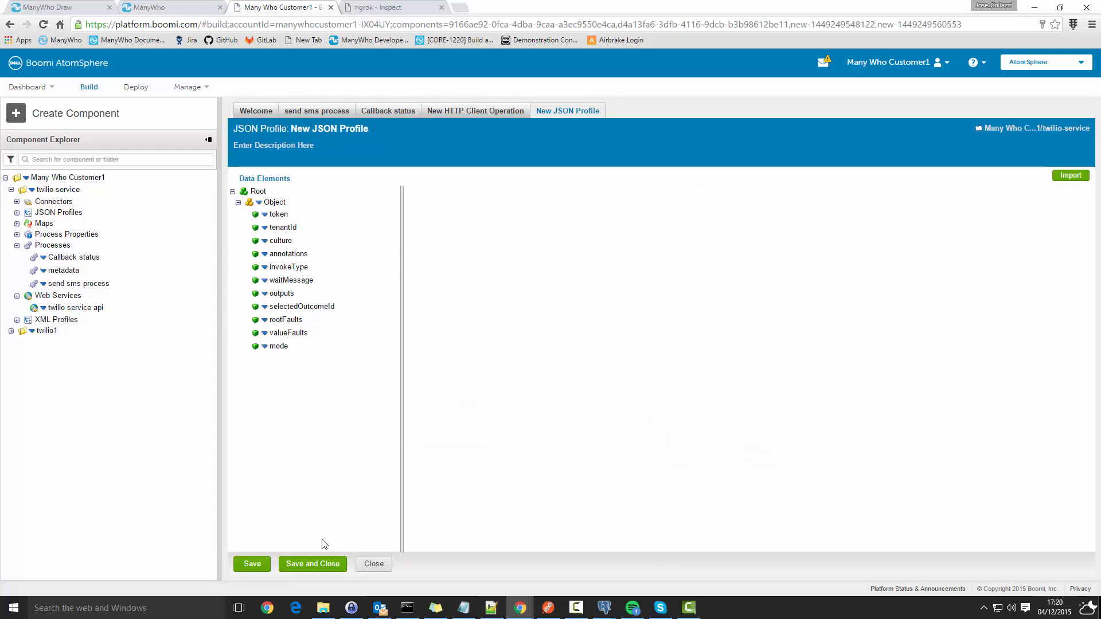
- Rename the profile to flow control JSON Profile, and save and close it
double_click(301, 129)
key("BackSpace")
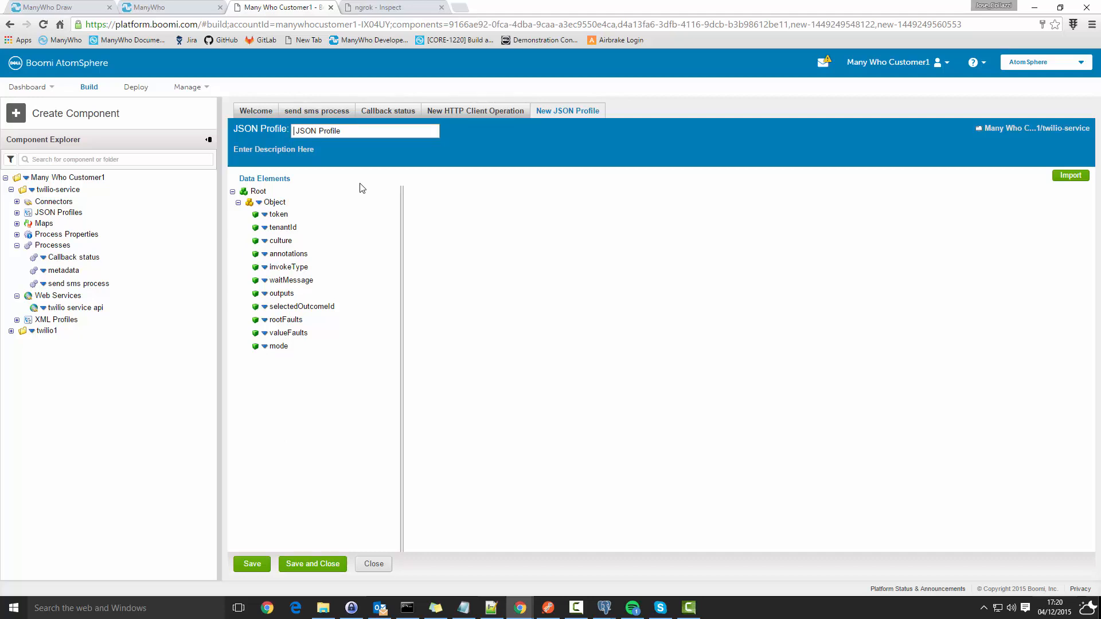
type("flow controll")
key("BackSpace")
left_click(331, 565)
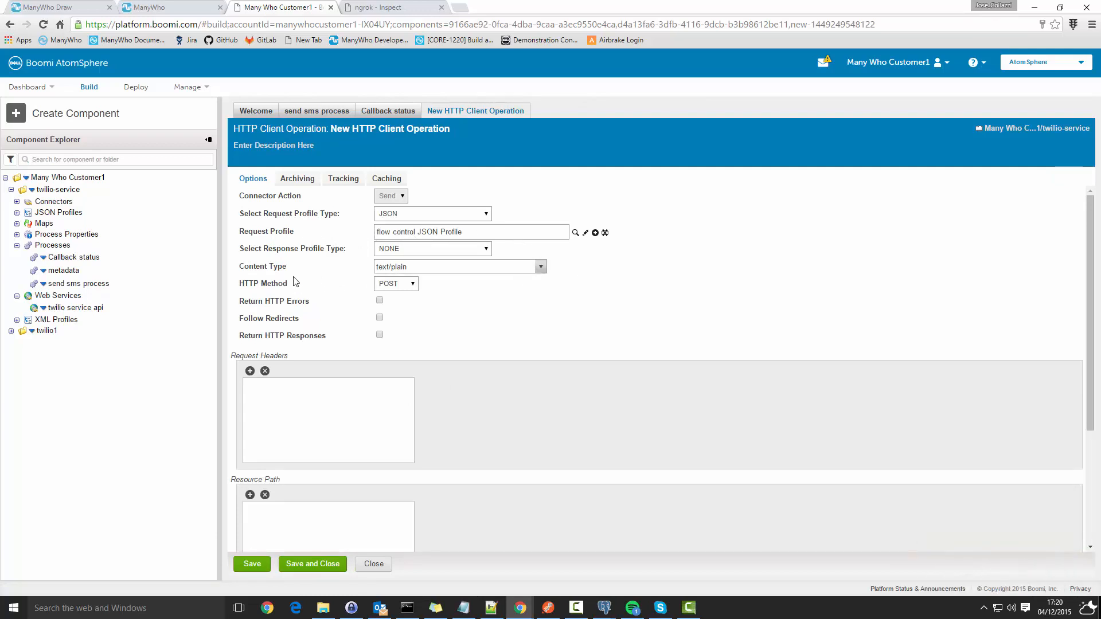
- Set the operation's content type to application/json and enable Return HTTP Errors, Follow Redirects and Return HTTP Responses
left_click(495, 268)
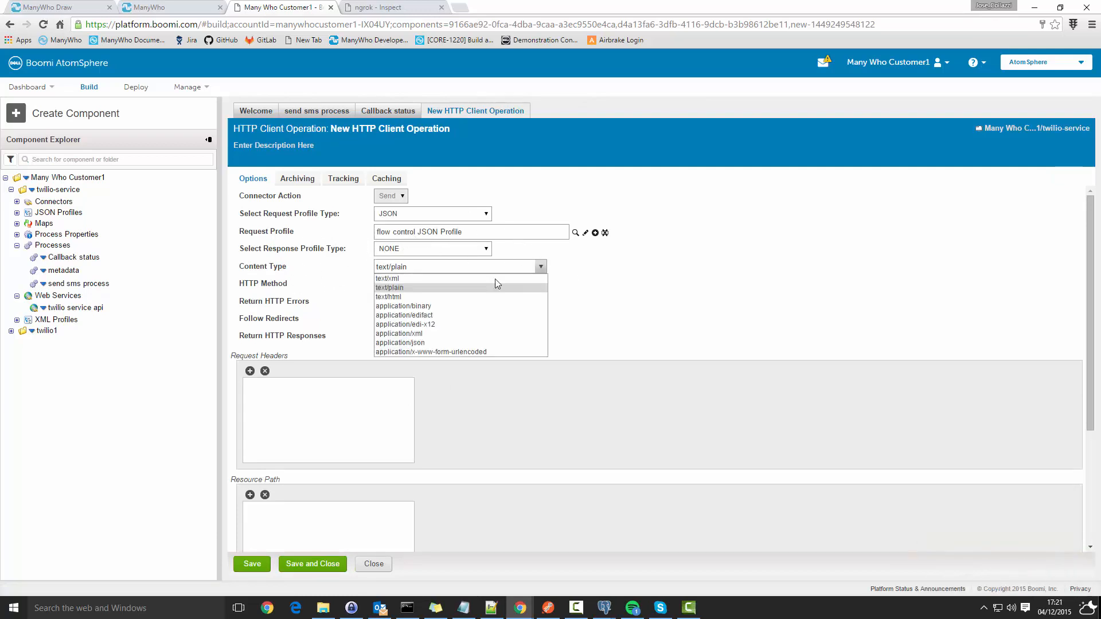
left_click(449, 343)
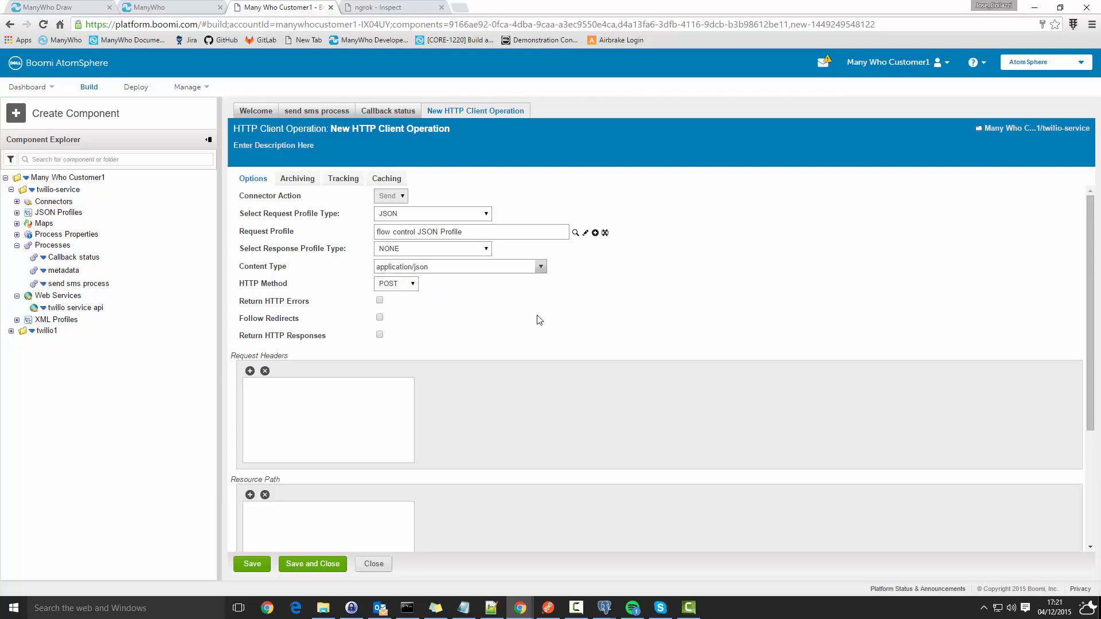
left_click(380, 300)
left_click(380, 317)
- Add a resource path element named /api/run/1/response to the HTTP Client operation
scroll(467, 359, "down", 3)
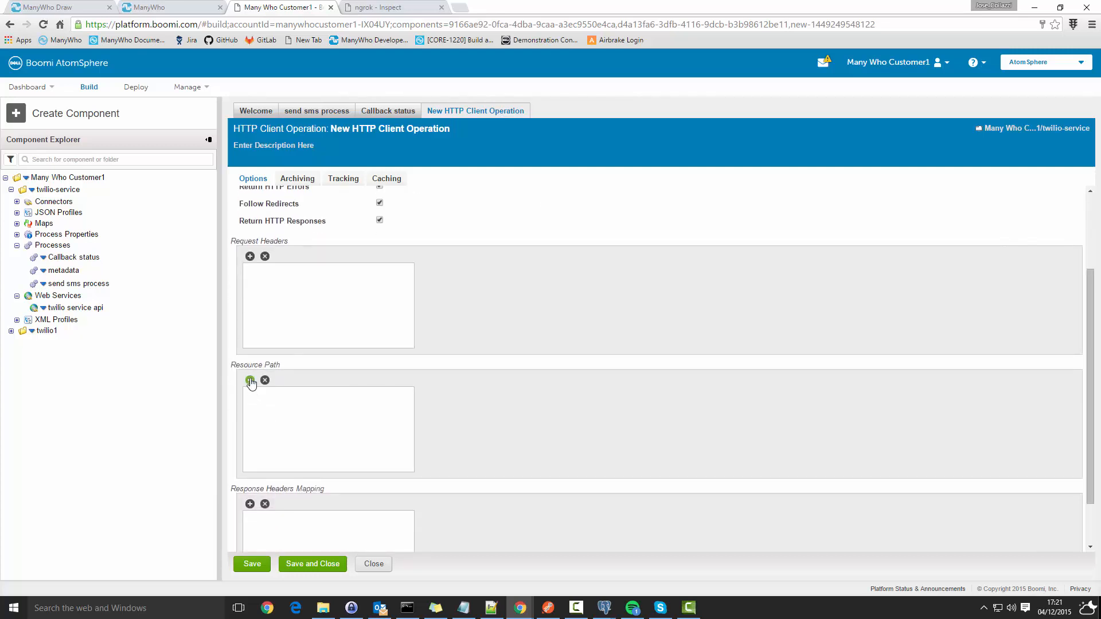
left_click(250, 380)
double_click(579, 392)
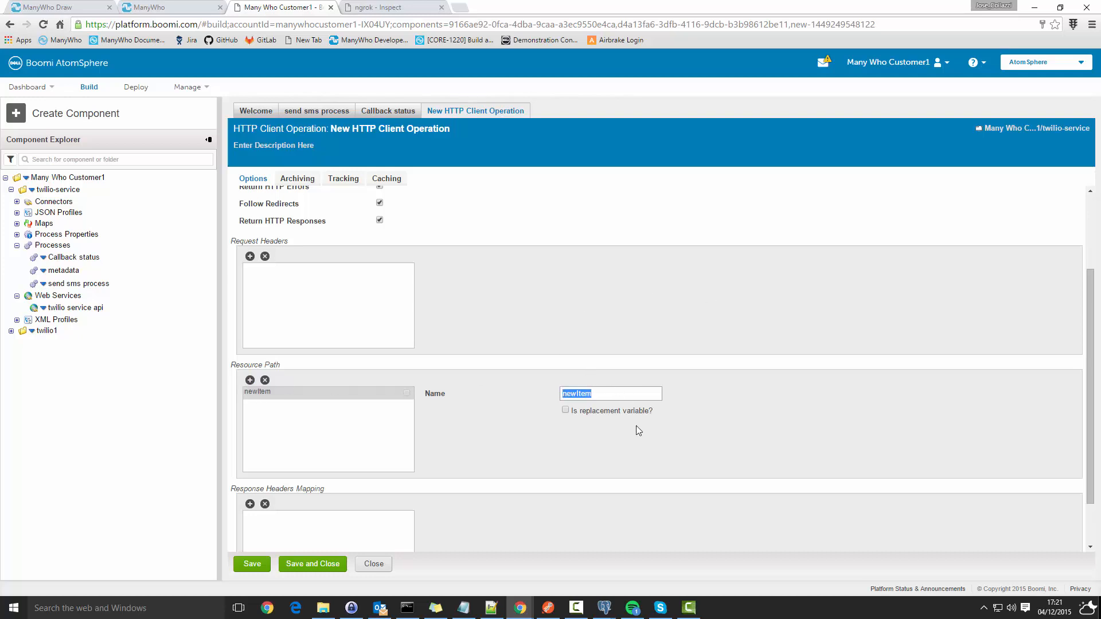
type("api")
key("BackSpace")
key("BackSpace")
key("BackSpace")
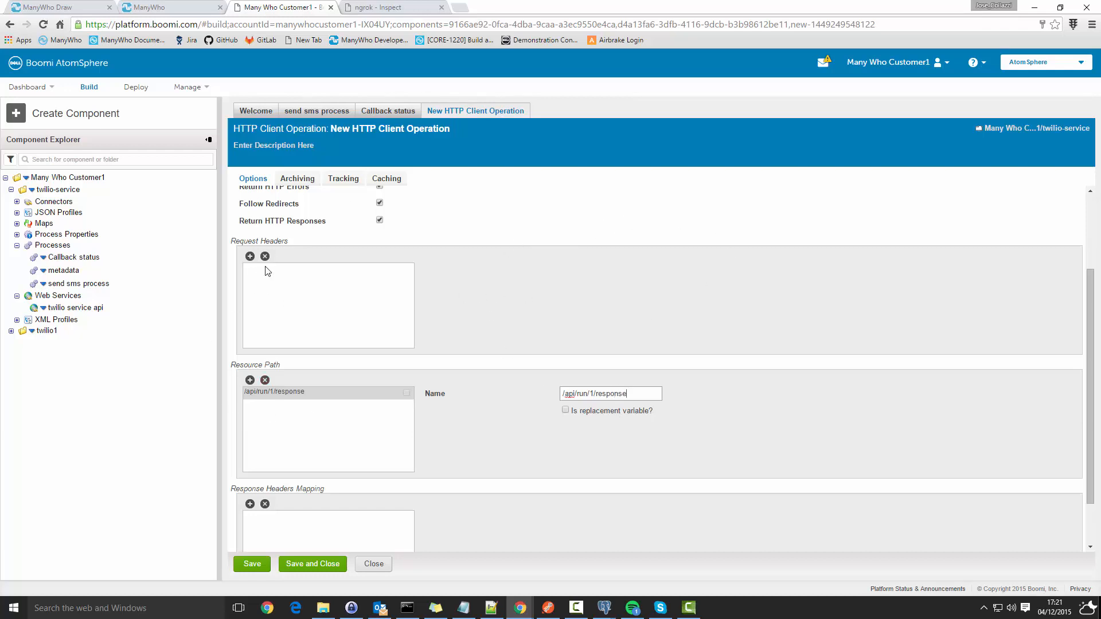
- Add a request header named ManyWhoTenant with the tenant ID as its value
left_click(250, 257)
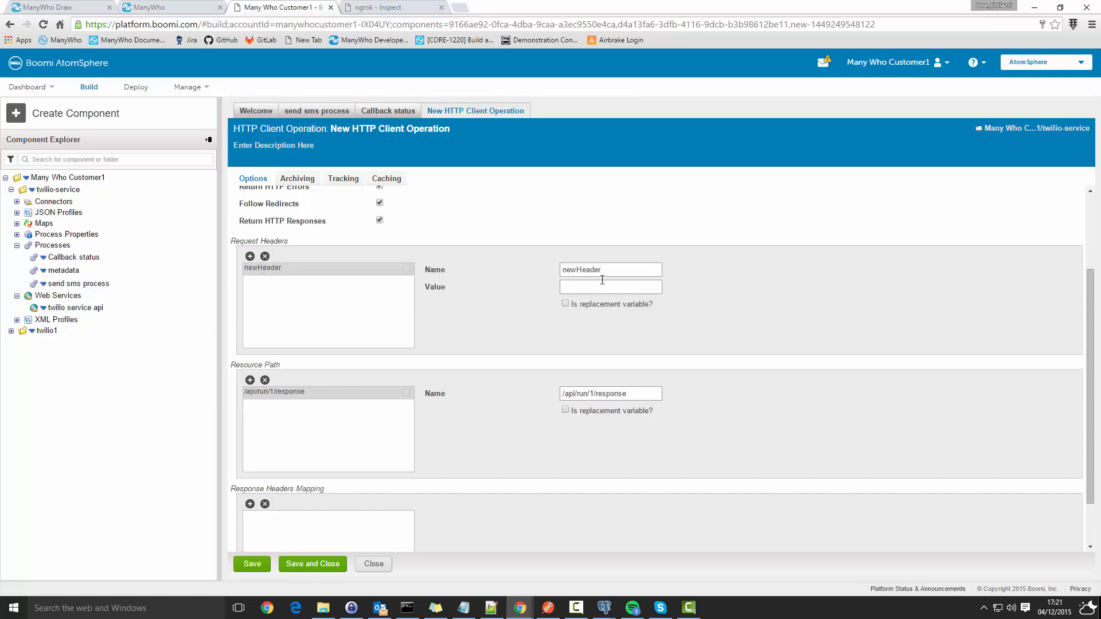
double_click(621, 273)
type("ManyWhoTenant")
key("ctrl+v")
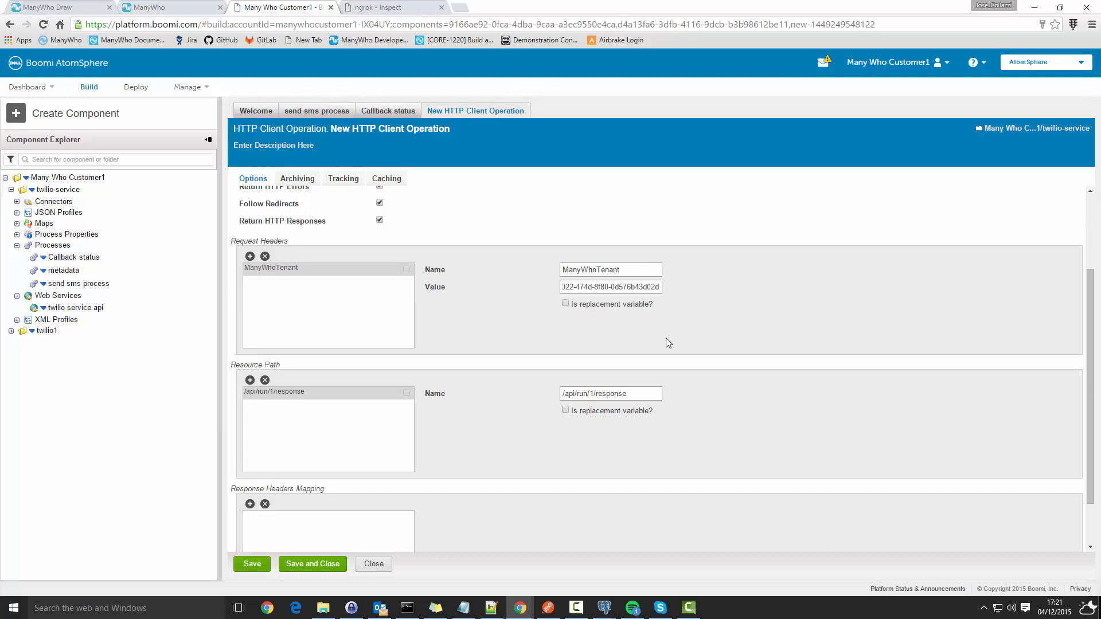
left_click(679, 353)
- Save and close the operation, and connect the Web Services Server shape to the HTTP Client connector
scroll(422, 456, "down", 1)
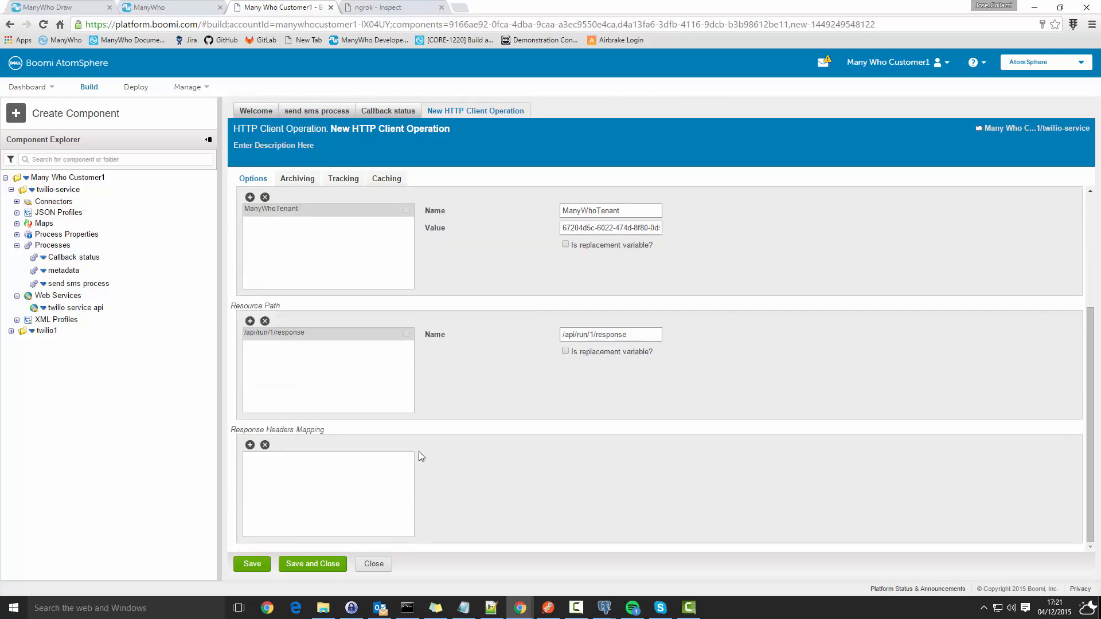
left_click(308, 566)
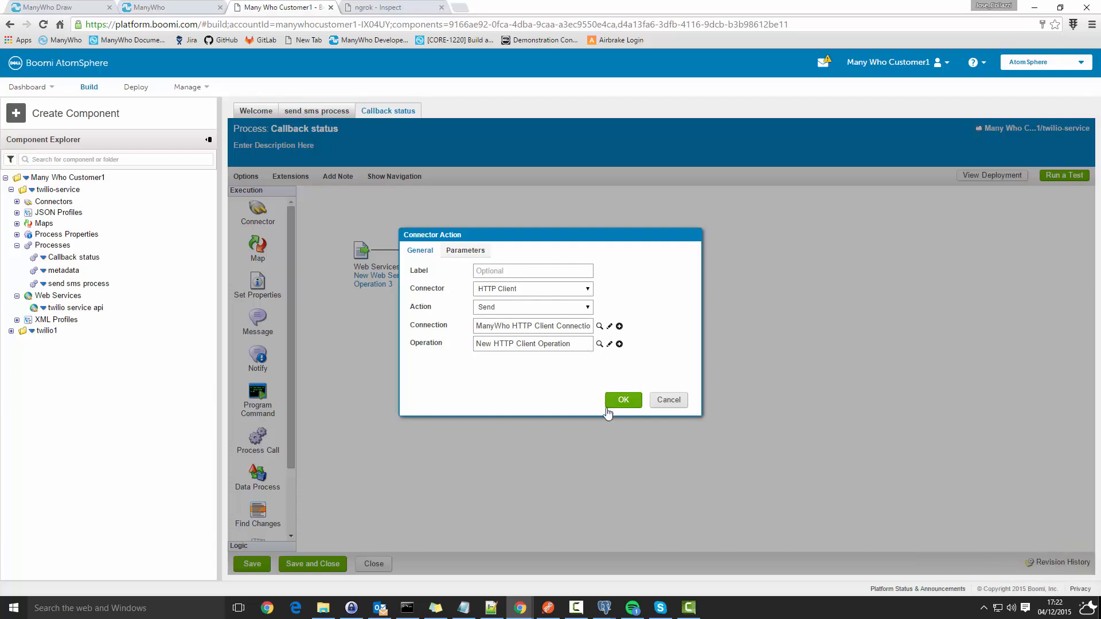
left_click(624, 402)
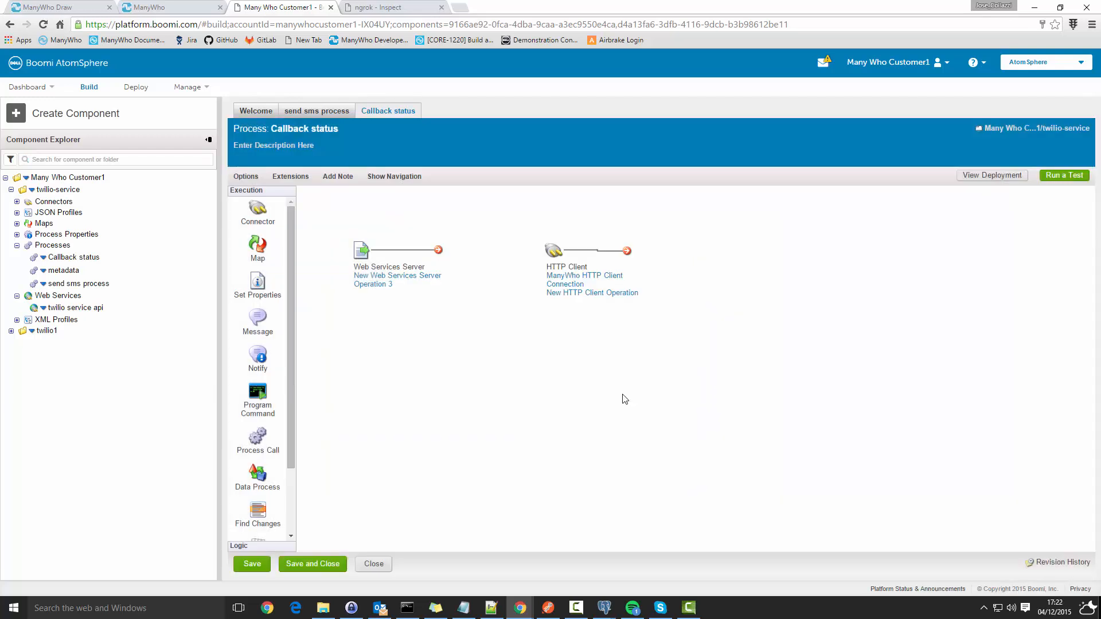
left_click_drag(438, 249, 508, 252)
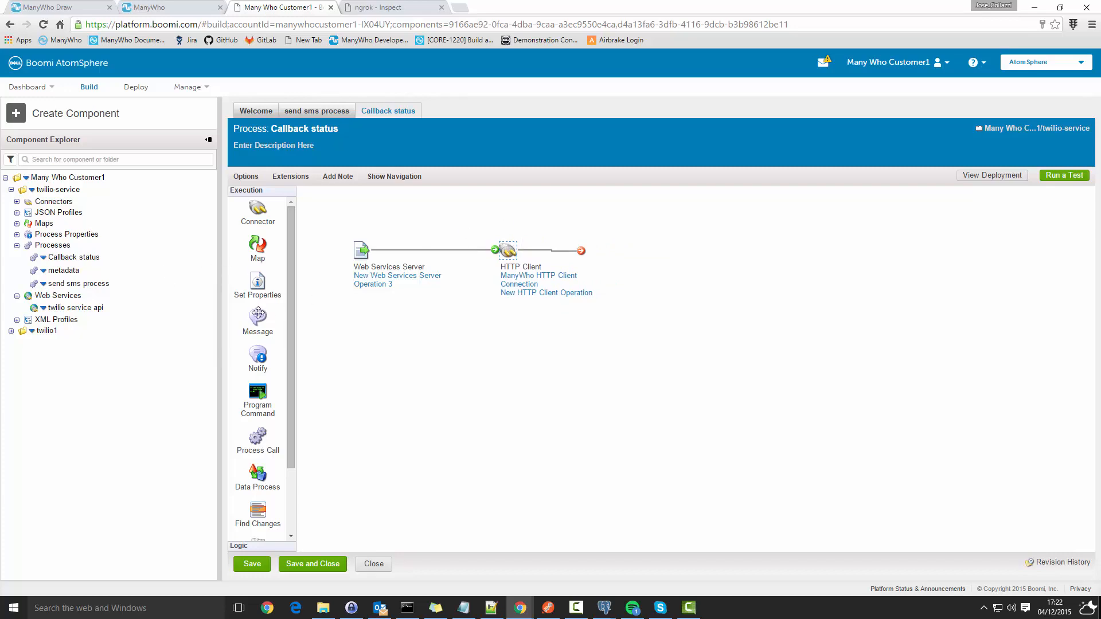
- Add a Message shape with the text OK after the HTTP Client connector and connect the two
left_click_drag(258, 314, 625, 258)
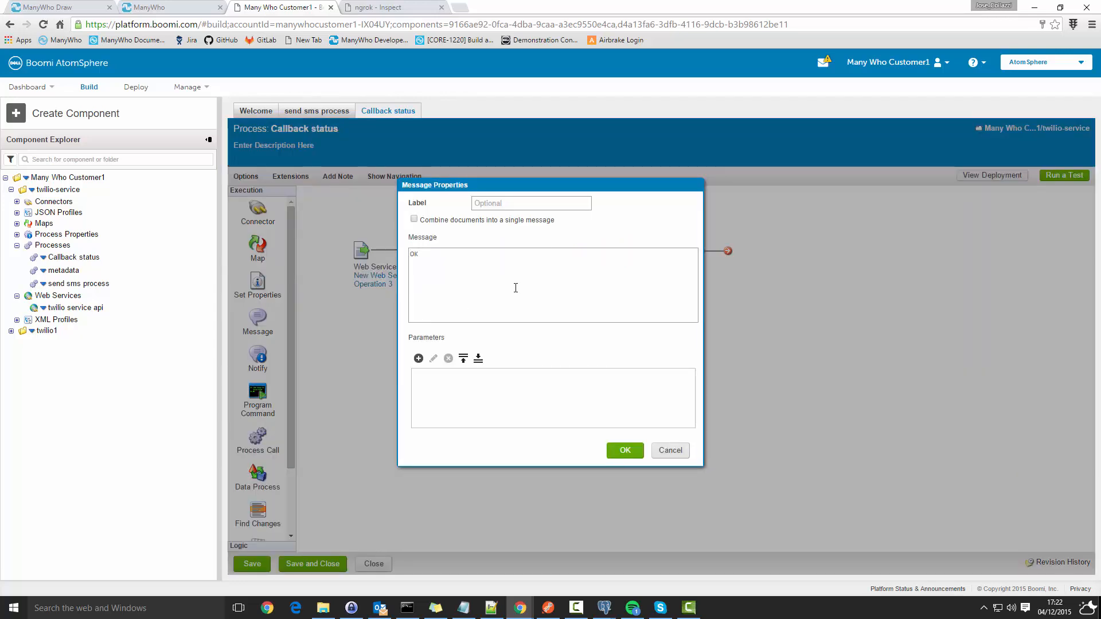
left_click(619, 454)
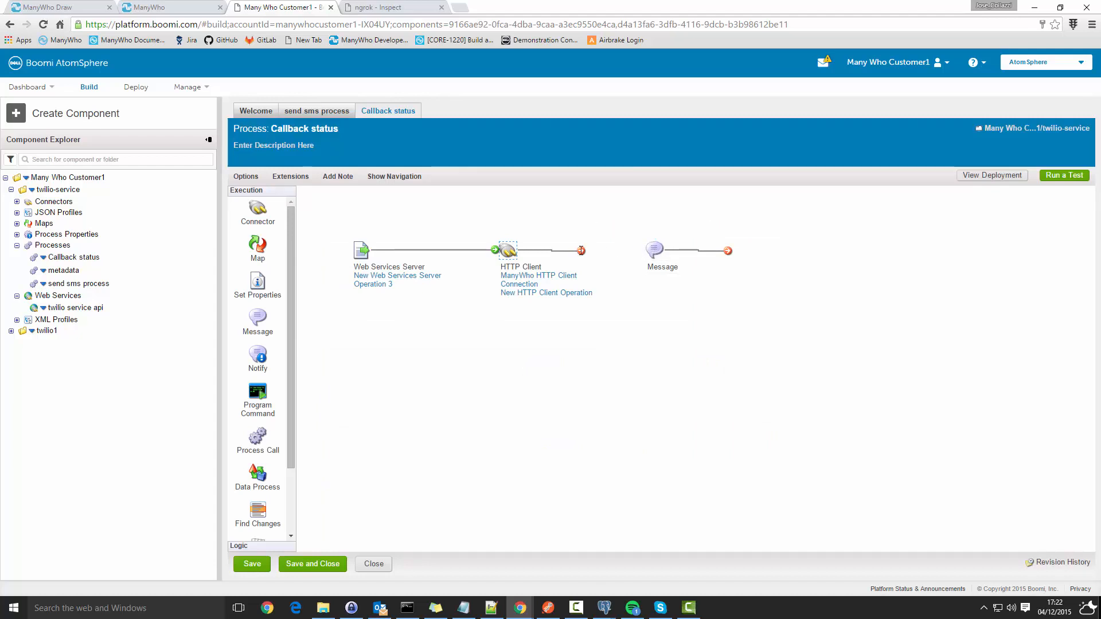
left_click_drag(581, 251, 654, 251)
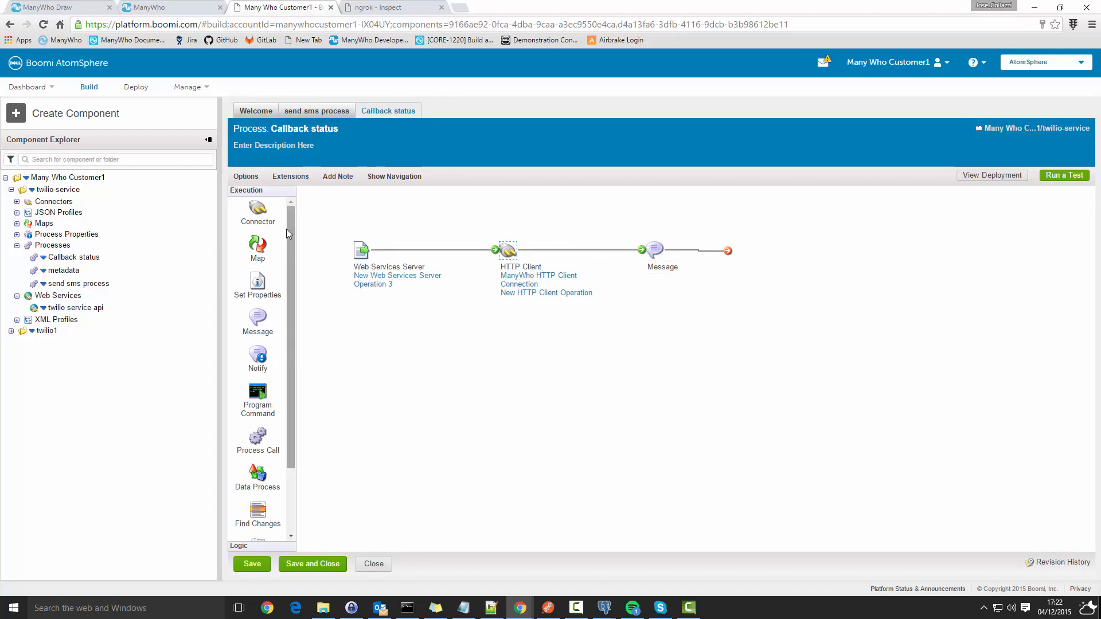
- End the process with a Stop shape after the Message shape, keeping the option to continue processing other execution paths
scroll(293, 252, "down", 2)
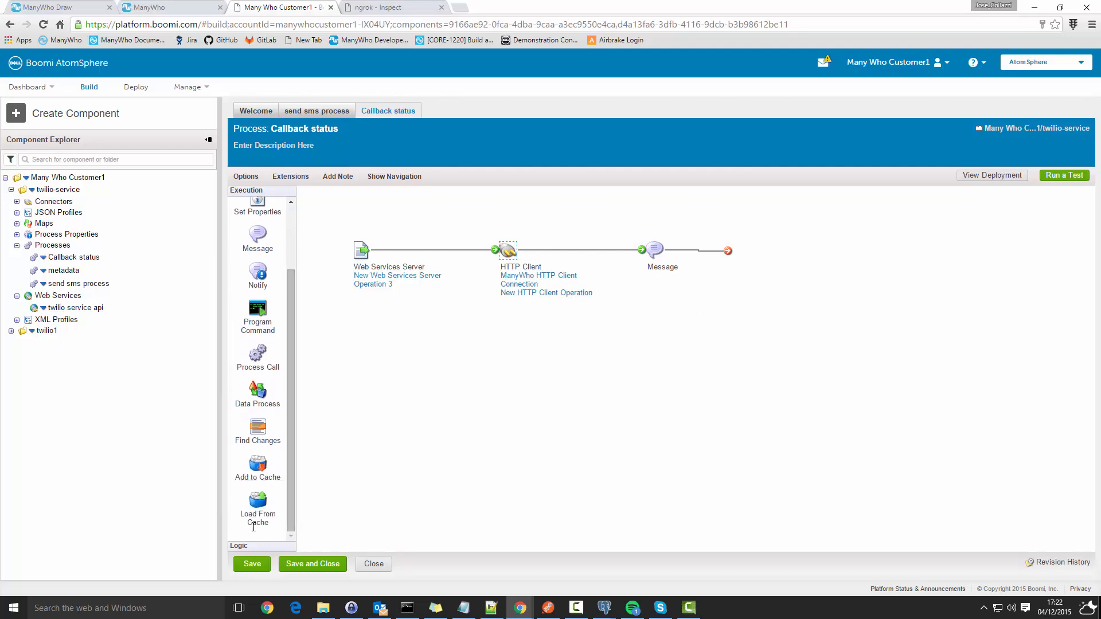
left_click(245, 549)
left_click_drag(258, 402, 749, 261)
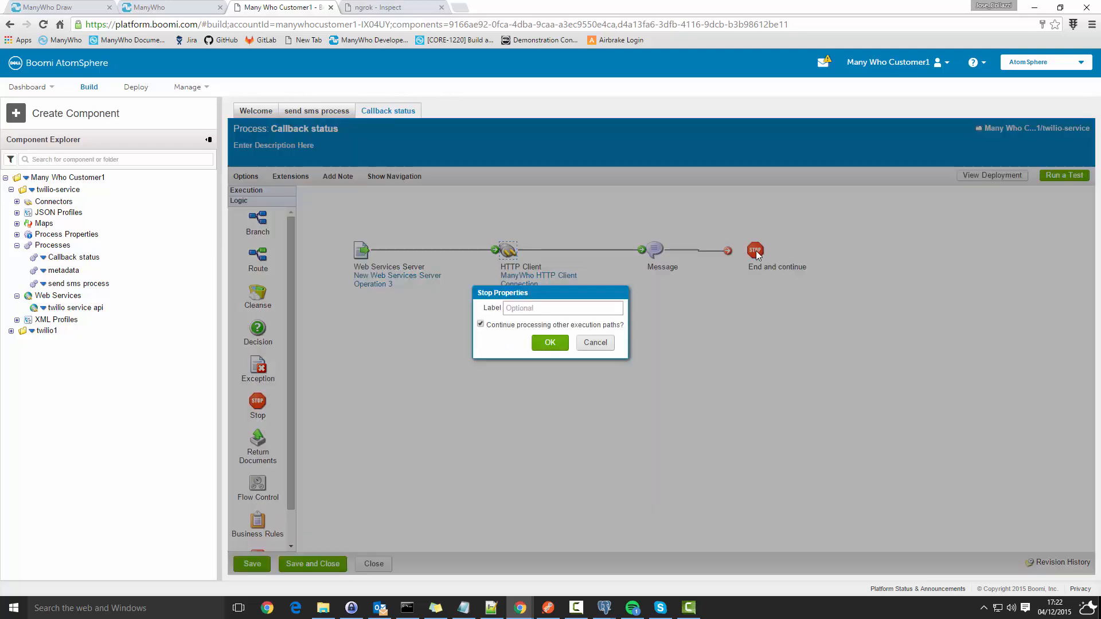
left_click(549, 343)
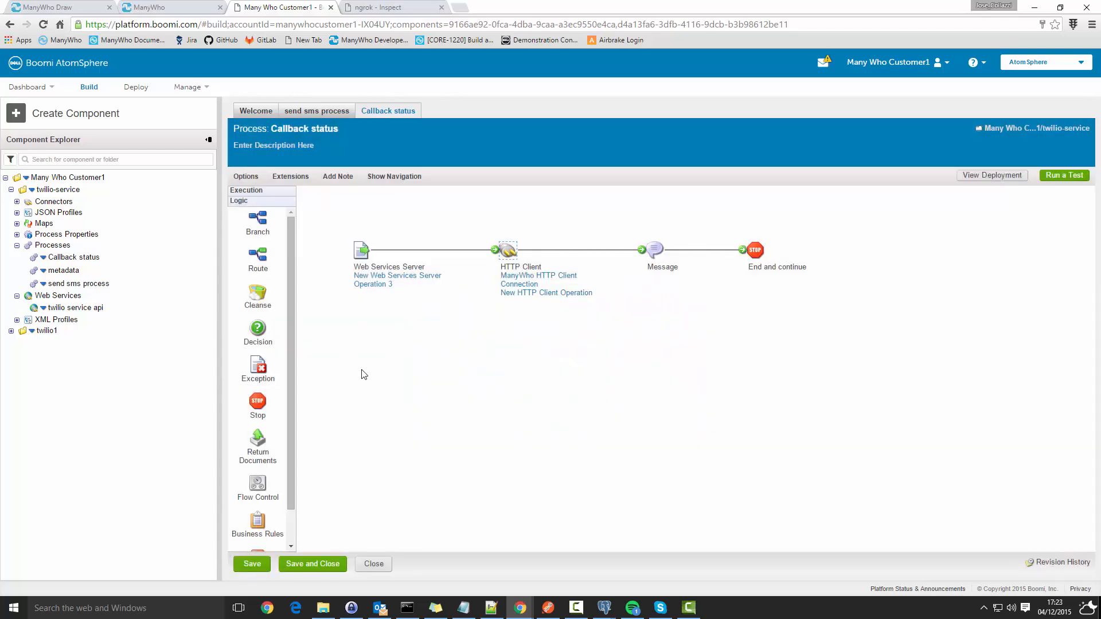
- Insert a Map shape between the Web Services Server and HTTP Client shapes and create a new map for it
mouse_move(511, 250)
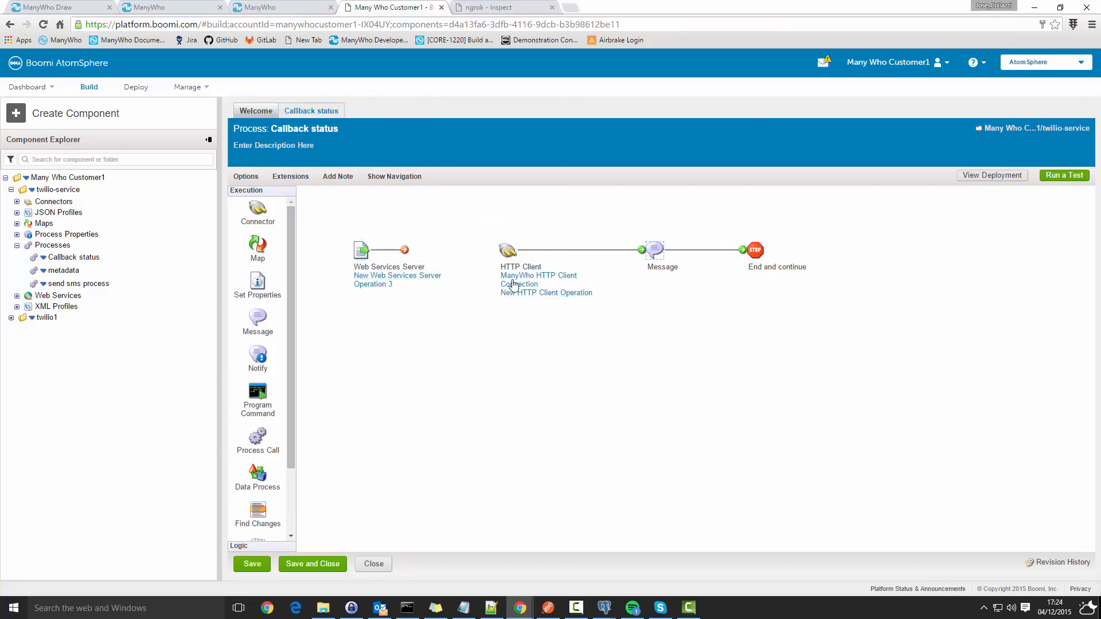
mouse_move(491, 244)
mouse_move(366, 254)
left_click_drag(257, 247, 435, 254)
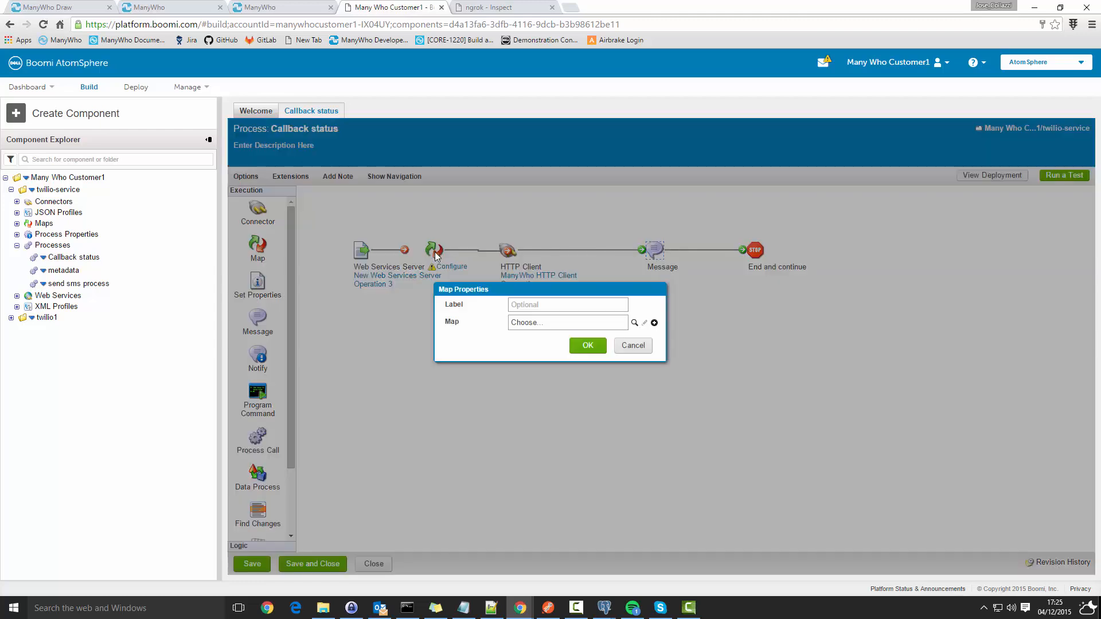
left_click(655, 323)
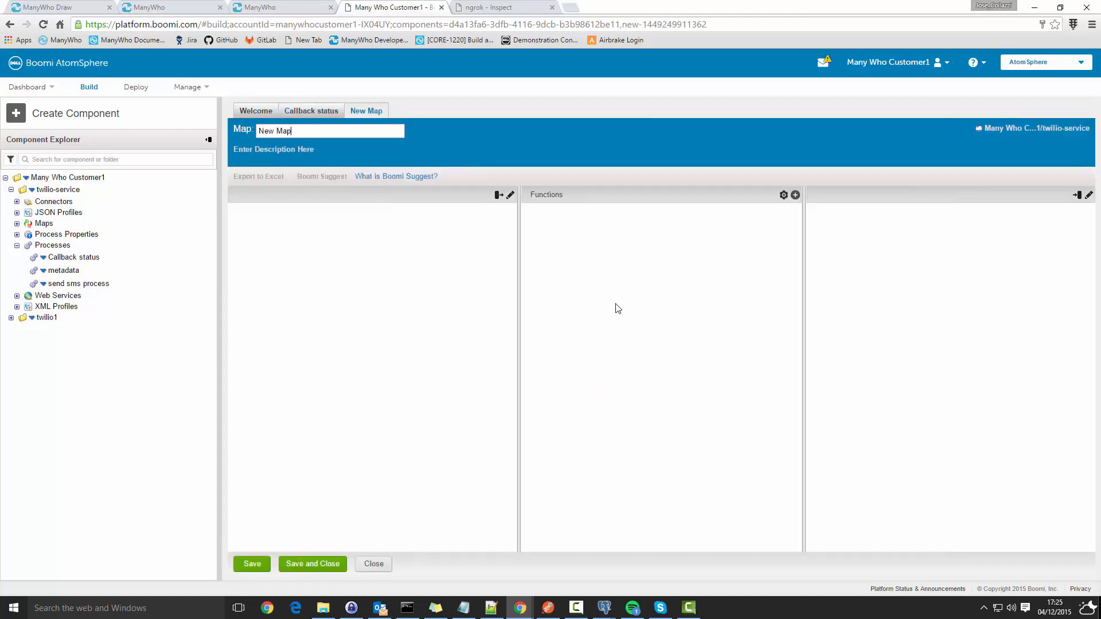
- Create a new flat file profile as the map's source and name it callback Flat File Profile
left_click(500, 196)
left_click(498, 196)
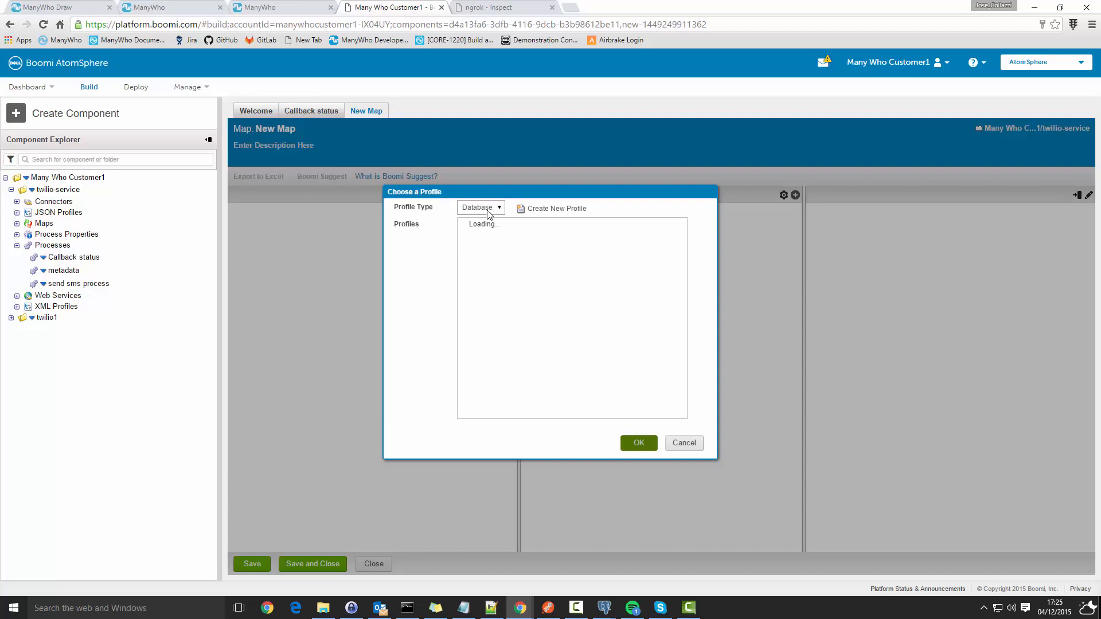
left_click(489, 210)
left_click(488, 235)
left_click(549, 210)
key("Home")
key("Delete")
key("Delete")
key("Delete")
type("callback")
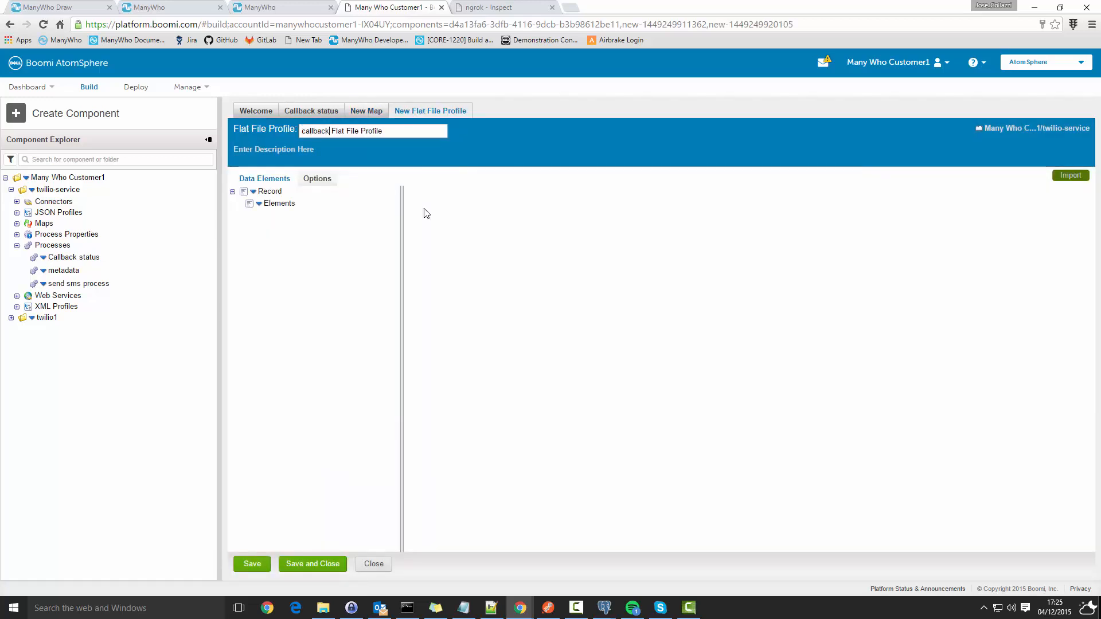
- Add an element named inputStream to the flat file profile, and save and close the profile
left_click(261, 207)
right_click(262, 210)
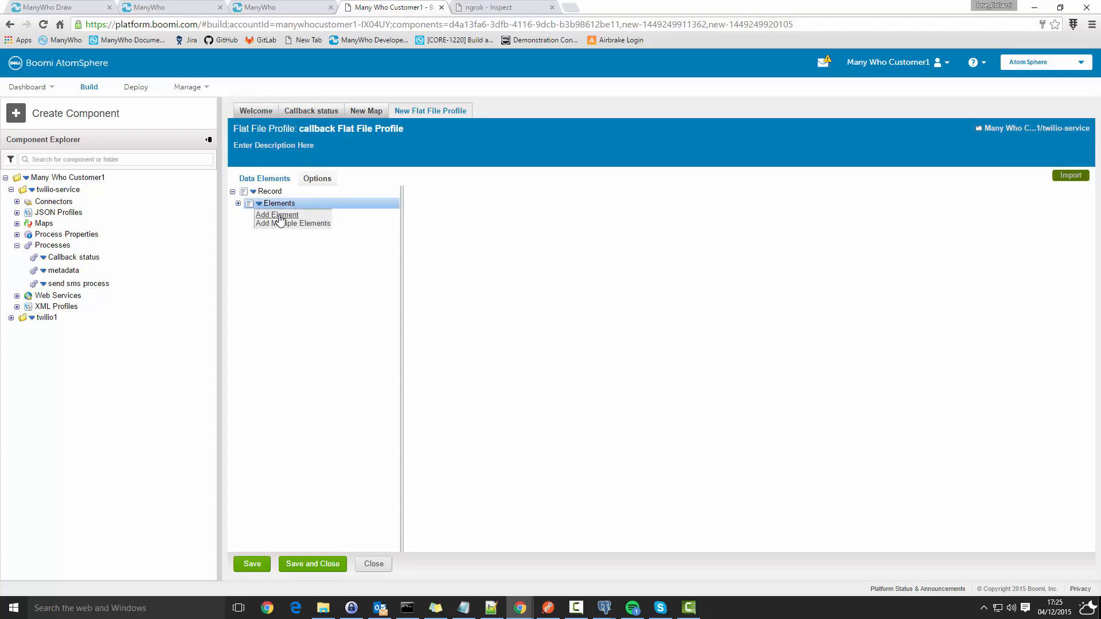
left_click(280, 217)
left_click_drag(612, 198, 522, 201)
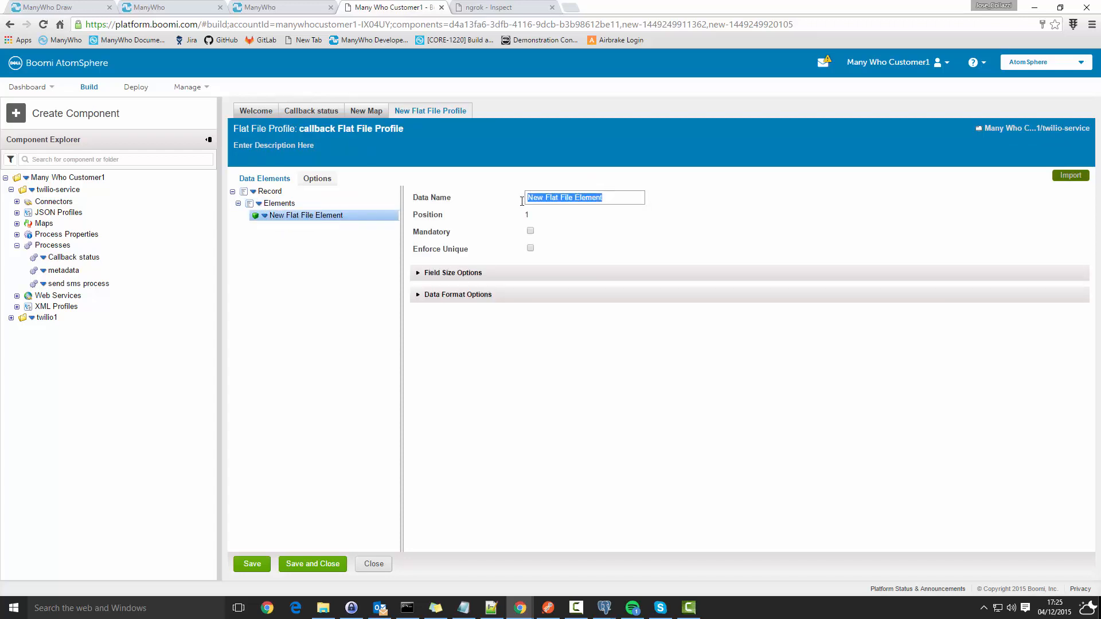
type("inputStream")
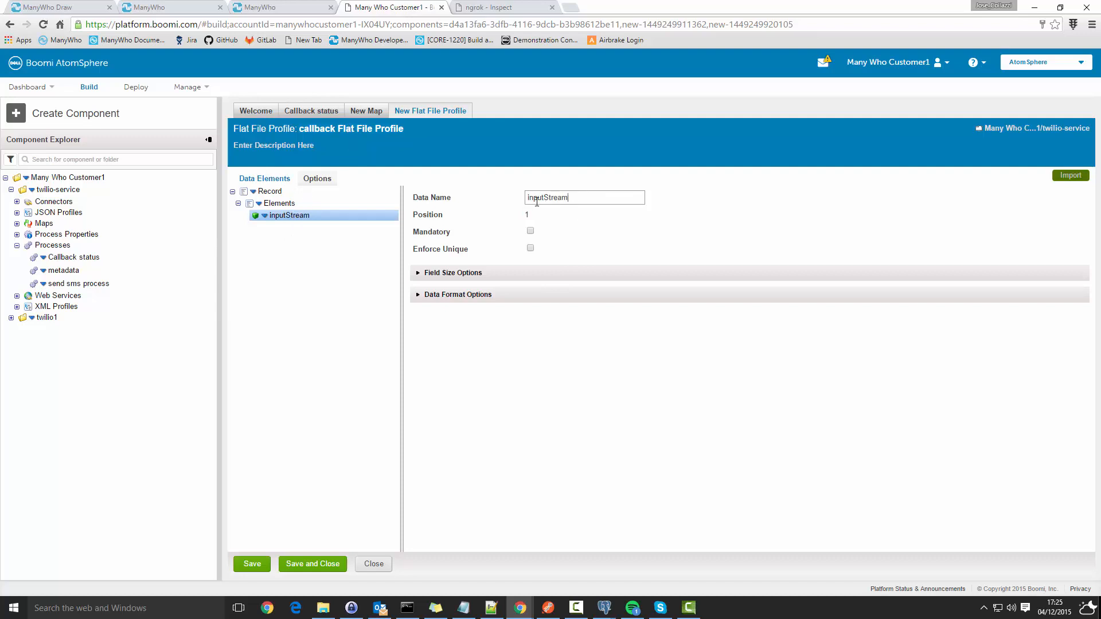
left_click(324, 566)
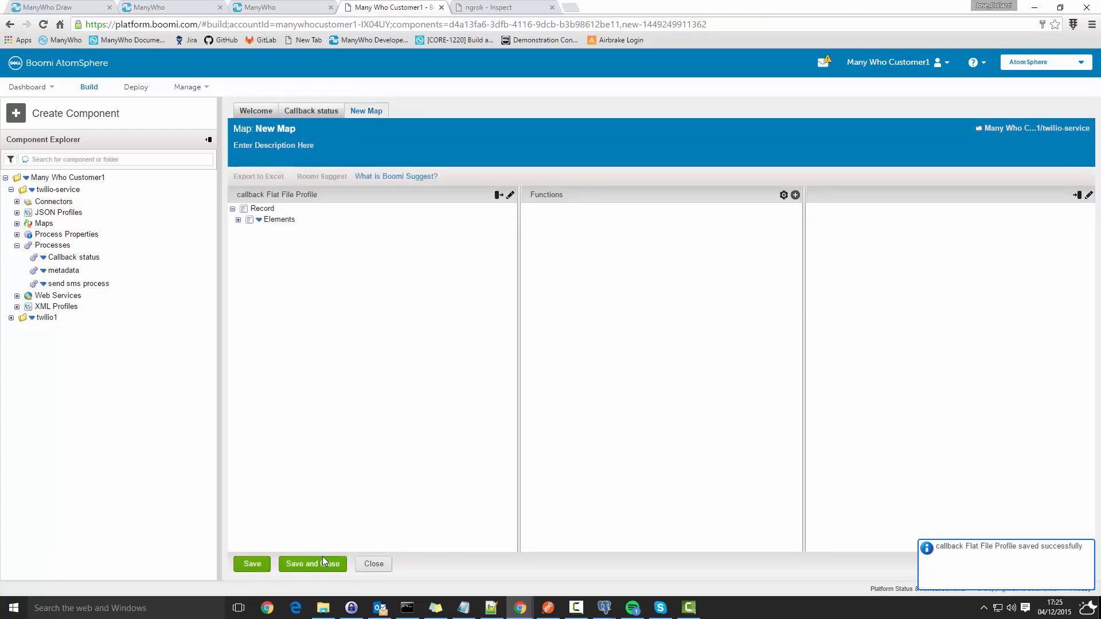
- Choose the flow control JSON Profile from the twilio-service folder as the map's destination profile
left_click(1079, 196)
left_click(490, 208)
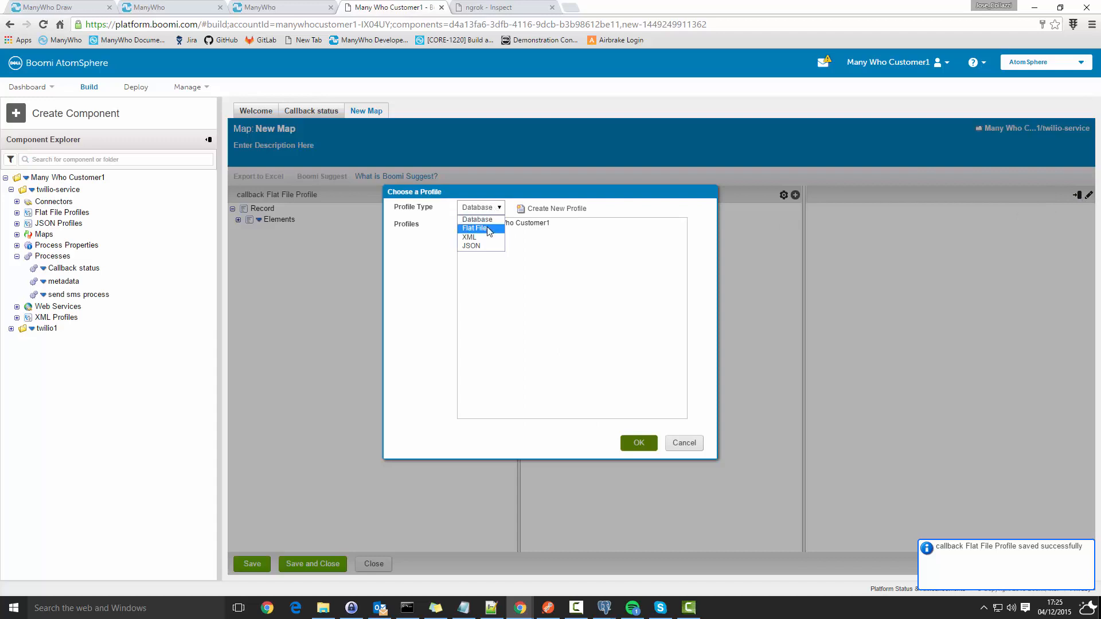
left_click(494, 246)
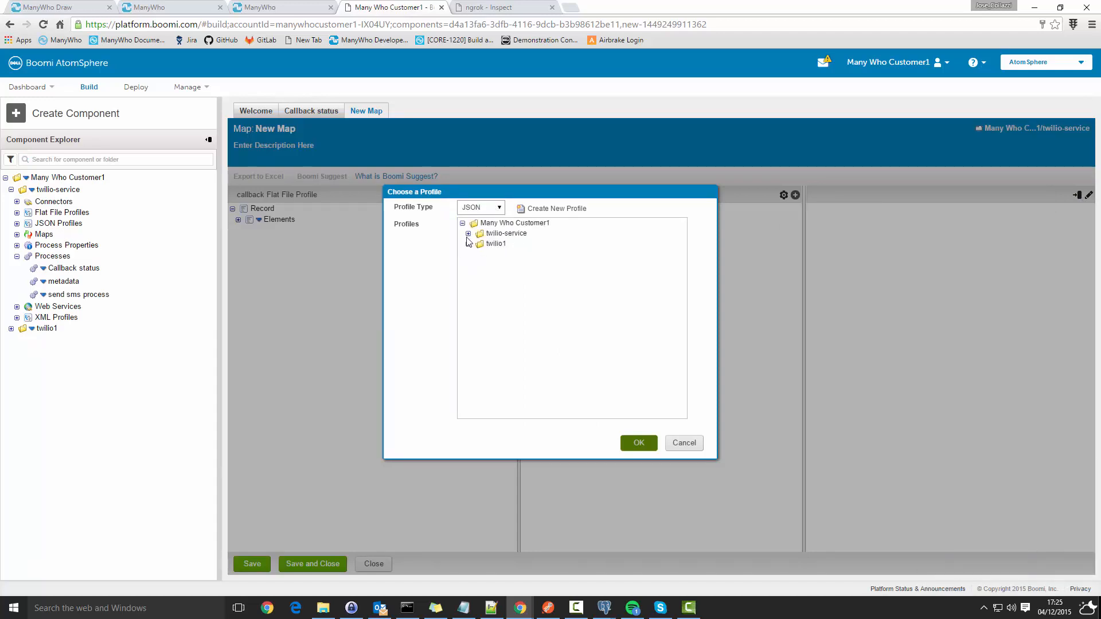
left_click(468, 233)
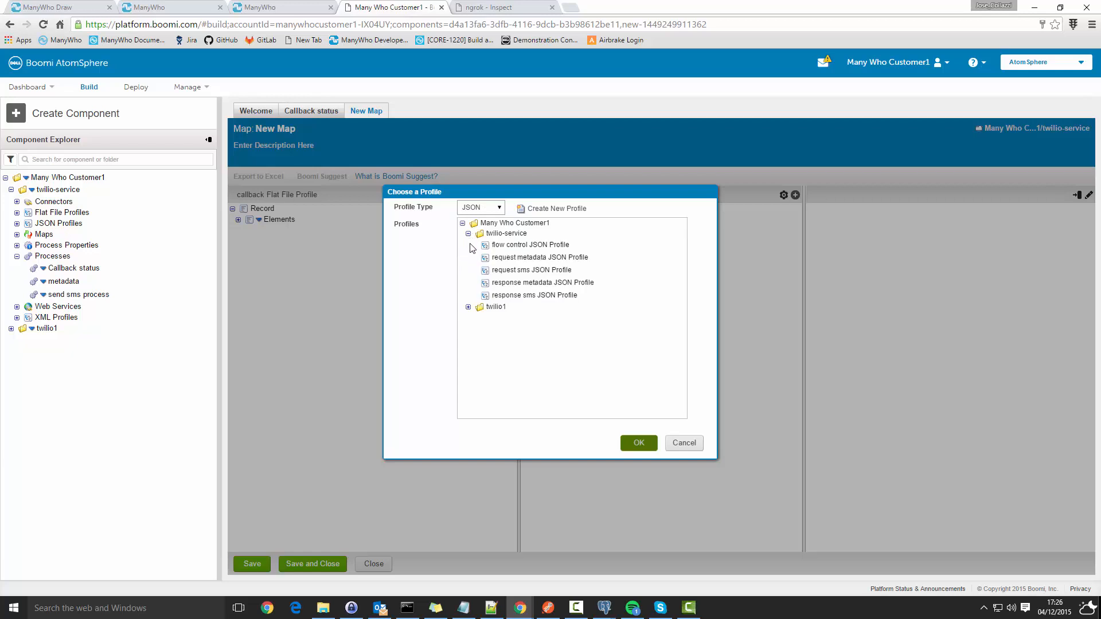
left_click(525, 246)
left_click(631, 446)
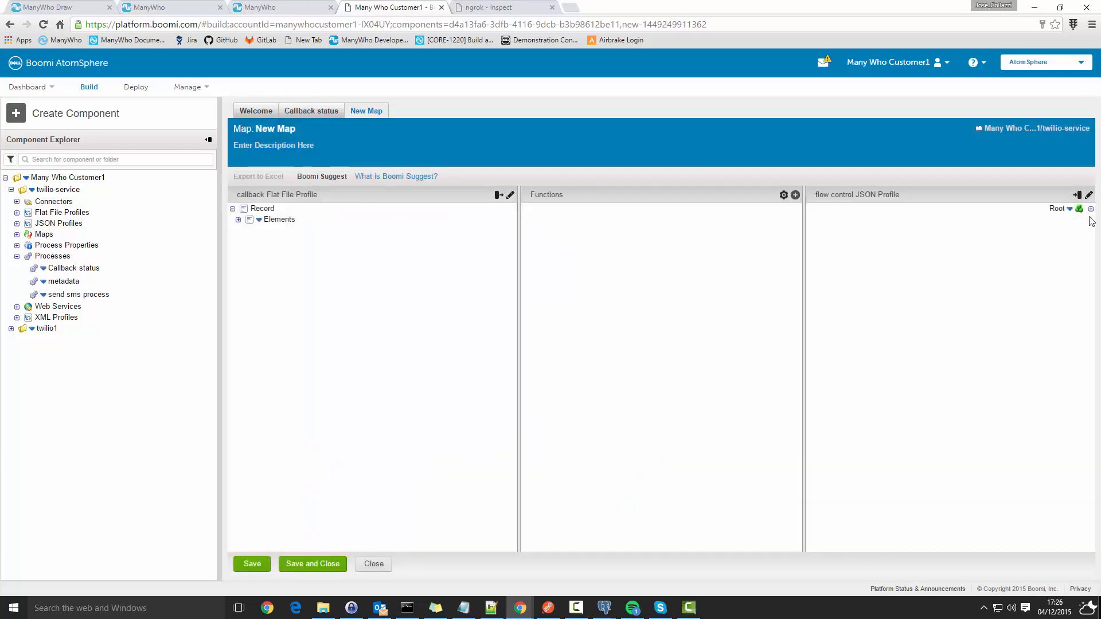
- Expand the destination profile's Object and the source profile's Elements to examine their fields, and close the map
left_click(1085, 222)
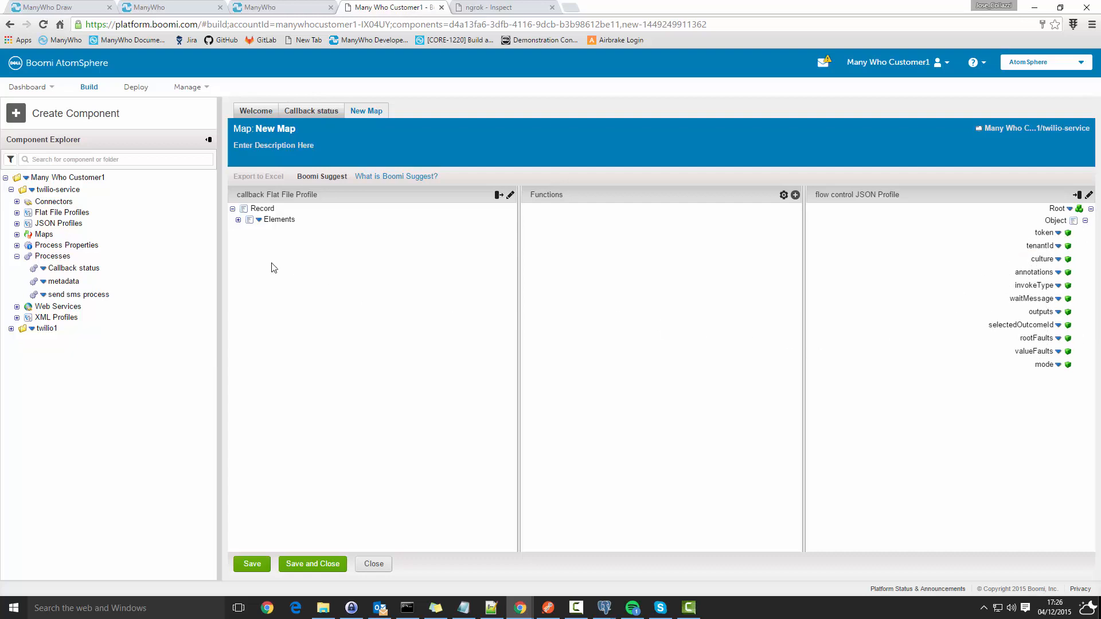
left_click(239, 221)
left_click(378, 564)
left_click(583, 113)
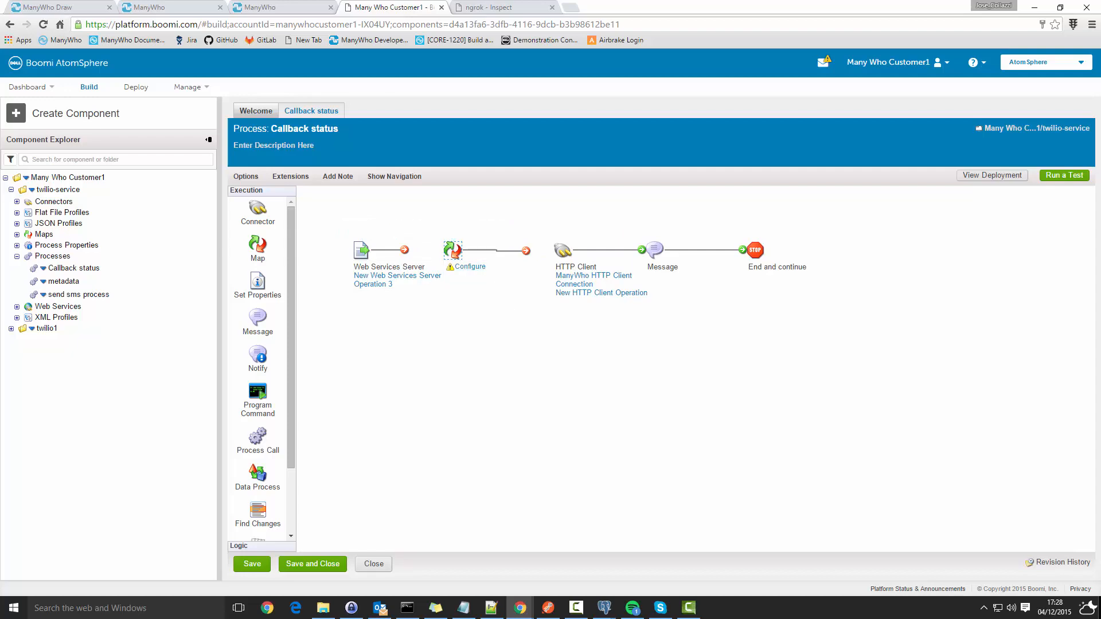
- Open the send sms process and add a Database connector with the Send action to its canvas
double_click(74, 294)
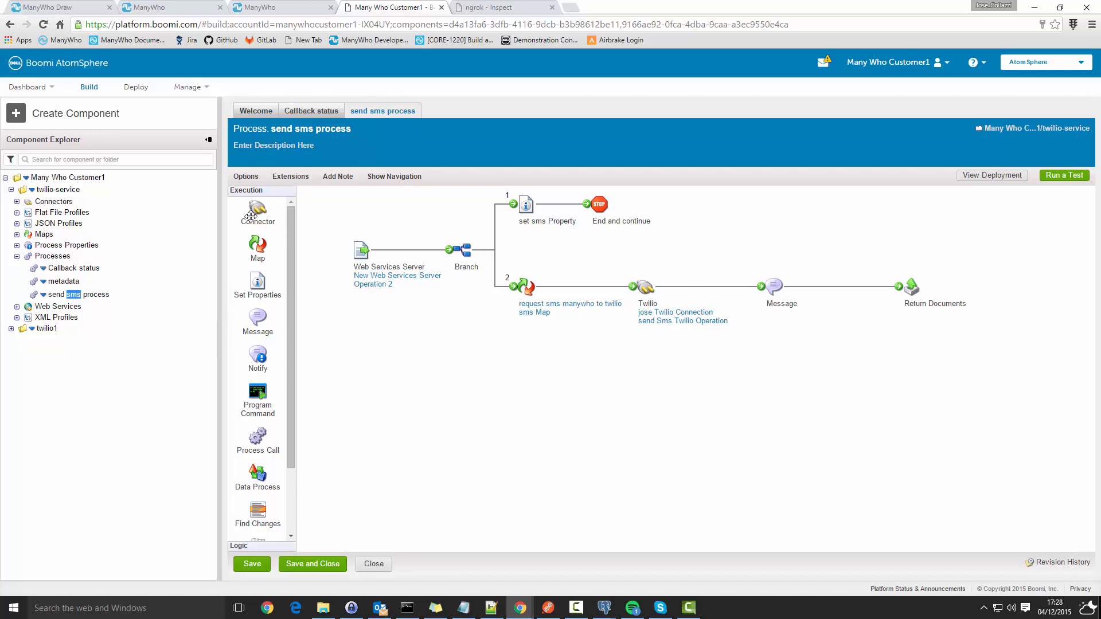
left_click_drag(253, 207, 541, 382)
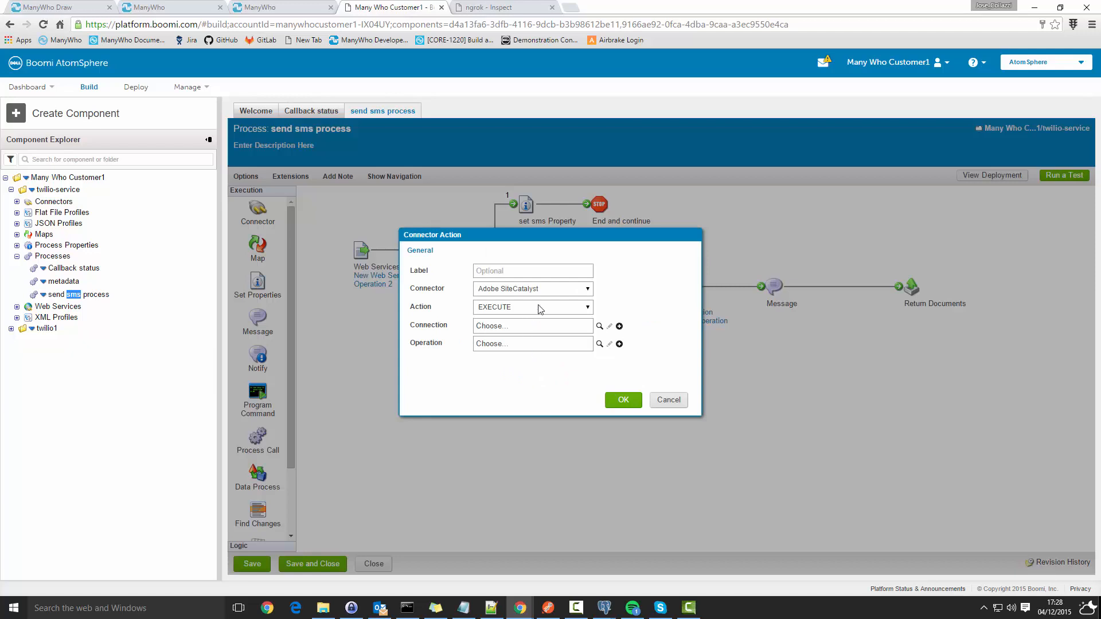
left_click(585, 290)
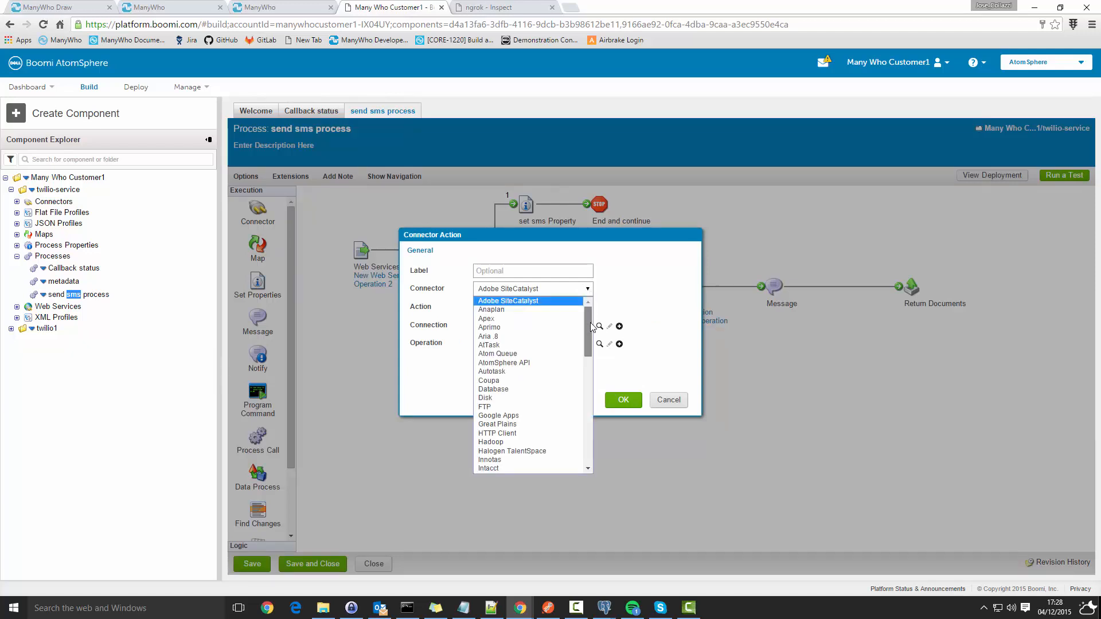
scroll(590, 332, "down", 2)
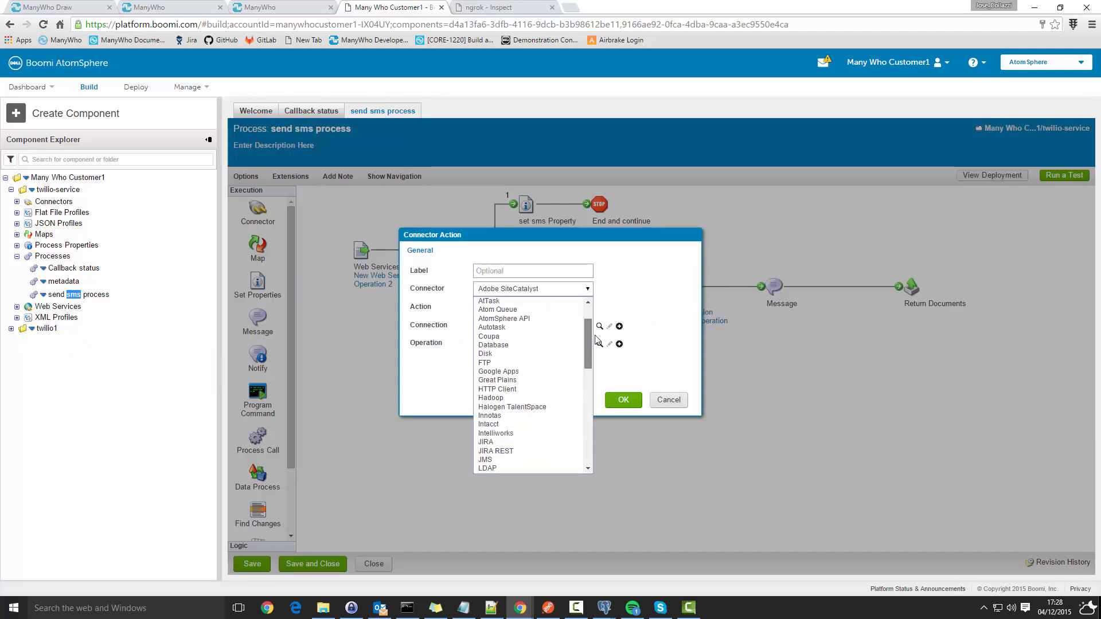
left_click(539, 347)
left_click(579, 308)
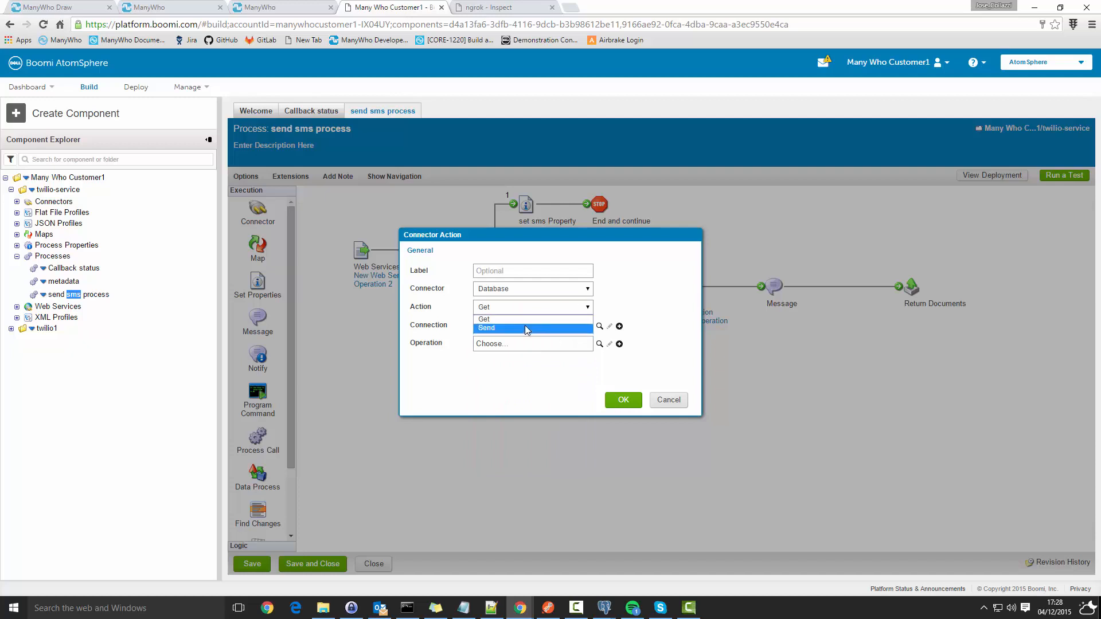
left_click(519, 329)
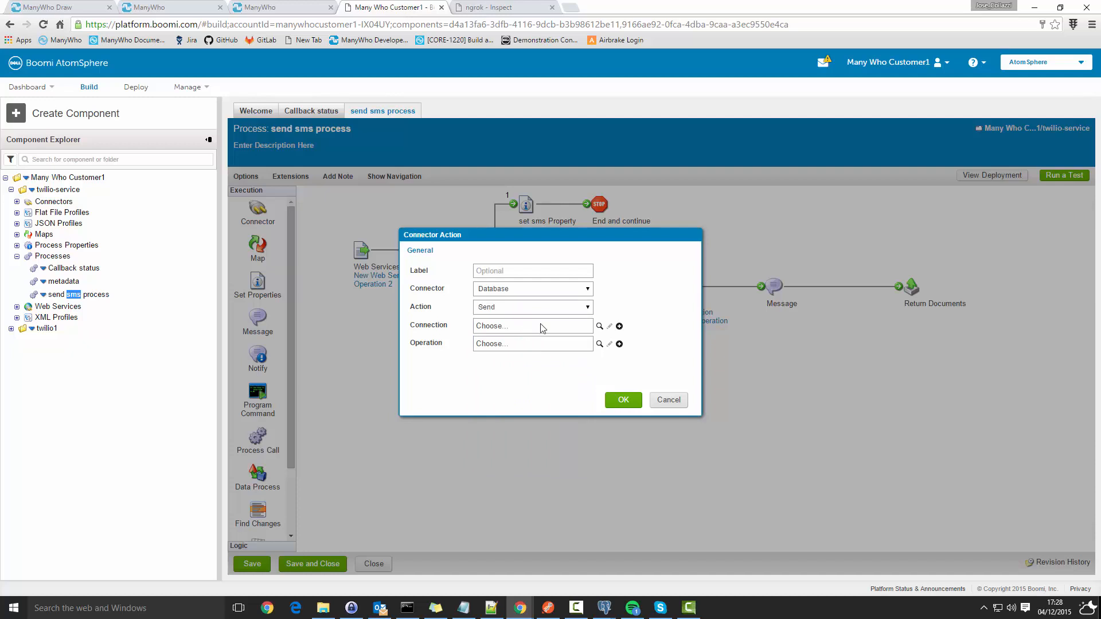
- Choose the postgreSQL connection from the sms folder under twilio1 for the Database connector
left_click(591, 326)
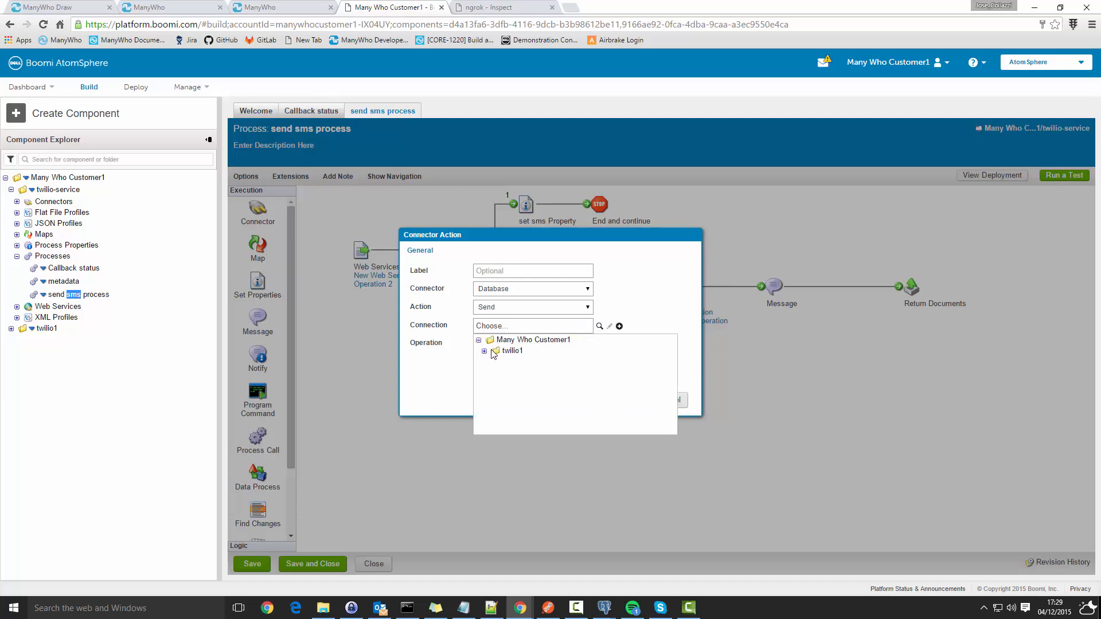
left_click(484, 352)
left_click(491, 362)
left_click(545, 376)
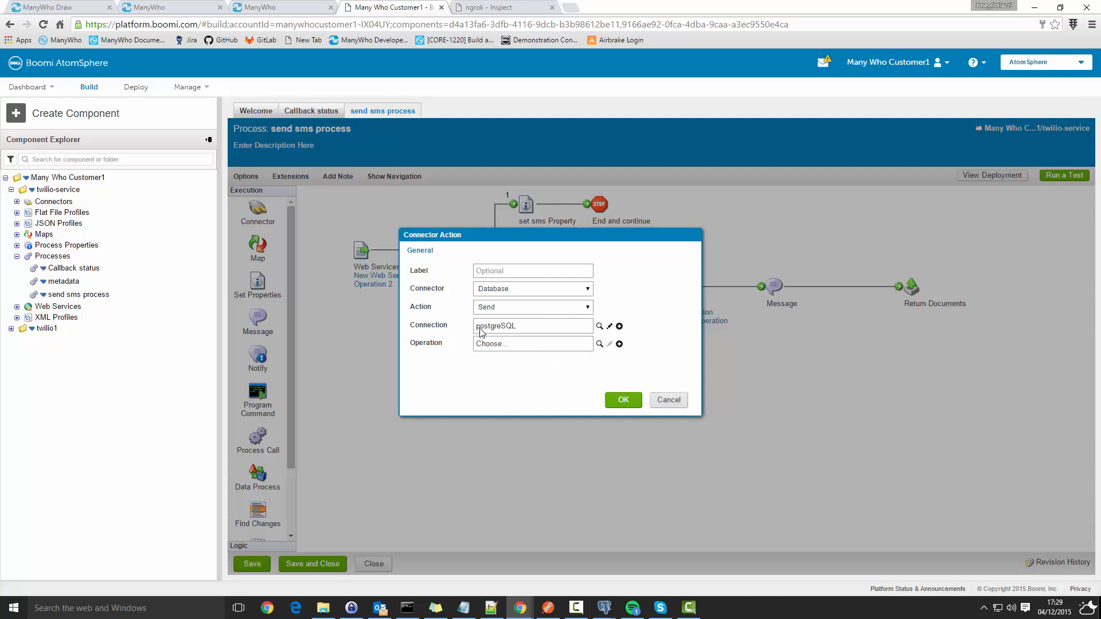
left_click(609, 328)
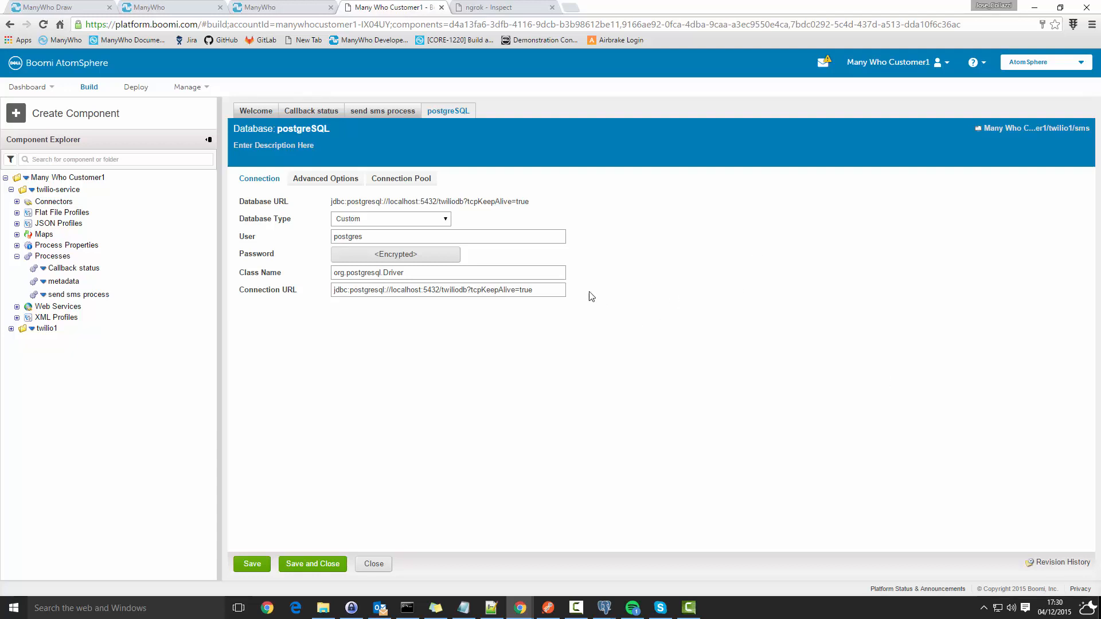
left_click(573, 8)
type("https://jdbc.postgresql.org/download.html")
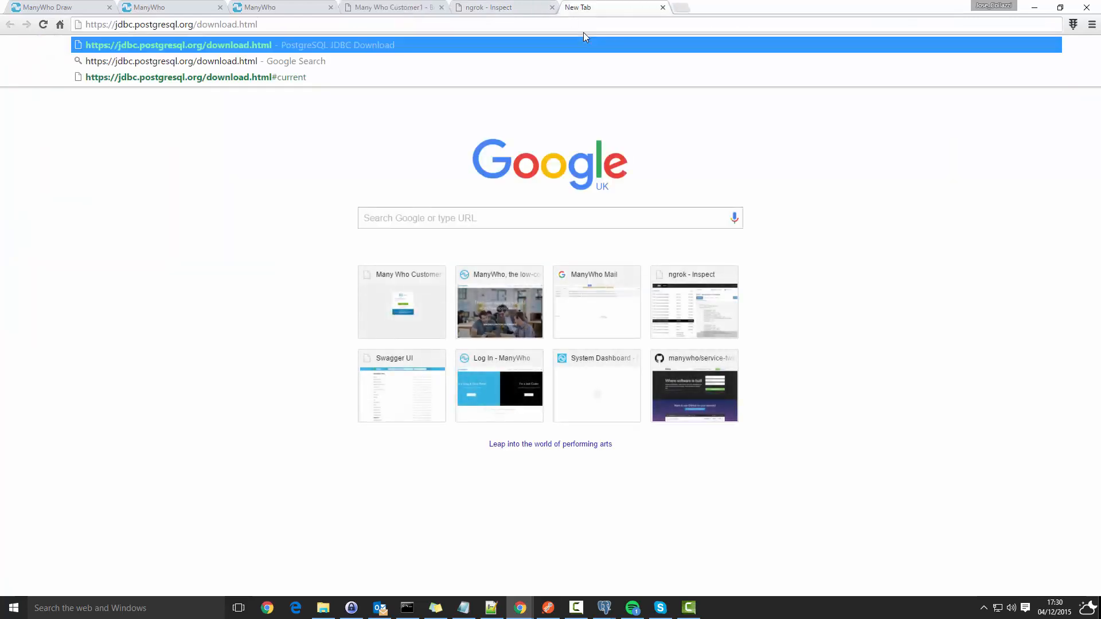
key("Return")
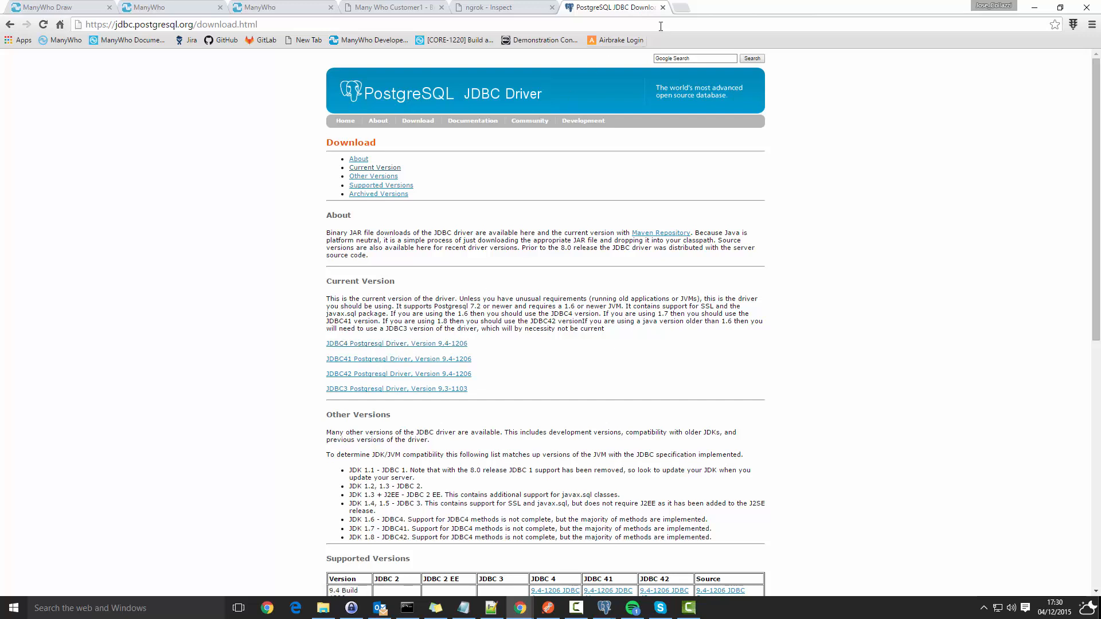
left_click(662, 8)
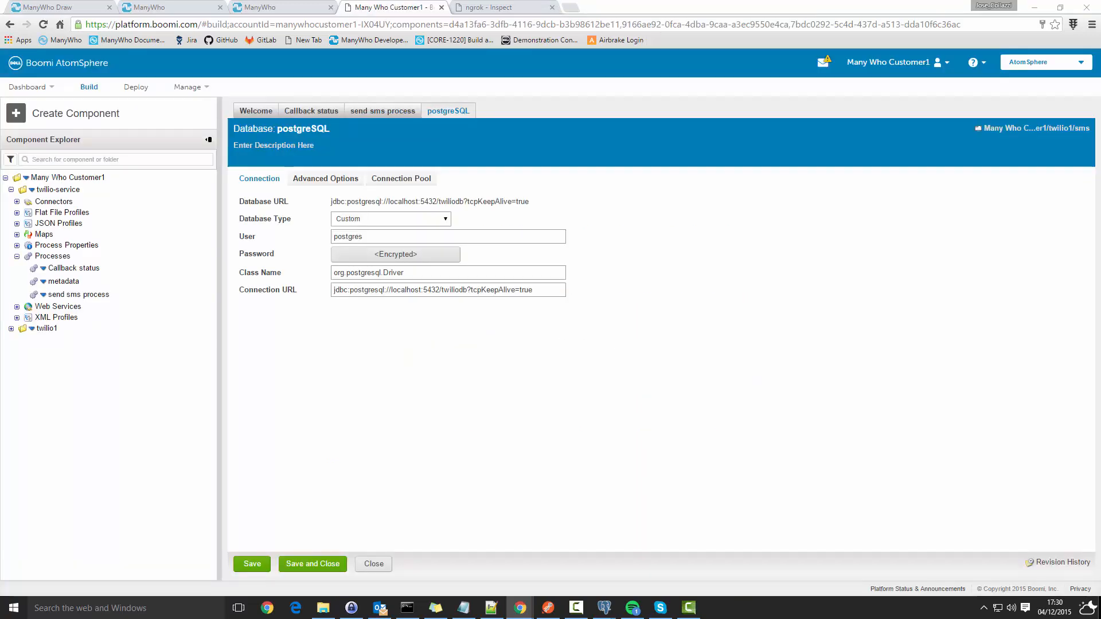
- Switch to File Explorer and locate postgresql-9.4-1206-jdbc4.jar in the lib folder of Atom - twilio-service
left_click_drag(1100, 229, 492, 157)
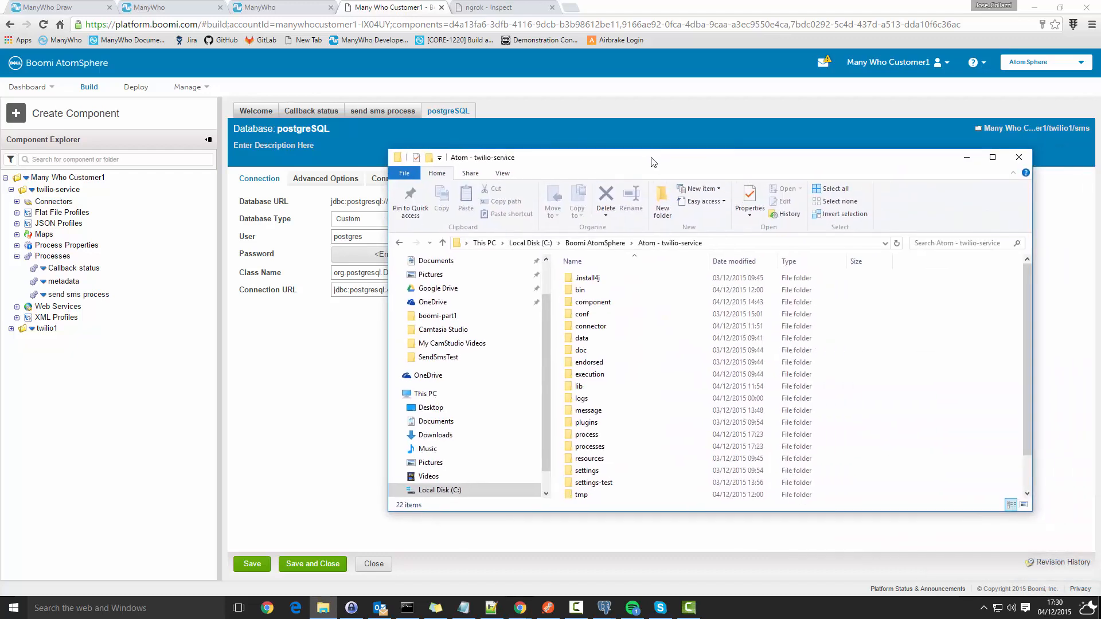
key("alt+d")
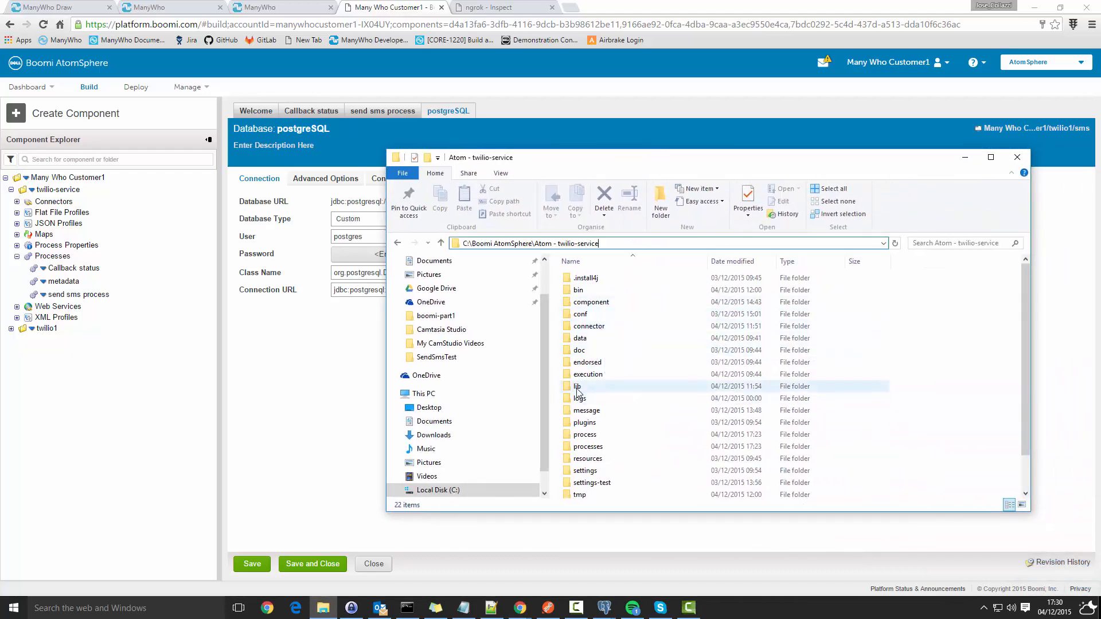
double_click(578, 388)
scroll(651, 361, "down", 20)
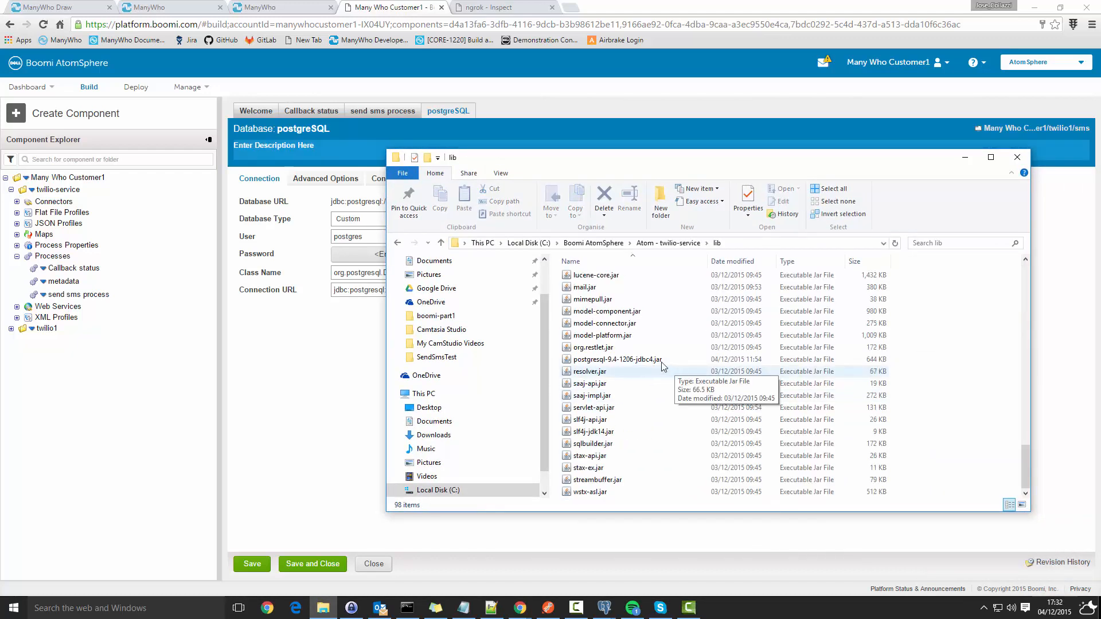
left_click(651, 359)
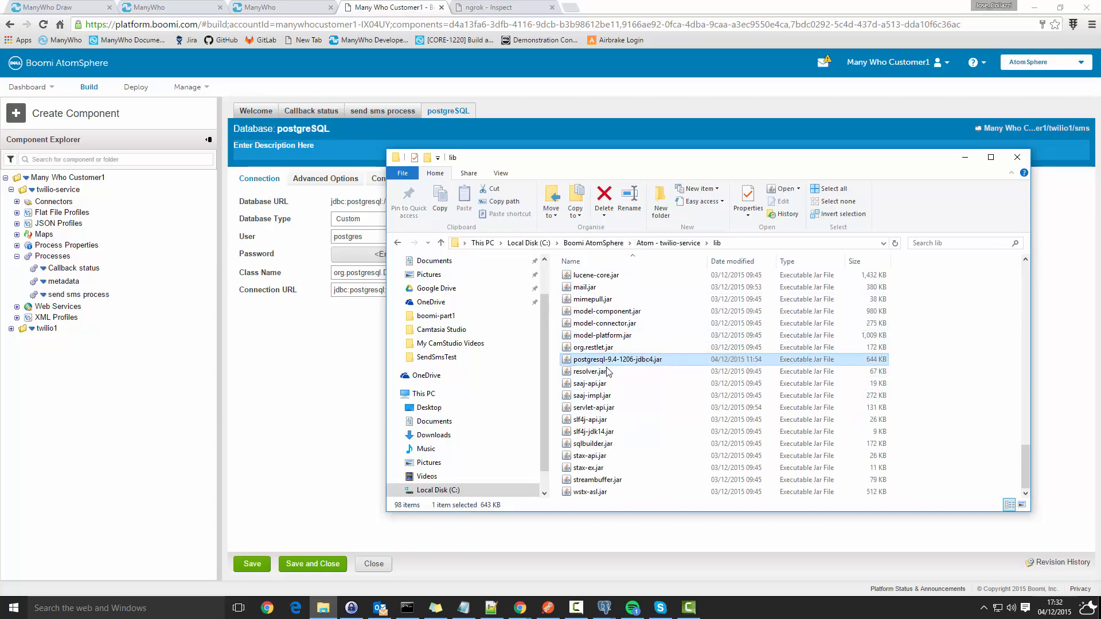
- Locate restart.bat in the atom's bin folder, and close File Explorer and the postgreSQL connection without saving
left_click(668, 243)
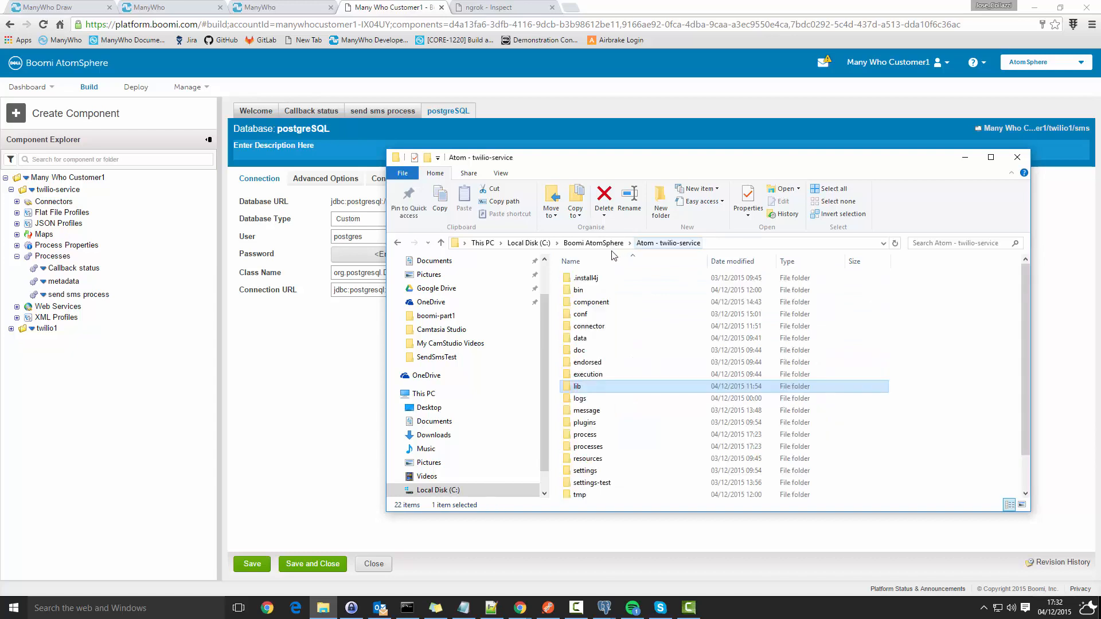
double_click(596, 291)
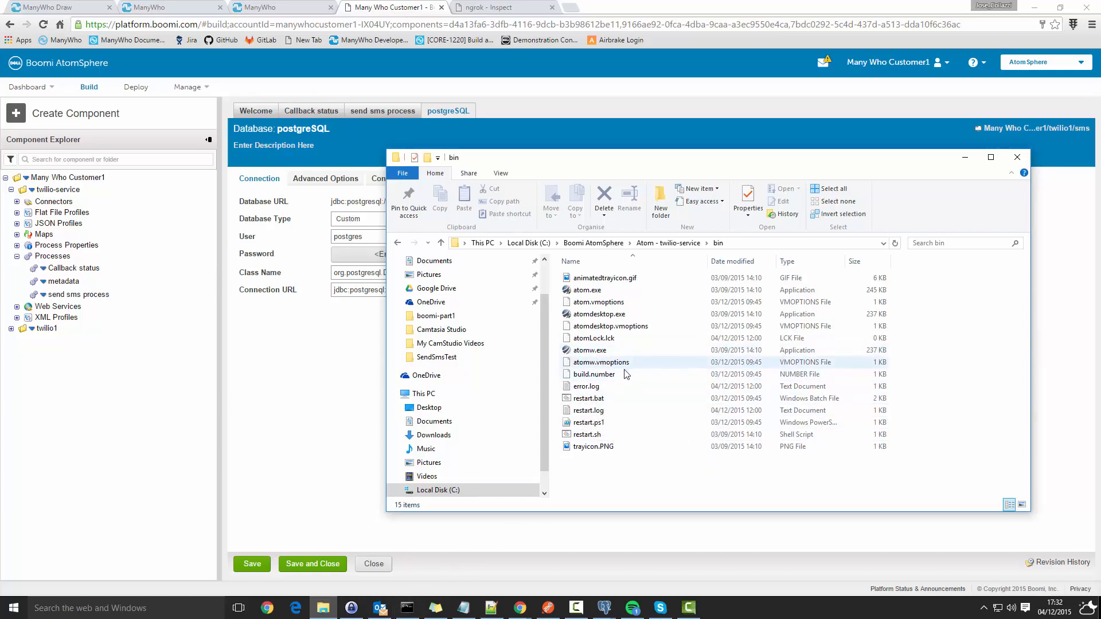
left_click(593, 400)
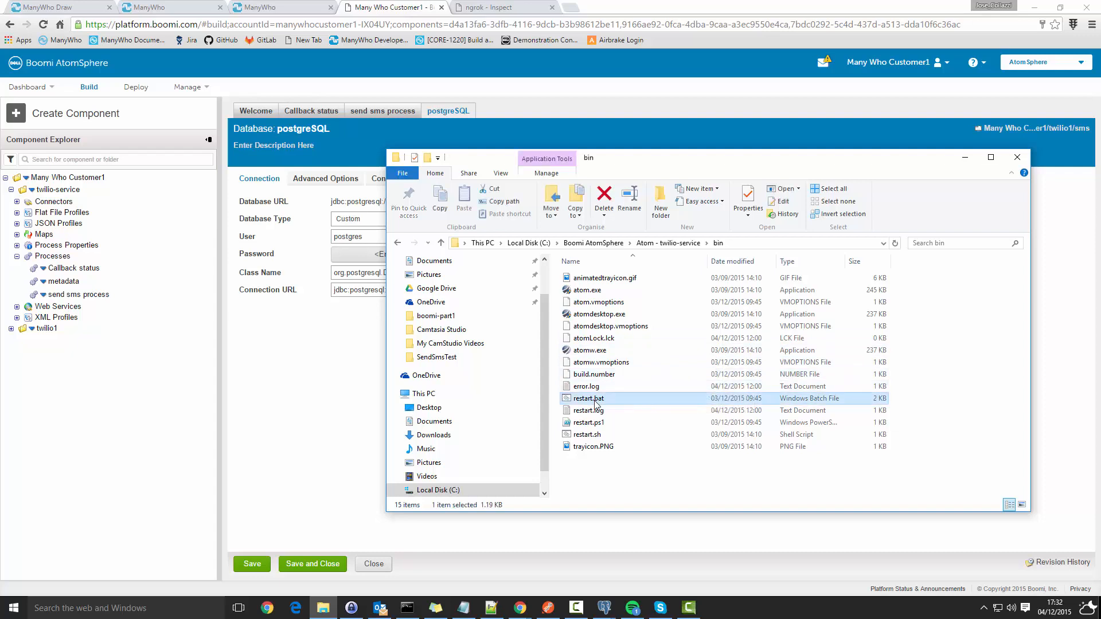
left_click(1017, 157)
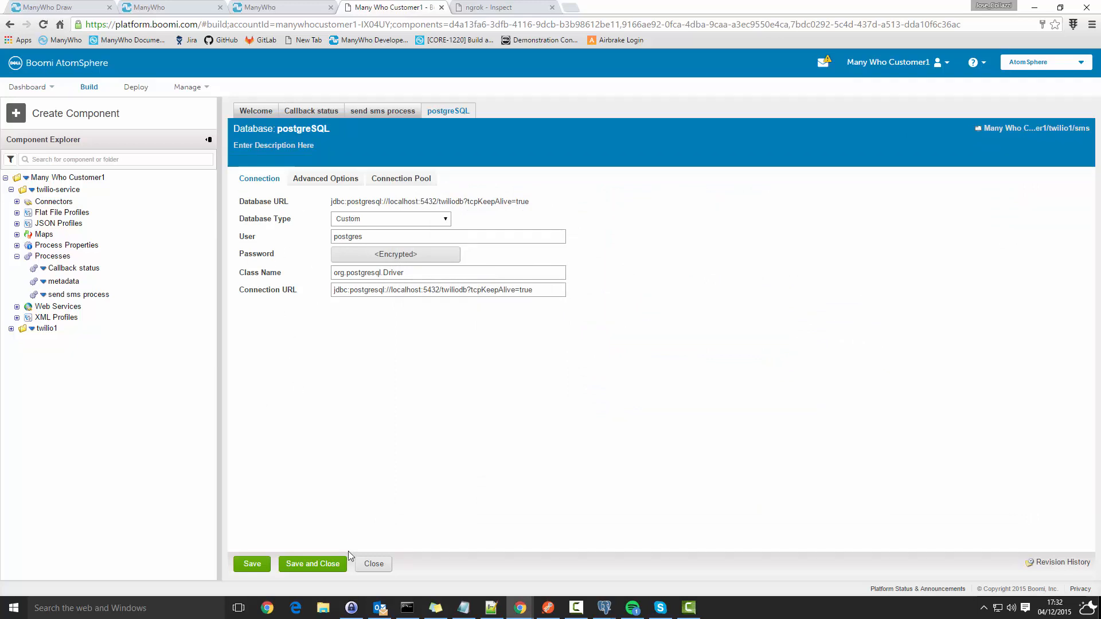
left_click(373, 564)
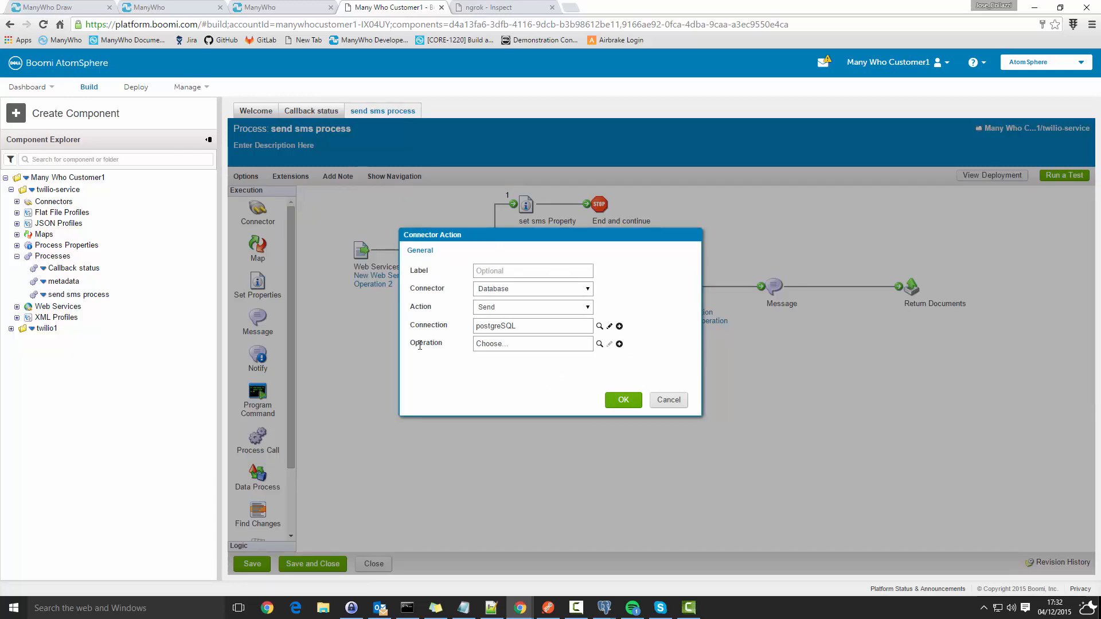
- Create a new Database operation for the connector and a new Database profile for that operation
left_click_drag(442, 345, 419, 343)
left_click(453, 363)
left_click(619, 343)
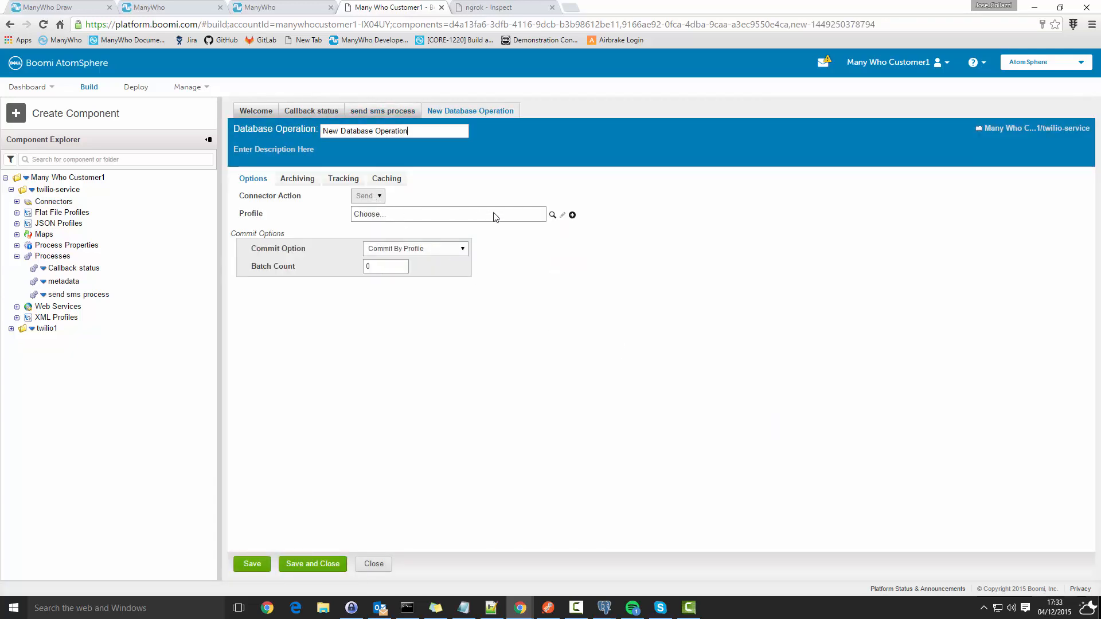
left_click(572, 216)
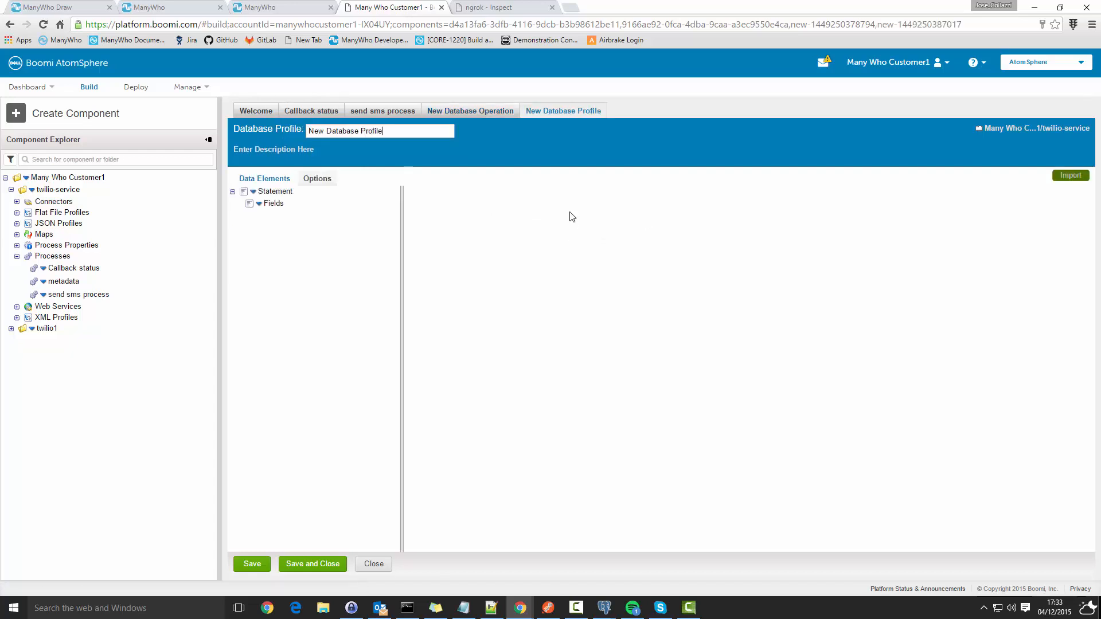
- Set the database profile's Statement type to Dynamic Insert
left_click(276, 191)
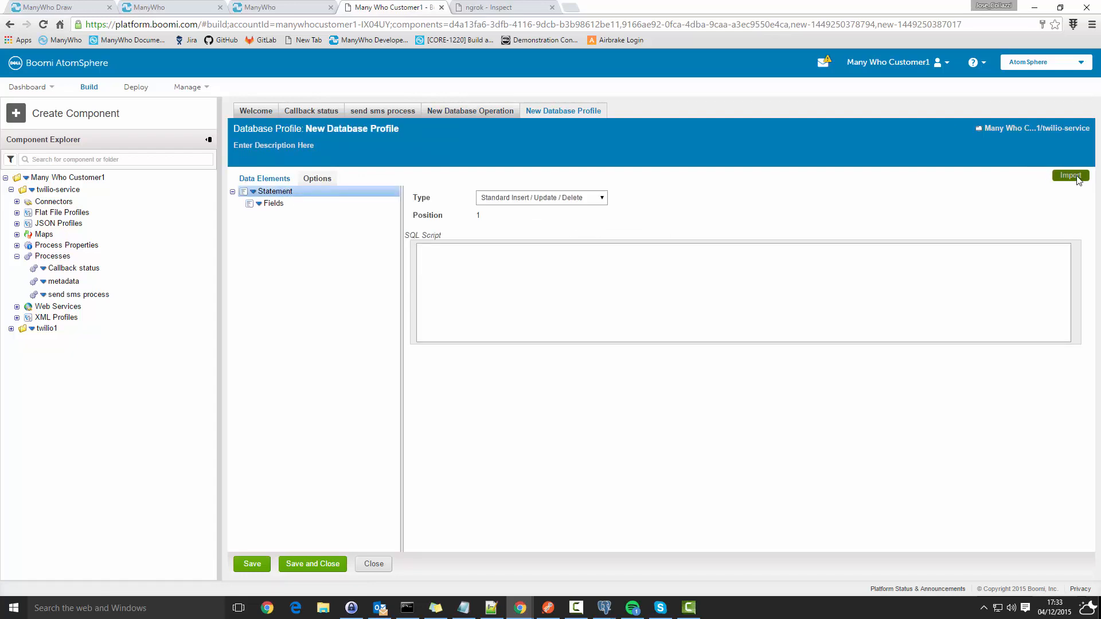
left_click(575, 198)
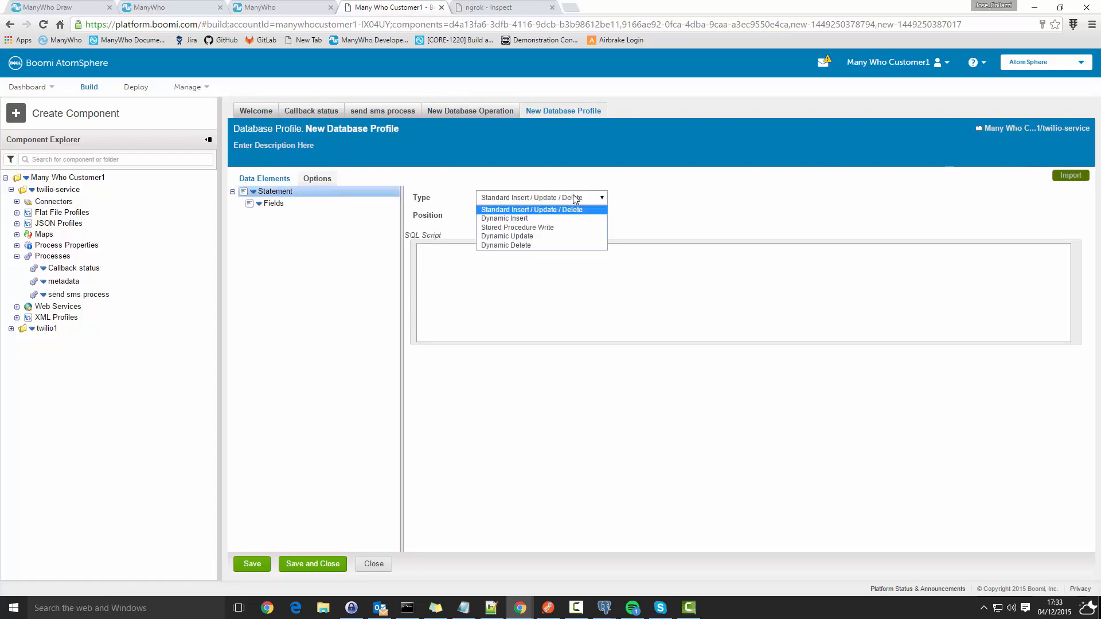
left_click(536, 219)
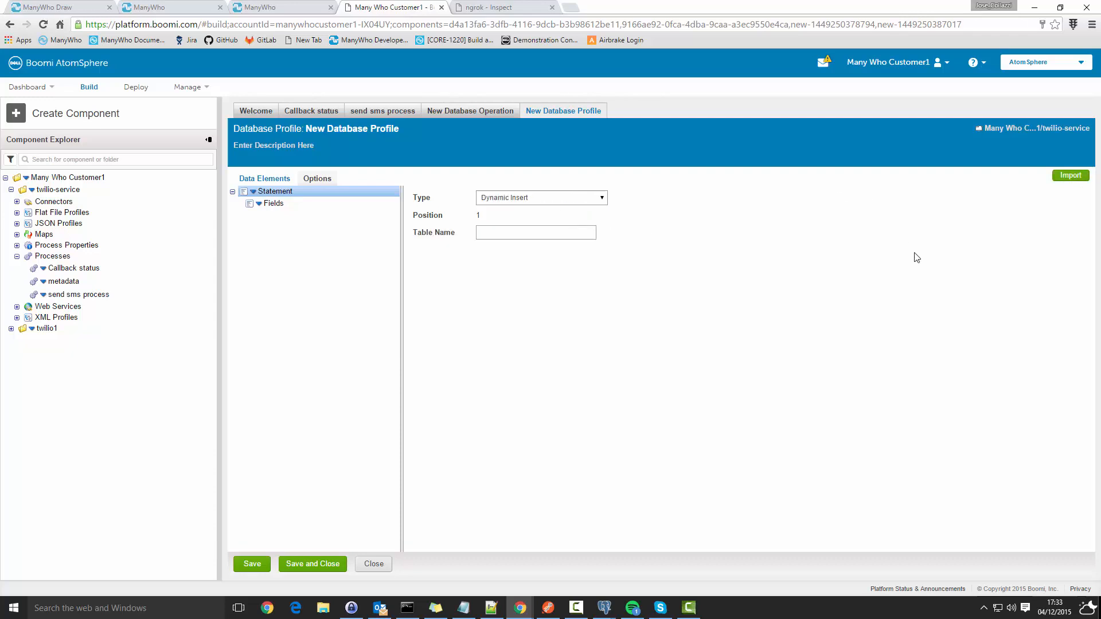
- Set up the profile's database import with the twilio-service atom, the postgreSQL connection and the schema filter *
left_click(1071, 174)
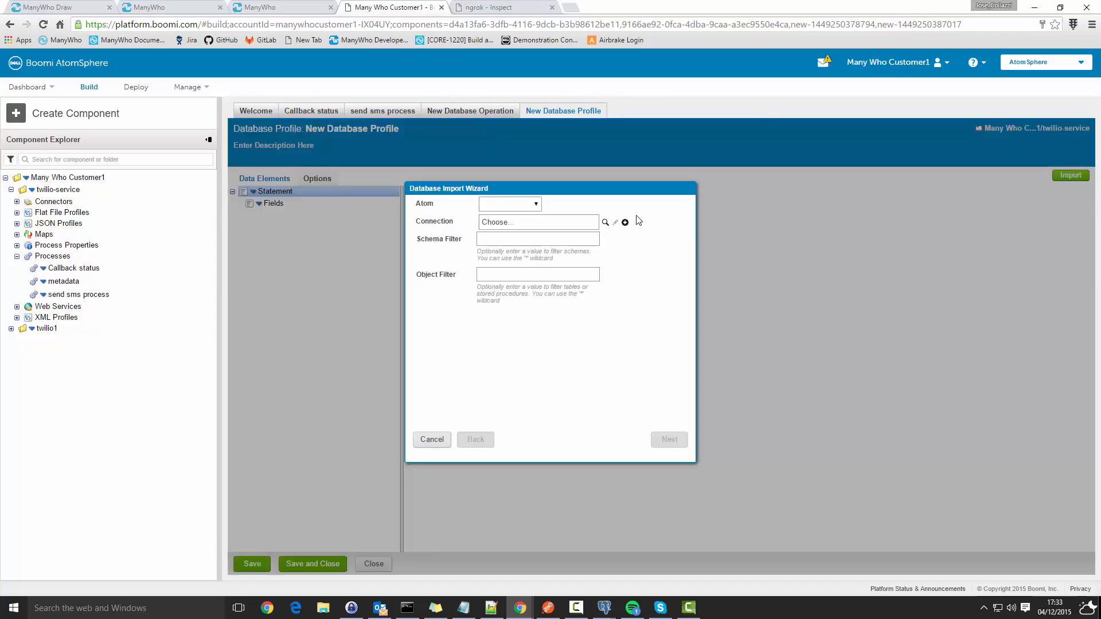
left_click(535, 204)
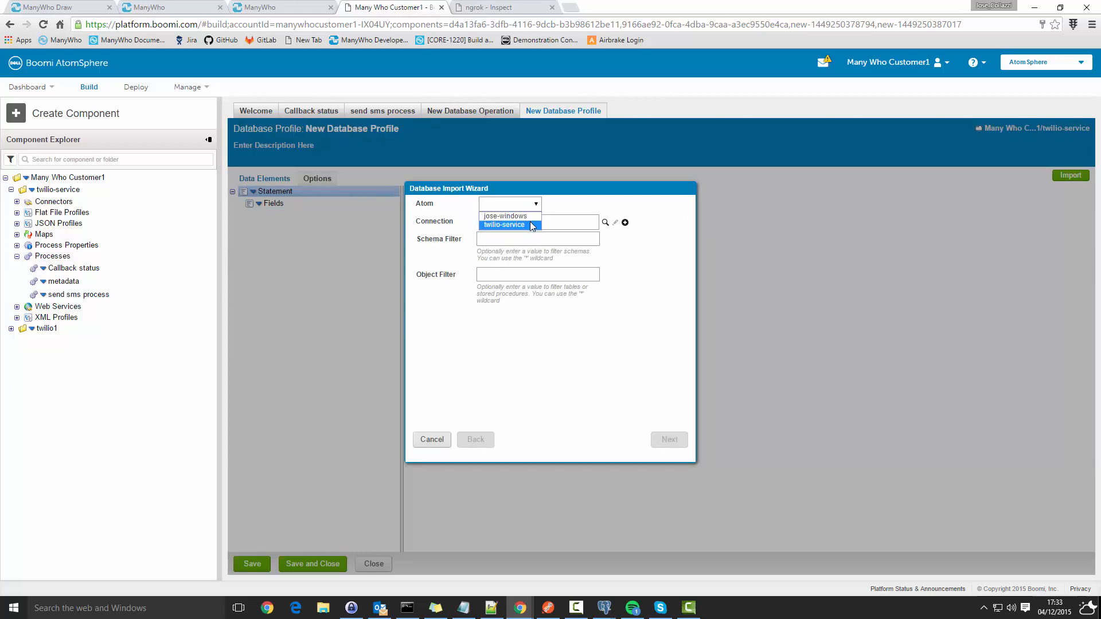
left_click(530, 224)
left_click(591, 222)
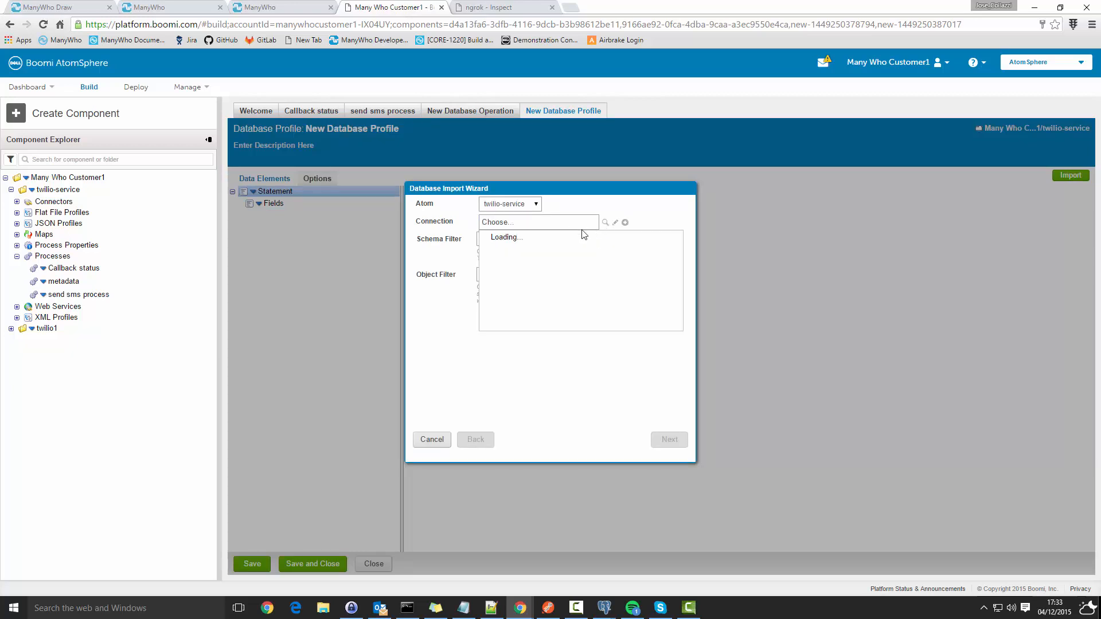
left_click(490, 248)
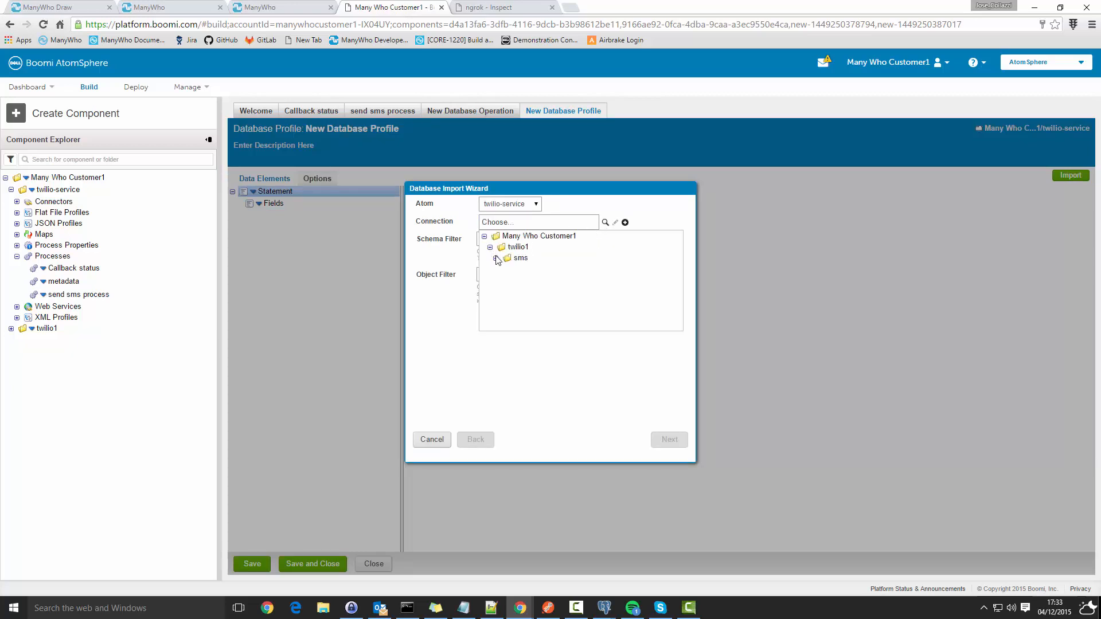
left_click(497, 259)
left_click(534, 273)
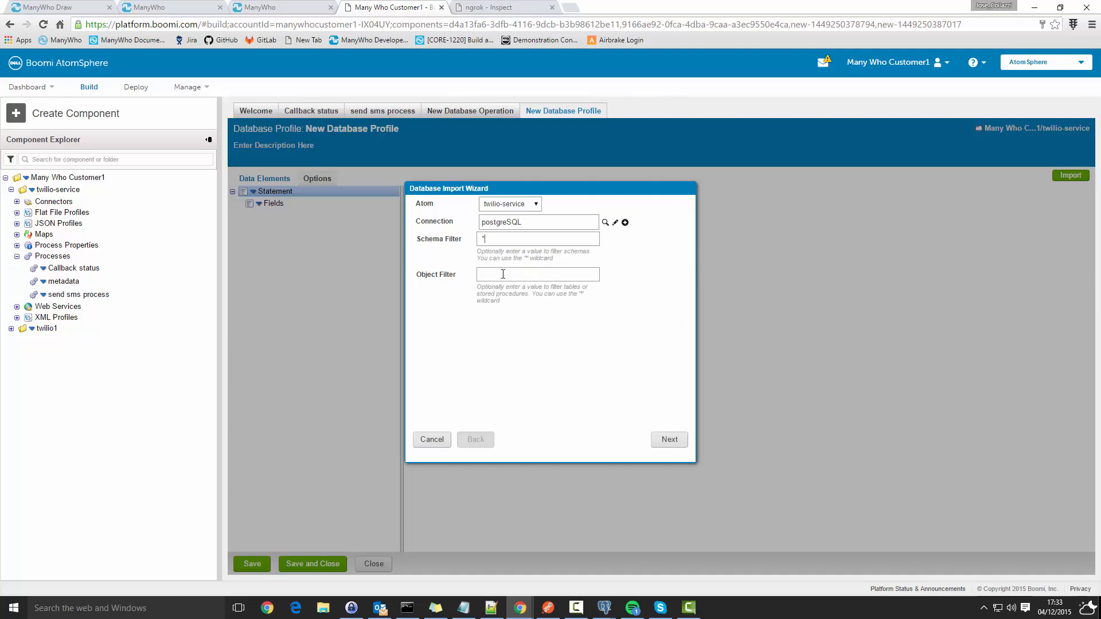
left_click(666, 440)
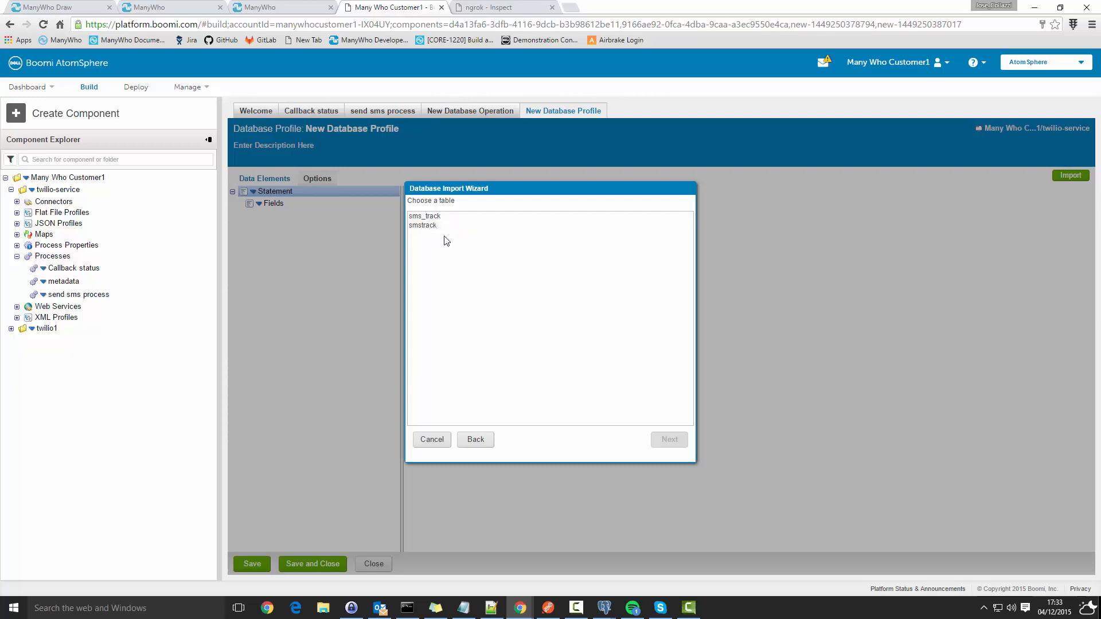
- Import the sms_track table into the database profile with its sms_sid, tenant_id and token columns, and expand the imported fields
left_click(434, 218)
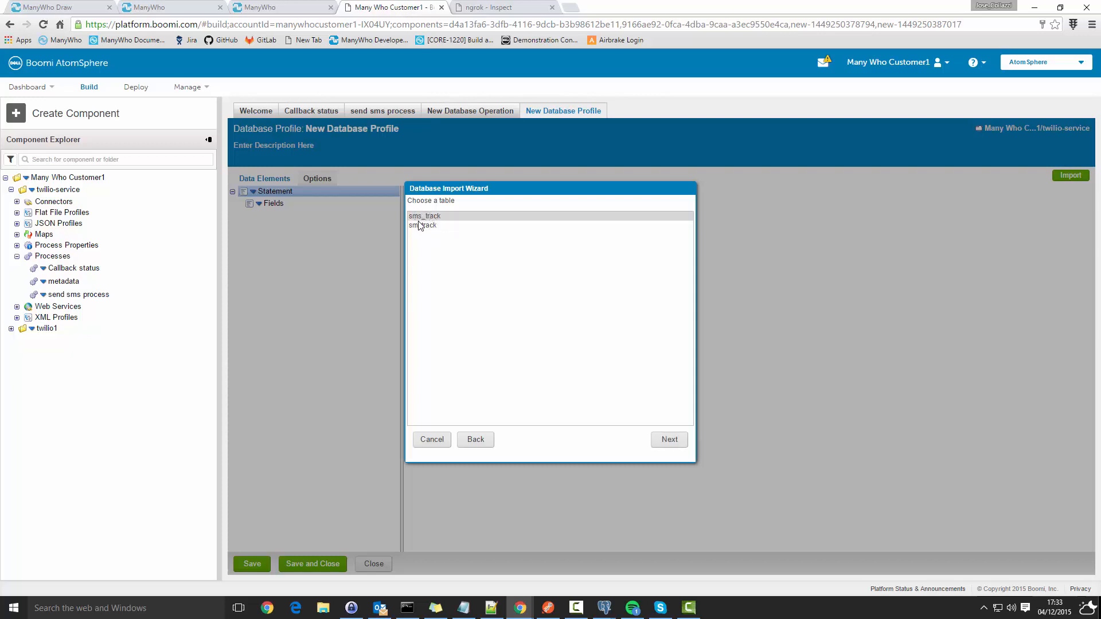
left_click(666, 445)
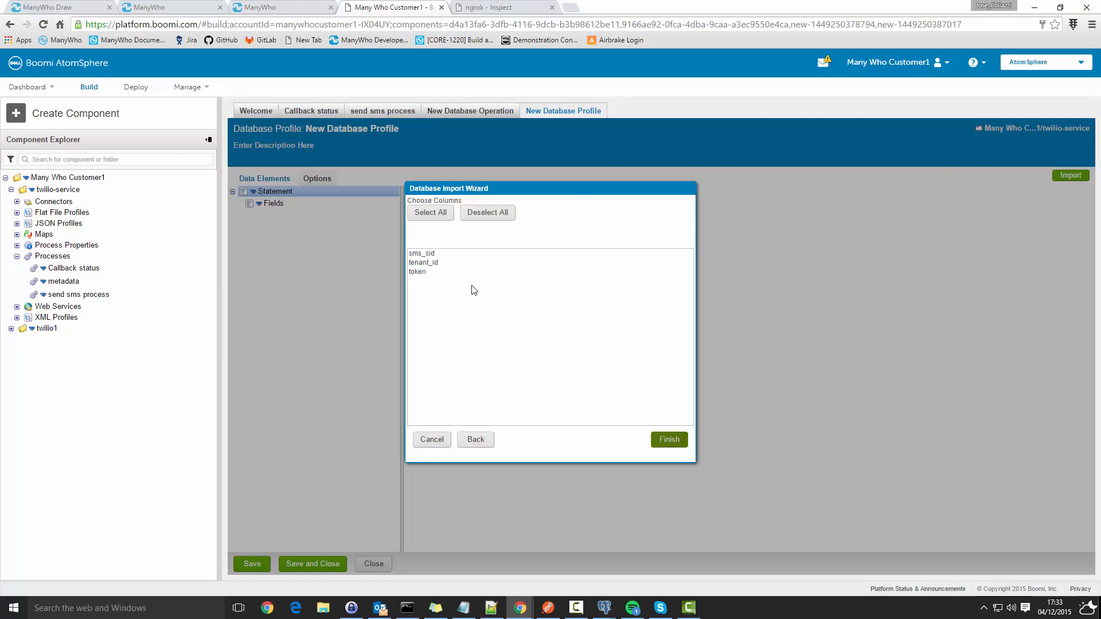
left_click_drag(429, 255, 462, 288)
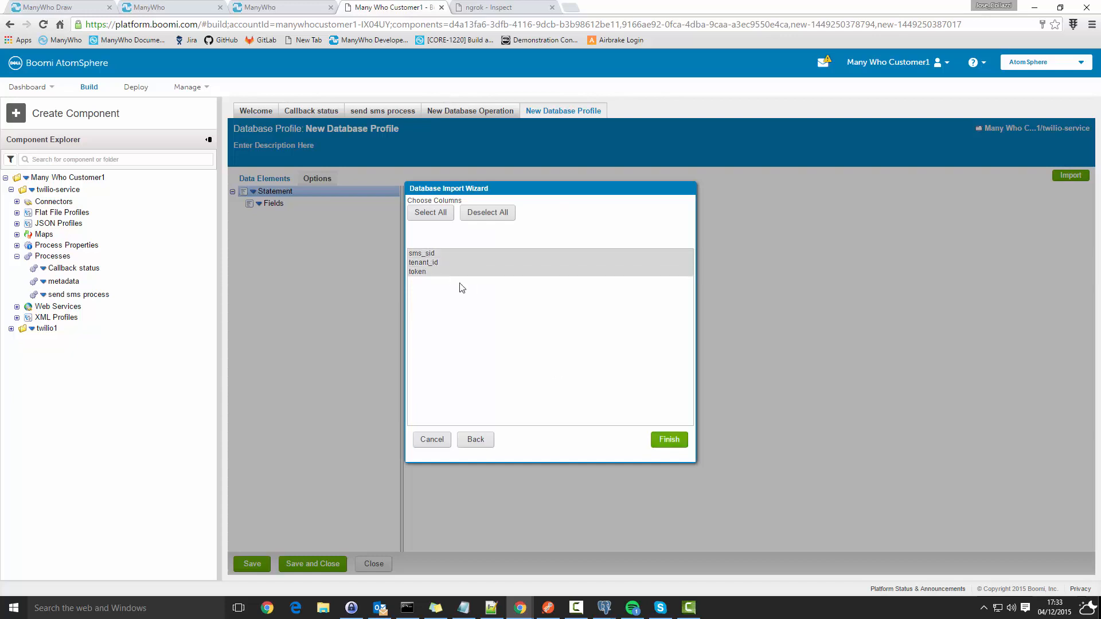
left_click(666, 447)
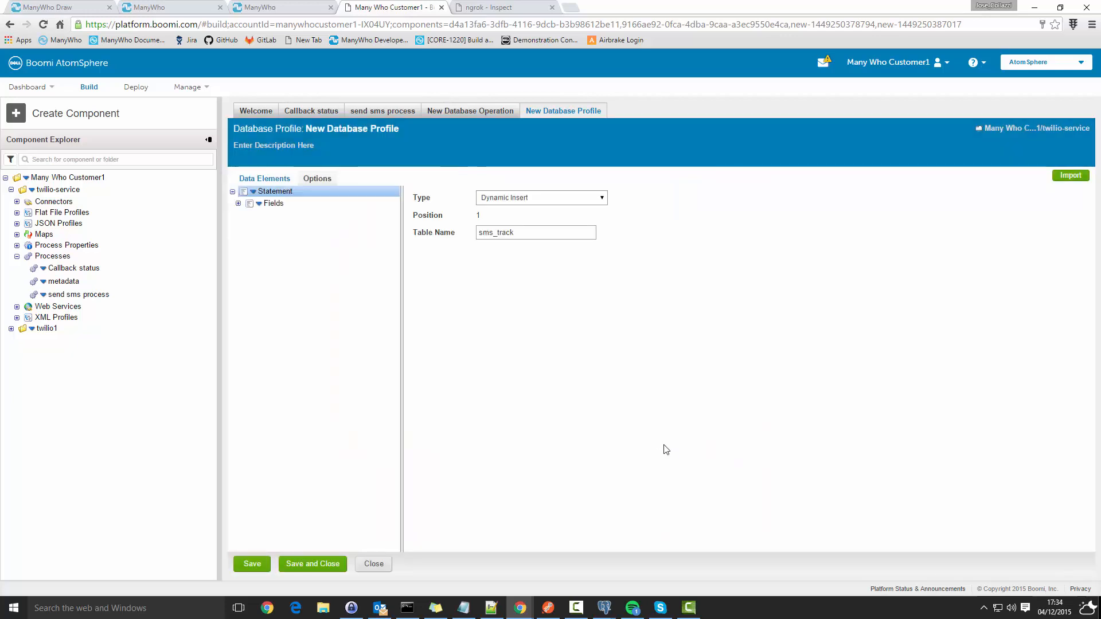
left_click(238, 203)
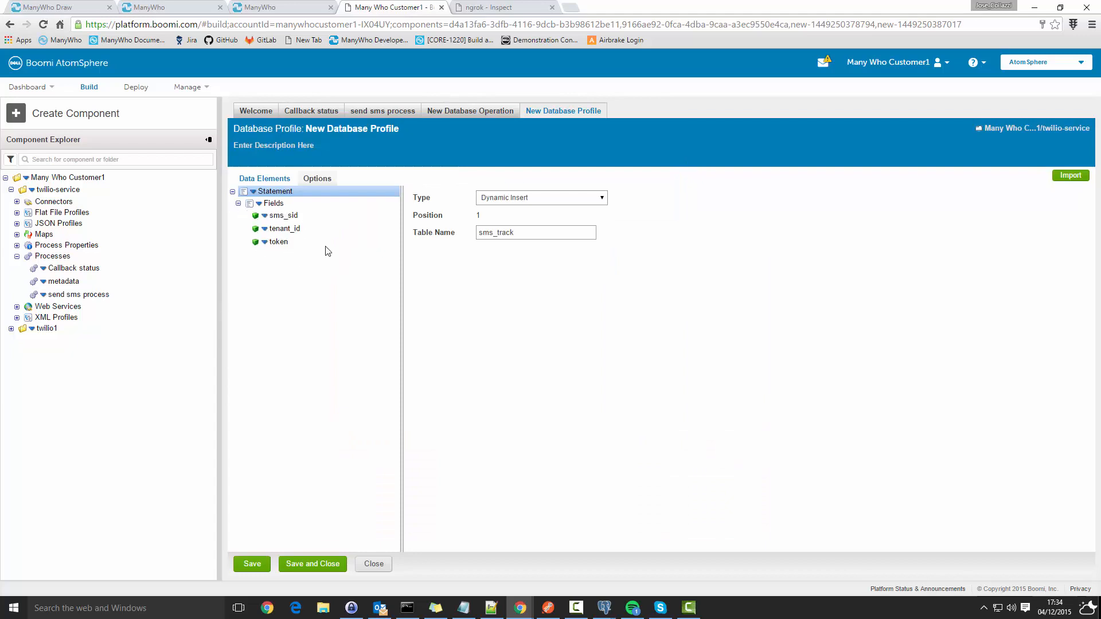
- Save and close the database profile and the database operation, and confirm the Database connector's settings
left_click(325, 569)
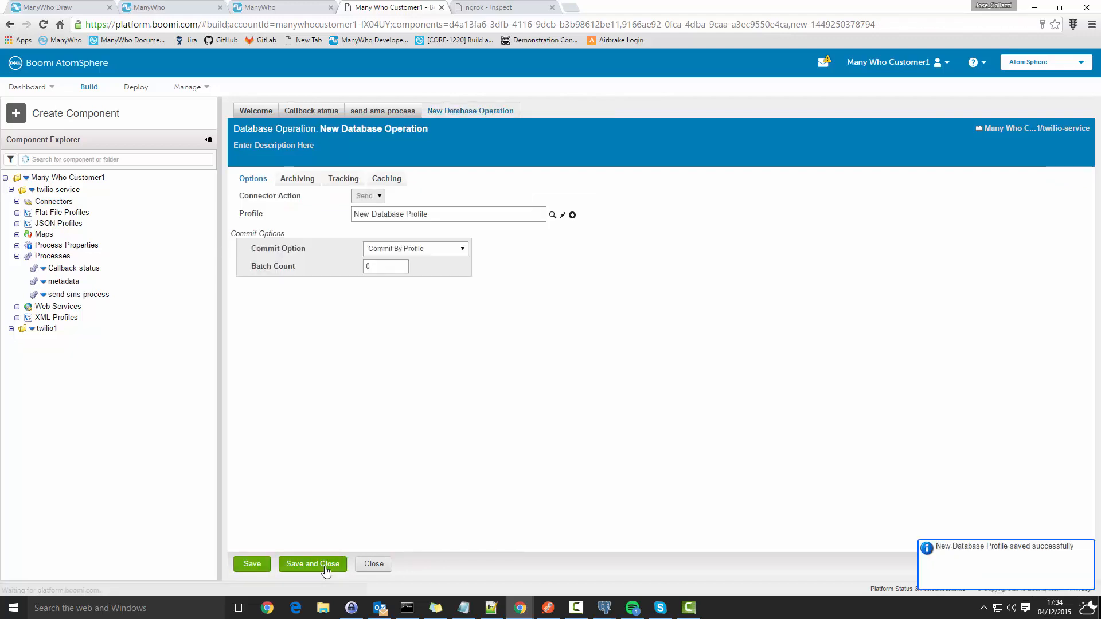
left_click(322, 566)
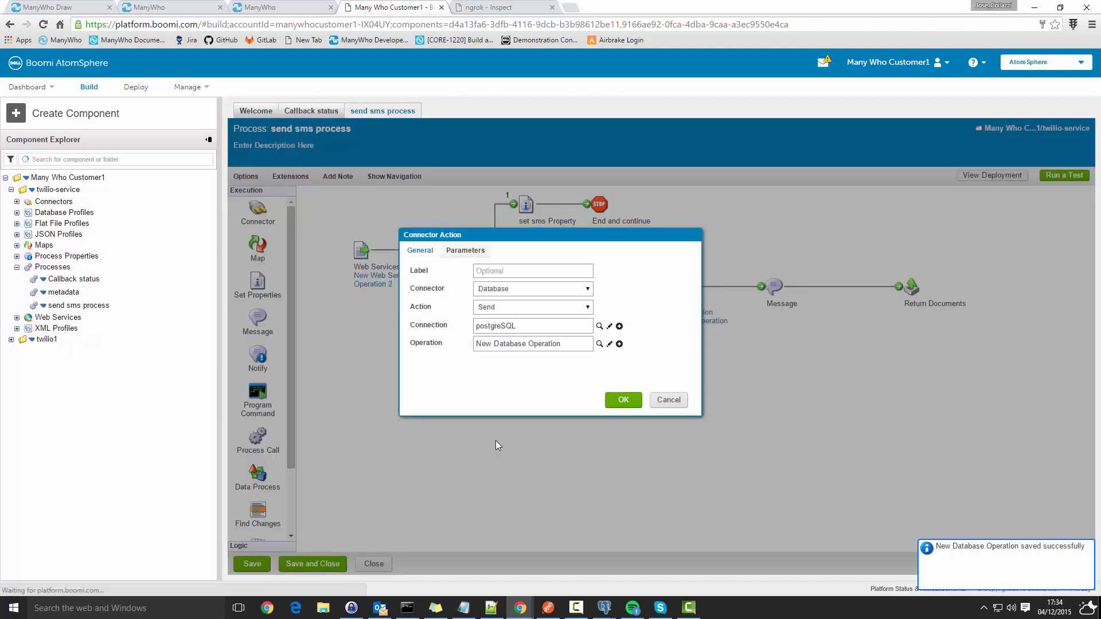
left_click(623, 399)
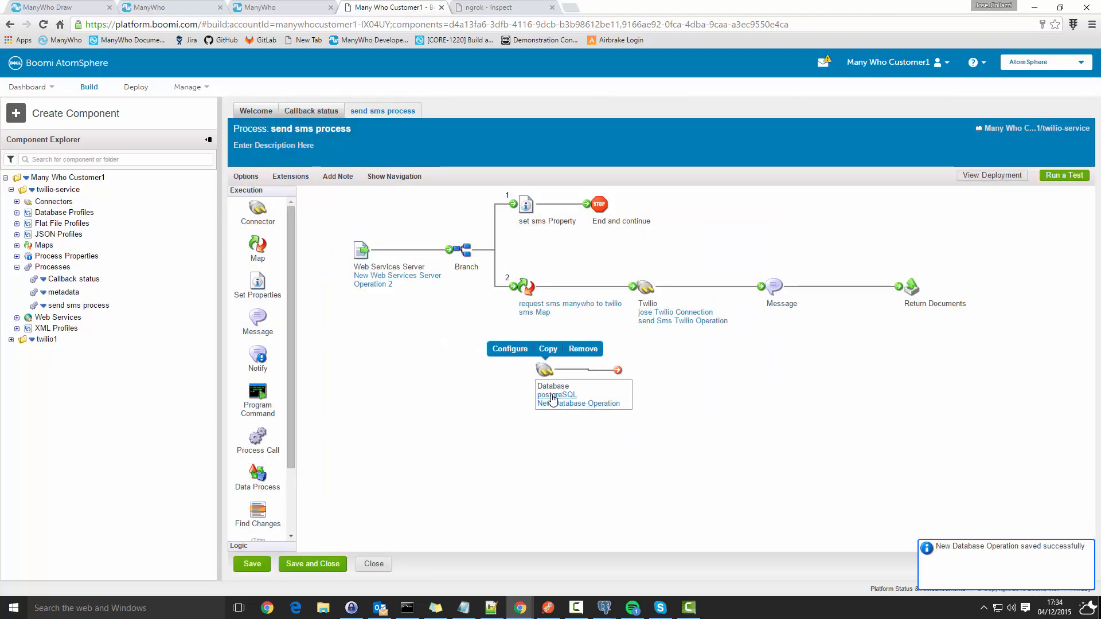
mouse_move(591, 393)
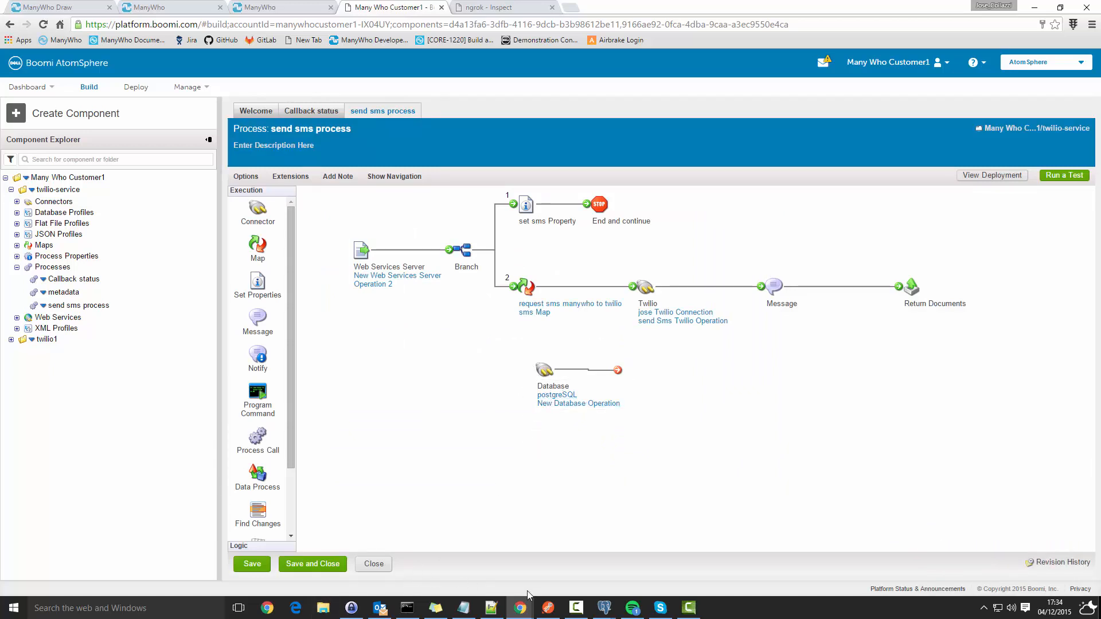
- Switch to pgAdmin III and examine the sms_track table's definition in the twiliodb database, then move its window out of the way
left_click(604, 607)
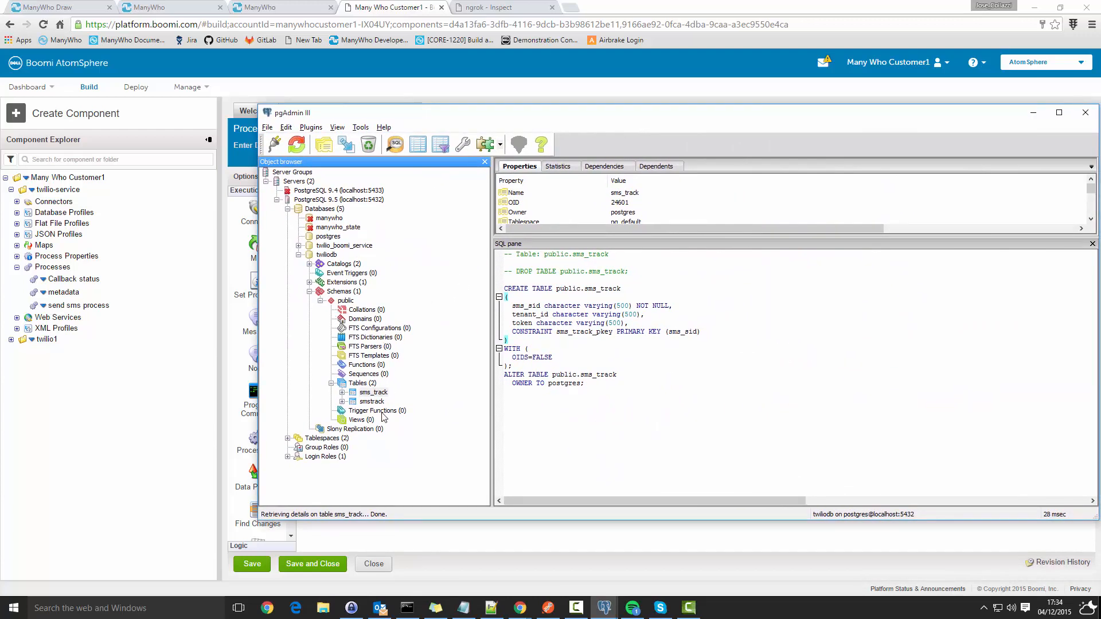
double_click(351, 393)
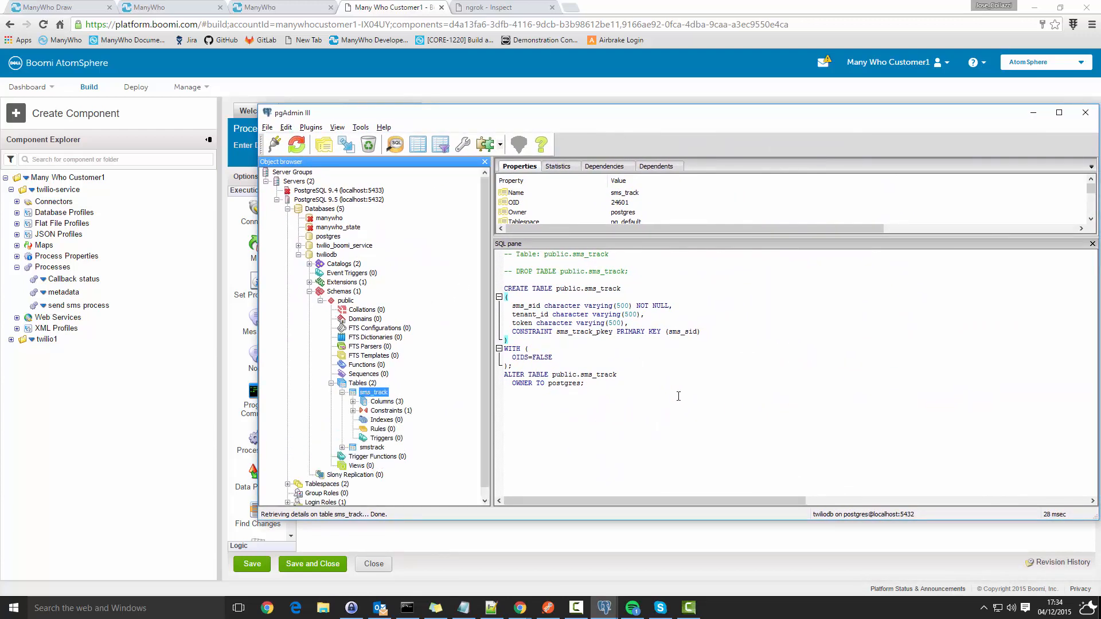
left_click_drag(678, 396, 495, 281)
left_click(645, 279)
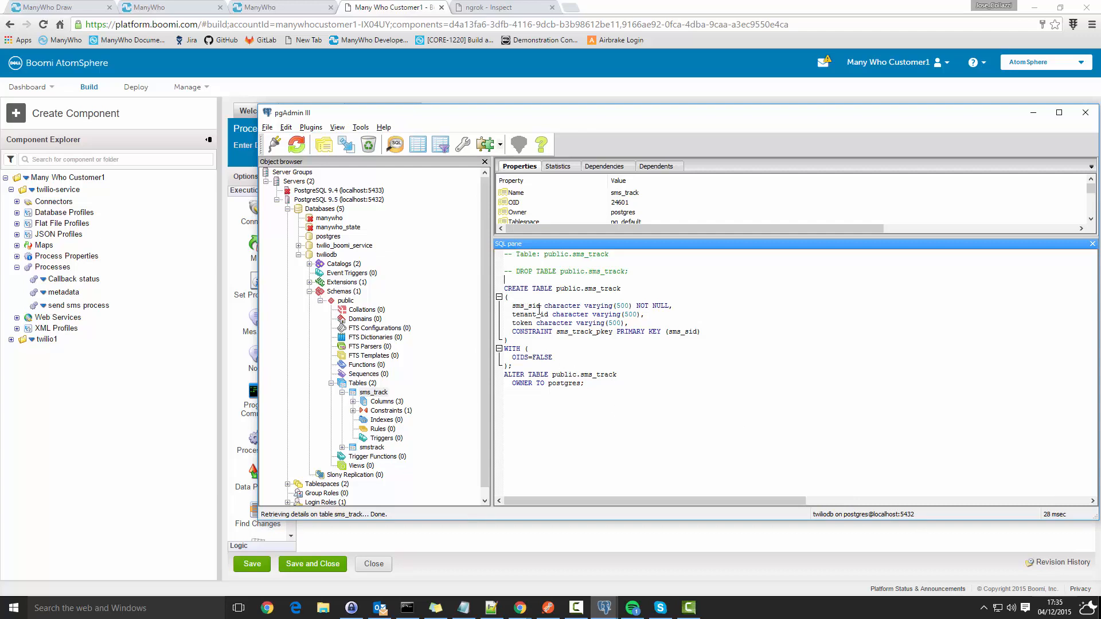
left_click_drag(527, 119, 1100, 141)
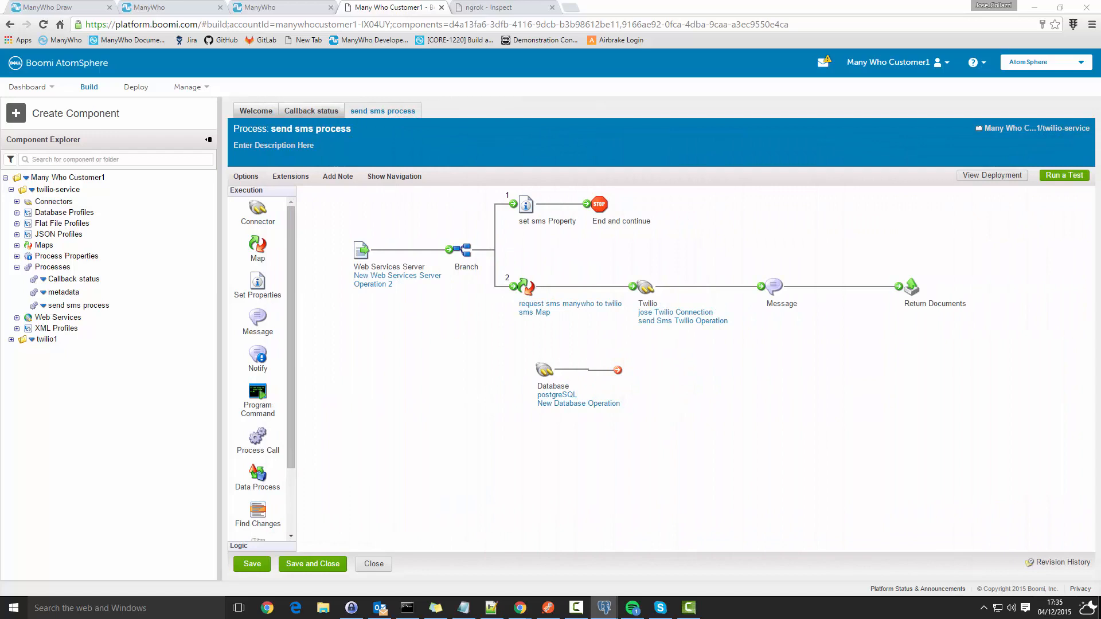
- Reposition the Database connector slightly, add a Map shape beside it, and create a new map for that shape
left_click_drag(545, 370, 563, 380)
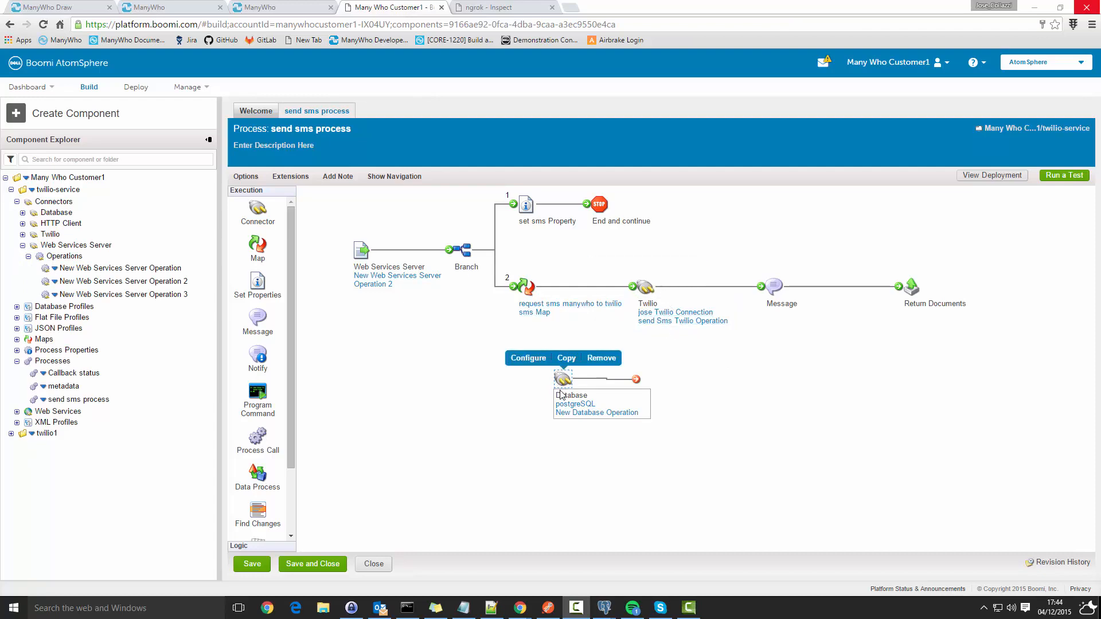
mouse_move(585, 413)
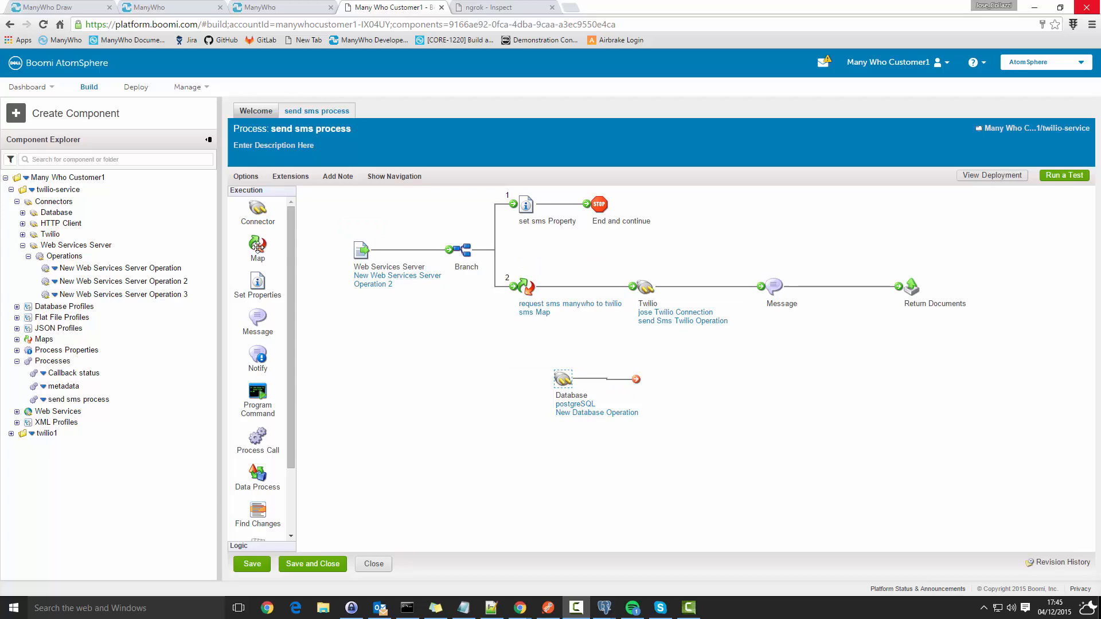
left_click_drag(258, 248, 783, 379)
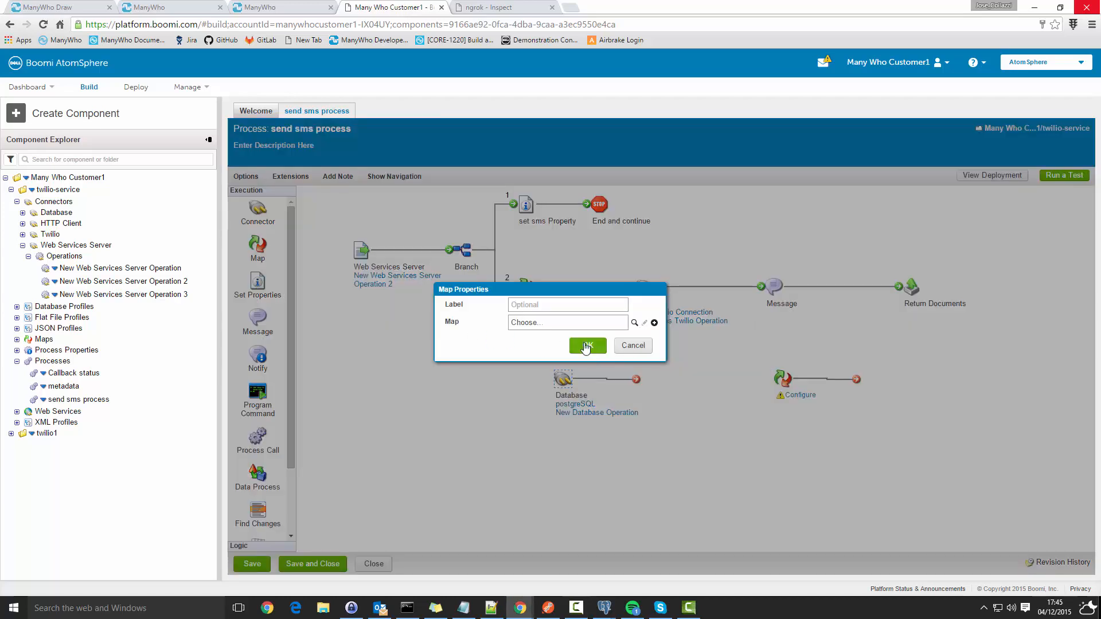
left_click(655, 322)
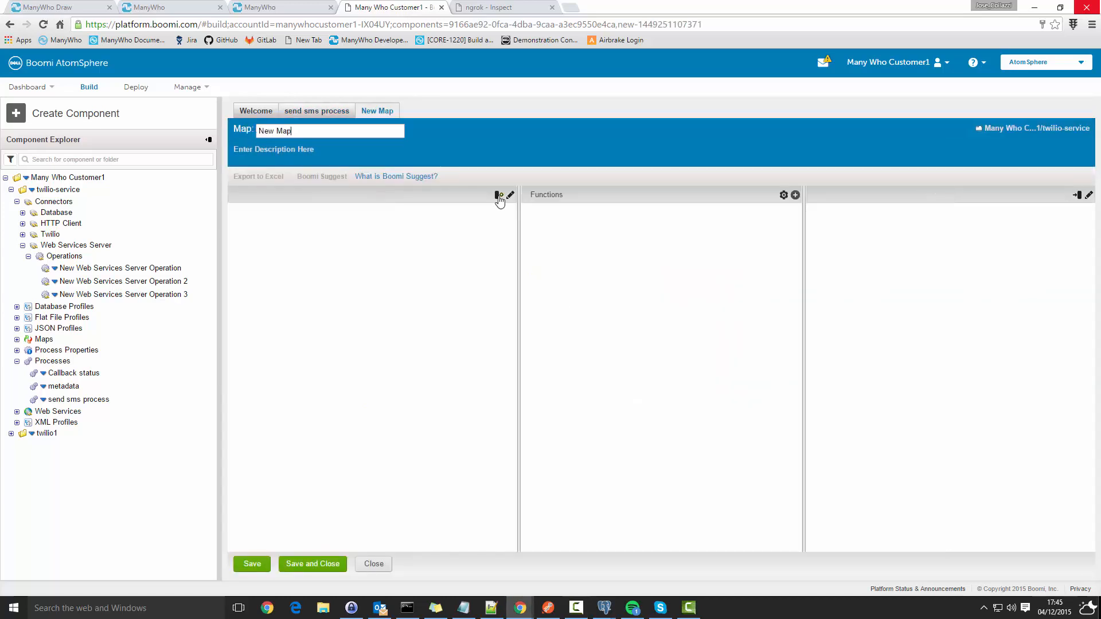
- Set the map's source to the XML profile Twilio SMS Message CREATE Response from the twilio-service folder
left_click(498, 196)
left_click(488, 208)
left_click(485, 242)
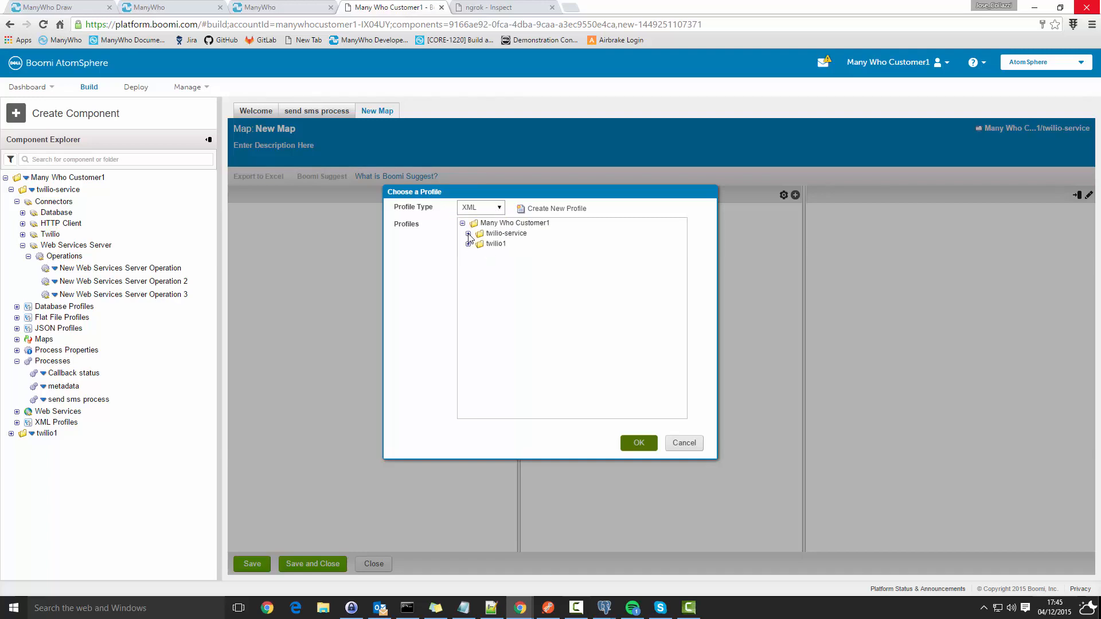
left_click(469, 234)
left_click(581, 259)
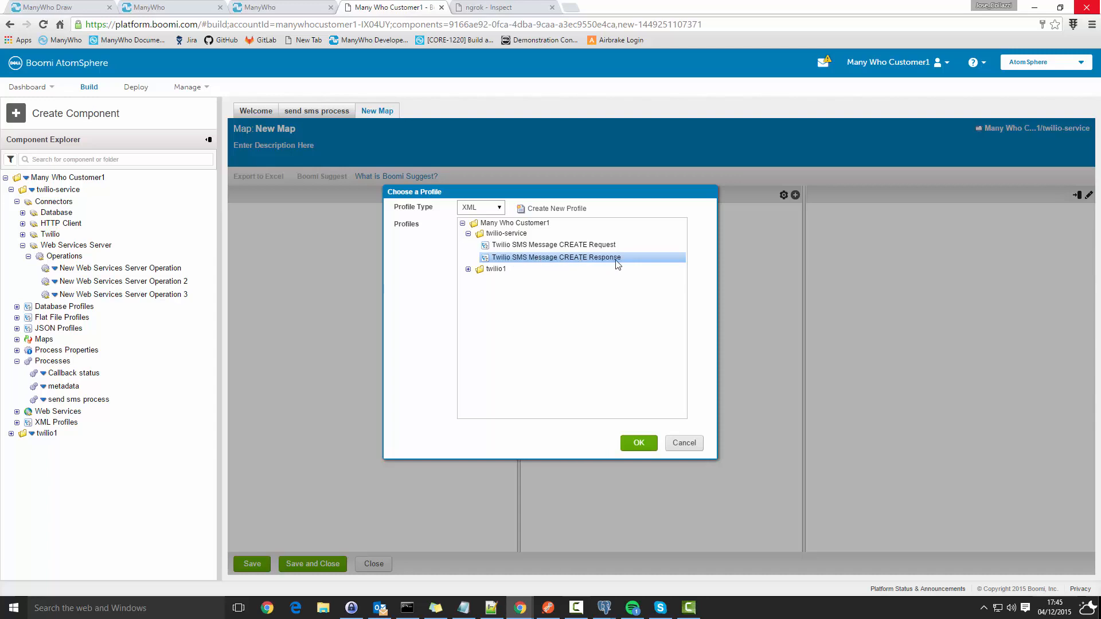
left_click(638, 443)
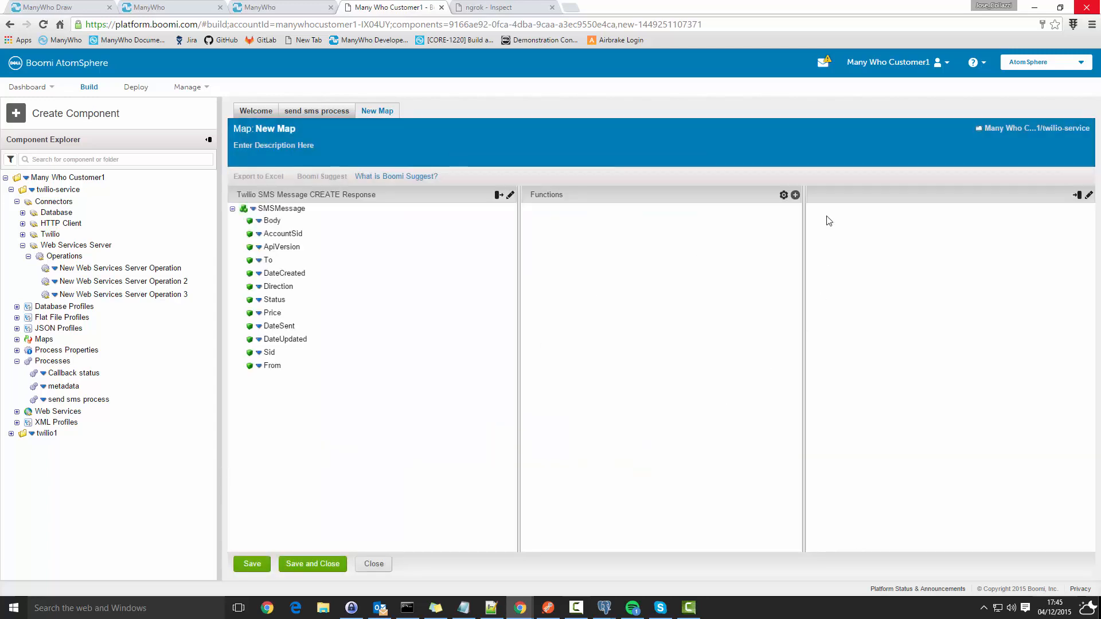
- Set the map's destination to New Database Profile from the twilio-service folder, and map the source field Sid to sms_sid
left_click(1078, 196)
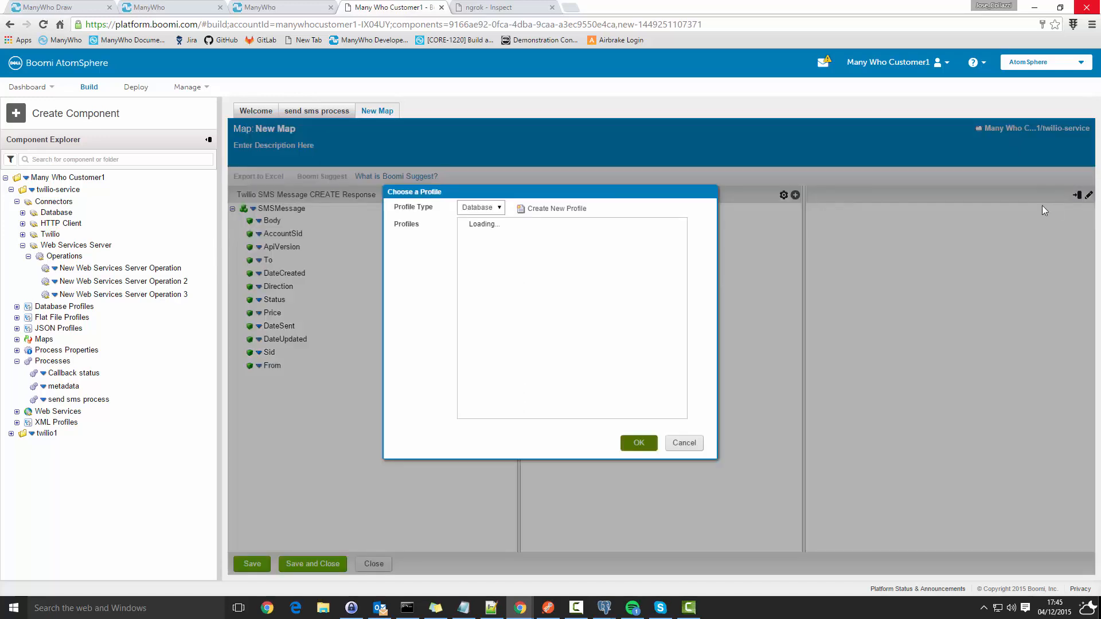
left_click(481, 208)
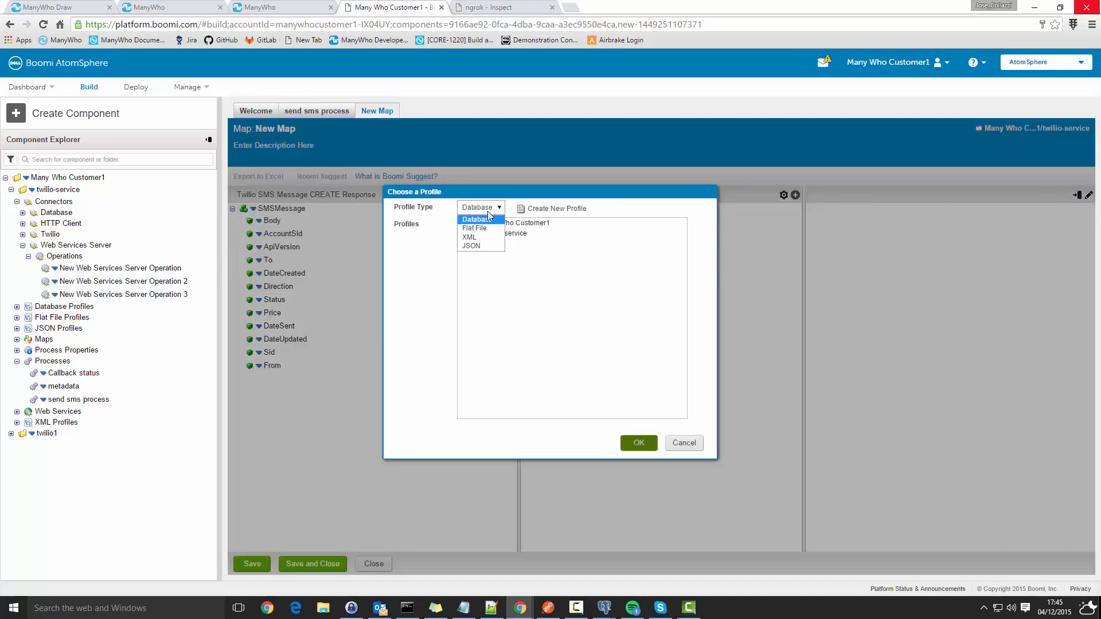
left_click(482, 246)
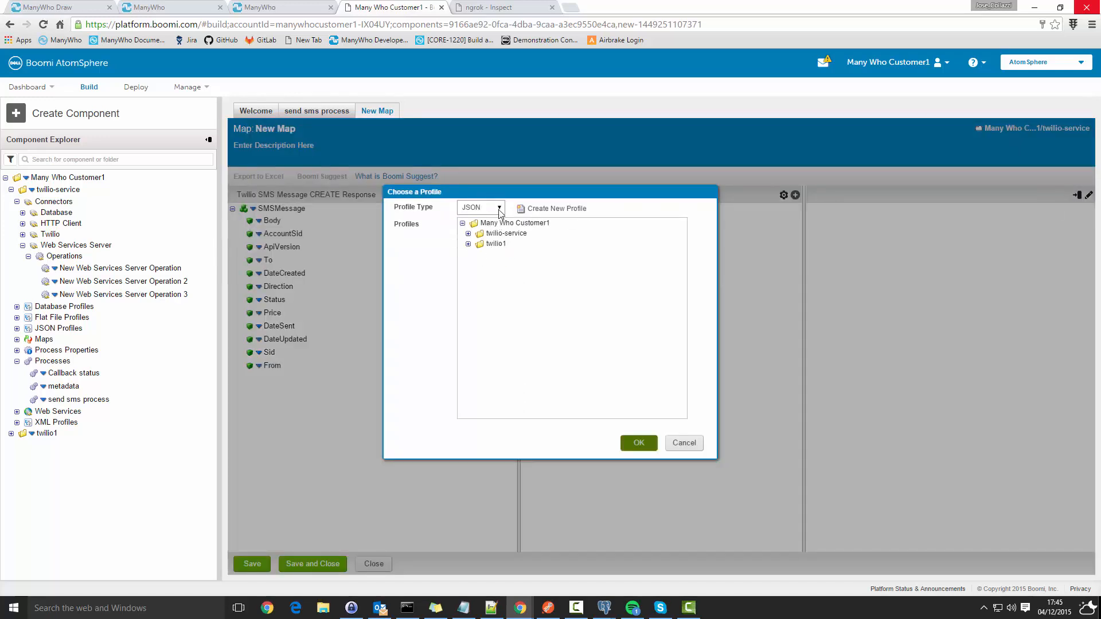
left_click(482, 208)
left_click(483, 218)
left_click(468, 234)
left_click(558, 248)
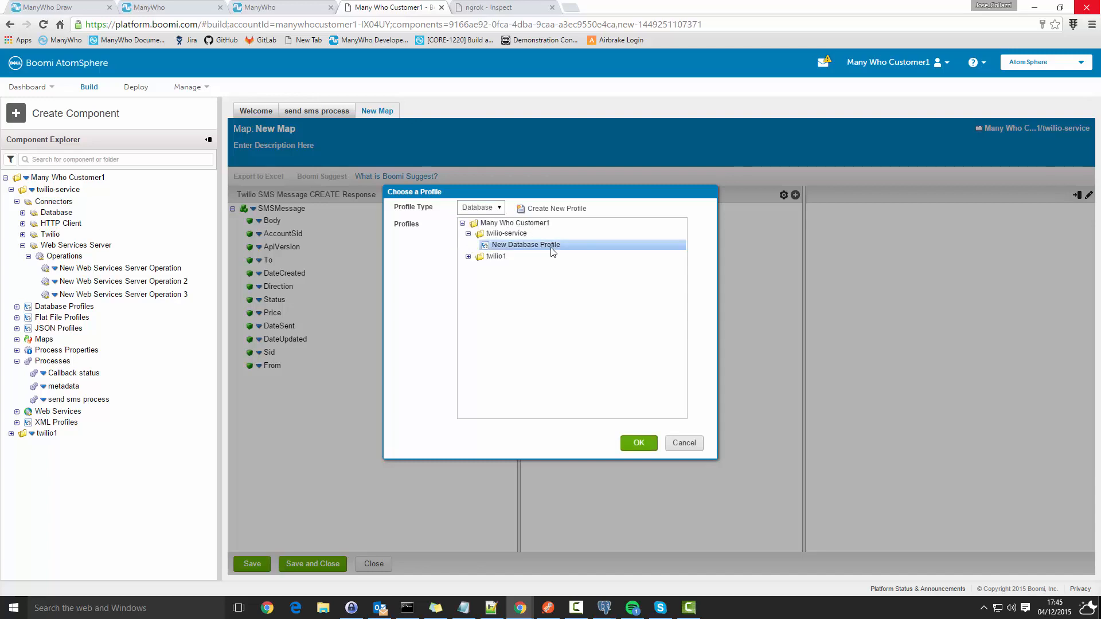
left_click(638, 444)
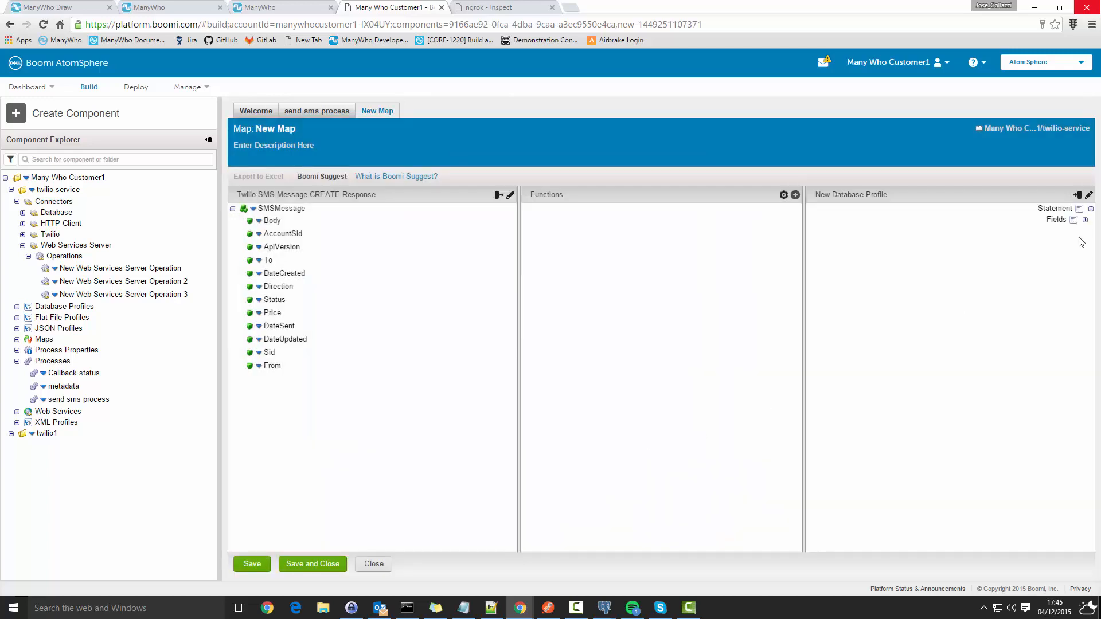
left_click(1085, 220)
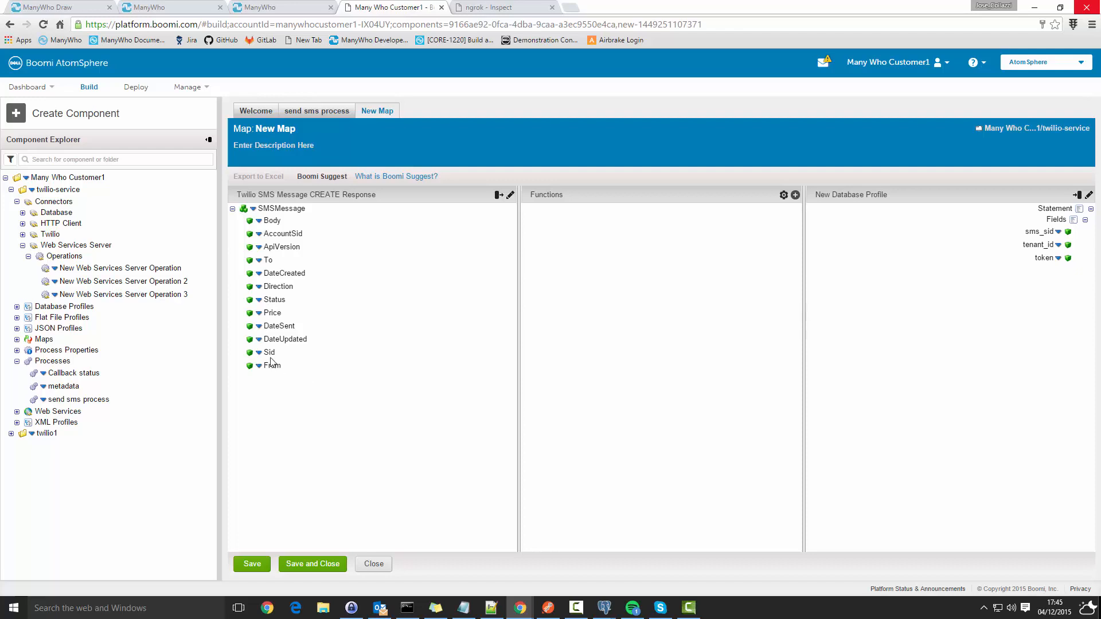
left_click_drag(271, 353, 1039, 232)
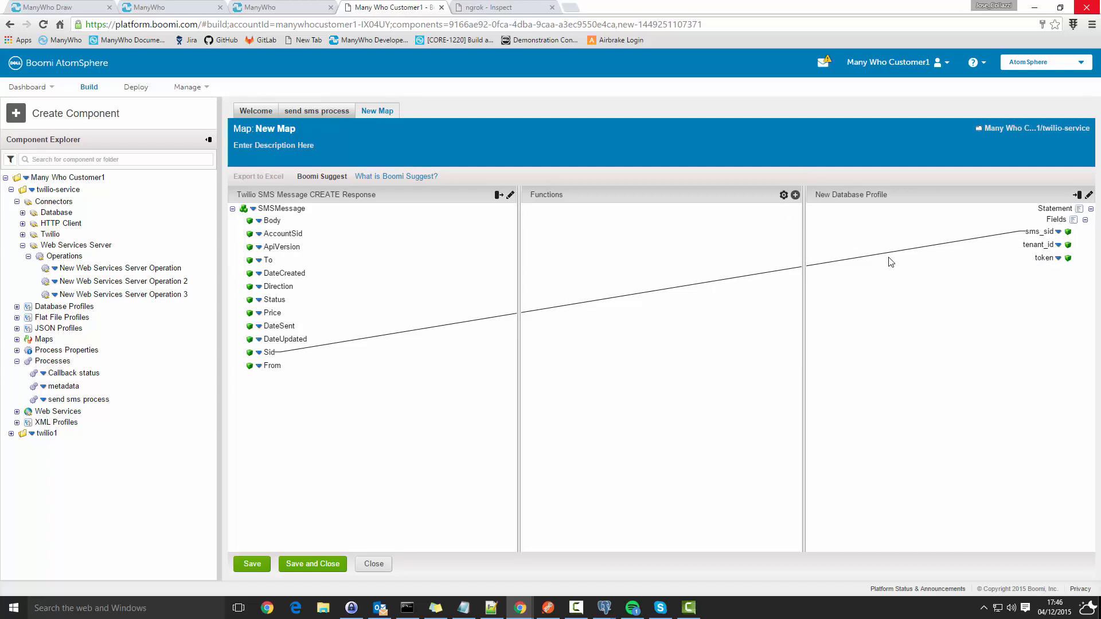
- Add a Get Process Property function to the map that reads the token property from Send Sms Process Property
left_click(795, 195)
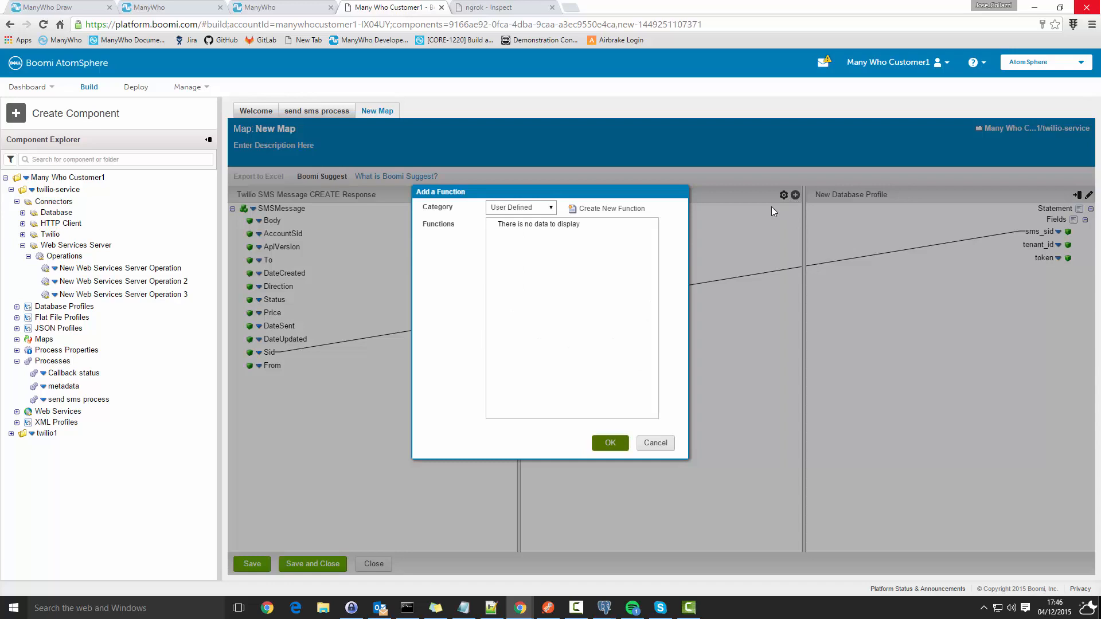
left_click(550, 210)
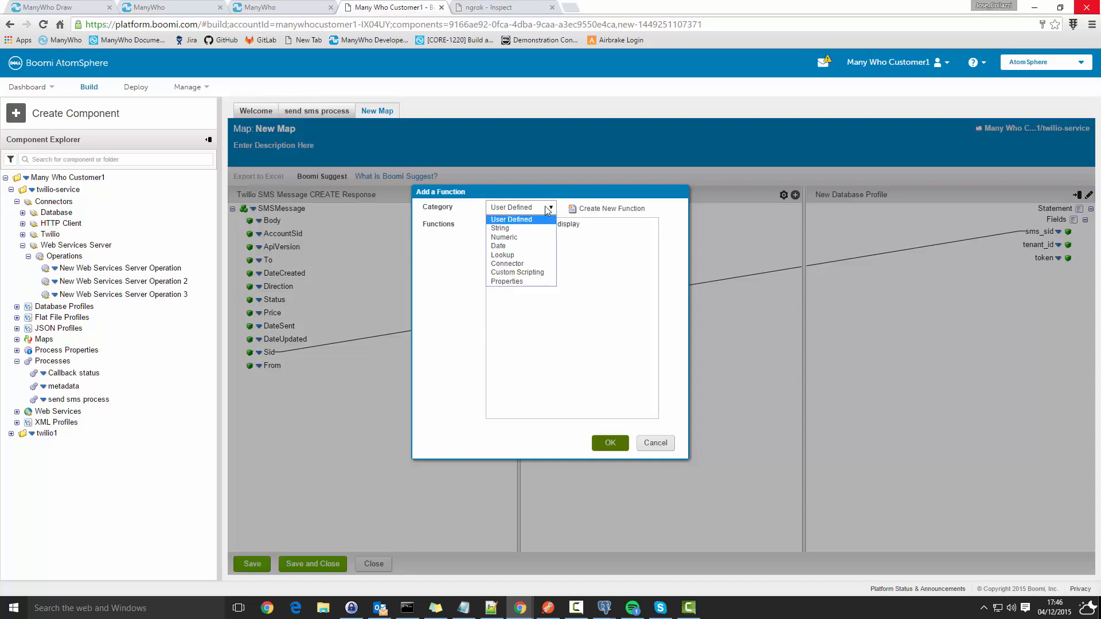
left_click(523, 282)
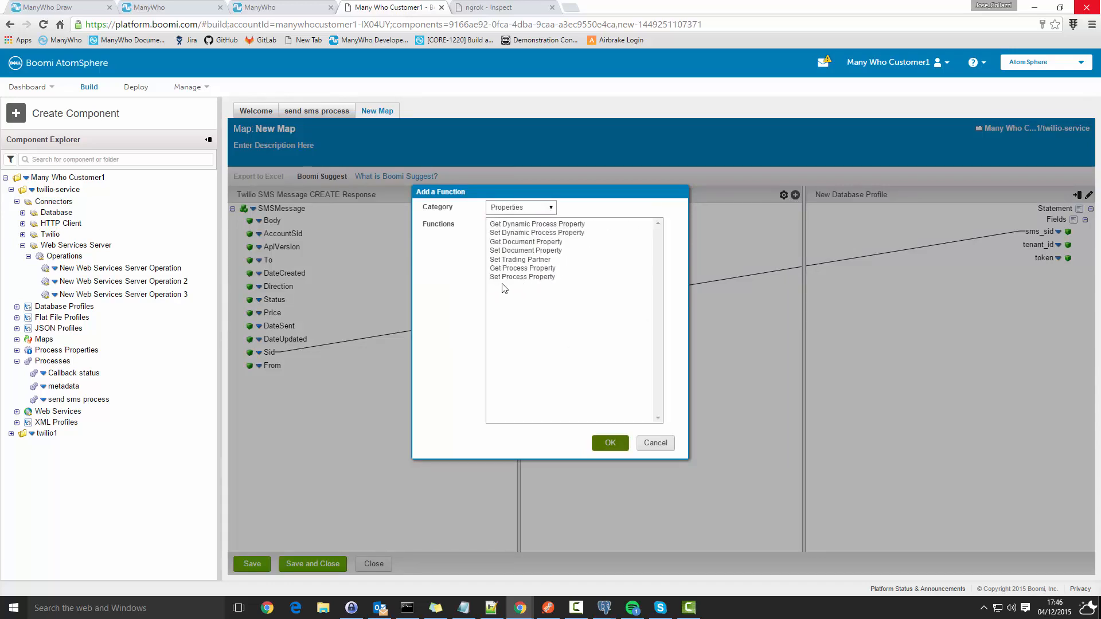
left_click(535, 271)
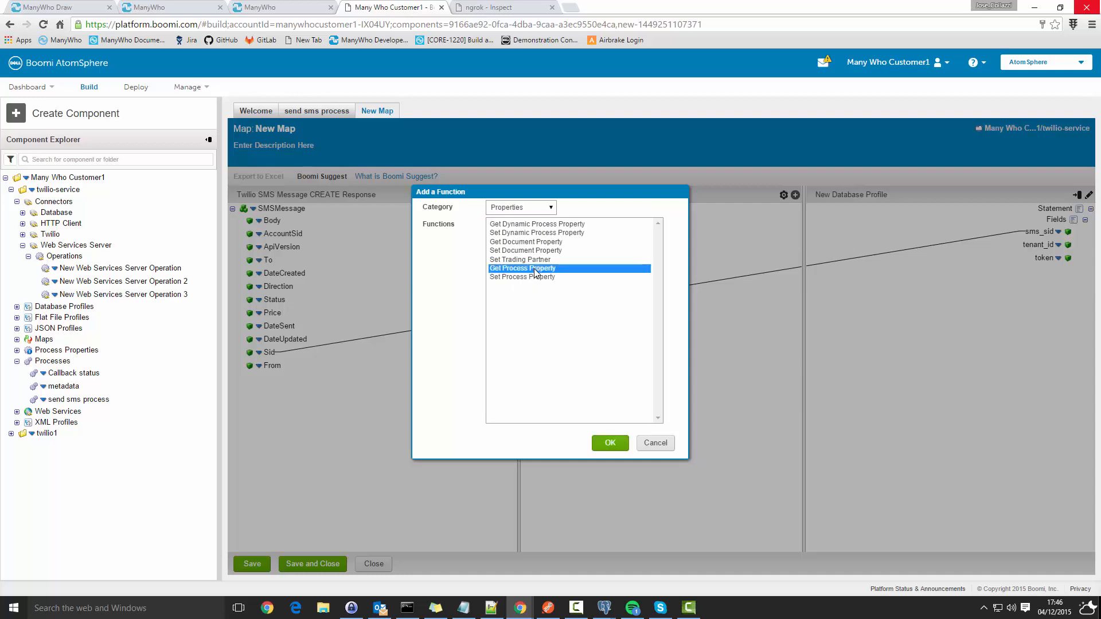
left_click(610, 444)
left_click(634, 285)
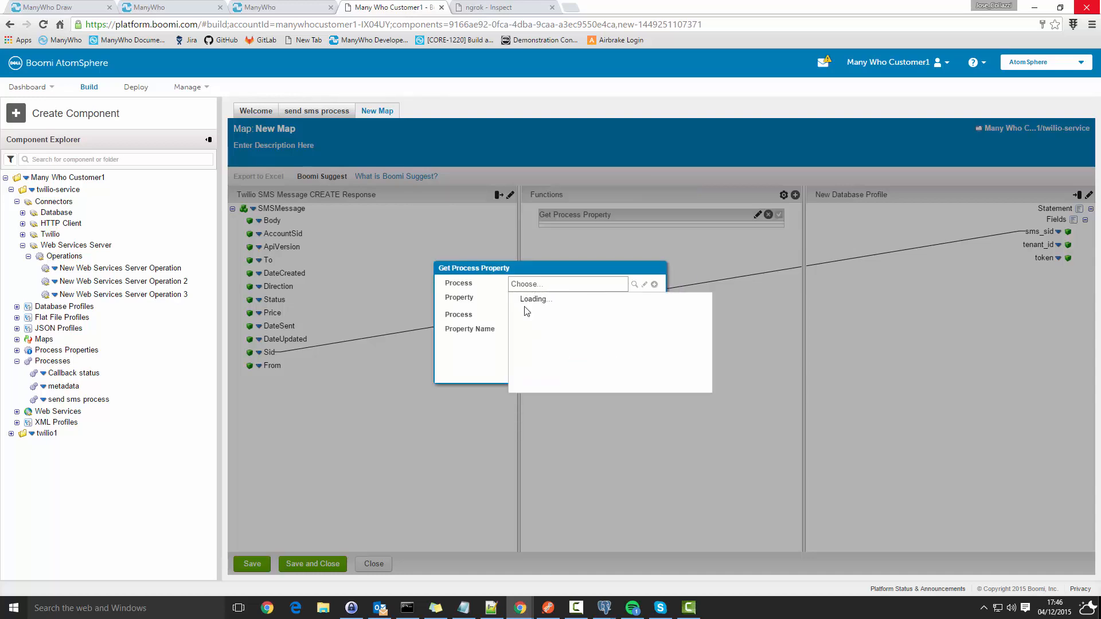
left_click(519, 310)
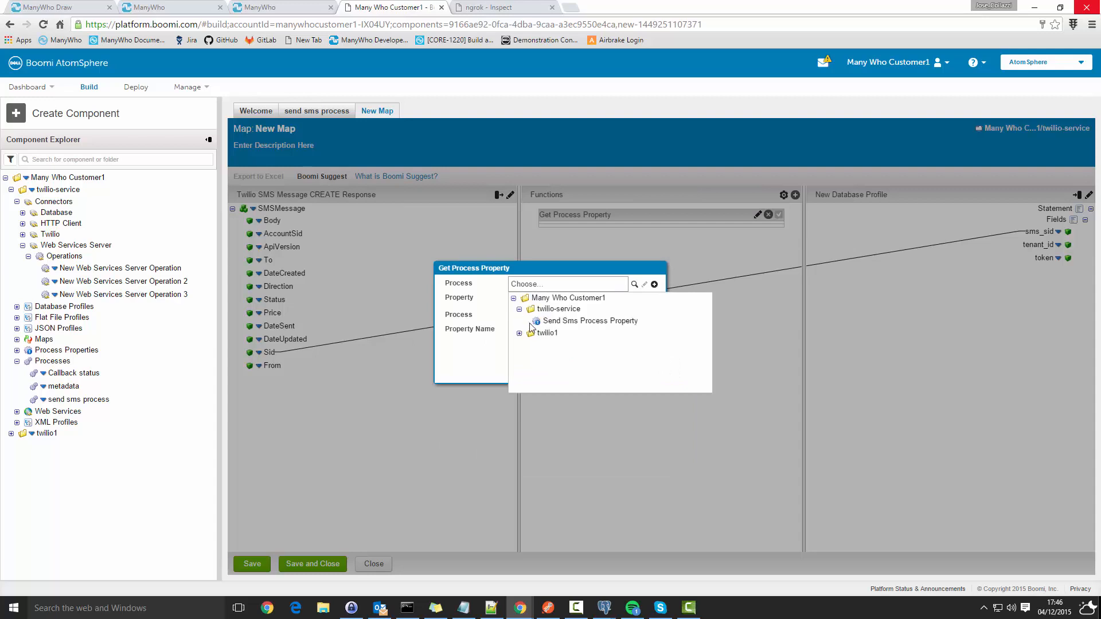
left_click(561, 322)
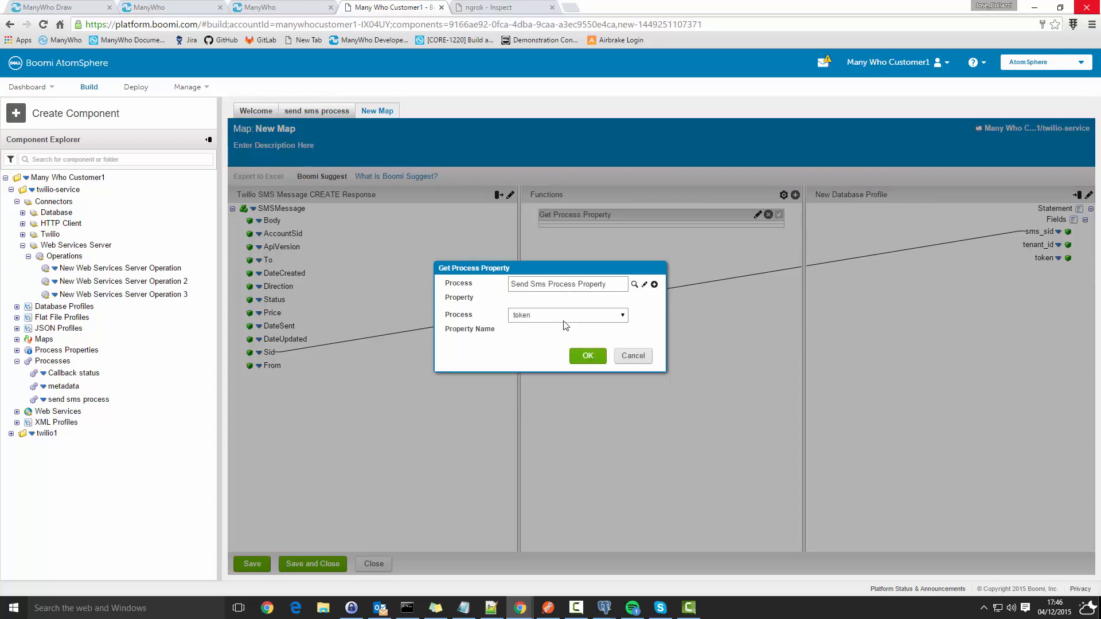
left_click(599, 358)
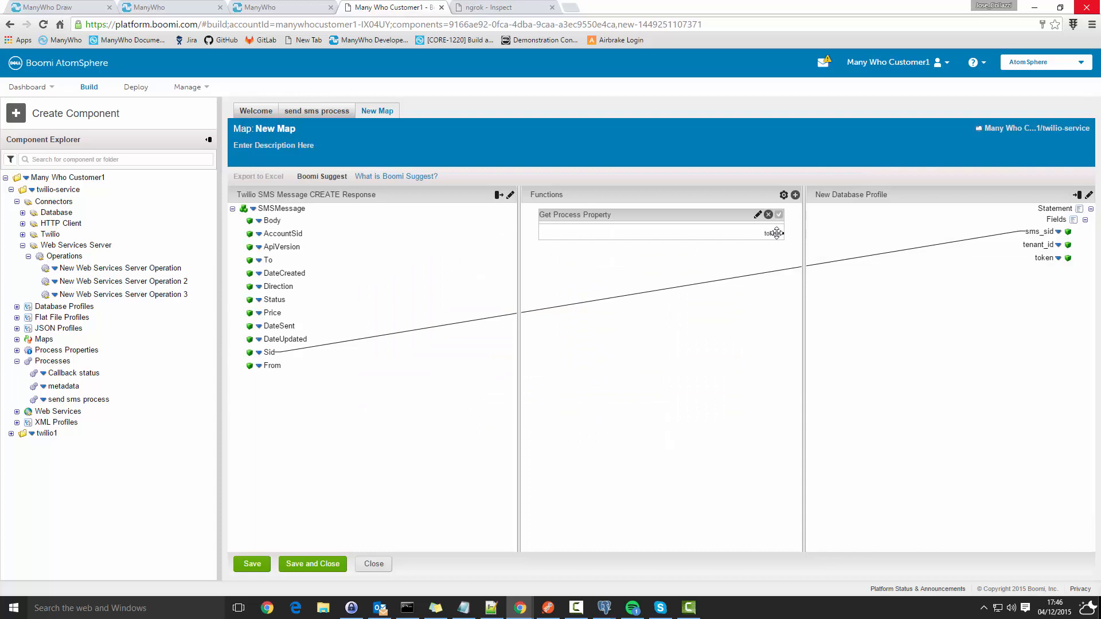
- Map the Get Process Property function's token output to the destination field token, save and close the map, and confirm the Map shape
left_click_drag(783, 234, 1035, 258)
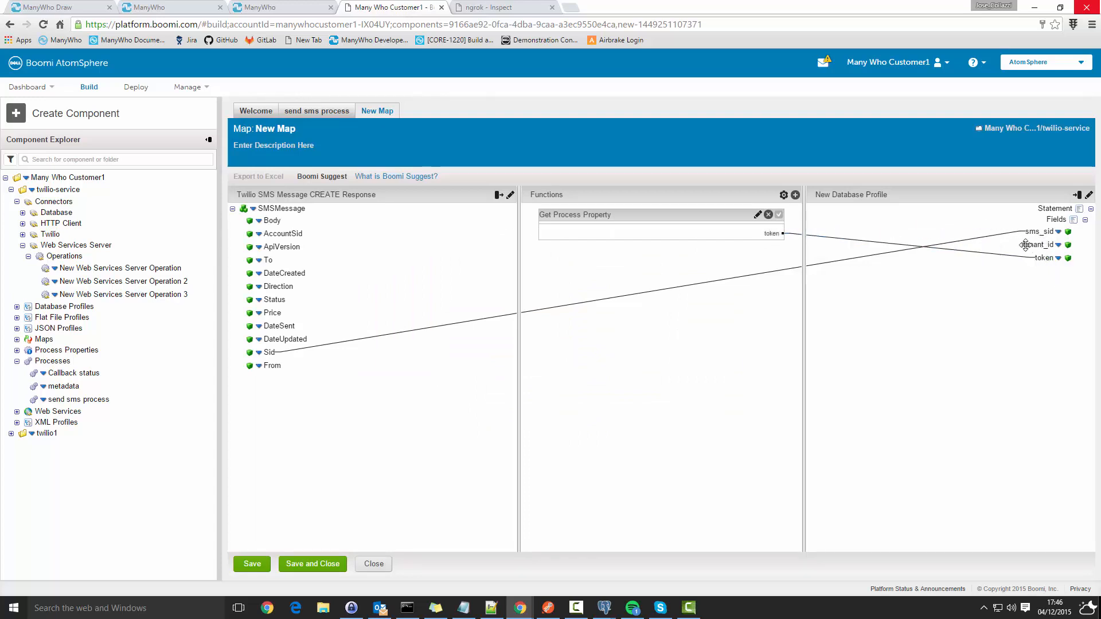
left_click(338, 564)
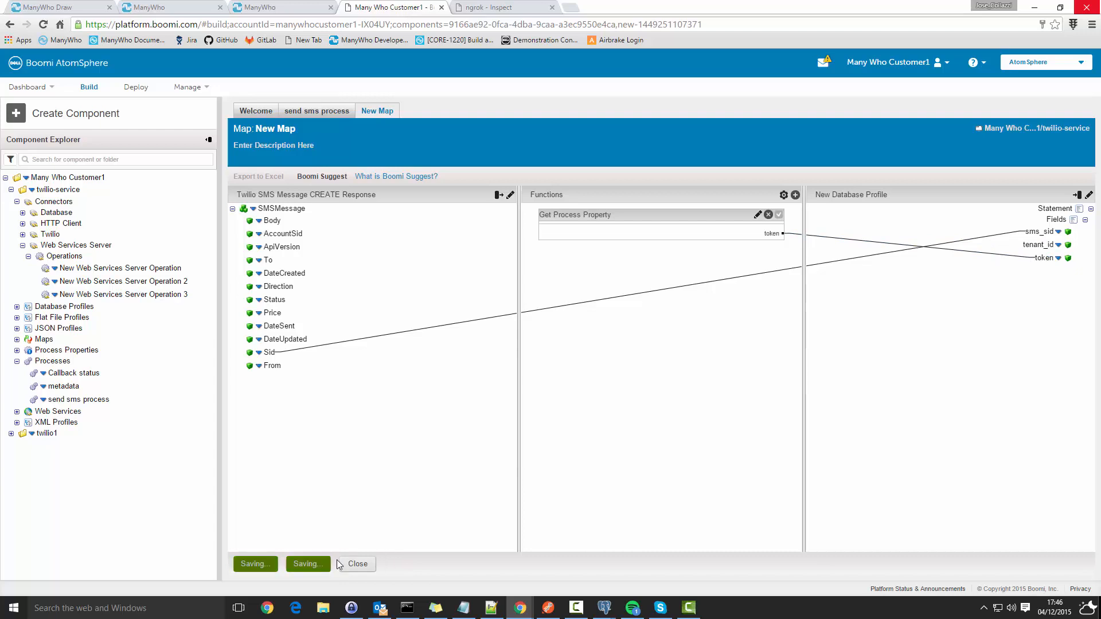
left_click(588, 347)
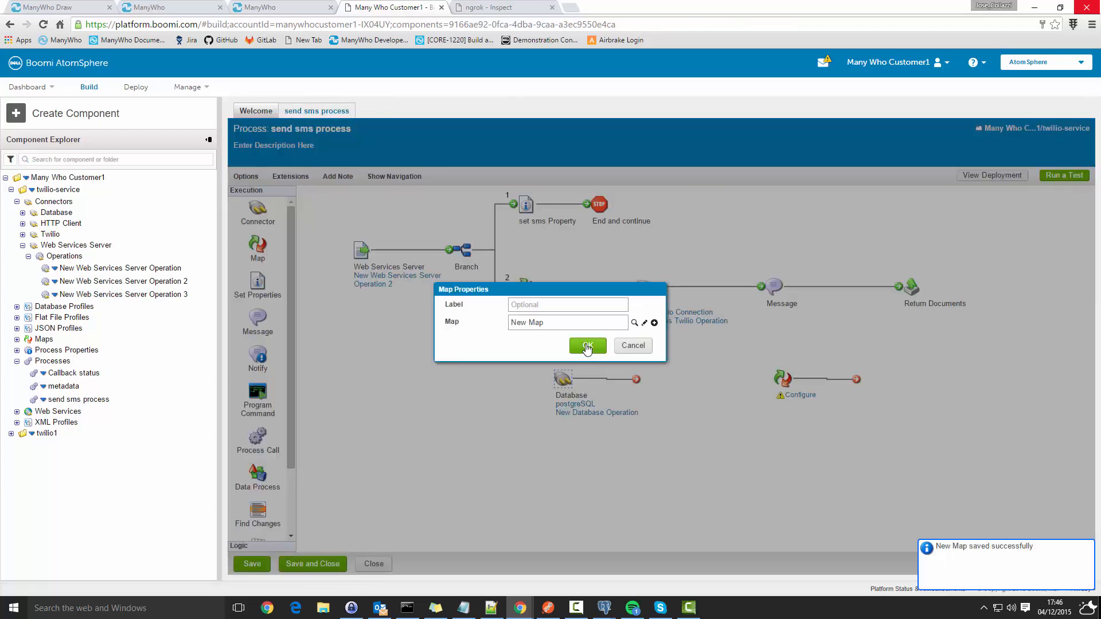
- Start adding a property to the set sms Property shape, with type Process Property and Send Sms Process Property from the twilio-service folder
mouse_move(526, 202)
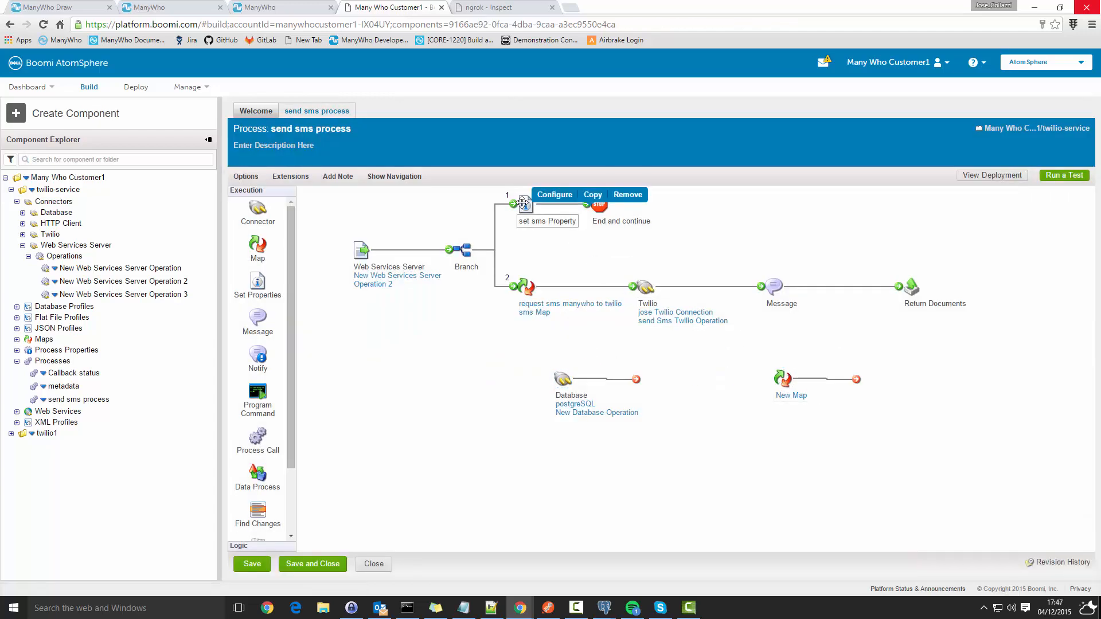
left_click(525, 206)
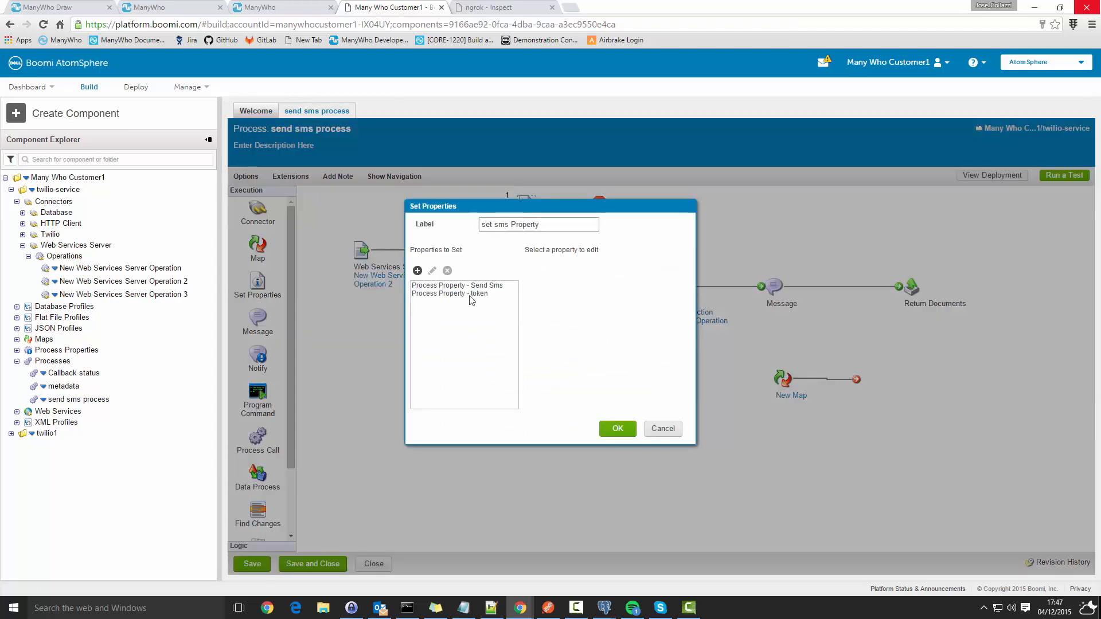
left_click(417, 271)
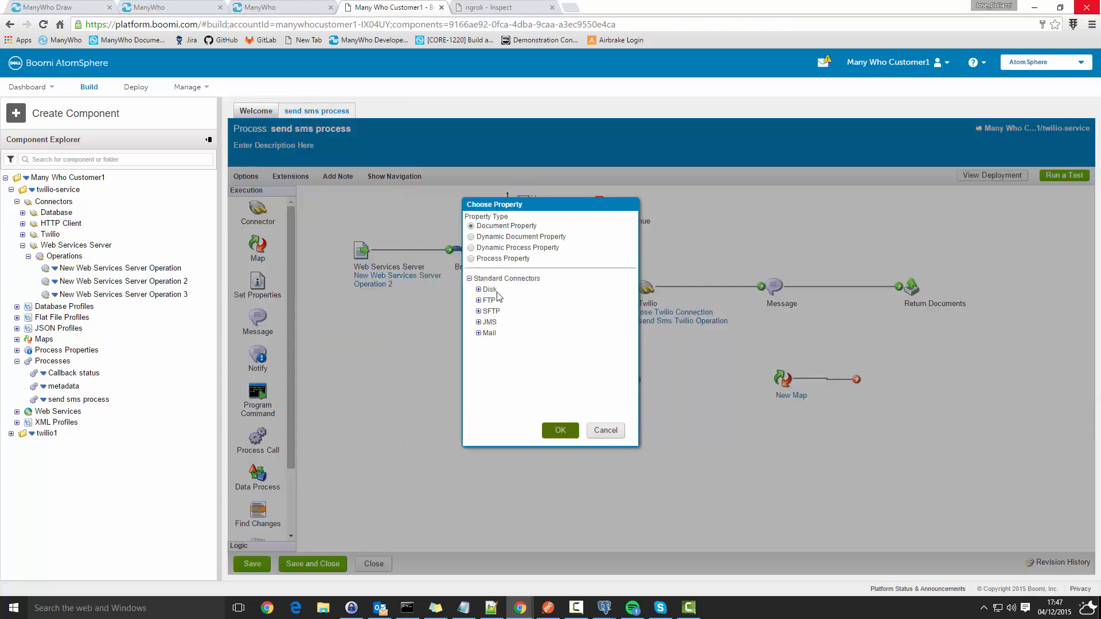
left_click(472, 258)
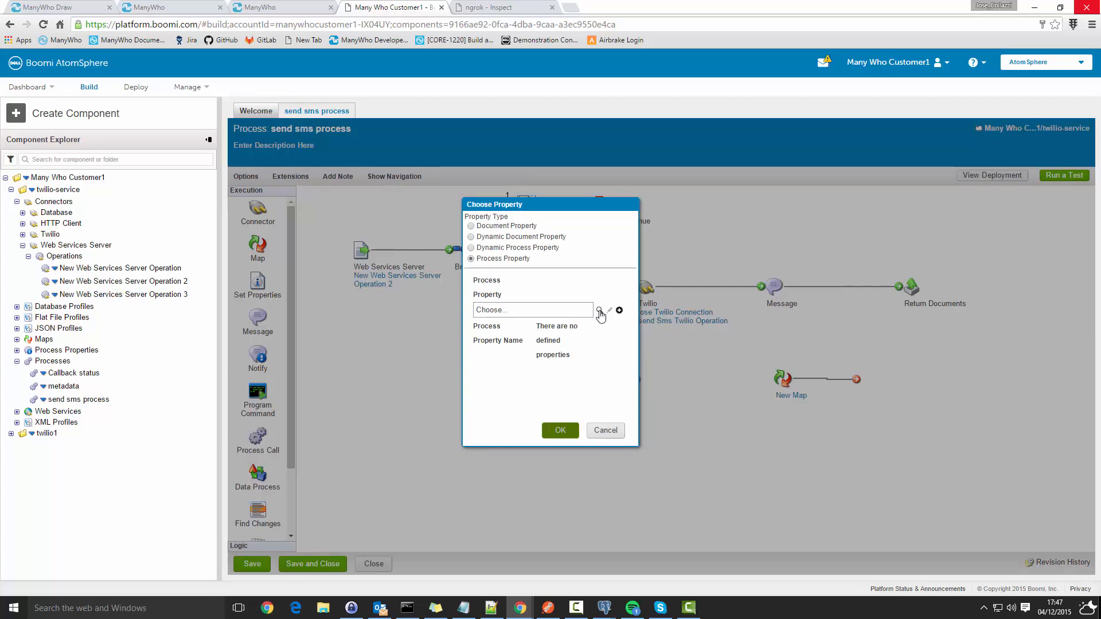
left_click(599, 311)
left_click(484, 335)
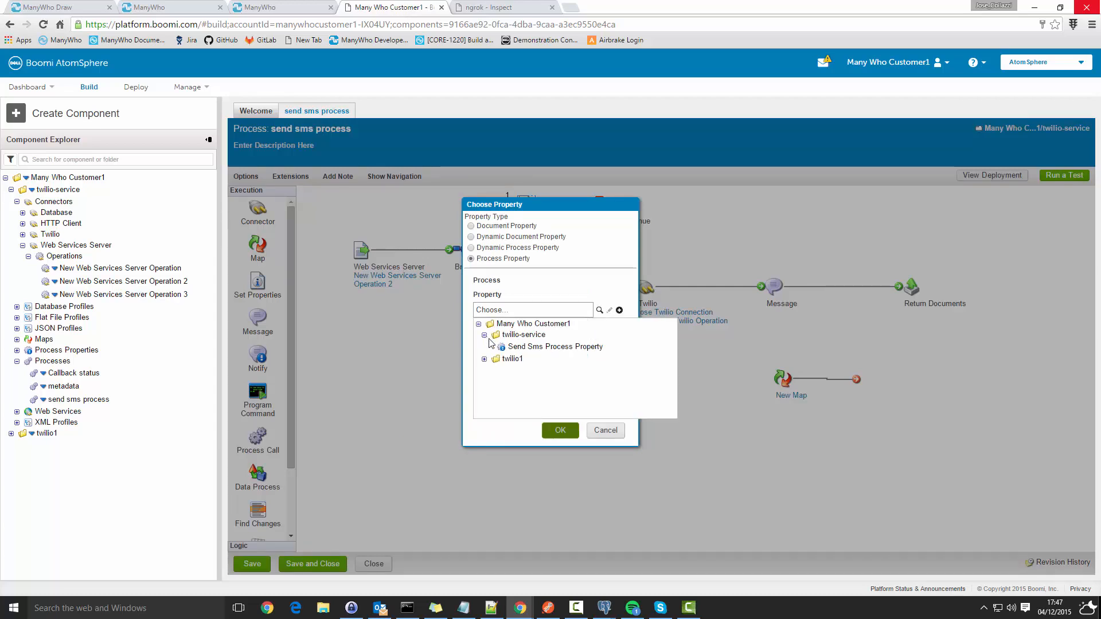
left_click(534, 345)
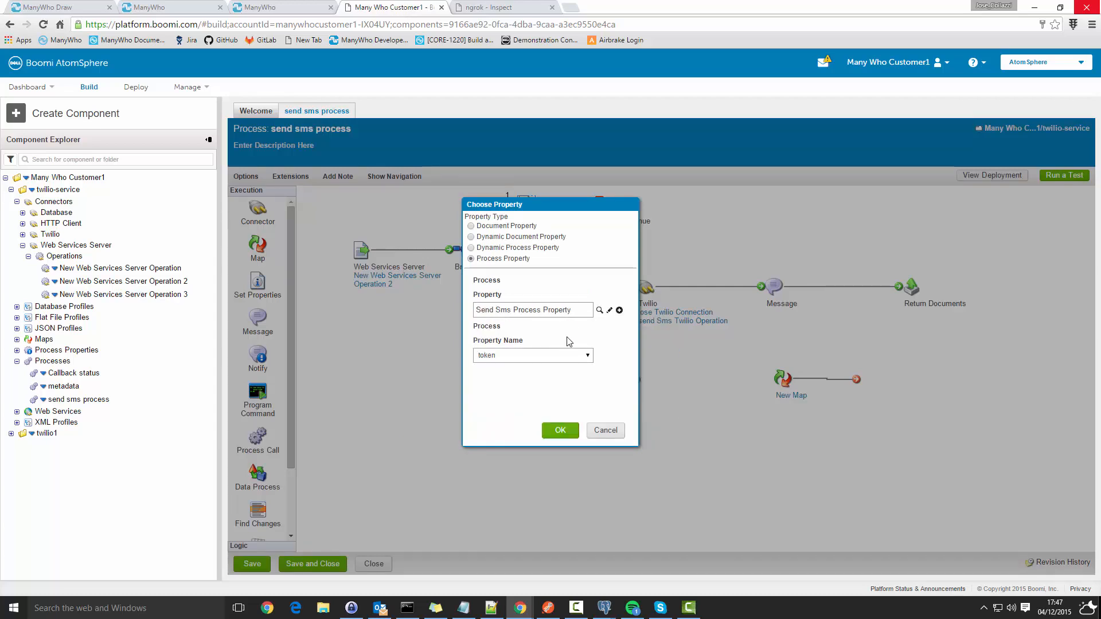
- Add a property labelled tenant_id to Send Sms Process Property, save it, and add the token property as another property to set
left_click(609, 311)
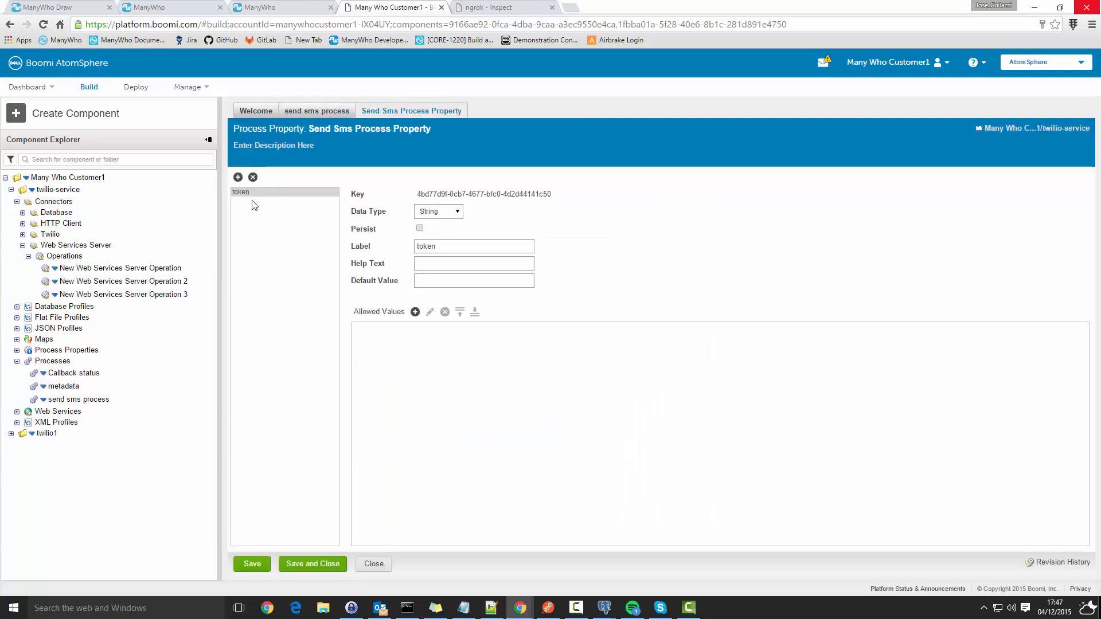
left_click(238, 176)
left_click_drag(496, 252, 402, 247)
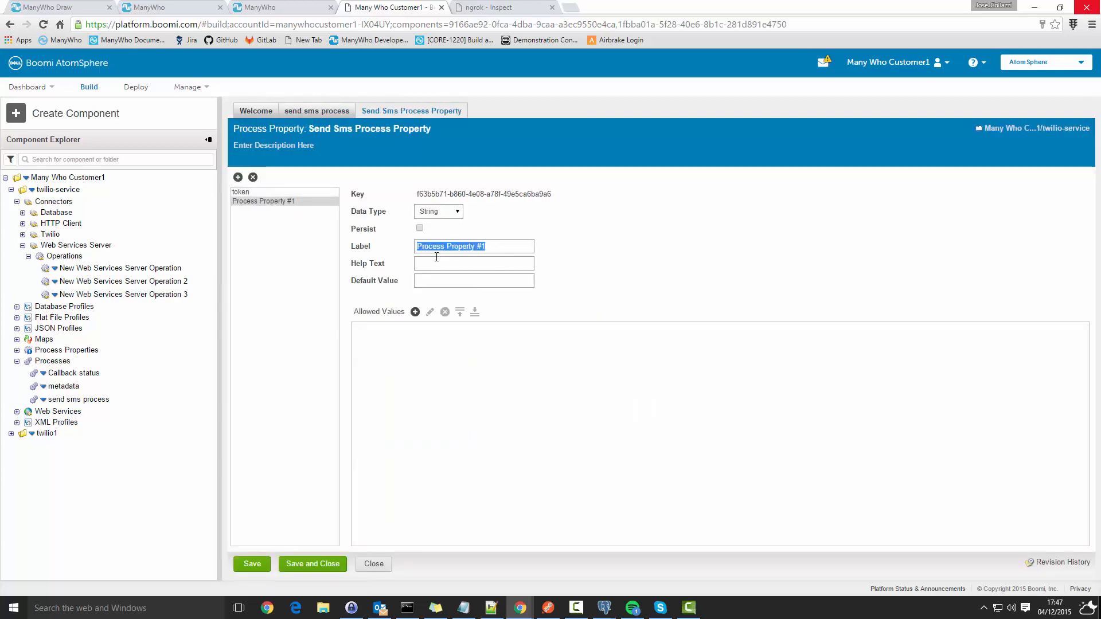
type("tenant_id")
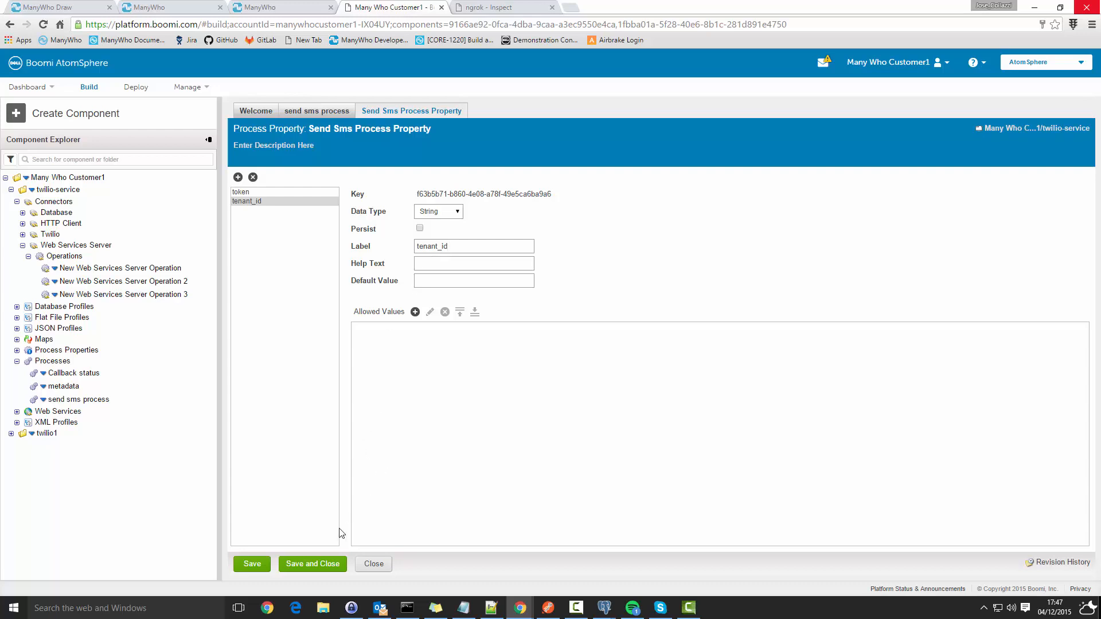
left_click(326, 564)
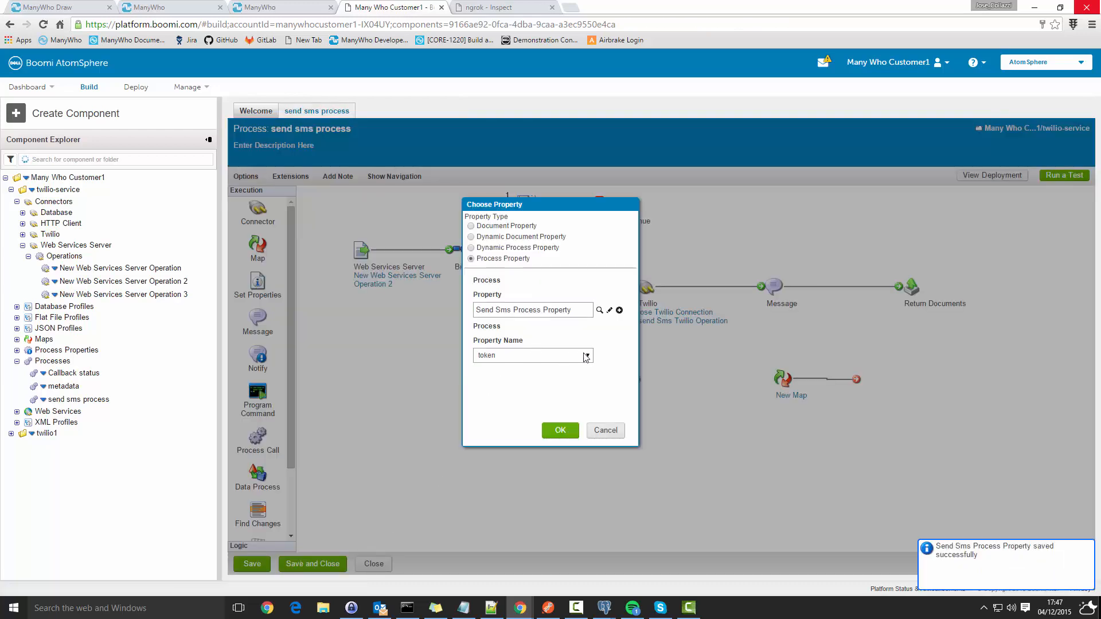
left_click(560, 431)
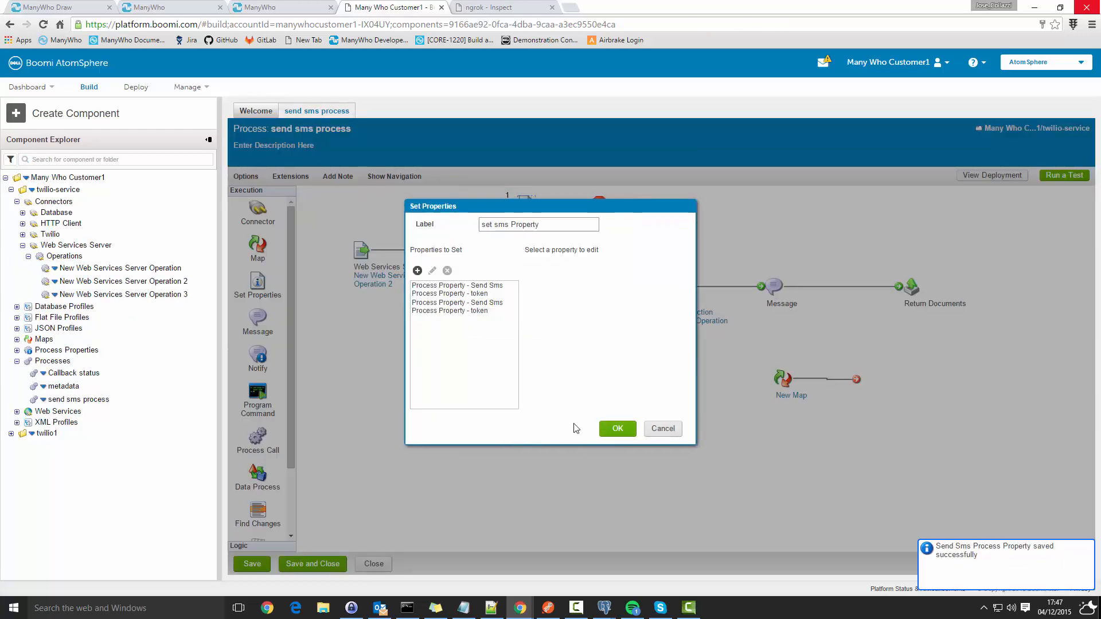
- Add a parameter to the second property to set, with type Profile Element and profile type JSON
left_click(480, 315)
left_click(479, 290)
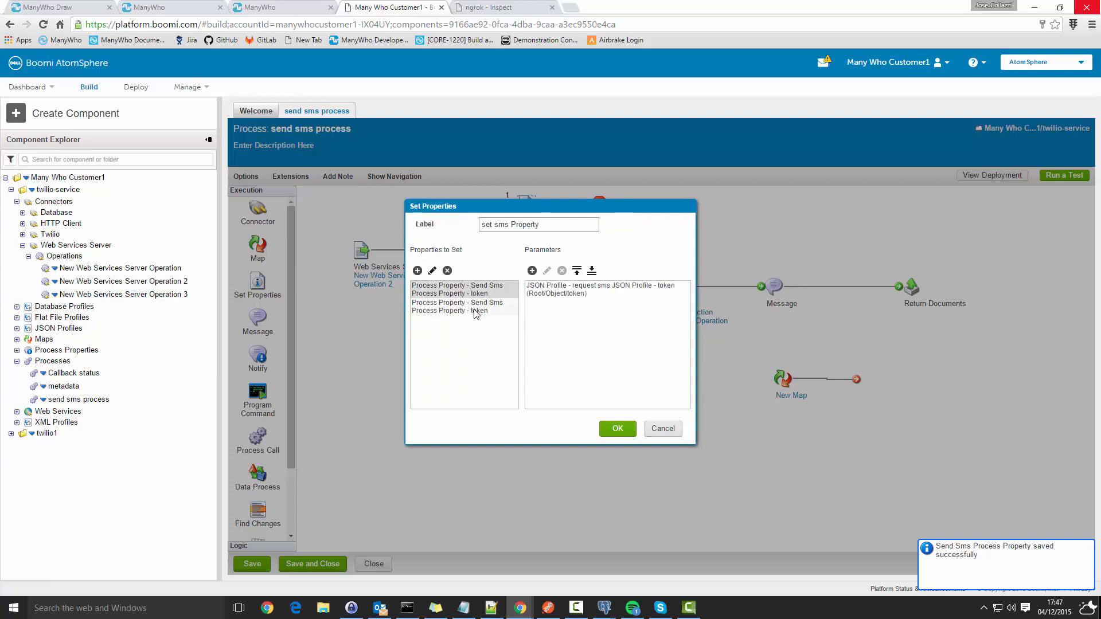
left_click(476, 313)
left_click(477, 293)
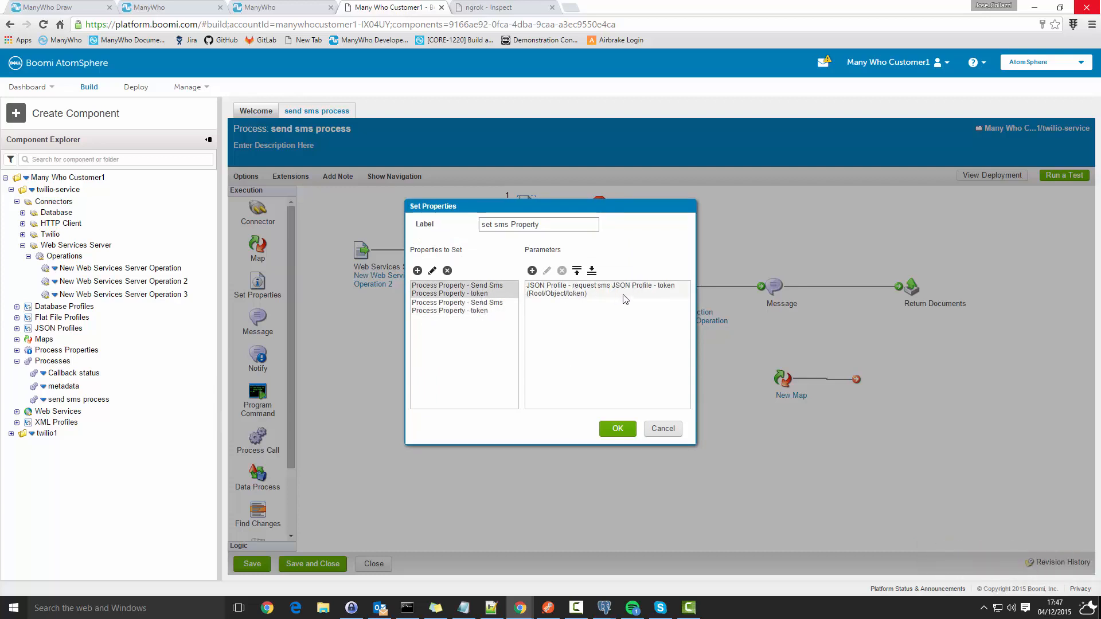
left_click(480, 316)
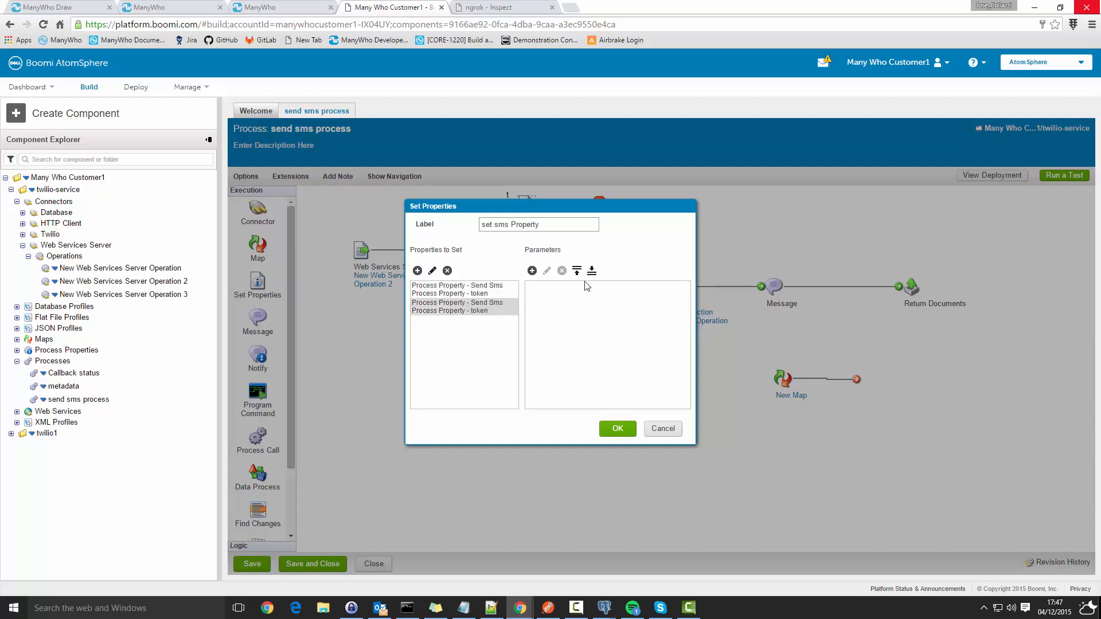
left_click(532, 272)
left_click(593, 174)
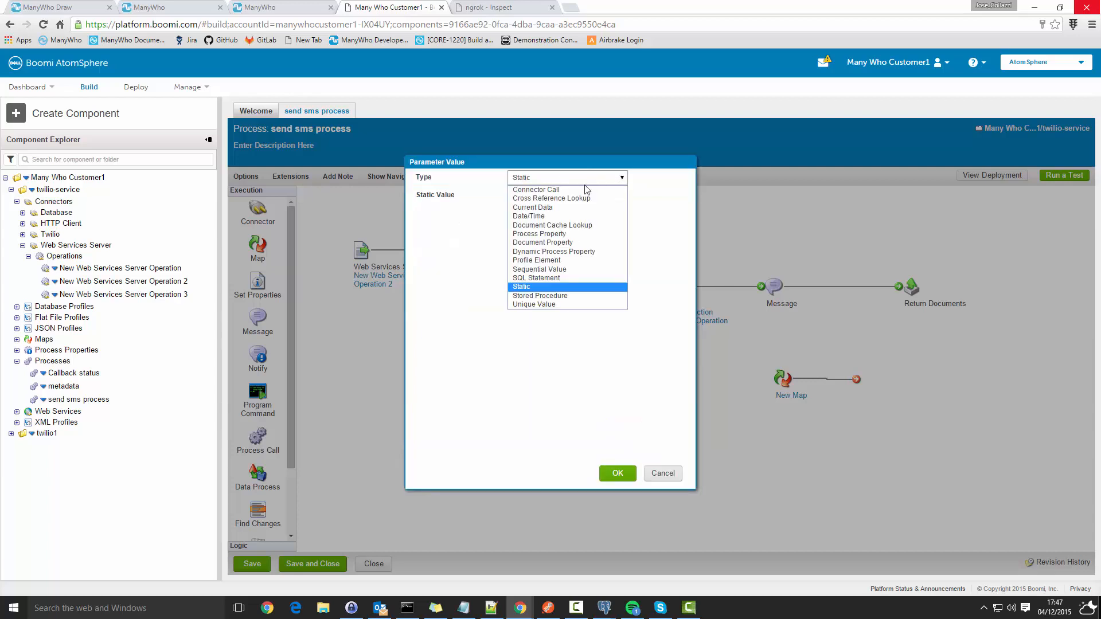
left_click(568, 263)
left_click(615, 196)
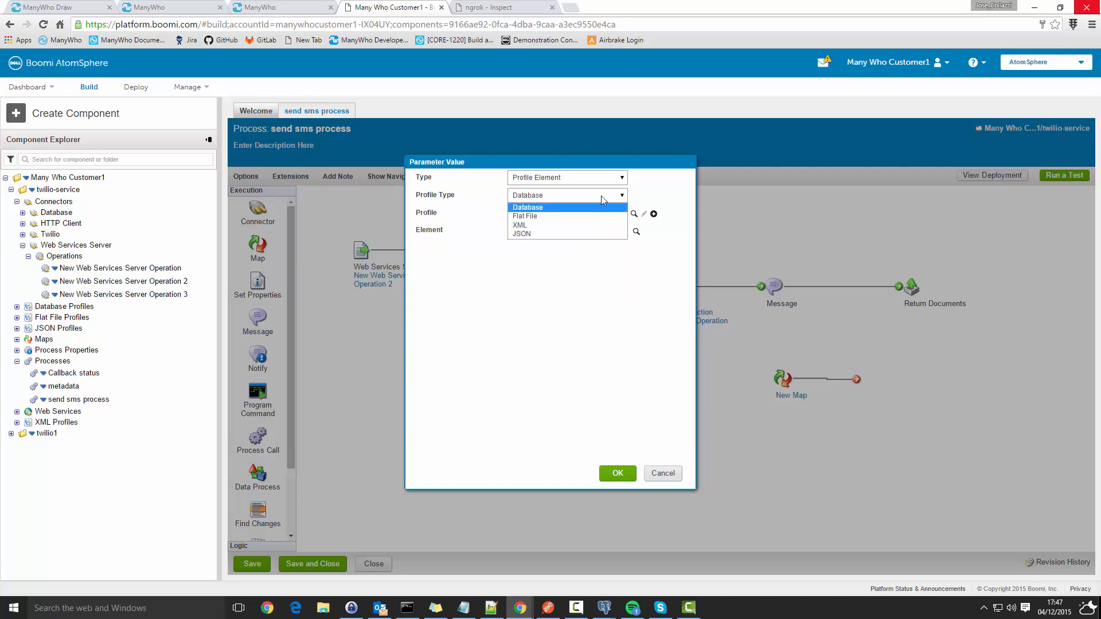
left_click(539, 226)
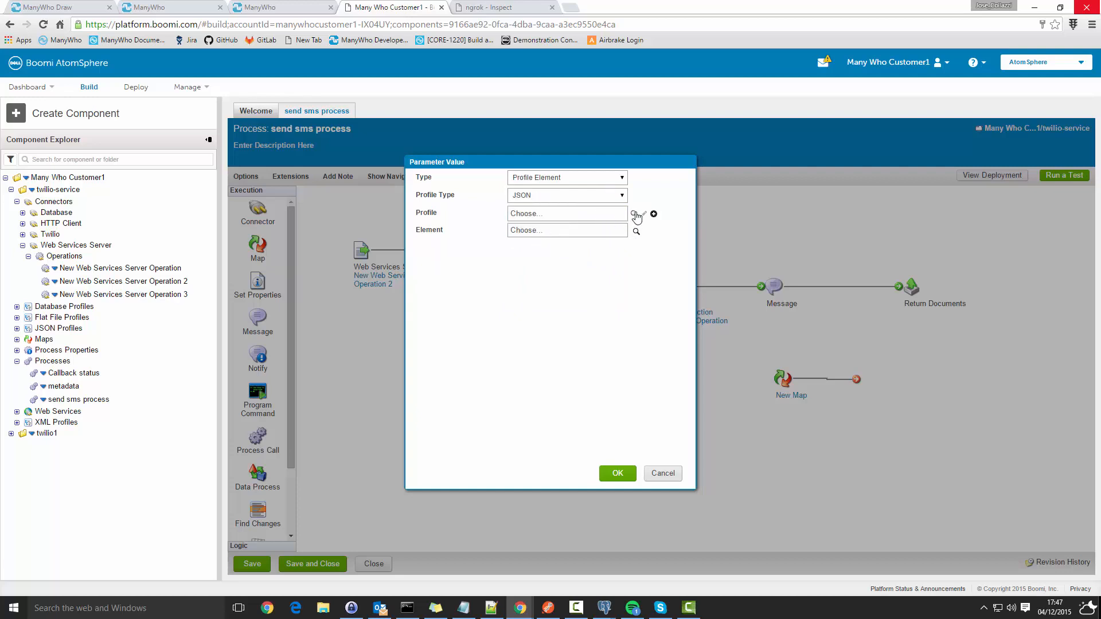
- Set the parameter's profile to request sms JSON Profile with element tenantId, check both properties' parameters, and confirm the shape's settings
left_click(634, 215)
left_click(519, 238)
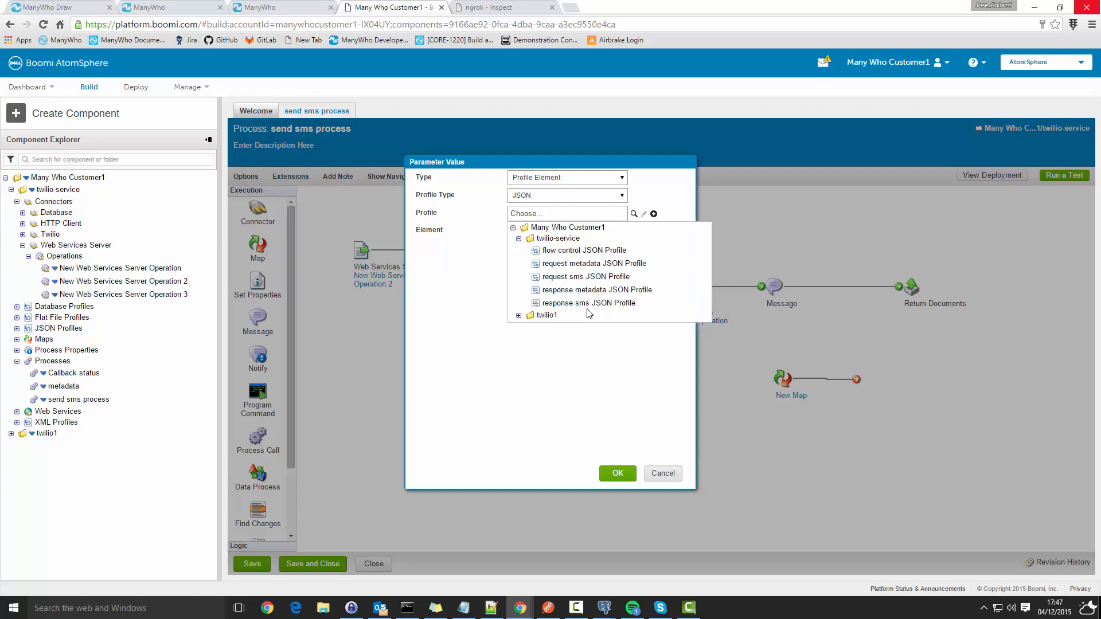
left_click(581, 278)
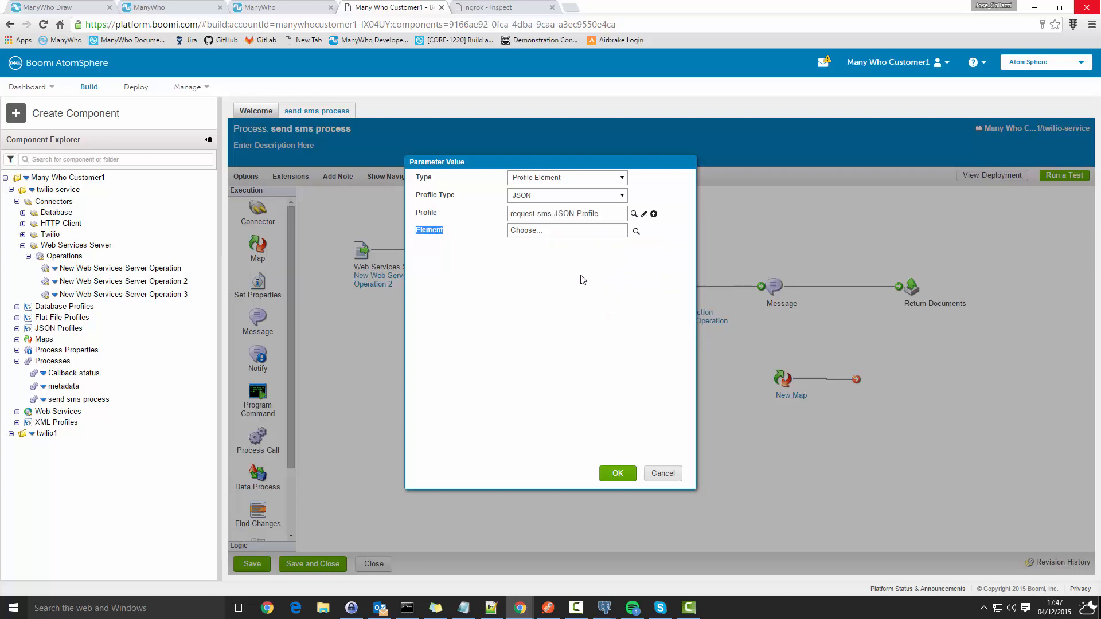
left_click(636, 231)
left_click(519, 283)
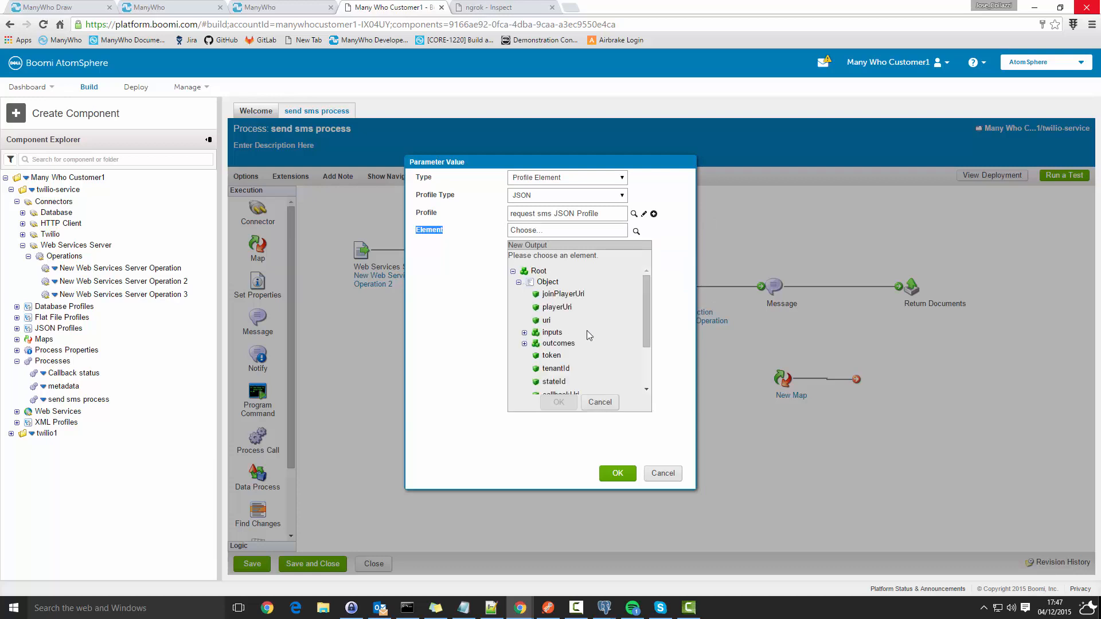
left_click(555, 368)
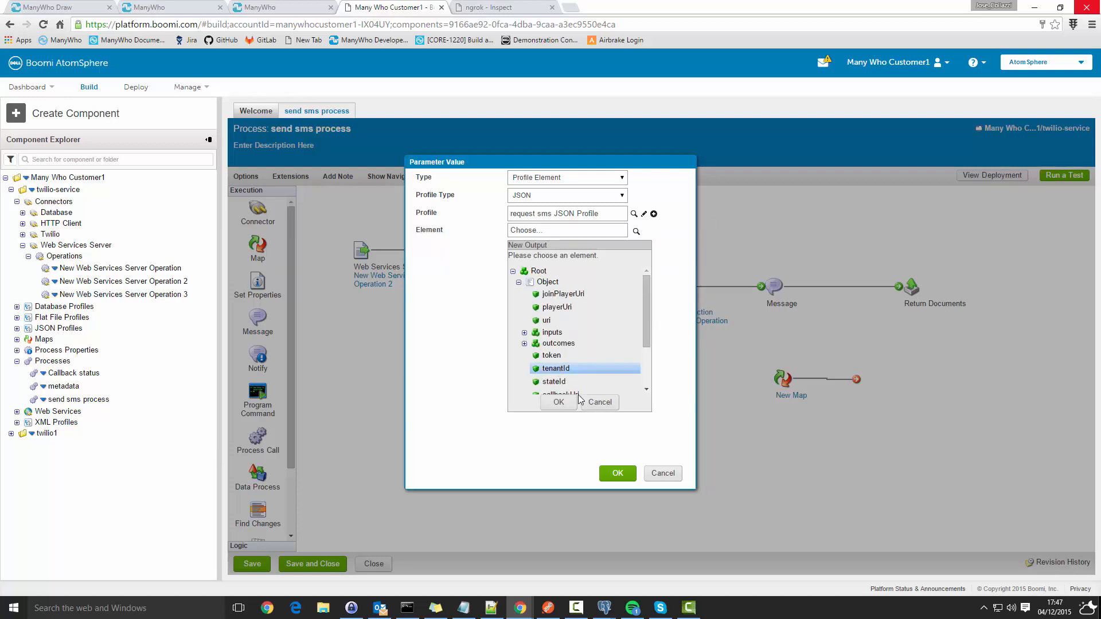
left_click(558, 402)
left_click(618, 474)
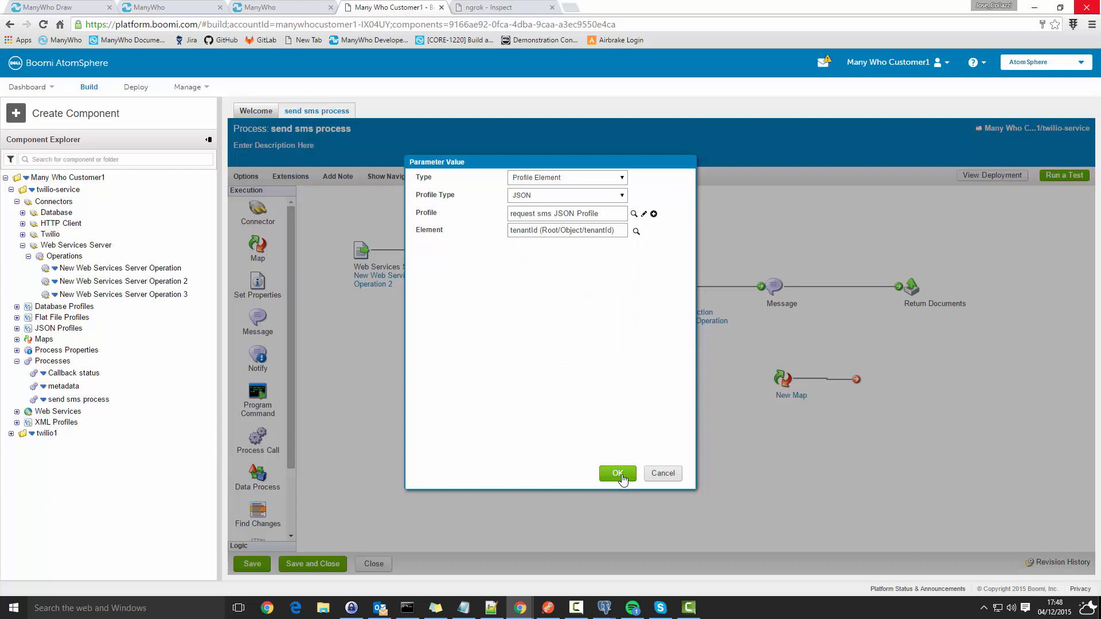
left_click(466, 290)
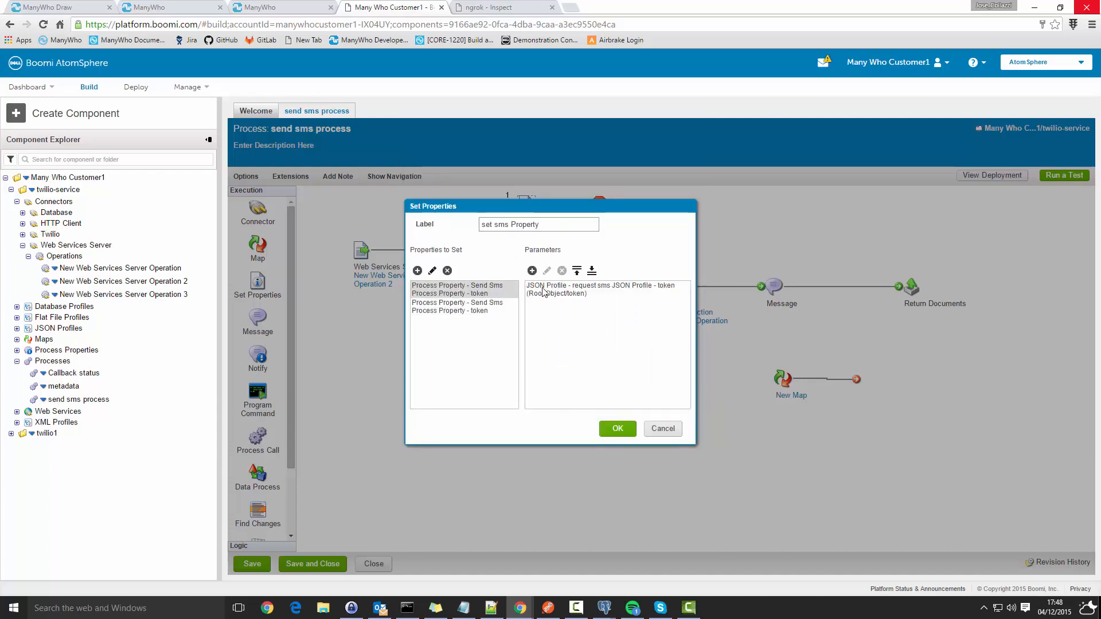
left_click(463, 310)
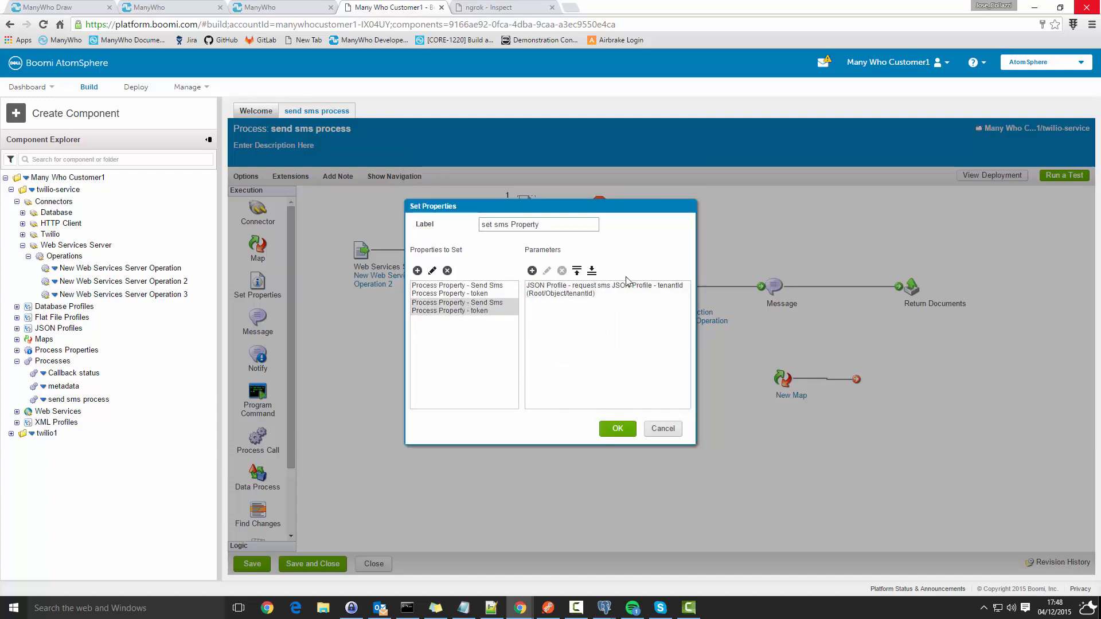
left_click(622, 430)
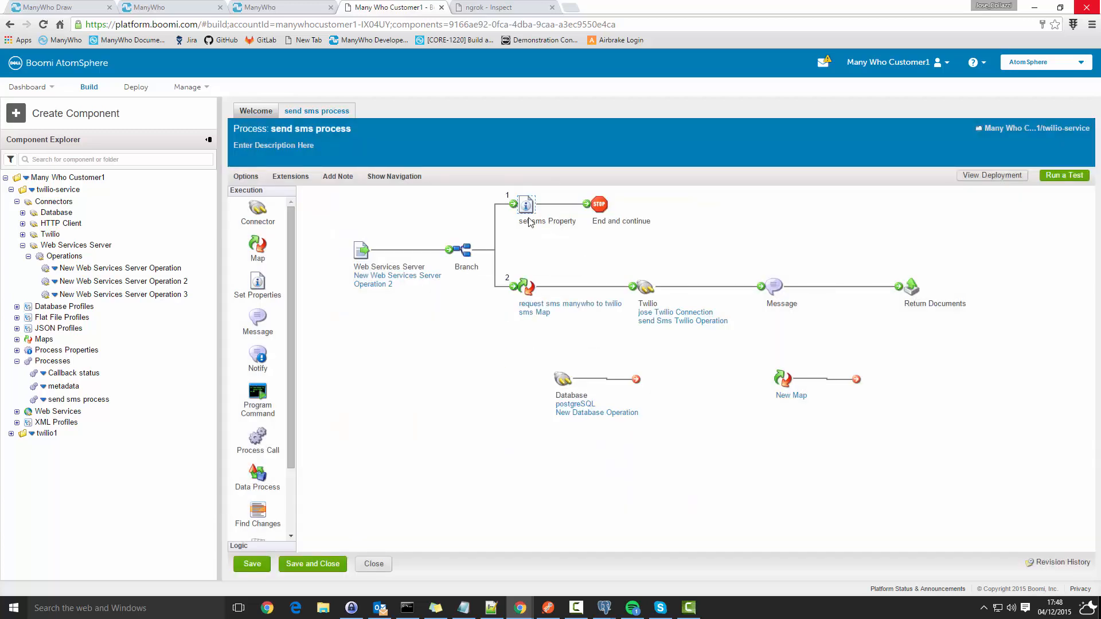
- Open New Map from the send sms process, expand the database fields, and add a Get Process Property function from the Properties category
mouse_move(782, 383)
left_click(784, 397)
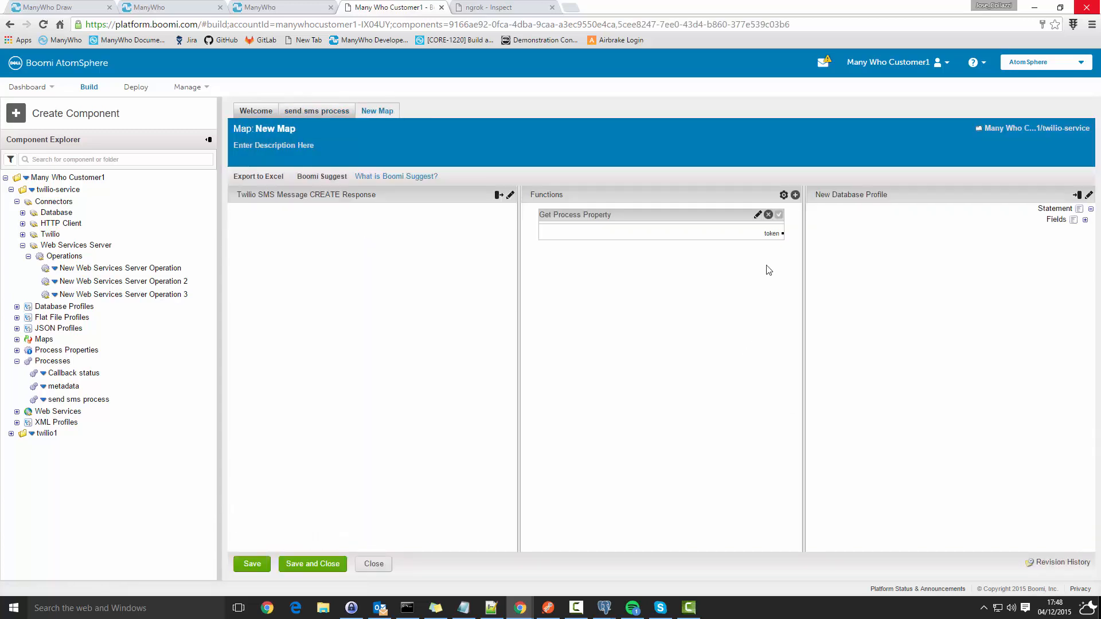
left_click(1085, 221)
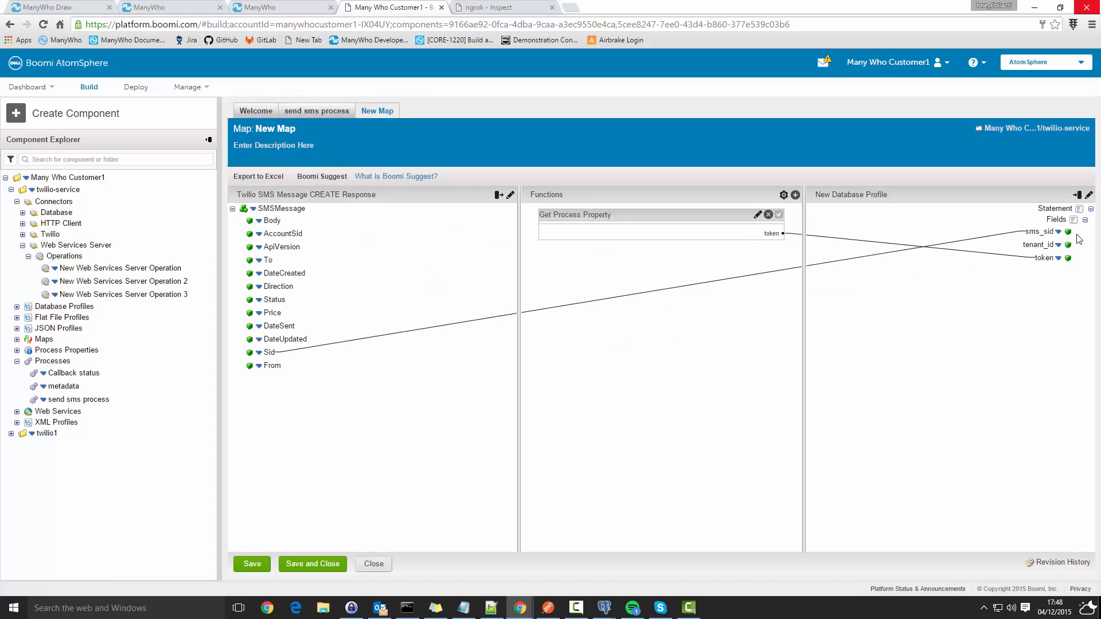
left_click(794, 196)
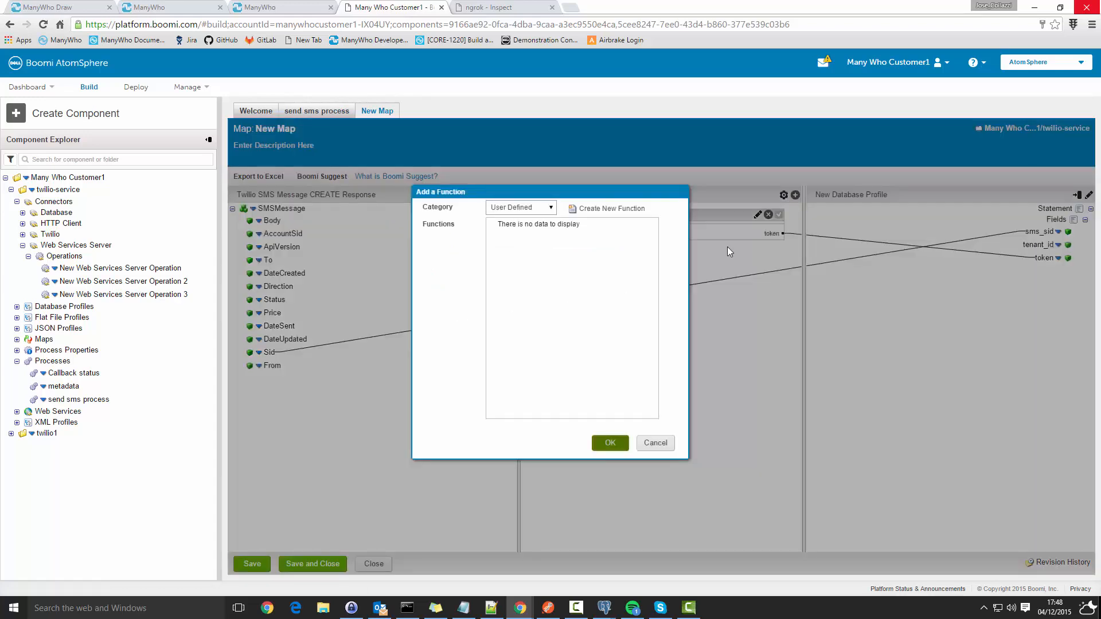
left_click(550, 208)
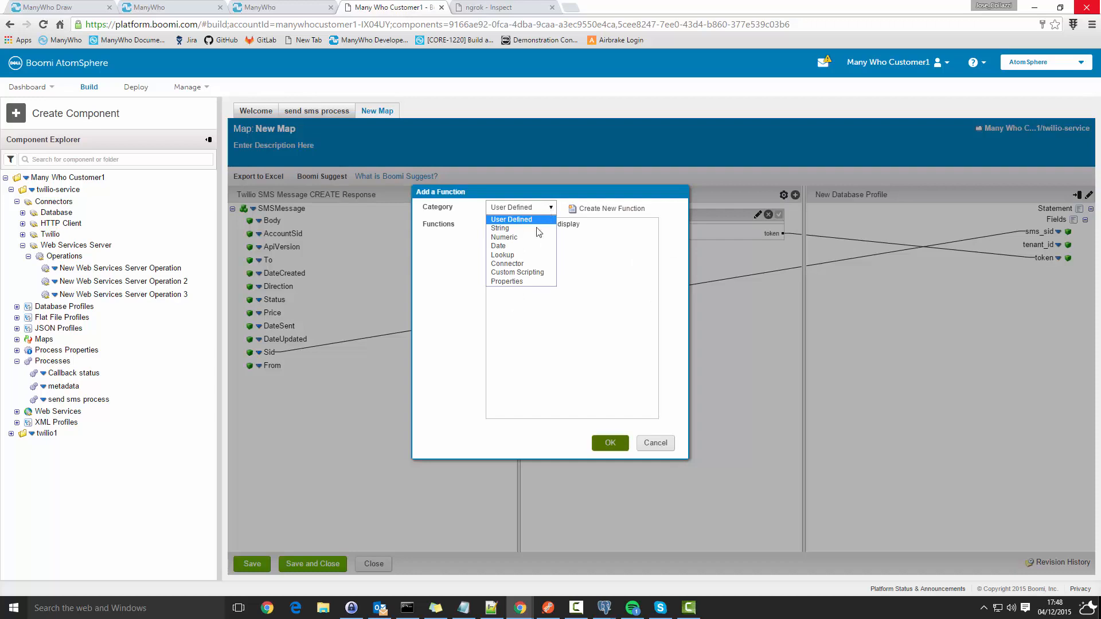
left_click(522, 281)
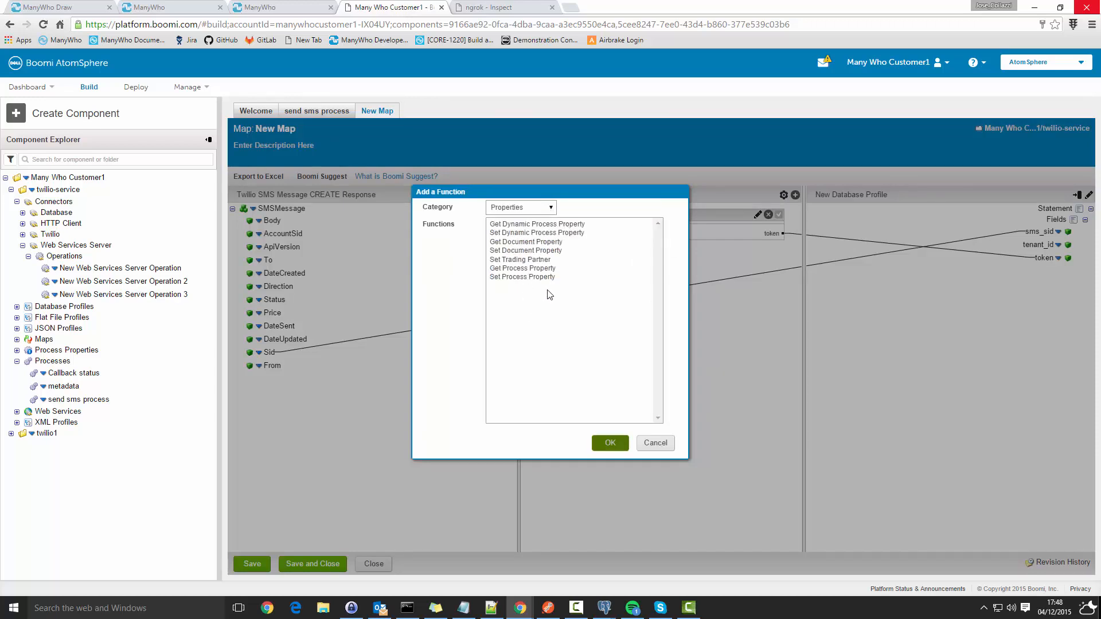
left_click(528, 270)
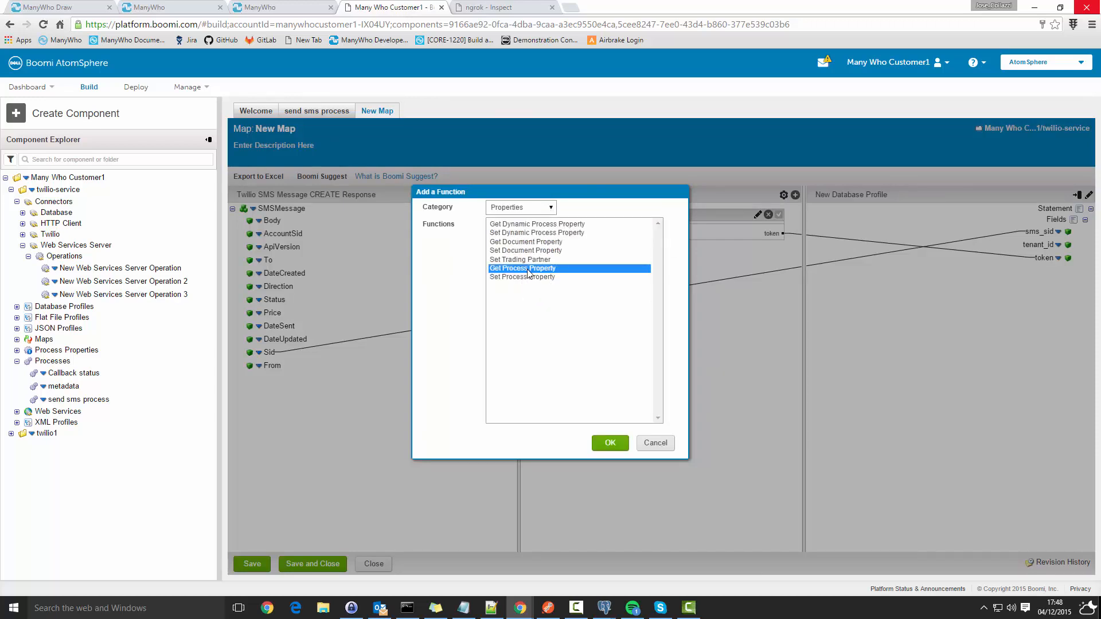
left_click(610, 444)
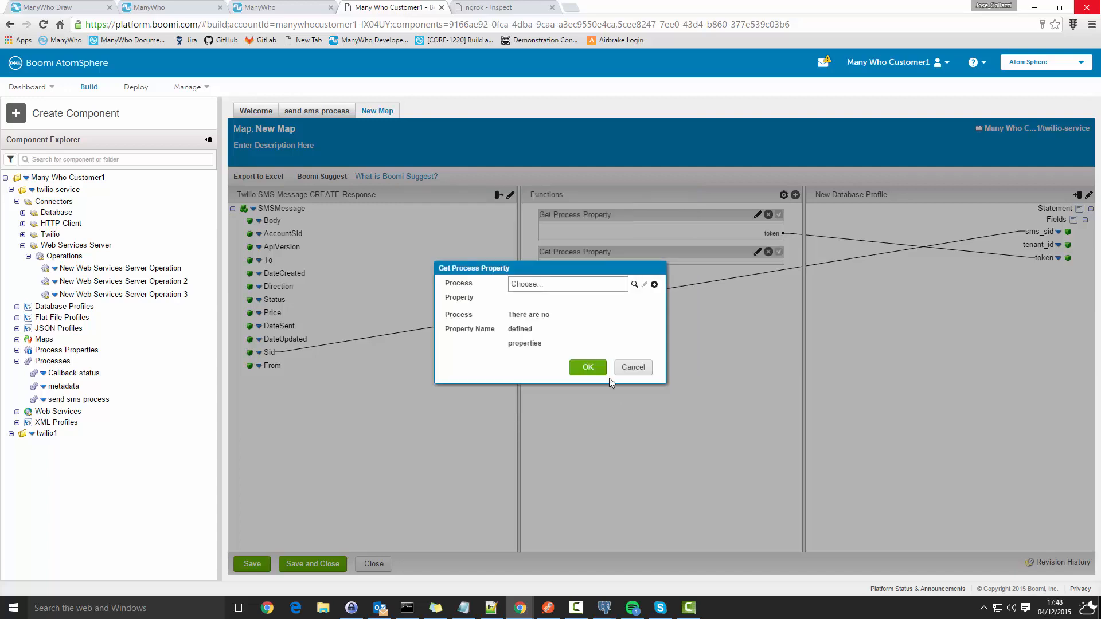
- Set the new function to tenant_id of Send Sms Process Property, map it to the tenant_id database field, and save and close the map
left_click(634, 286)
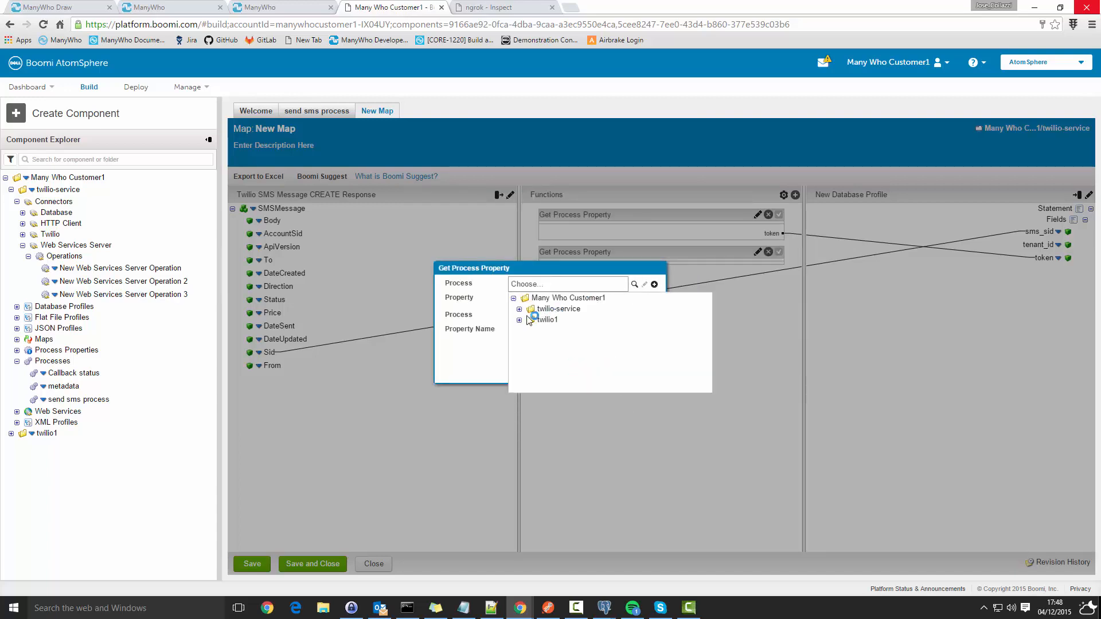
left_click(520, 311)
left_click(563, 322)
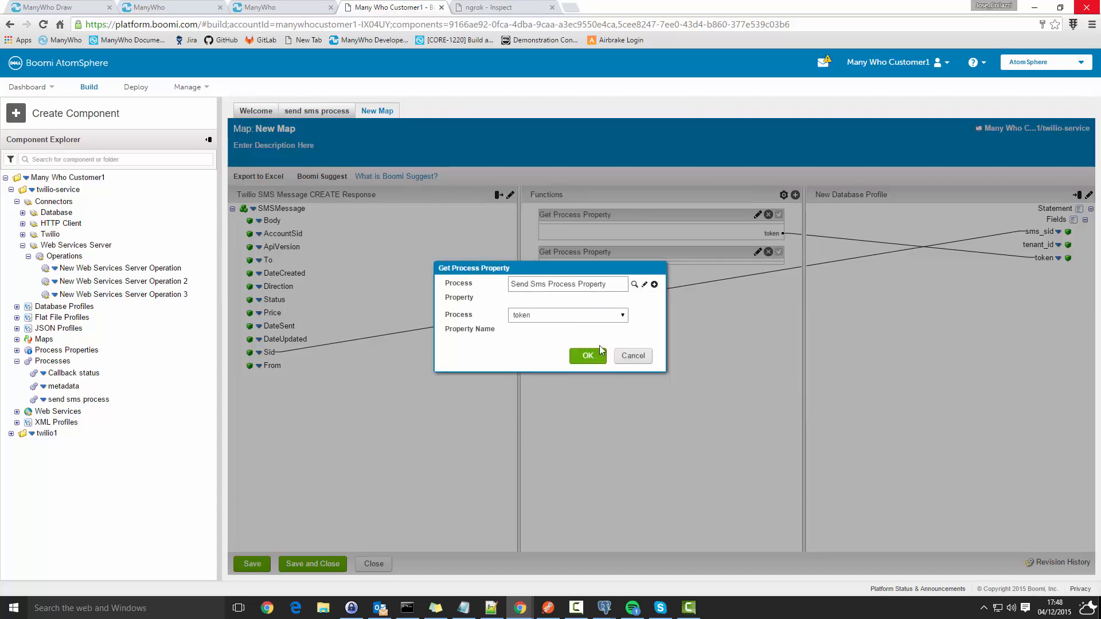
left_click(622, 315)
left_click(559, 334)
left_click(588, 356)
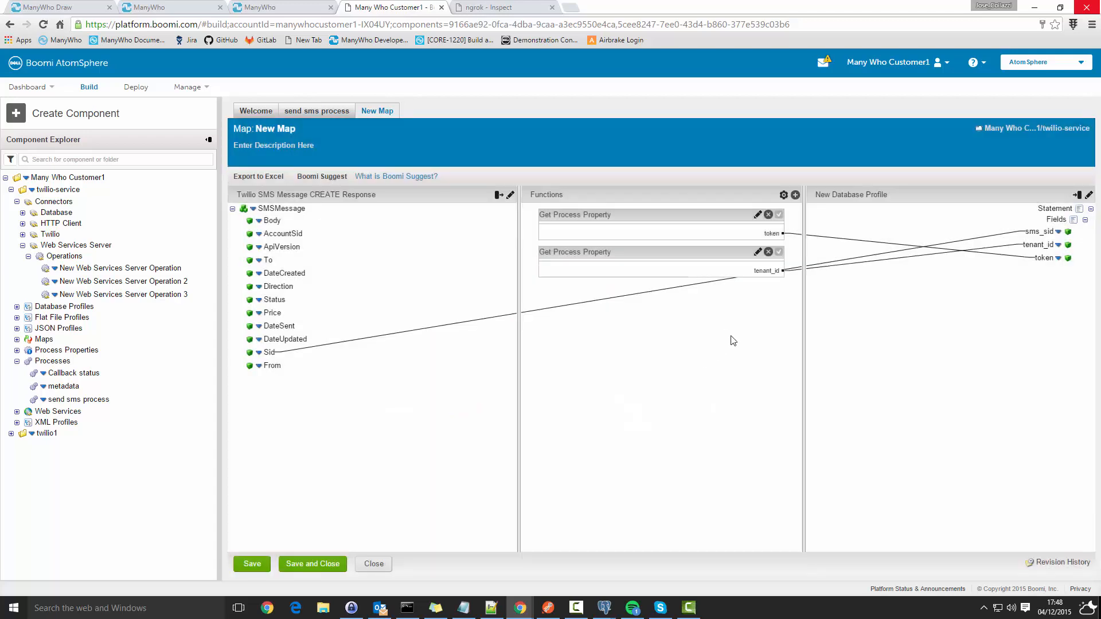
left_click(324, 566)
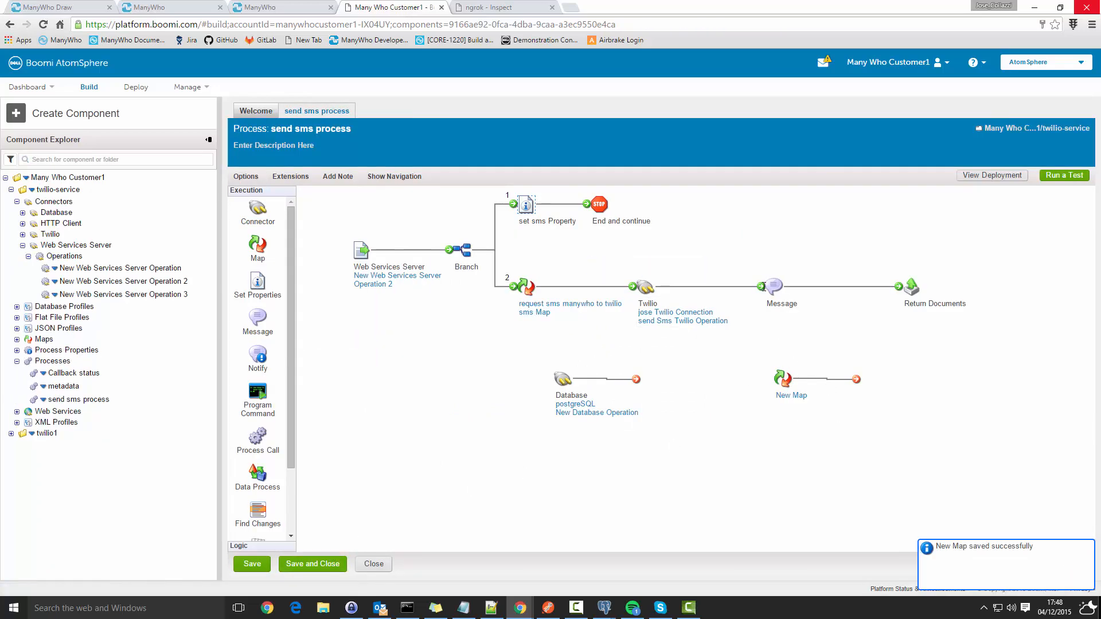
- Insert New Map and the postgreSQL Database connector between the Twilio and Message shapes, connecting them in that order on branch 2
left_click_drag(762, 286, 691, 286)
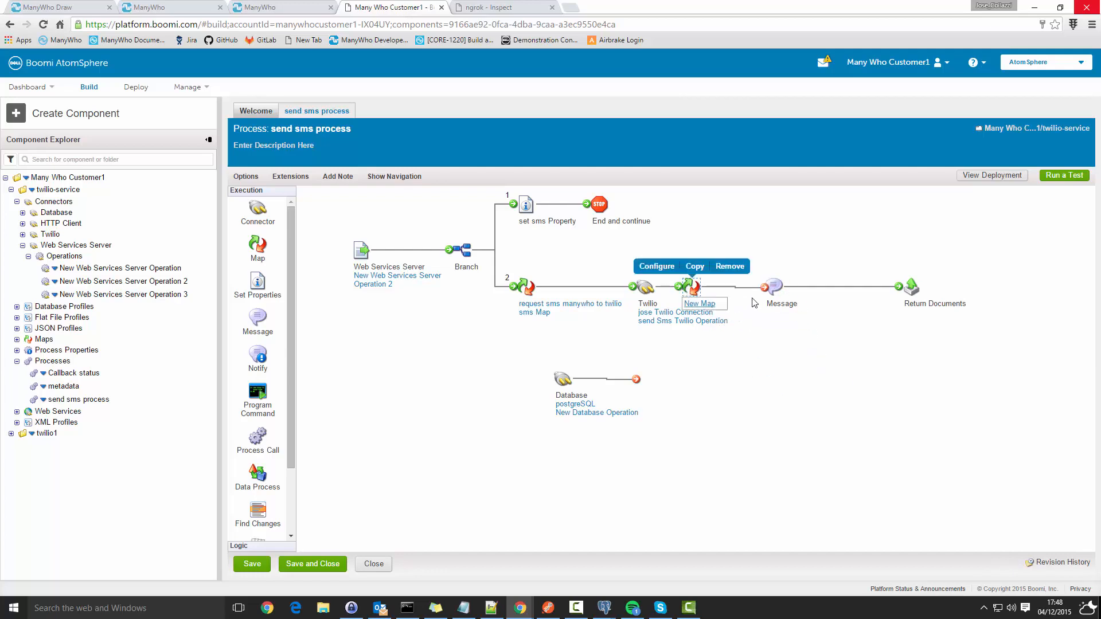
left_click_drag(764, 288, 832, 349)
left_click_drag(774, 290, 856, 291)
mouse_move(959, 254)
left_mouse_down()
mouse_move(934, 278)
mouse_move(833, 311)
mouse_move(879, 286)
mouse_move(941, 286)
left_mouse_up()
left_click_drag(793, 346, 784, 285)
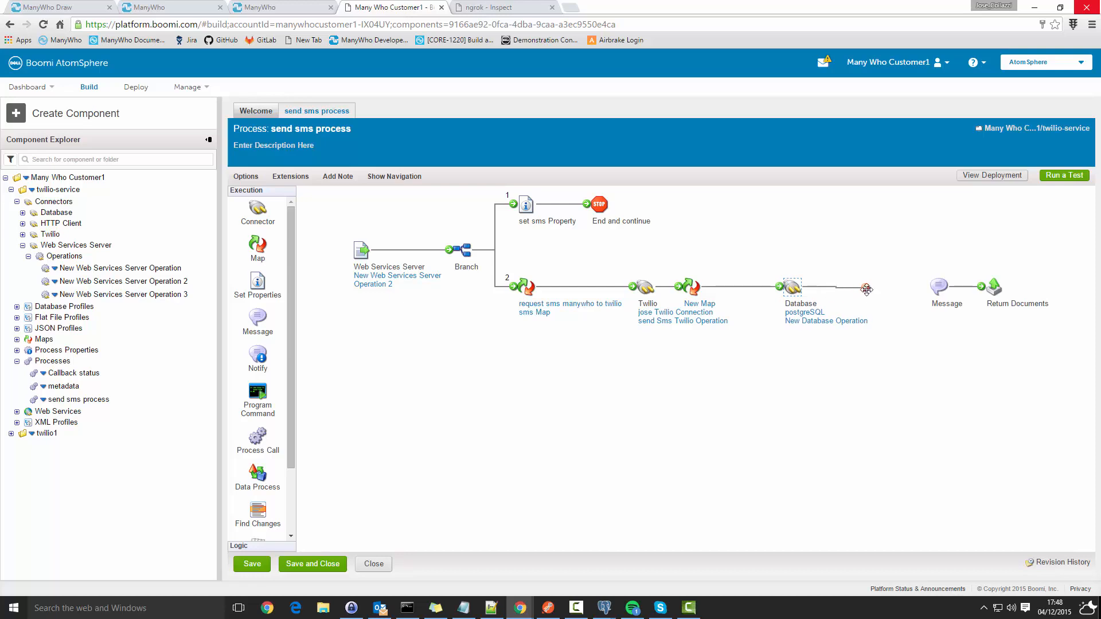
left_click_drag(871, 286, 939, 286)
left_click_drag(693, 286, 729, 285)
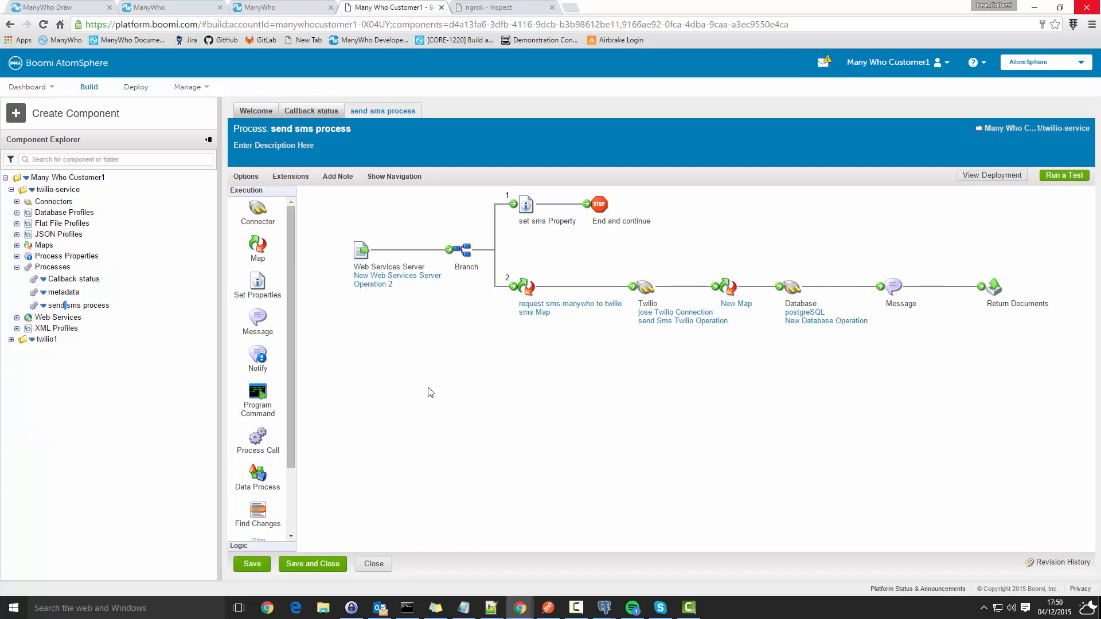
- Review the shapes of the send sms process, and open the Callback status process and its New HTTP Client Operation
mouse_move(526, 202)
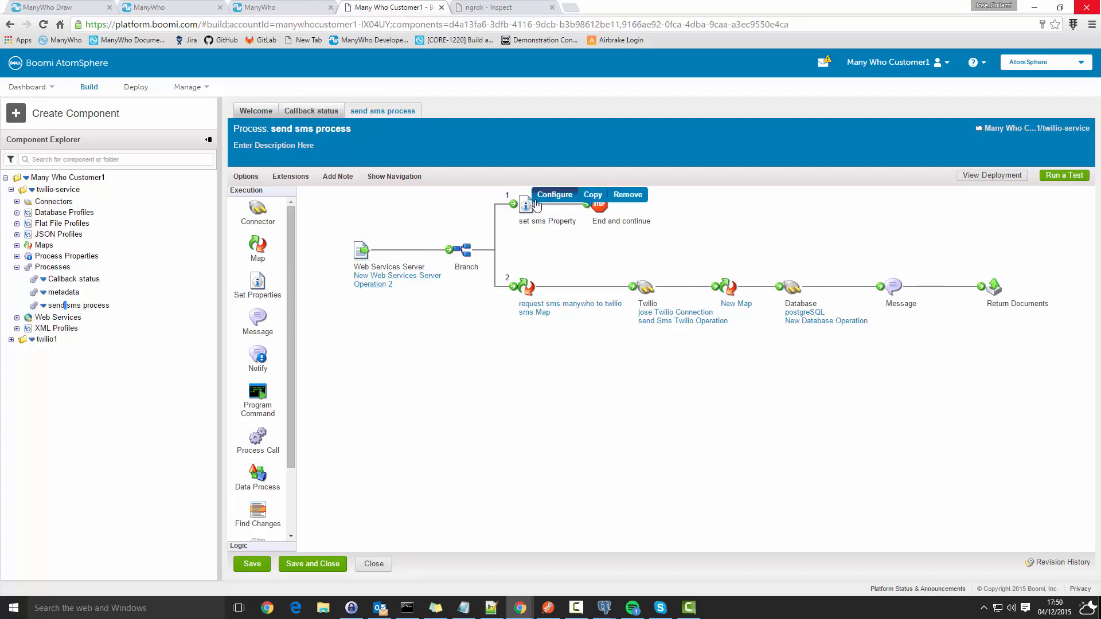
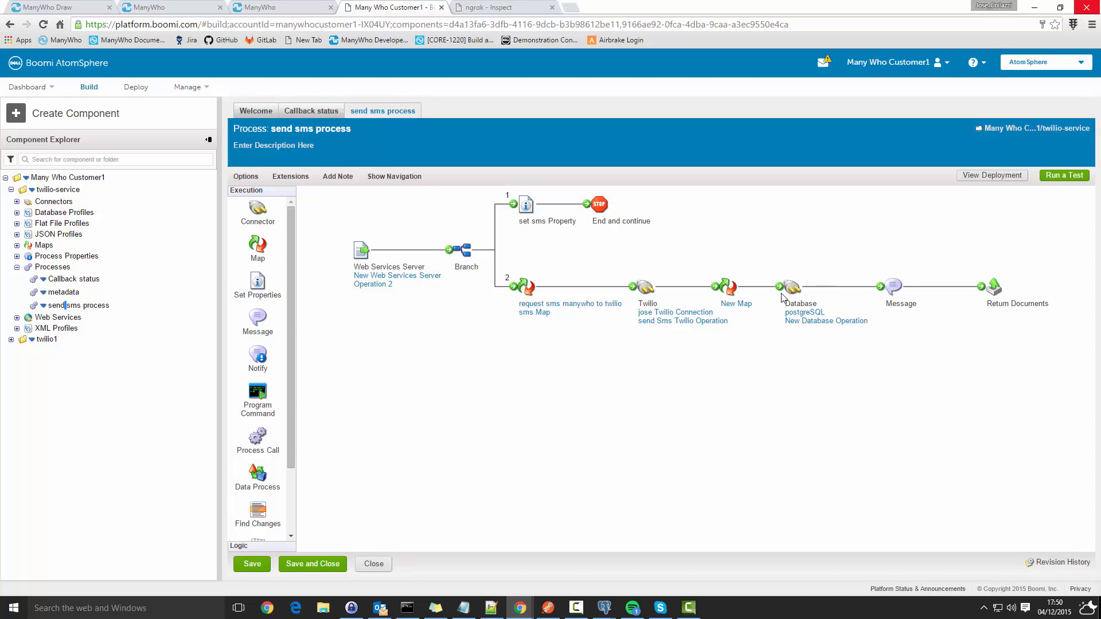
mouse_move(895, 292)
double_click(70, 280)
mouse_move(536, 279)
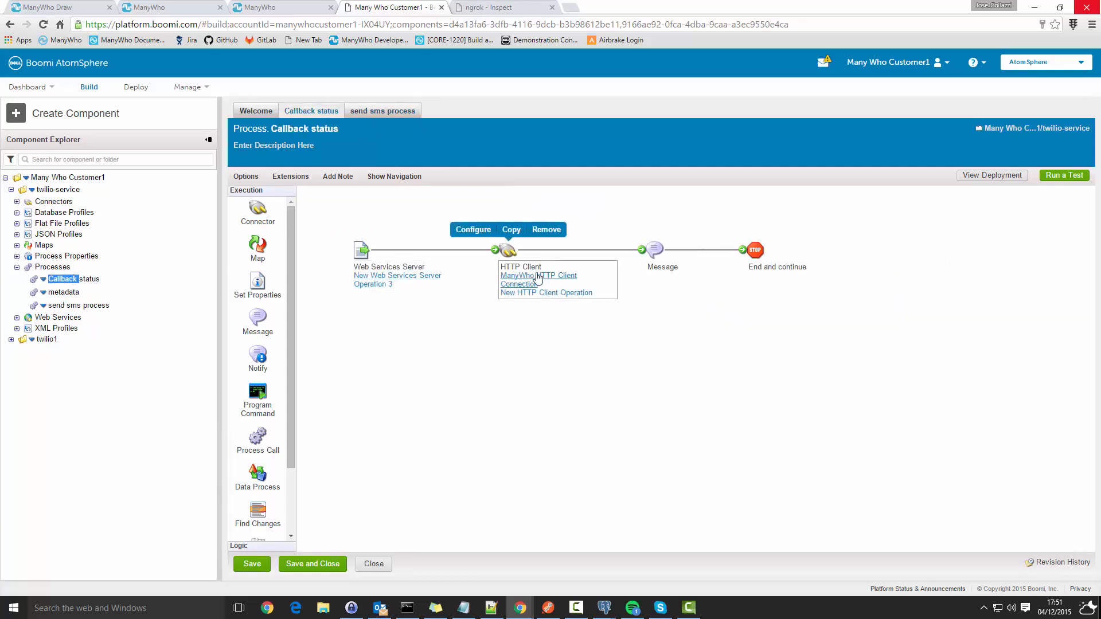
left_click(495, 329)
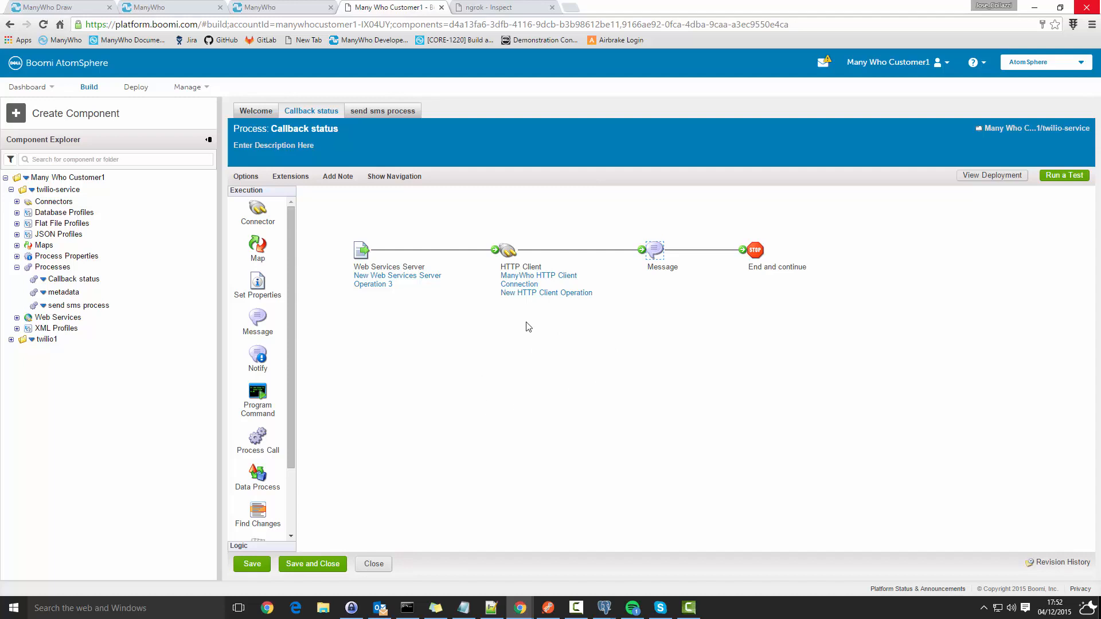
left_click(545, 293)
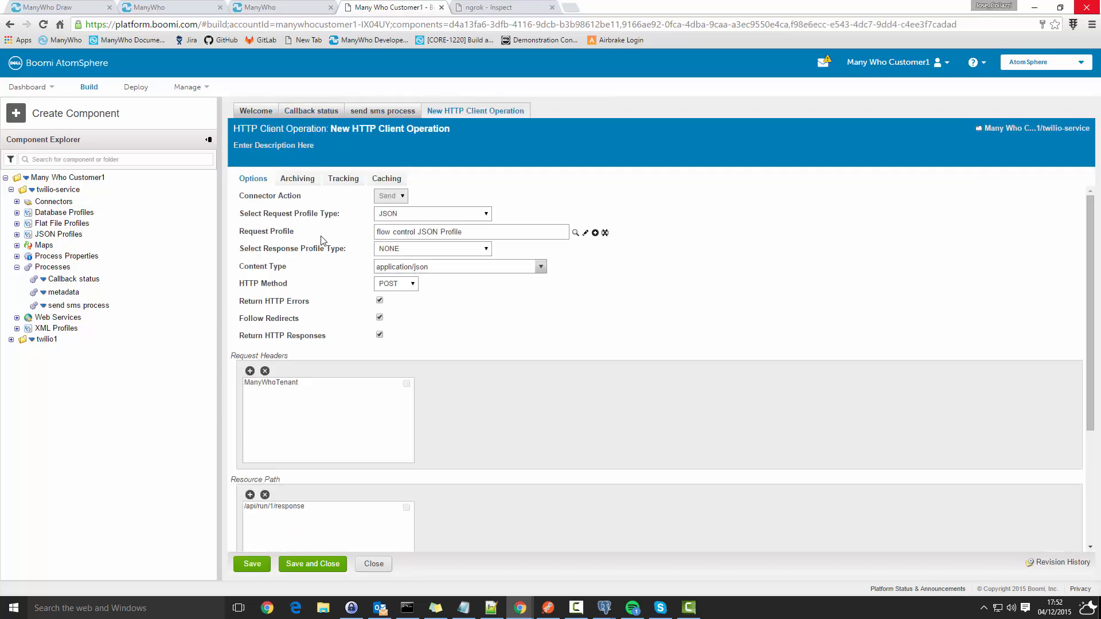
- Review the data elements of the flow control JSON request profile, and save and close both the profile and the HTTP client operation
left_click(586, 233)
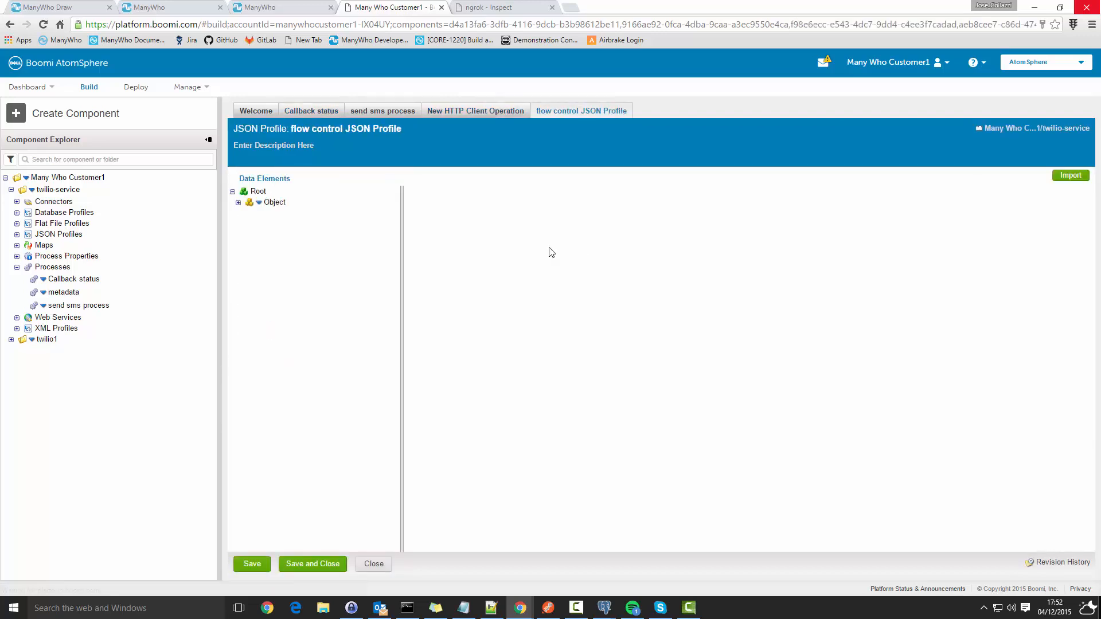
left_click(239, 203)
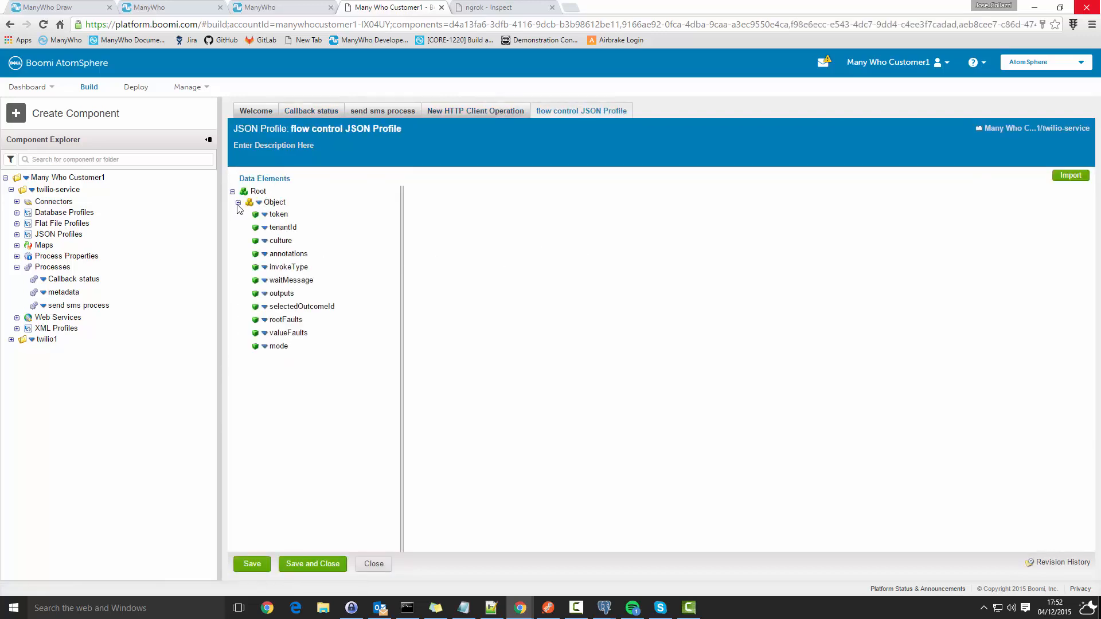
left_click(283, 216)
left_click(284, 228)
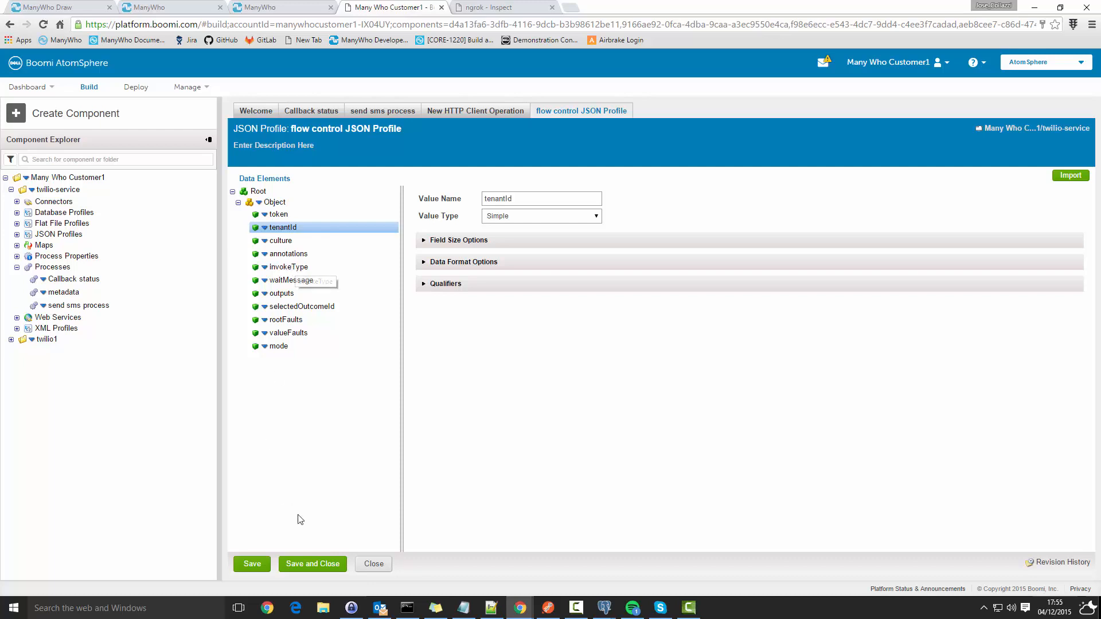
left_click(338, 565)
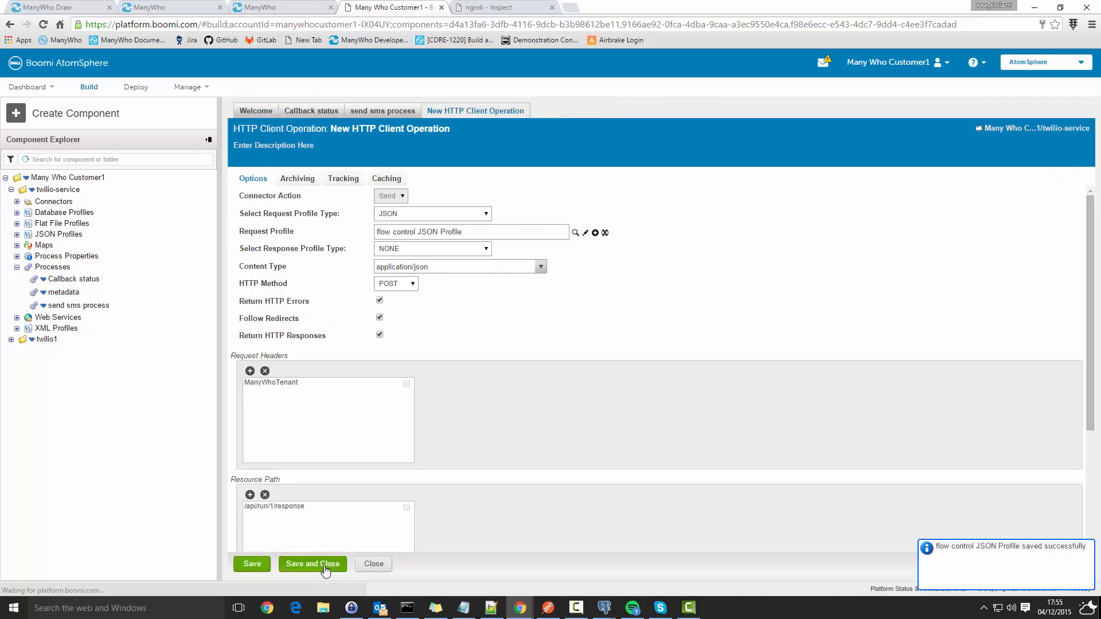
left_click(341, 564)
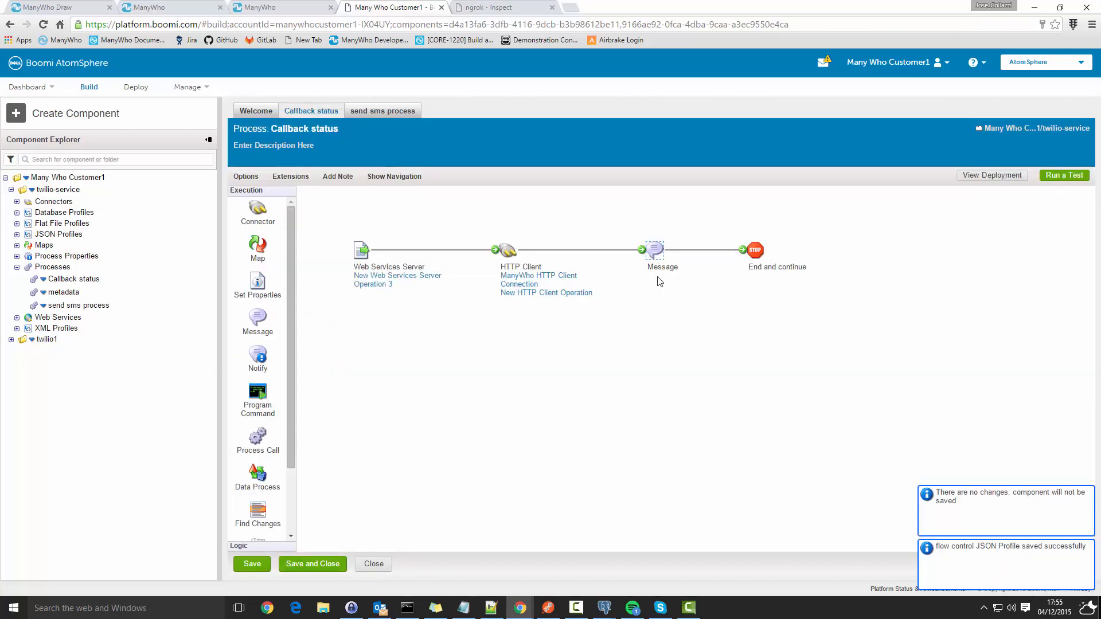
- Detach the Web Services Server from the HTTP Client and add a Message shape in between
mouse_move(661, 245)
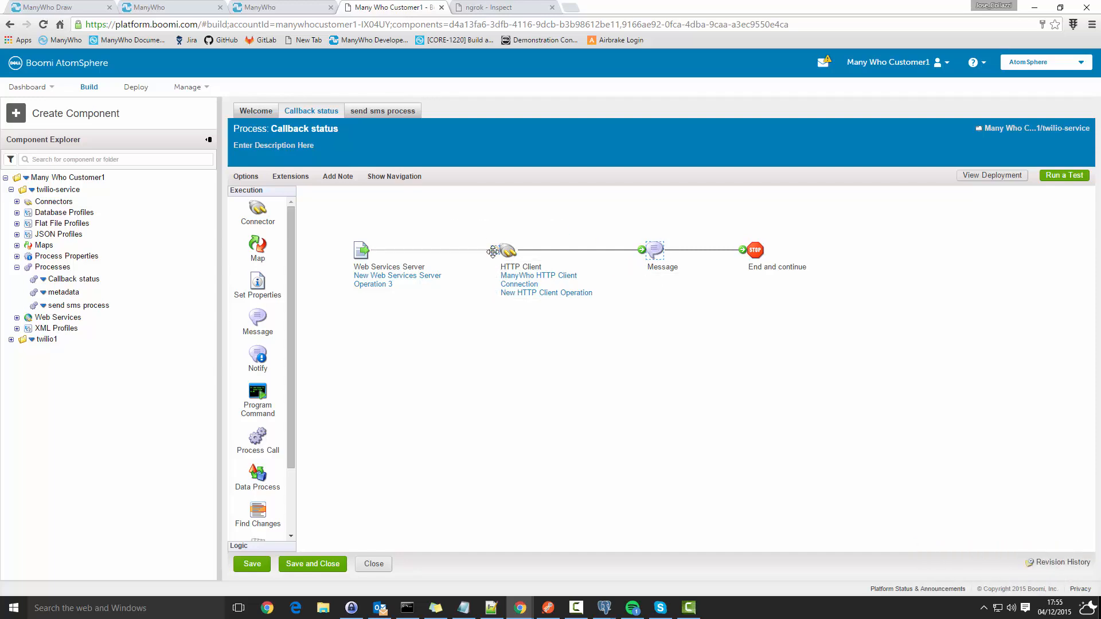
left_click_drag(493, 251, 447, 251)
left_click_drag(256, 338, 463, 257)
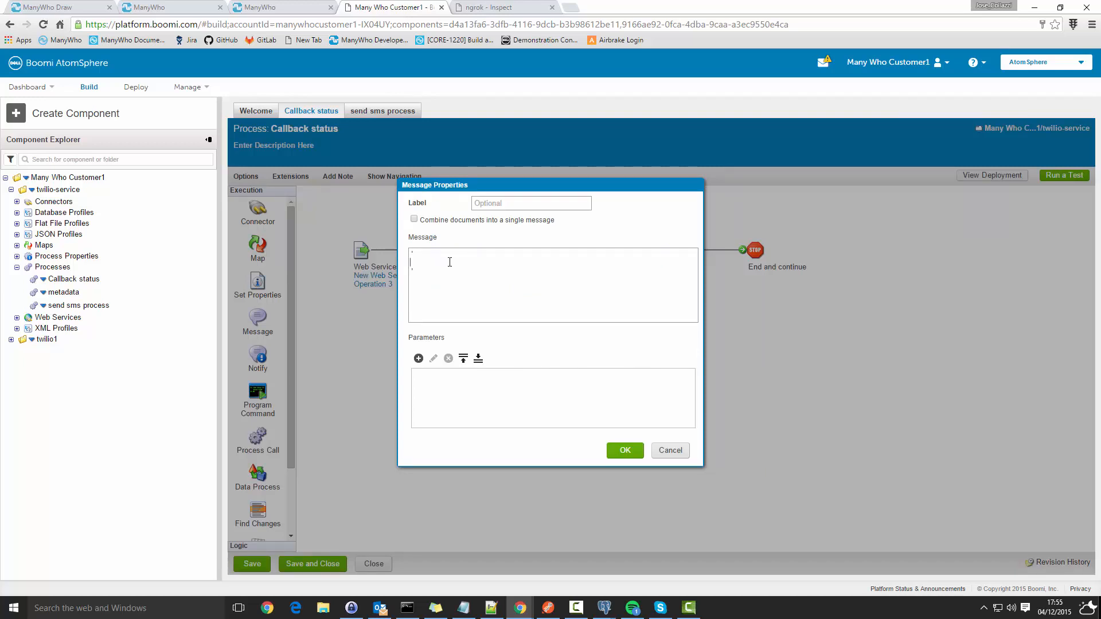
- Fill the new message with the JSON response body using '{1}' for token, '{2}' for tenantId and FORWARD as invokeType, and confirm it
key("ctrl+v")
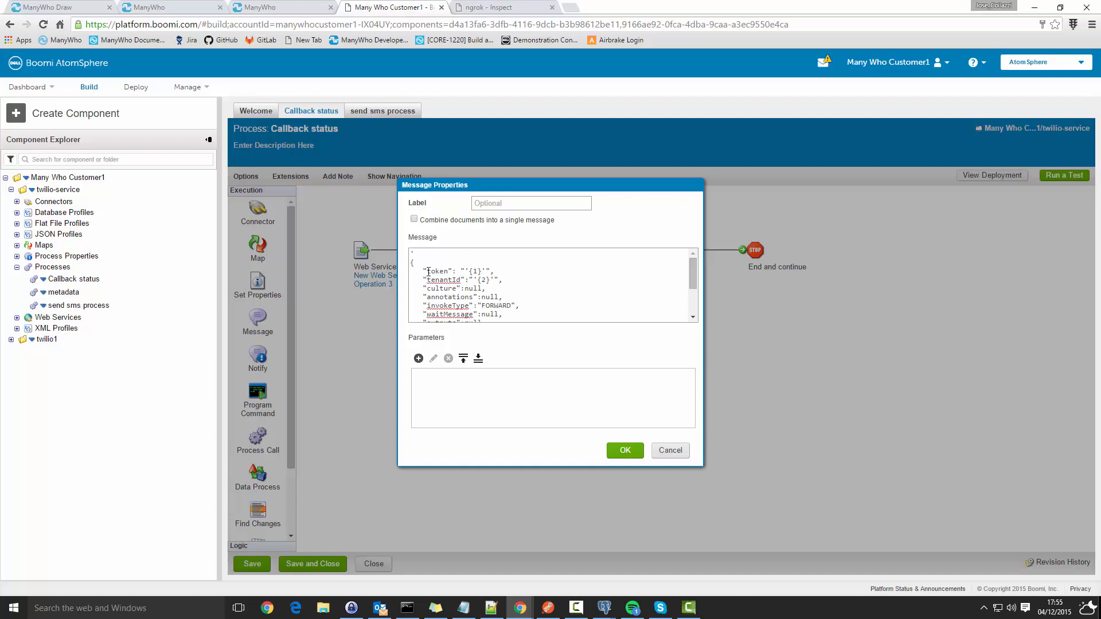
left_click_drag(423, 272, 504, 268)
left_click(511, 279)
scroll(518, 285, "down", 1)
scroll(544, 300, "down", 2)
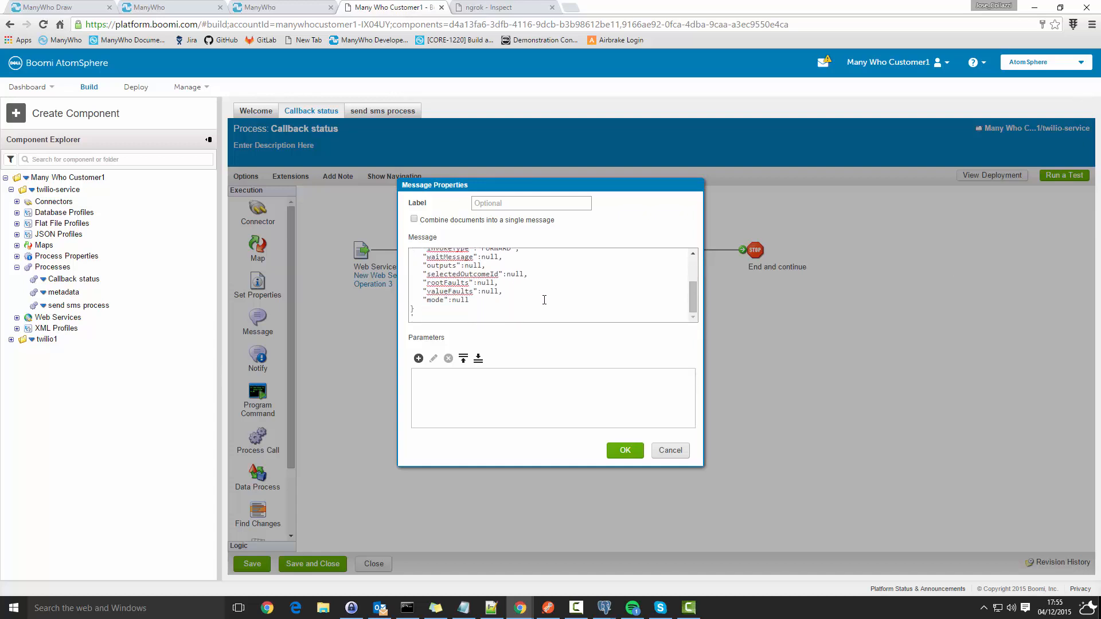
scroll(534, 297, "up", 1)
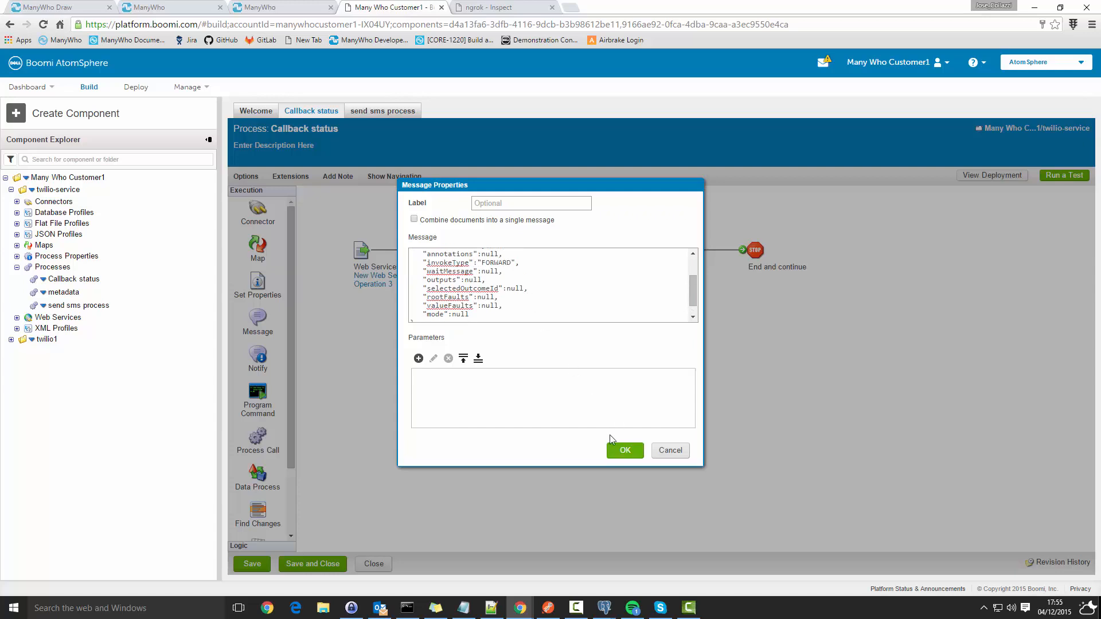
scroll(517, 297, "up", 2)
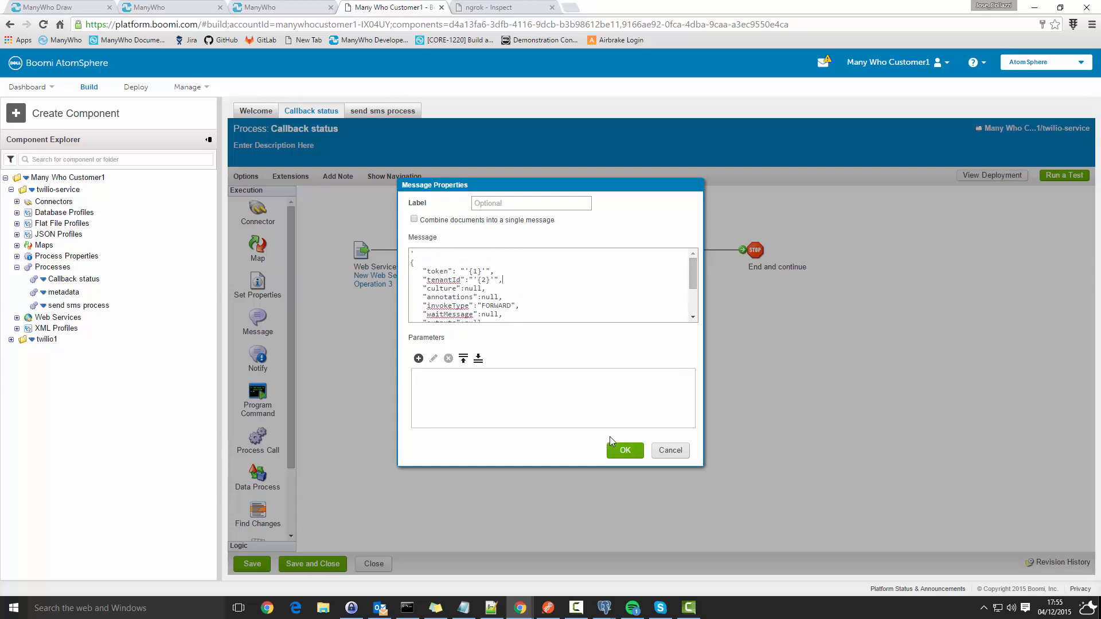
left_click(622, 450)
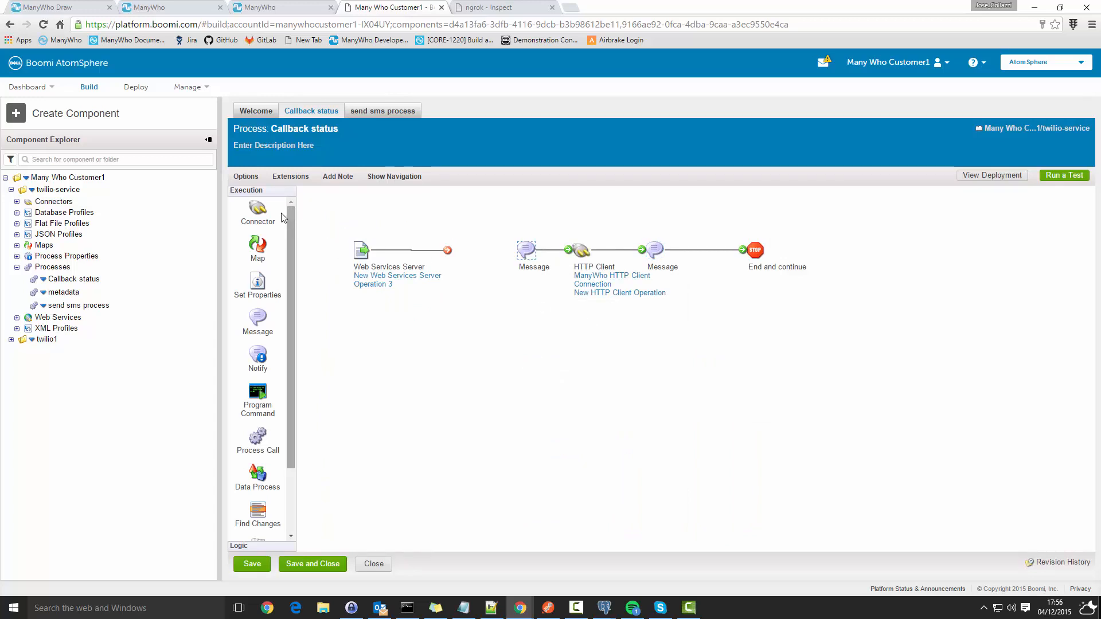
- Add a Database connector to the process with the Get action and the postgreSQL connection from the twilio1/sms folder
left_click_drag(258, 207, 479, 309)
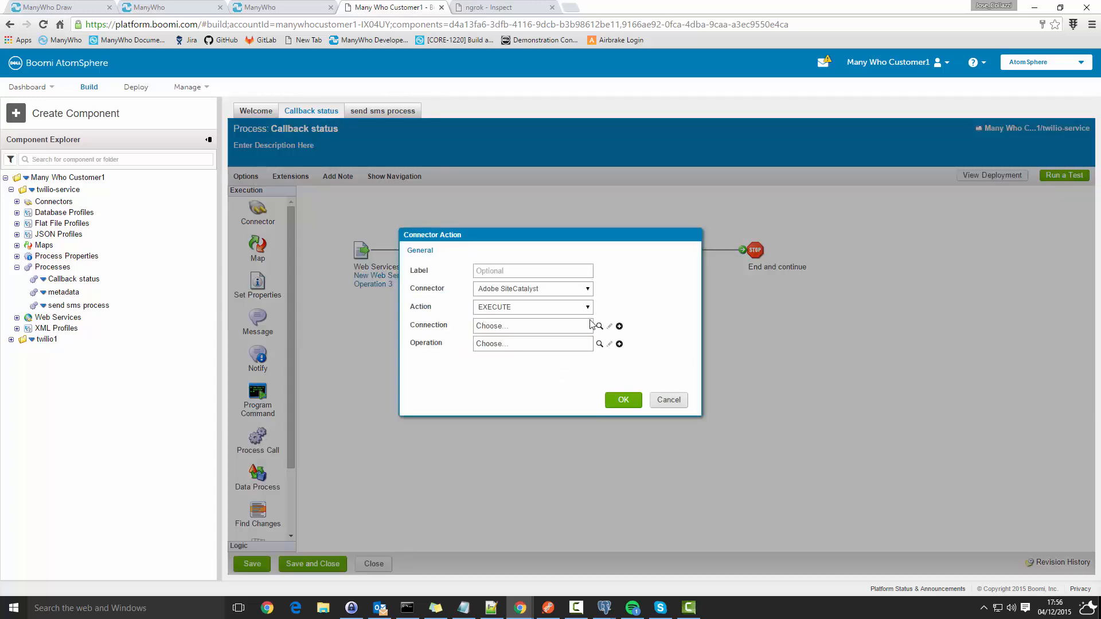
left_click(587, 290)
left_click_drag(587, 329, 590, 357)
left_click(527, 394)
left_click(599, 326)
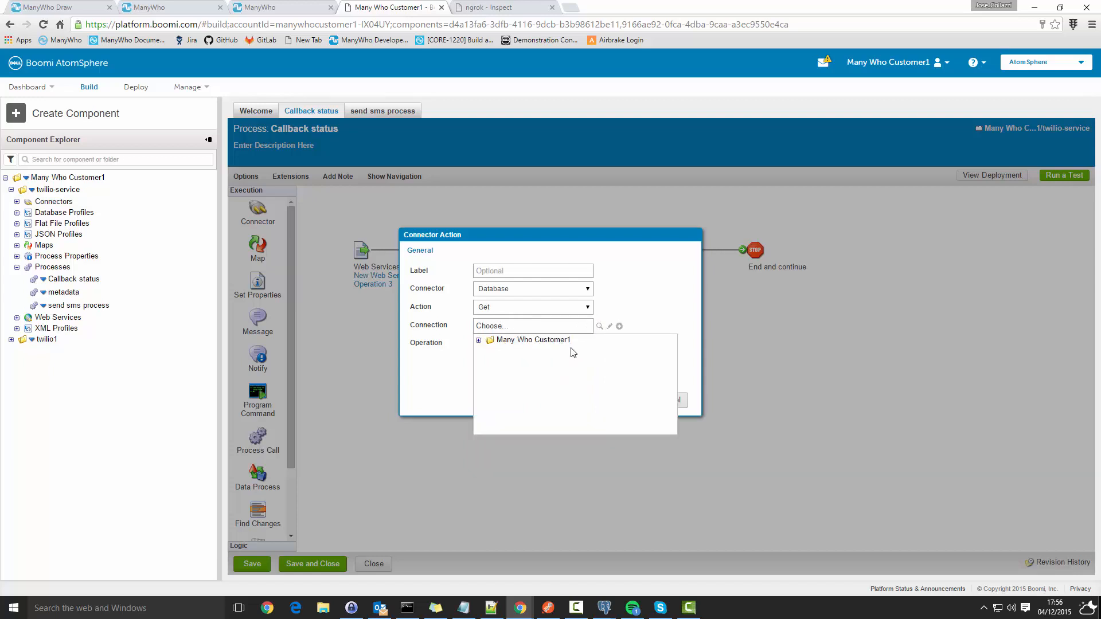
left_click(484, 351)
left_click(490, 363)
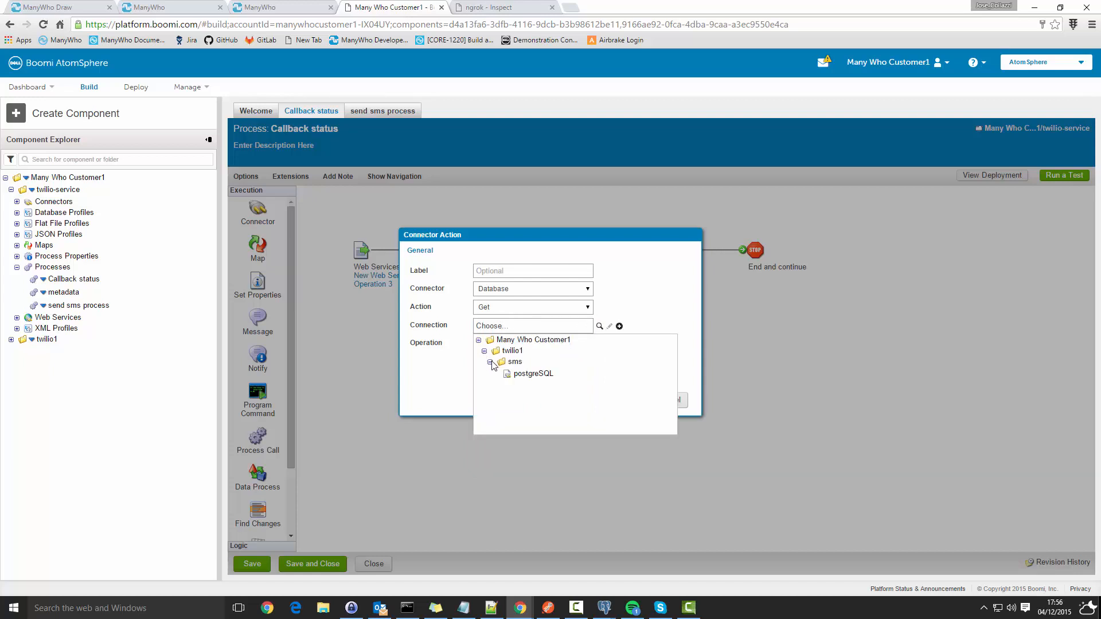
left_click(527, 374)
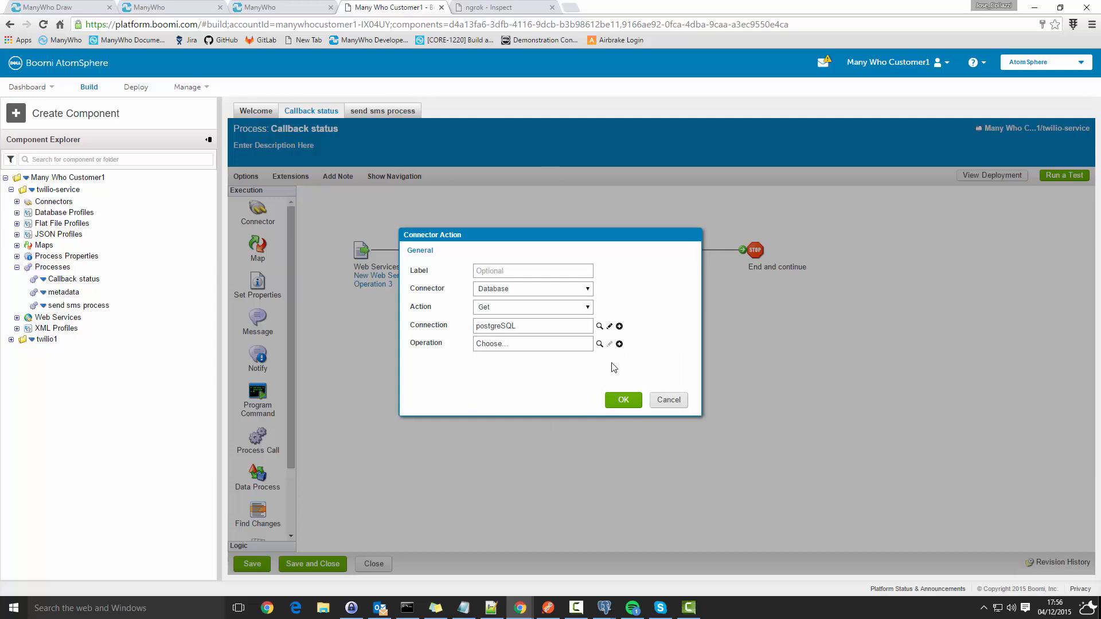
- Create a new database operation for the connector, with a new database profile, and select the profile's Statement
left_click(619, 344)
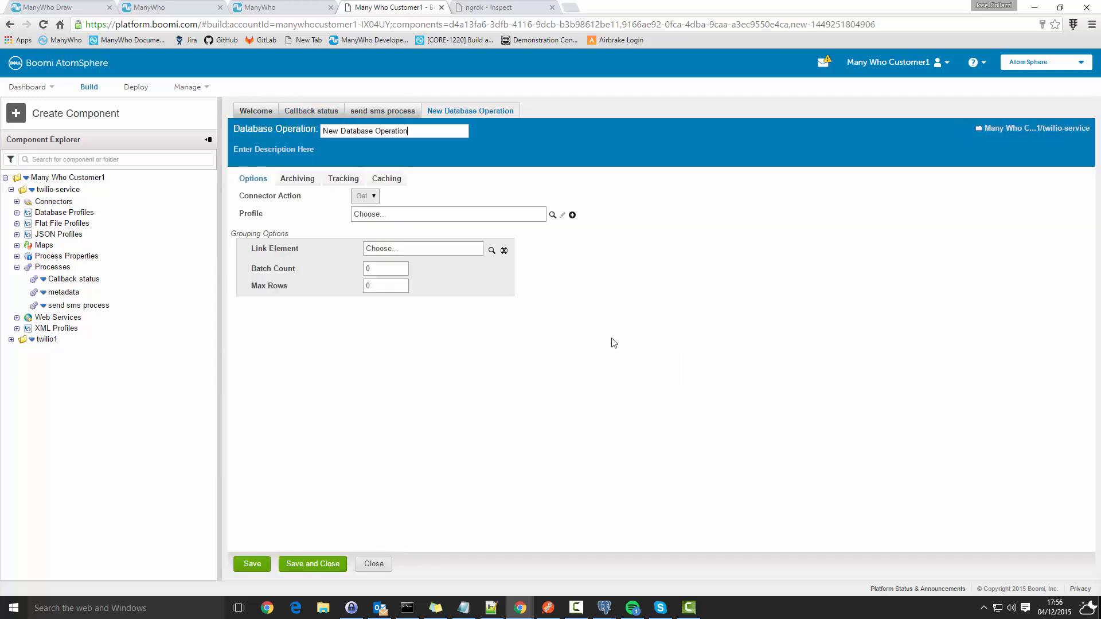
left_click(572, 217)
left_click(283, 192)
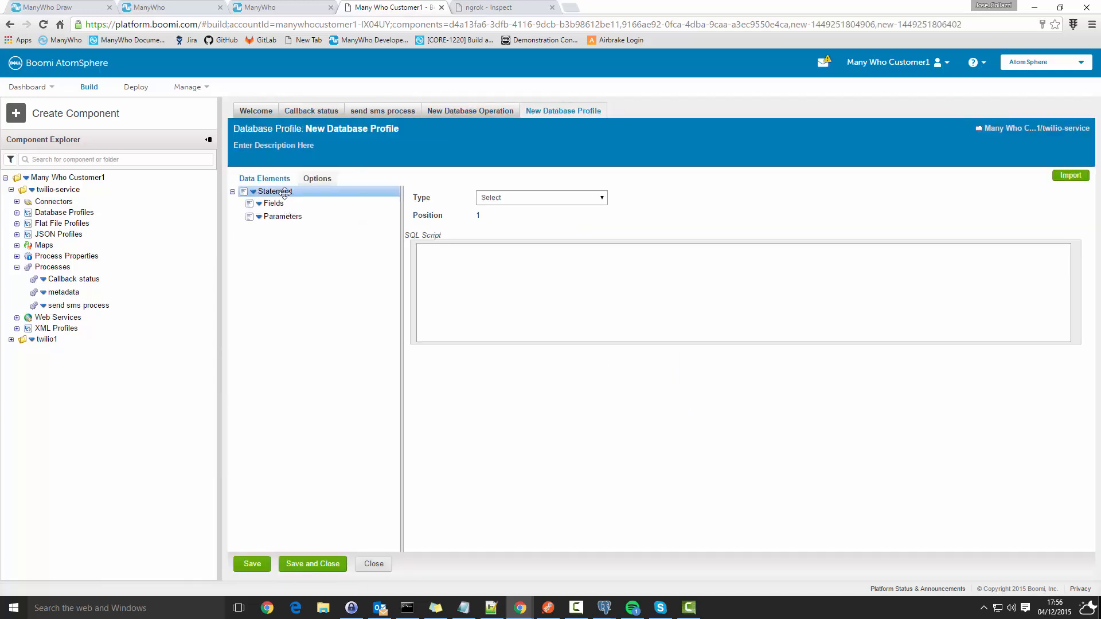
- Start a database import for the profile through the twilio-service atom and the postgreSQL connection
left_click(1072, 176)
left_click(536, 204)
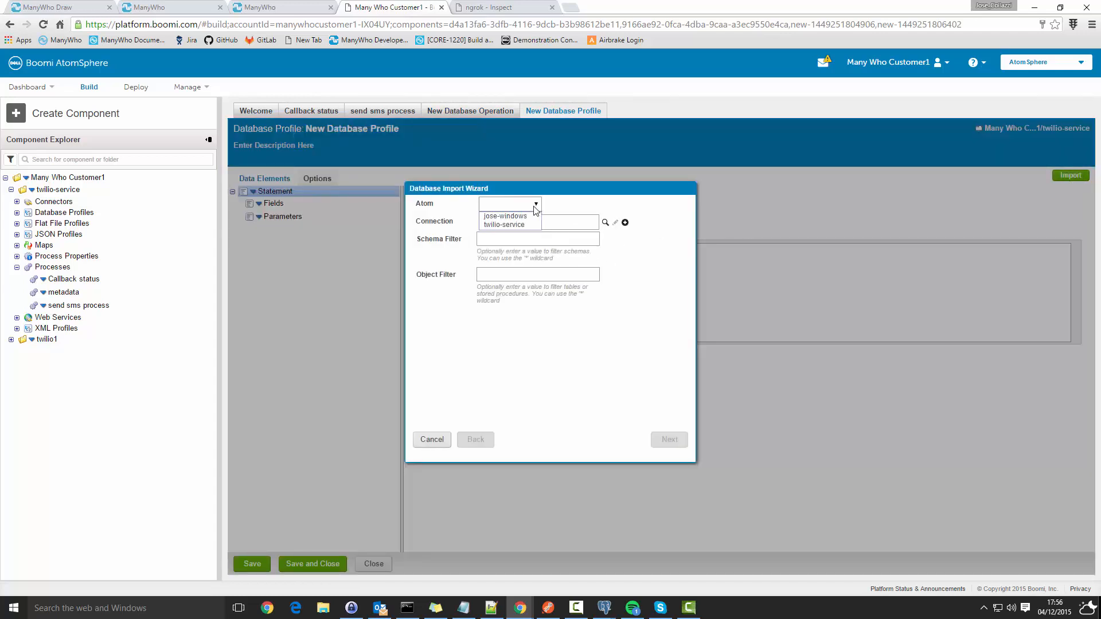
left_click(518, 221)
left_click(607, 222)
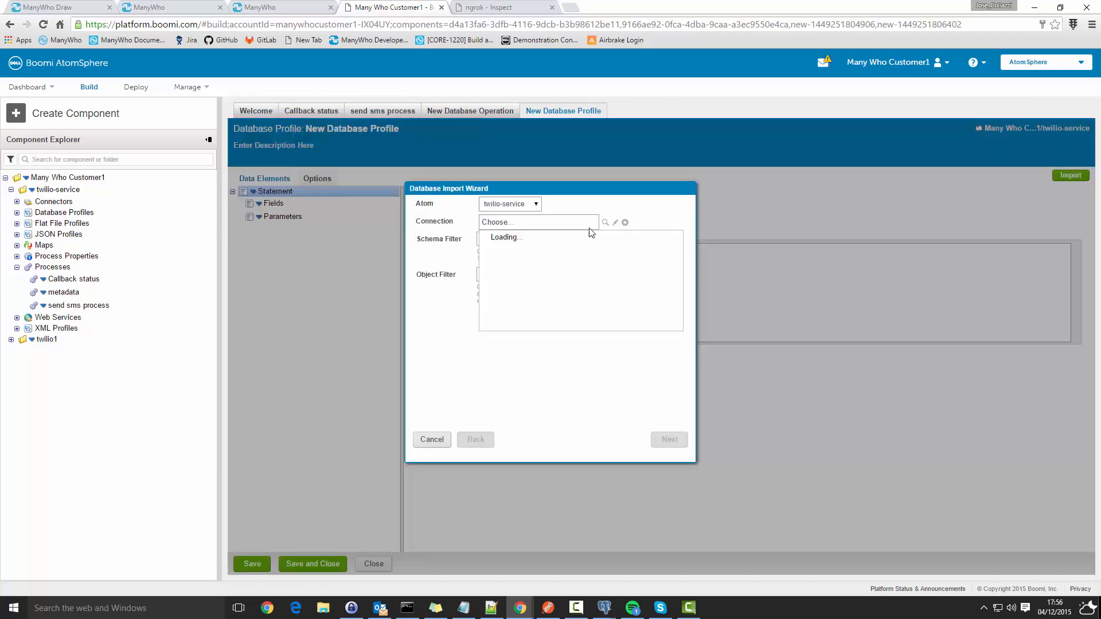
left_click(491, 249)
left_click(497, 259)
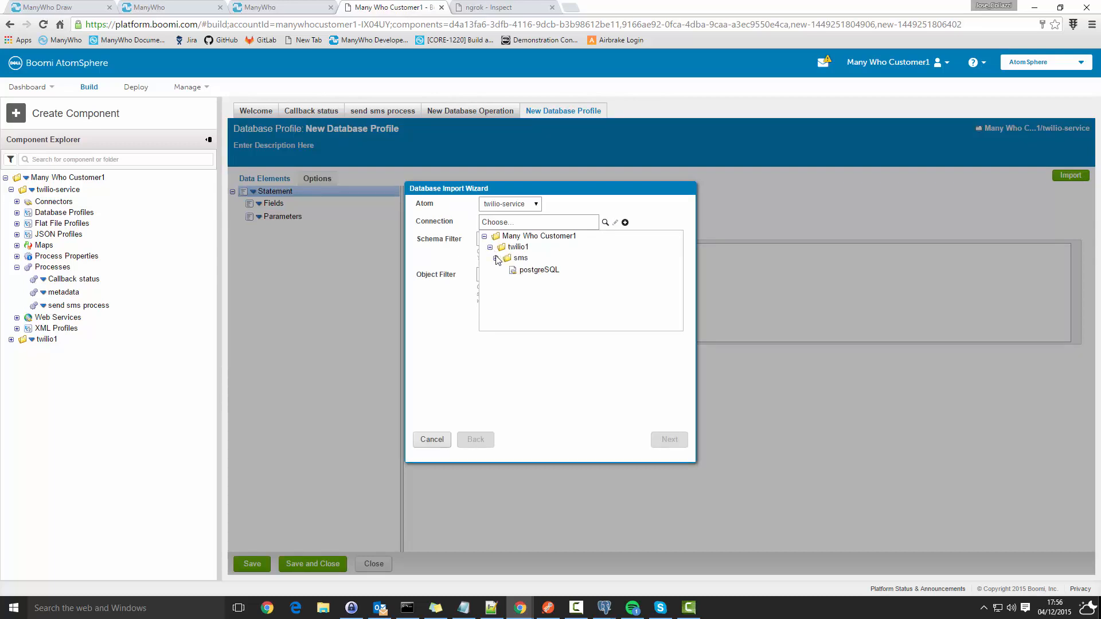
left_click(538, 270)
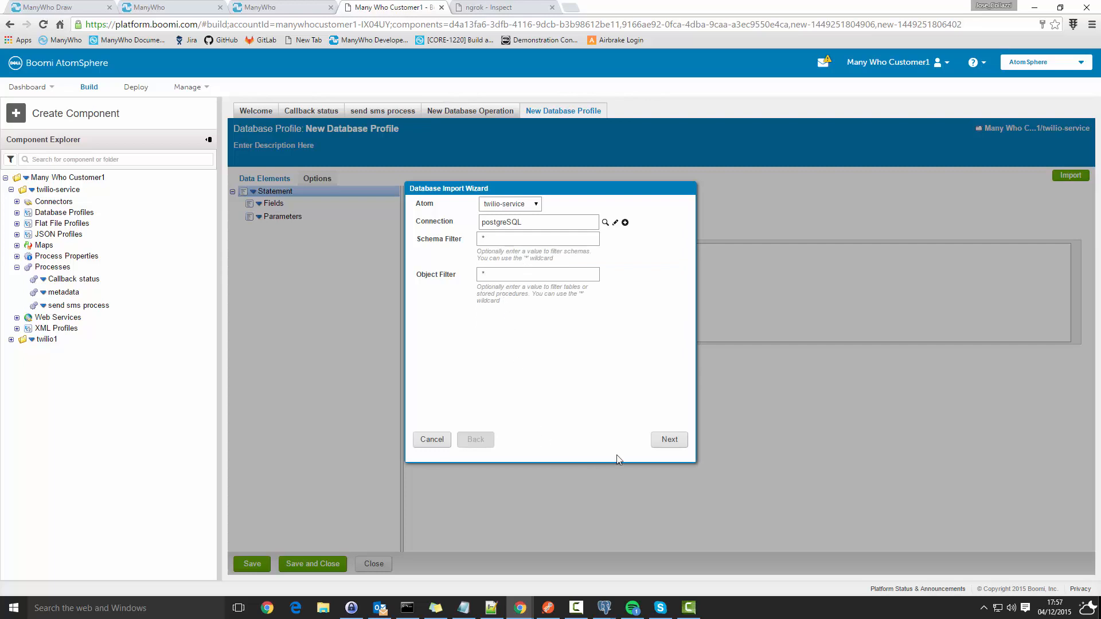
left_click(666, 441)
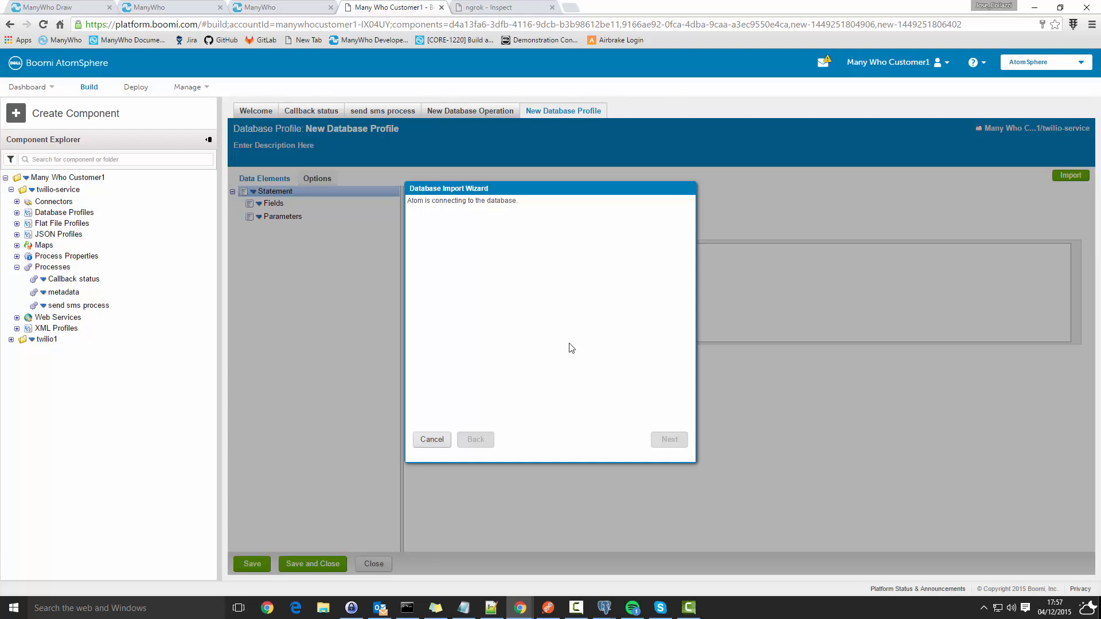
- Import the sms_sid, tenant_id and token columns of the sms_track table into the profile
left_click(431, 219)
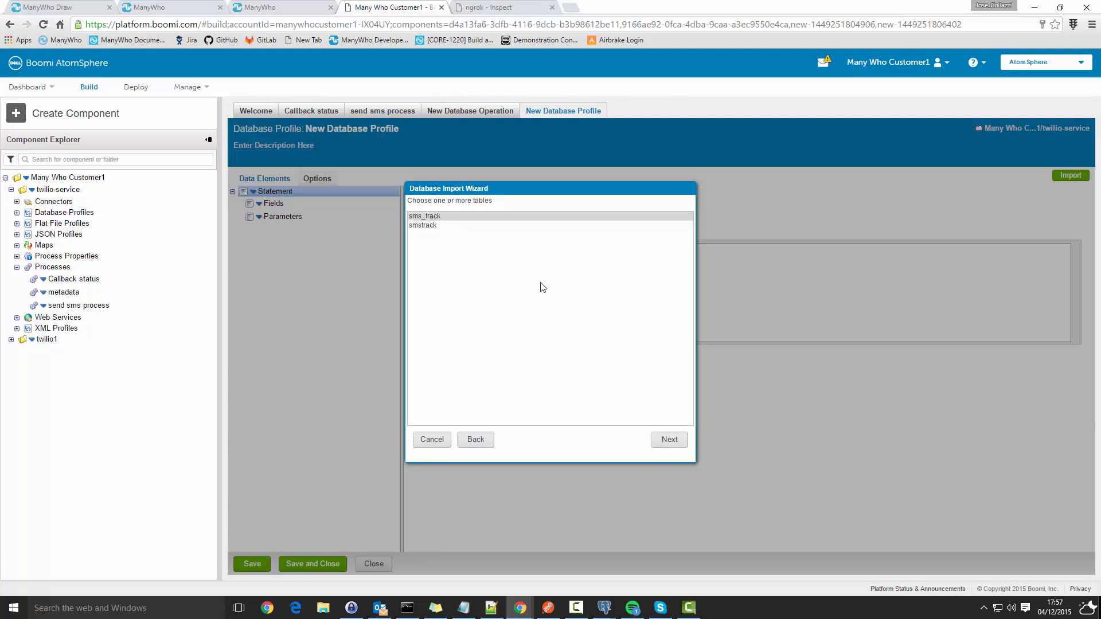
left_click(669, 440)
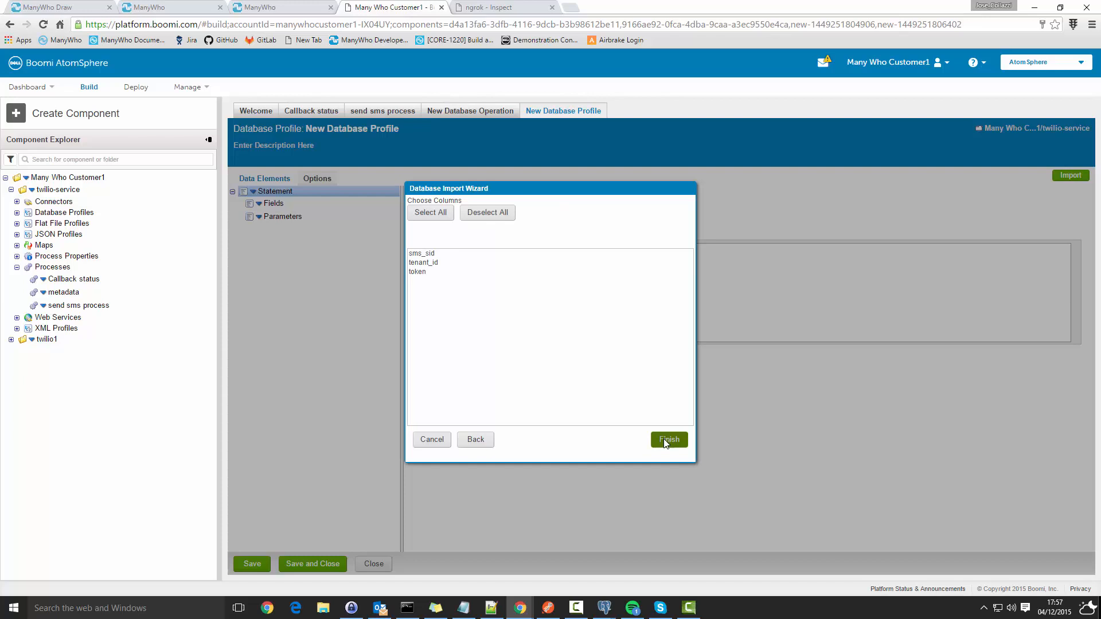
left_click_drag(434, 254, 435, 272)
left_click(670, 439)
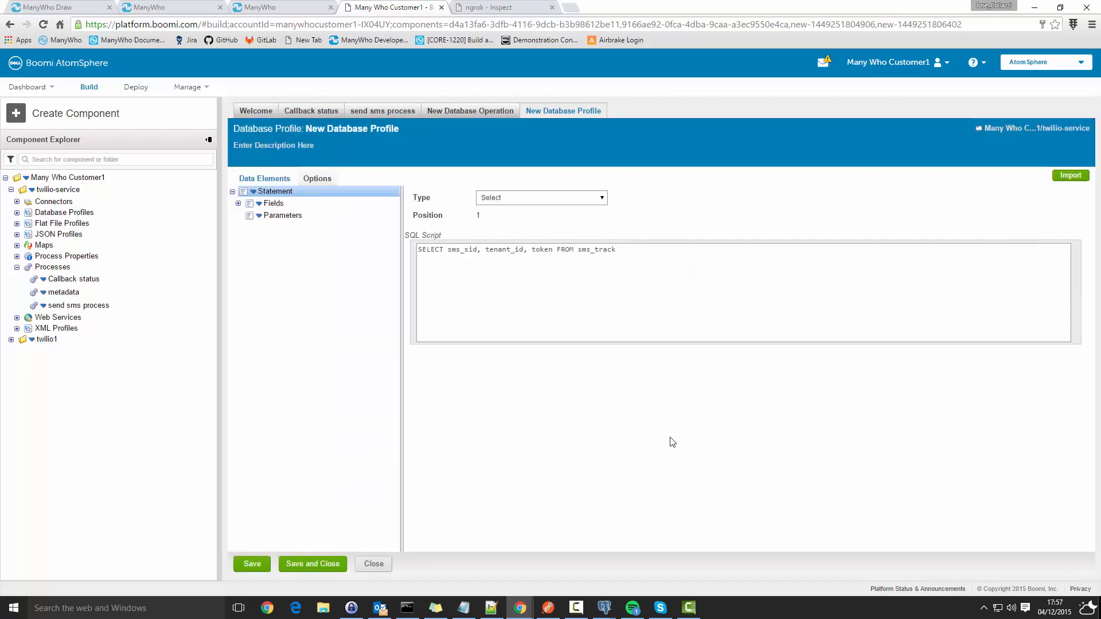
- Append "where sms_sid = ?" to the SQL script and add a statement parameter named "sms_sid="
left_click(238, 204)
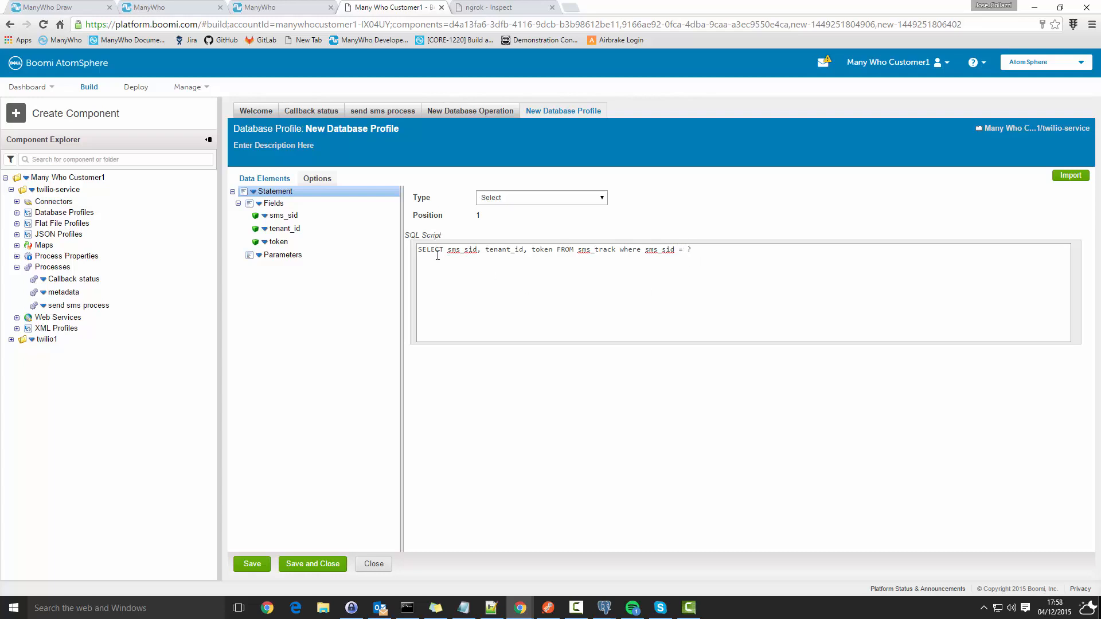
right_click(261, 256)
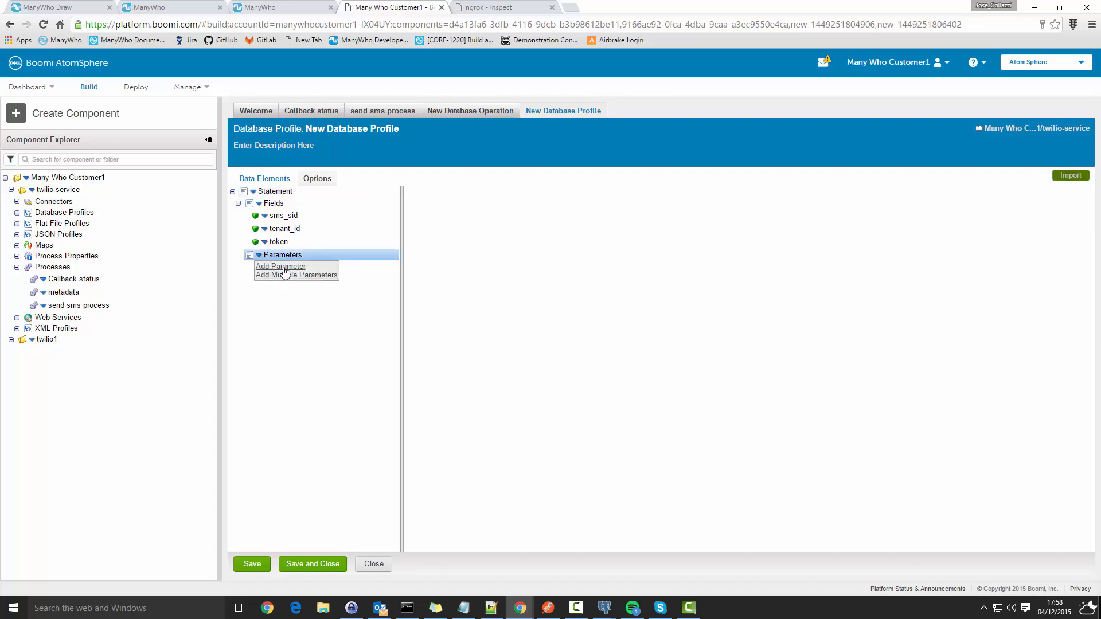
left_click(284, 268)
left_click(293, 265)
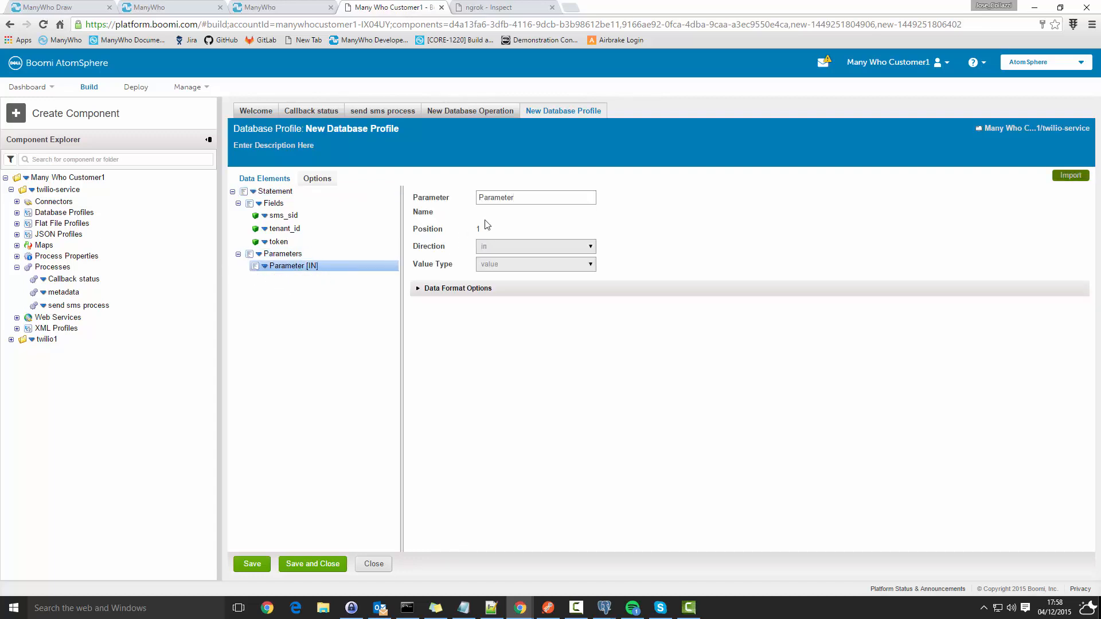
left_click_drag(512, 196, 466, 201)
type("sms_sid =")
key("BackSpace")
key("BackSpace")
type("=")
- Save and close the database profile and the database operation, and confirm the Database connector
left_click(316, 566)
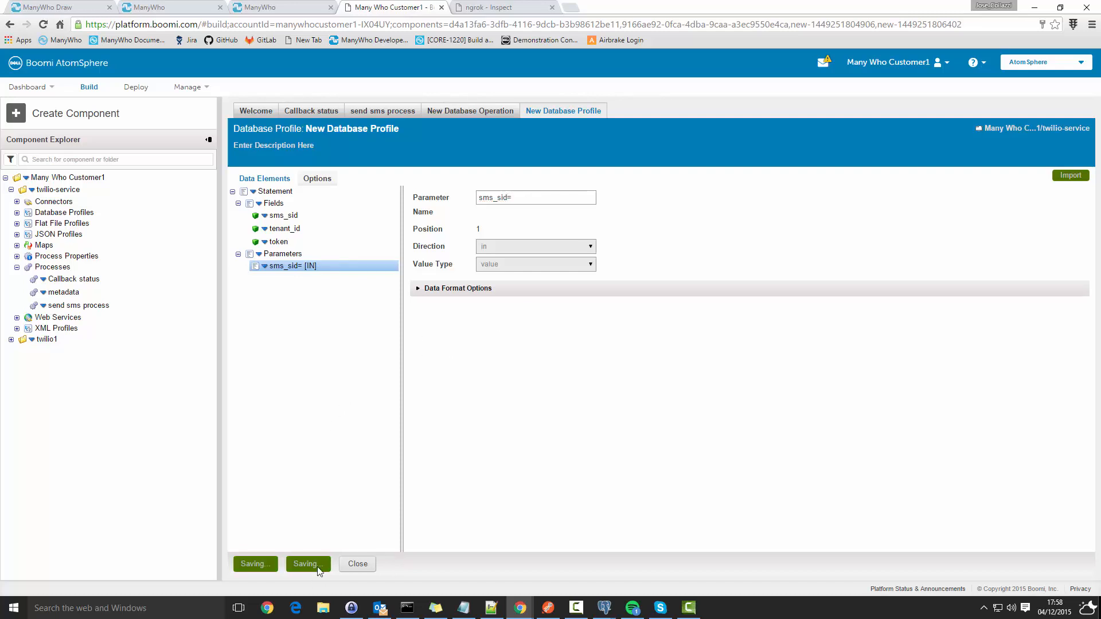
left_click(313, 565)
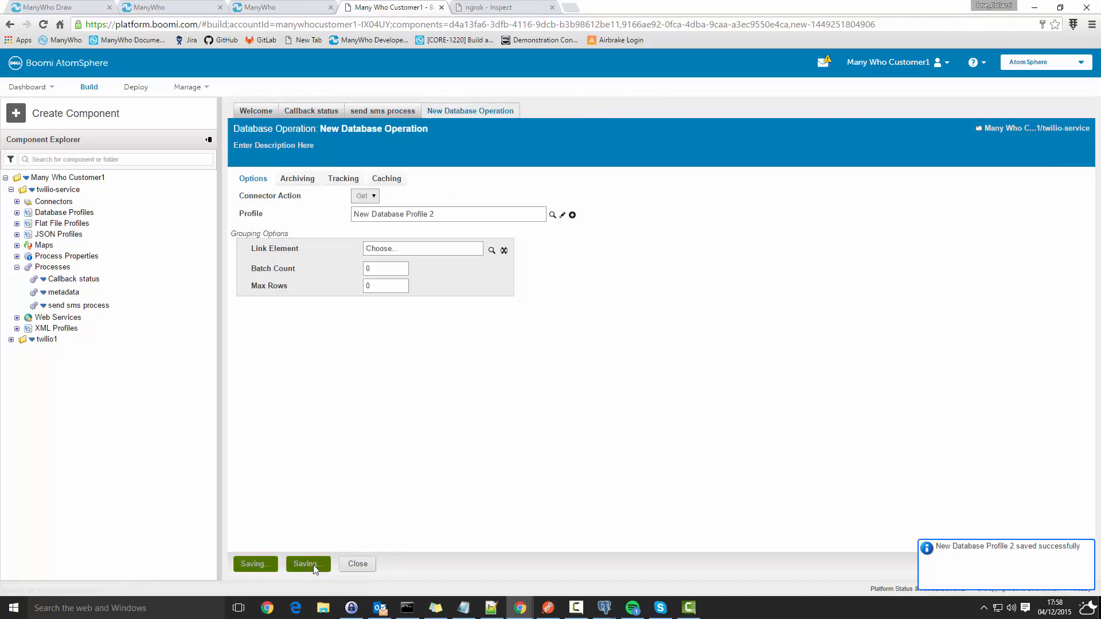
left_click(623, 400)
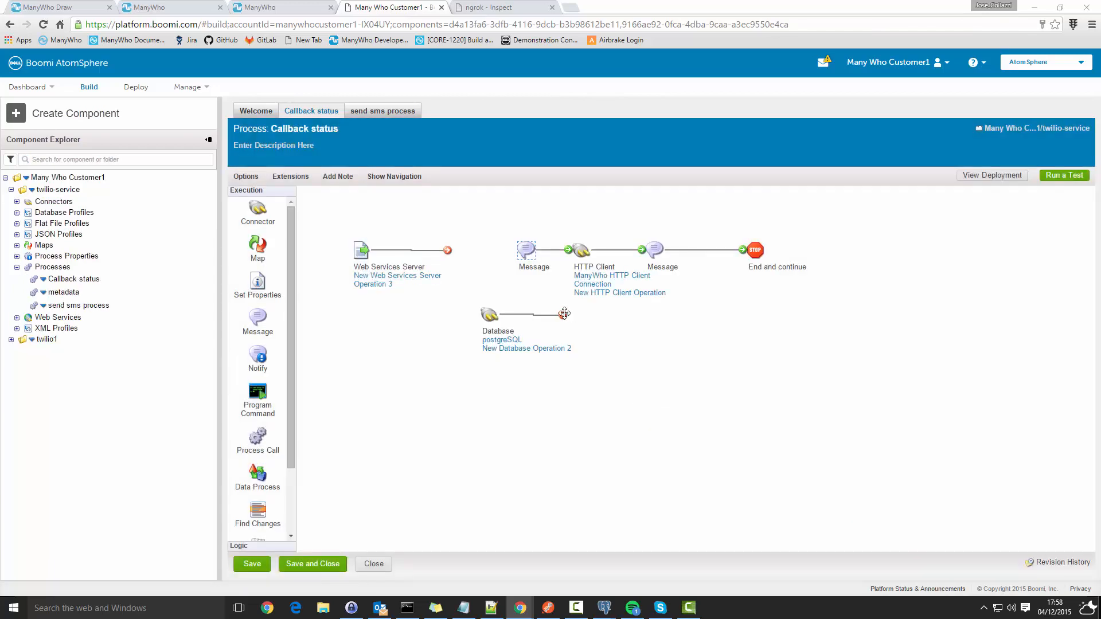
- Shift the Message, HTTP Client and end shapes to make room, and place the Database connector in front, linked to the first Message
left_click_drag(546, 319, 531, 312)
left_click_drag(566, 248, 796, 291)
left_click_drag(581, 251, 700, 251)
left_click(616, 347)
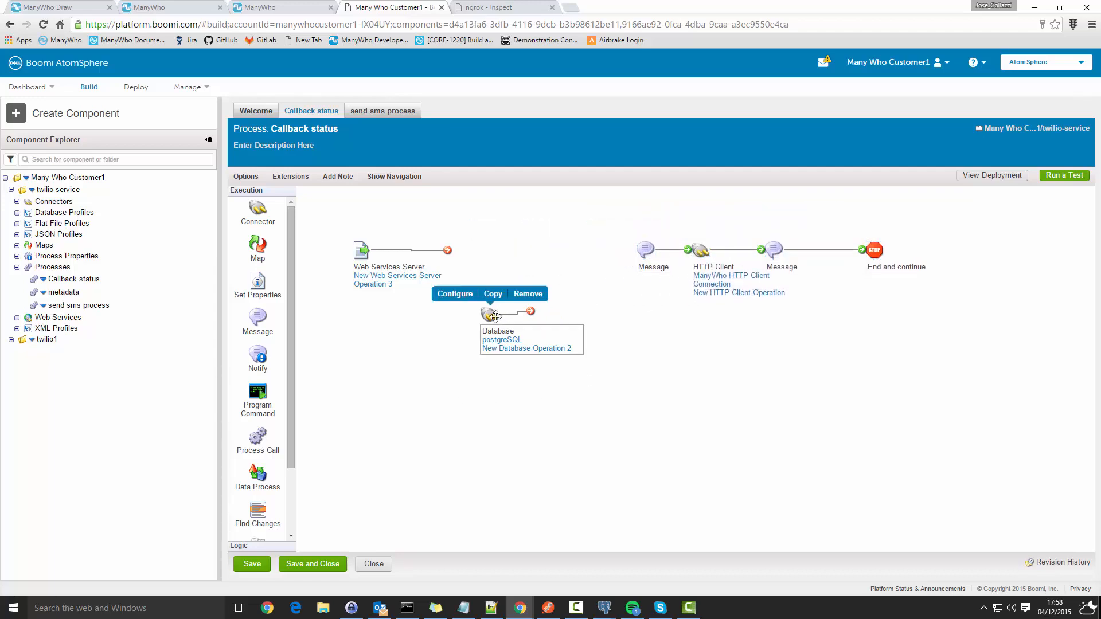
left_click_drag(491, 314, 643, 250)
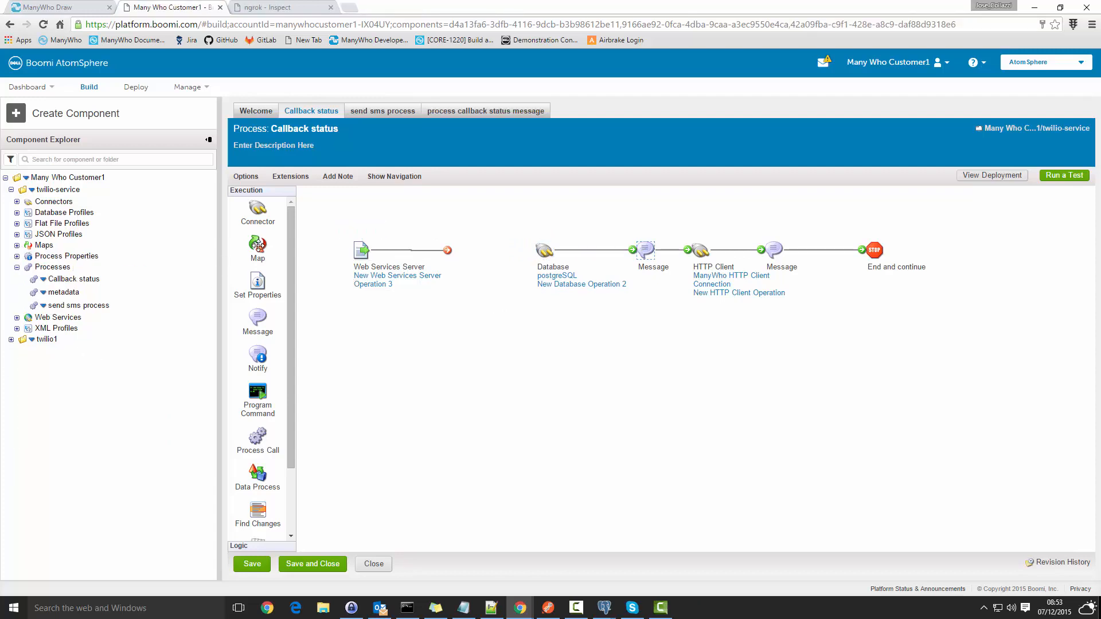
- Add a Map shape before the Database connector and create its map with the twilio-service callback Flat File Profile as source
left_click_drag(257, 246, 490, 258)
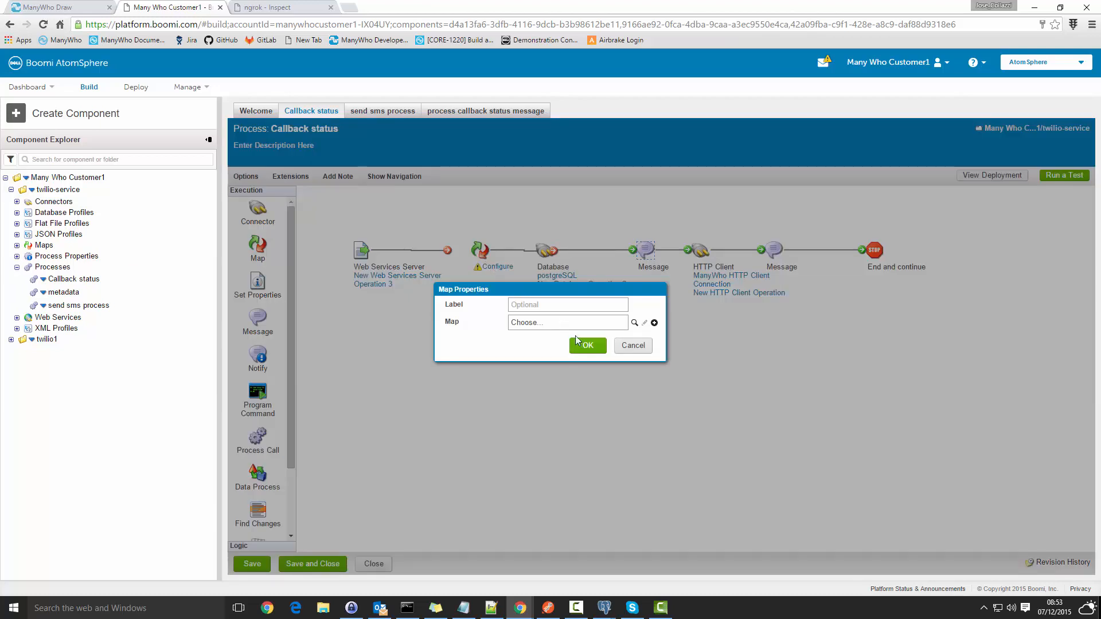
left_click(654, 323)
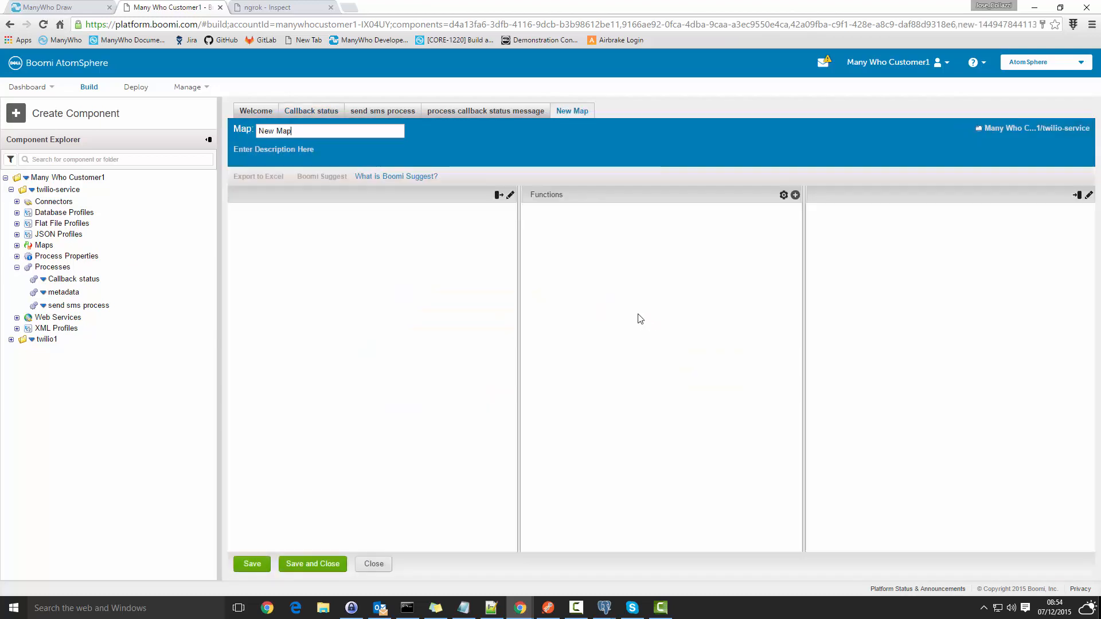
left_click(497, 196)
left_click(481, 207)
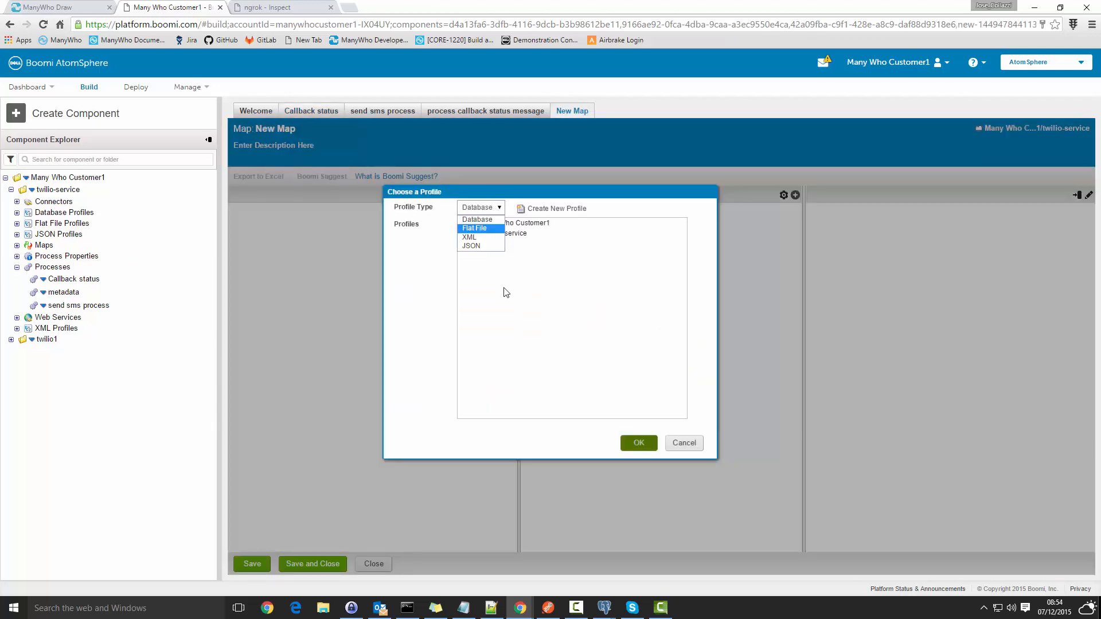
left_click(474, 227)
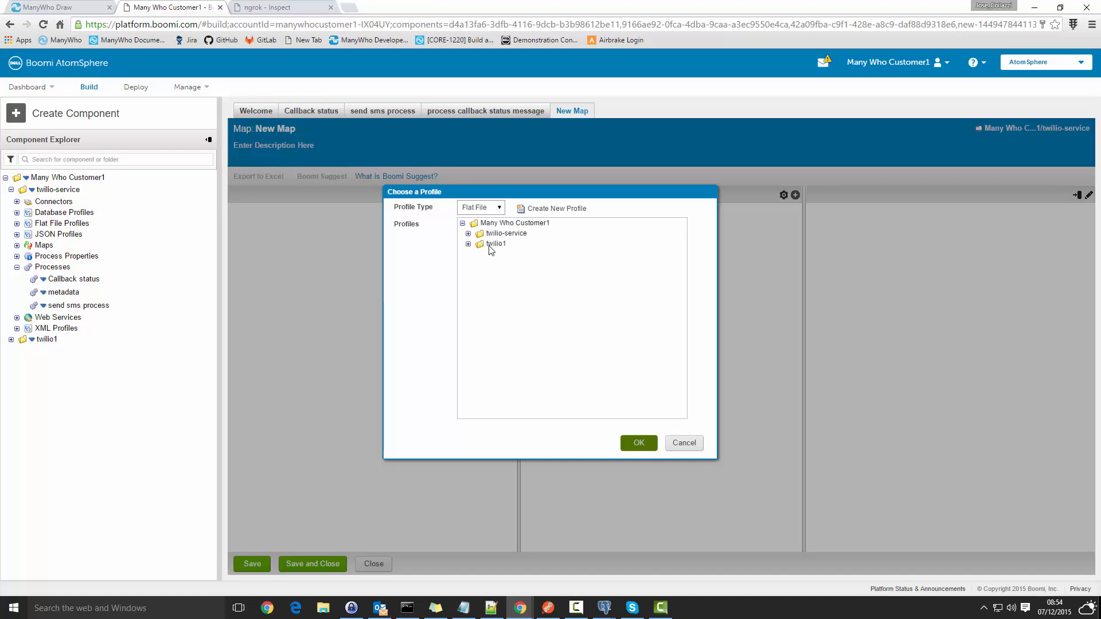
left_click(468, 233)
left_click(523, 246)
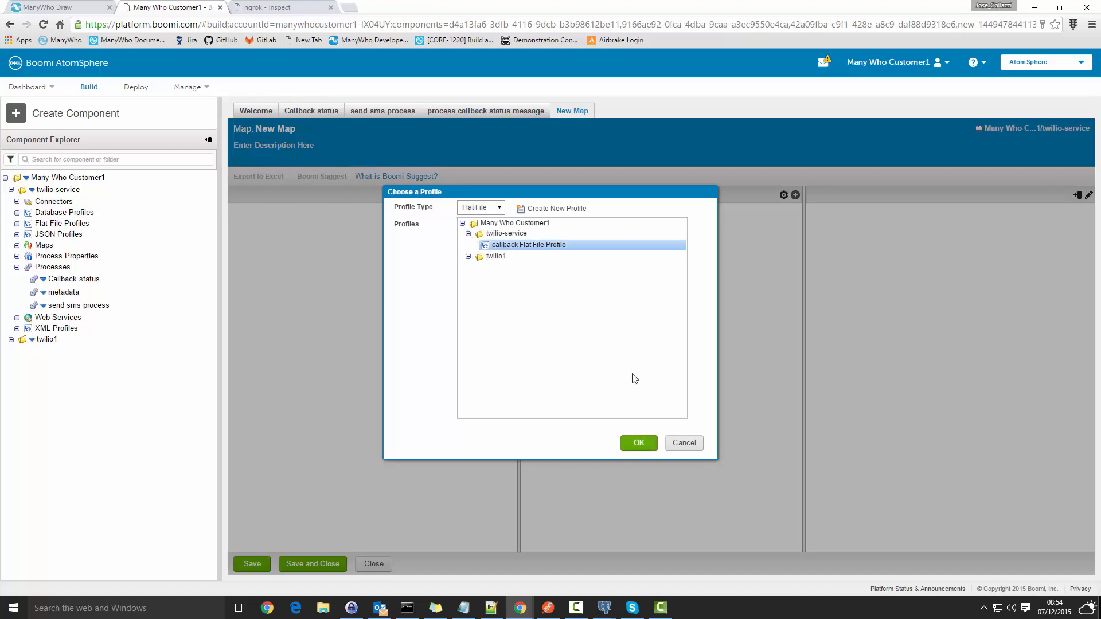
left_click(641, 442)
left_click(239, 220)
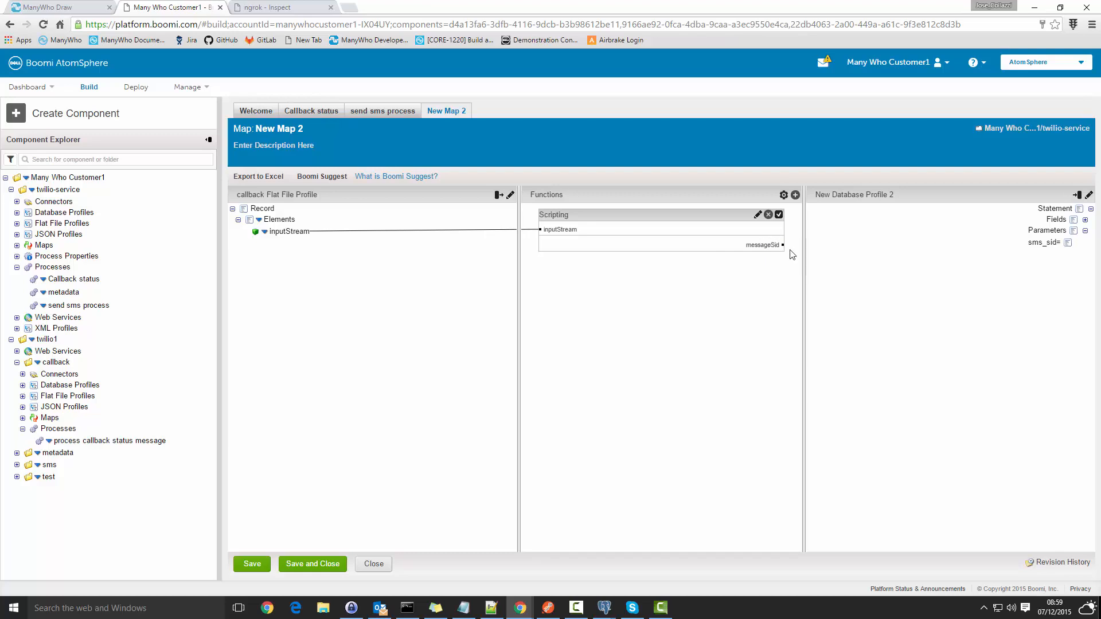
- Map the scripting function's messageSid output to the destination's sms_sid field, and link the saved Map shape to the Database connector
left_click(1086, 220)
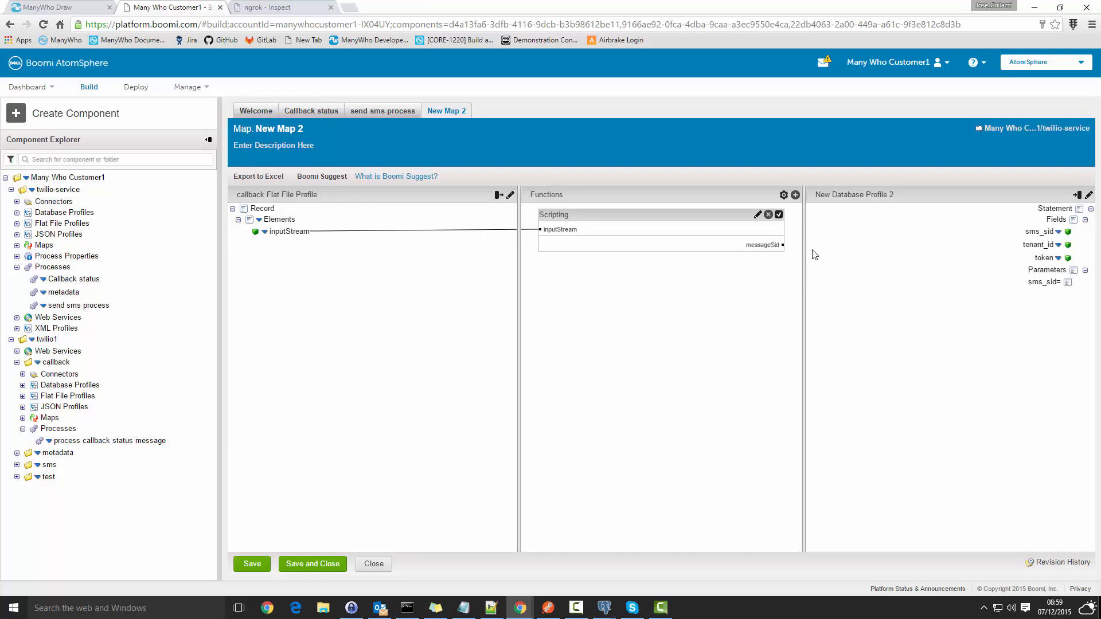
left_click_drag(768, 245, 1037, 235)
left_click(320, 565)
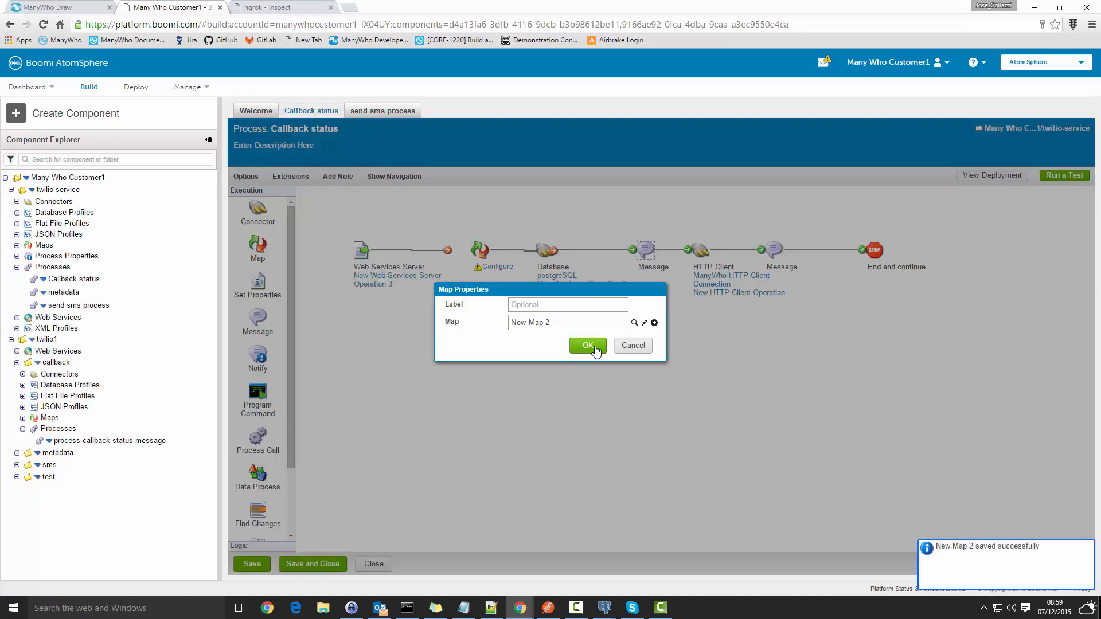
left_click(588, 345)
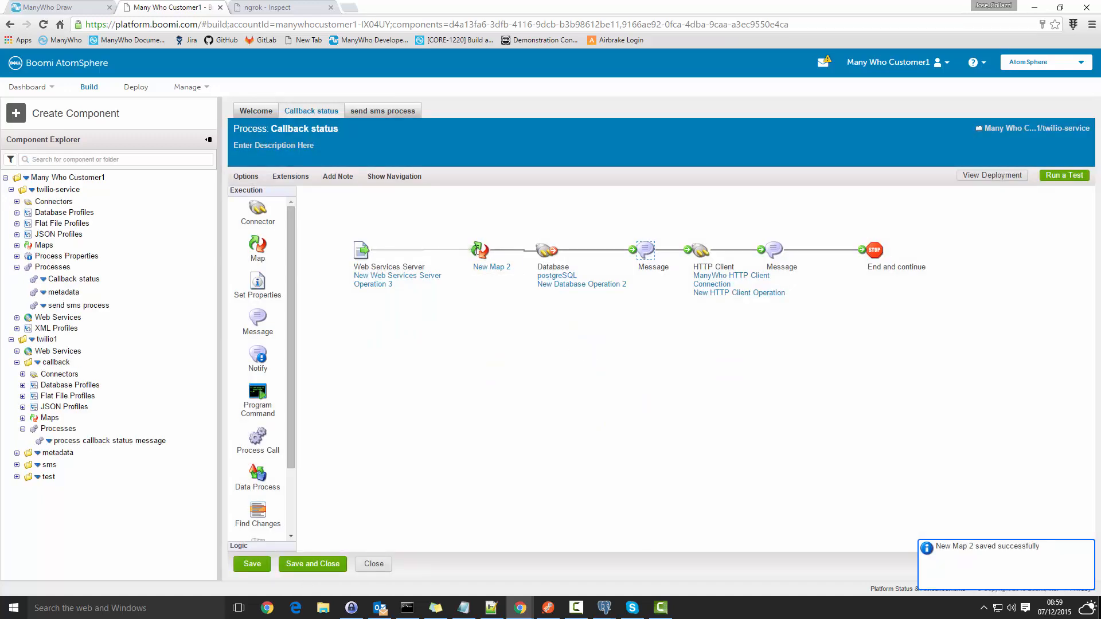
mouse_move(546, 250)
left_mouse_down()
mouse_move(572, 250)
mouse_move(530, 249)
mouse_move(557, 251)
left_mouse_up()
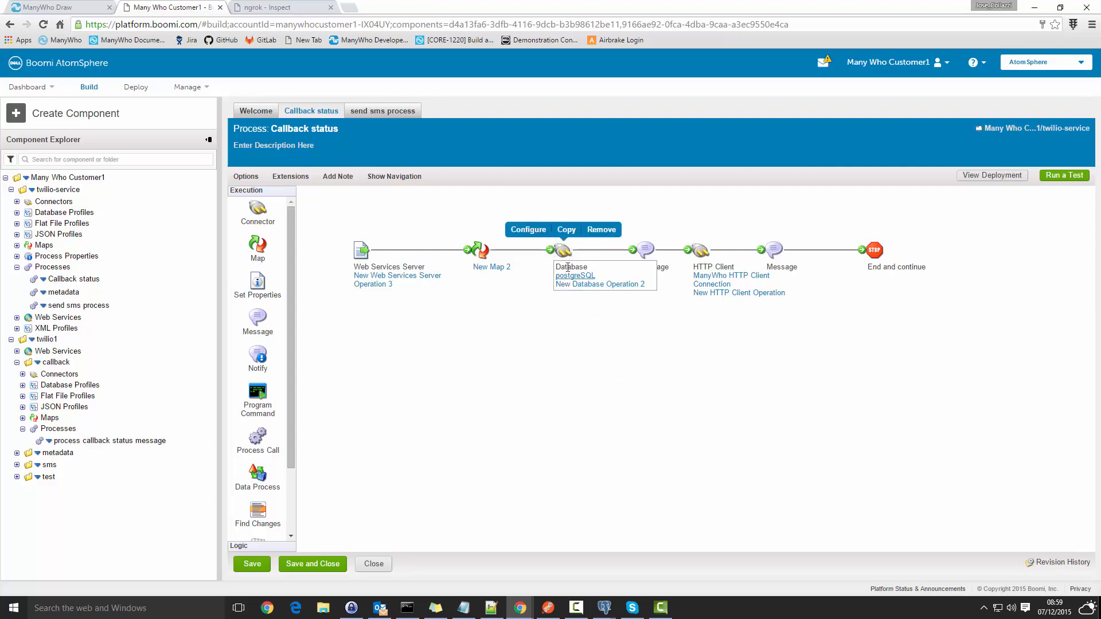
- Add a parameter to the Database connector with sms_sid= as its input
left_click(528, 229)
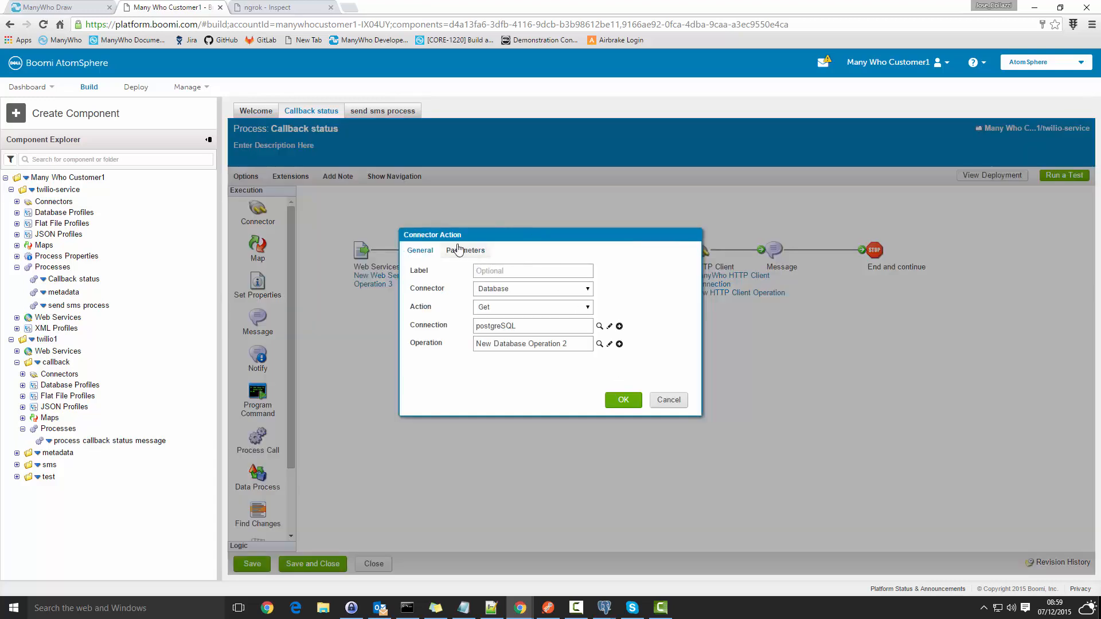
left_click(459, 250)
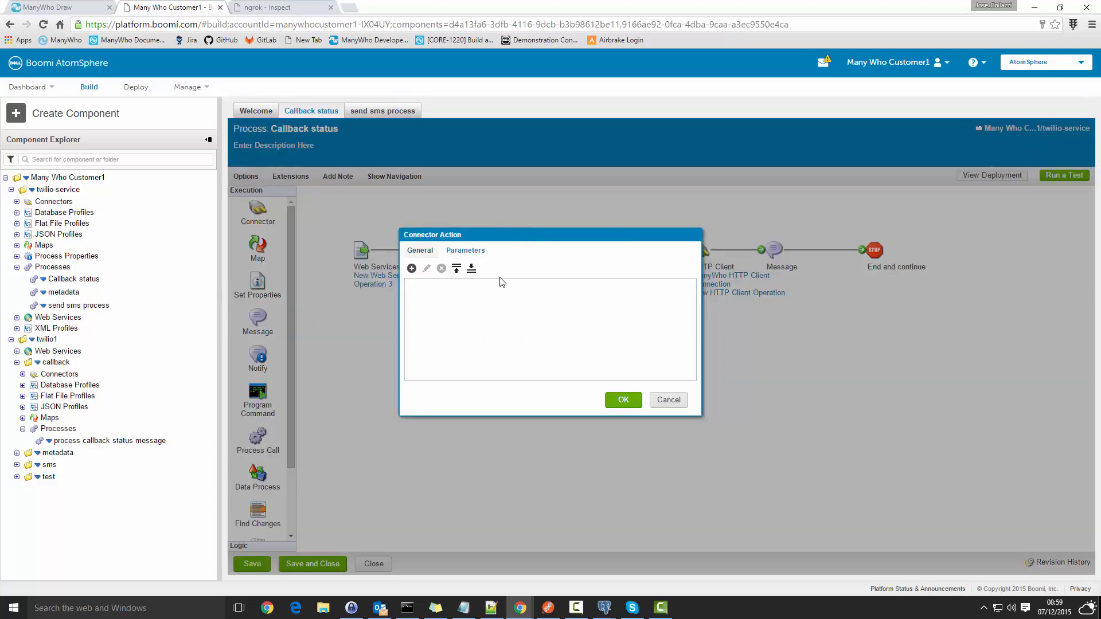
left_click(410, 269)
left_click(637, 180)
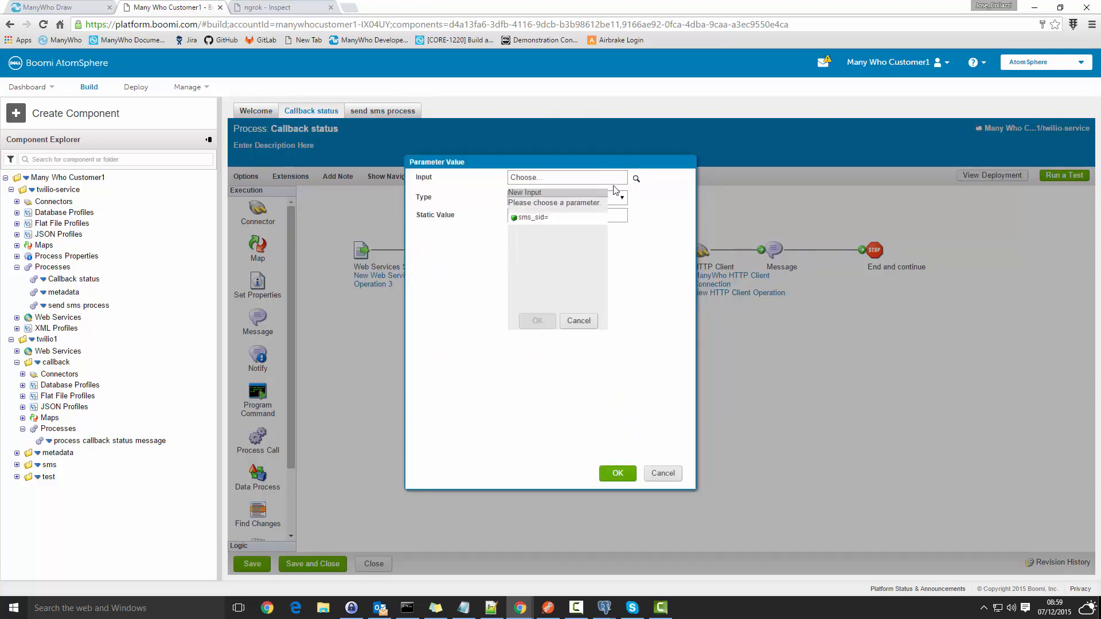
left_click(546, 219)
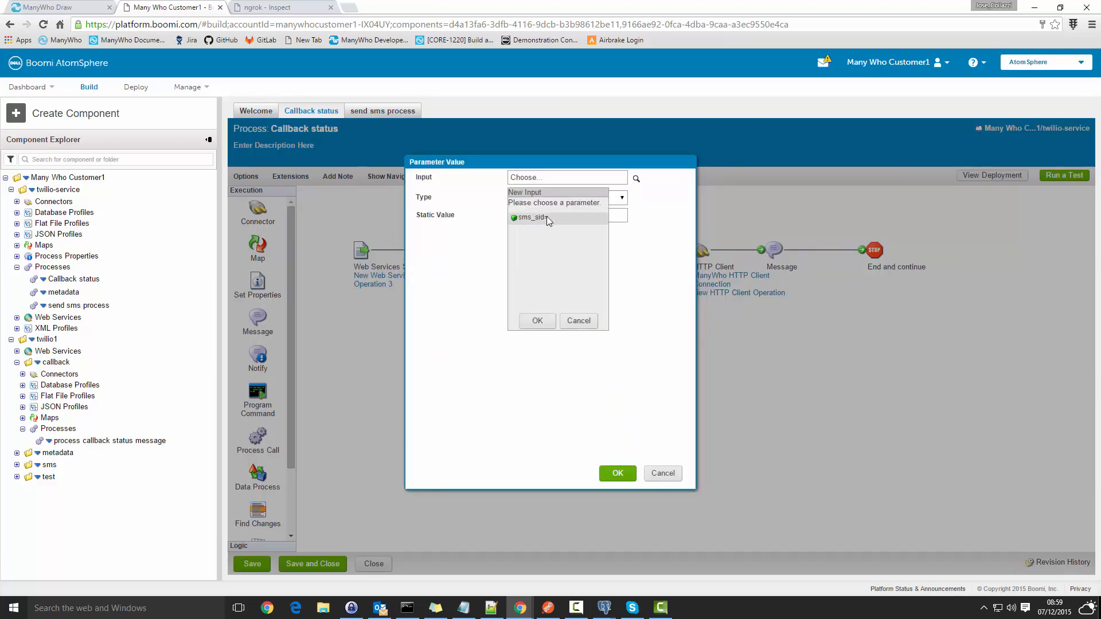
left_click(537, 321)
- Set the parameter's value to the sms_sid profile element of the database profile New Database Profile 2, and confirm it
left_click(617, 198)
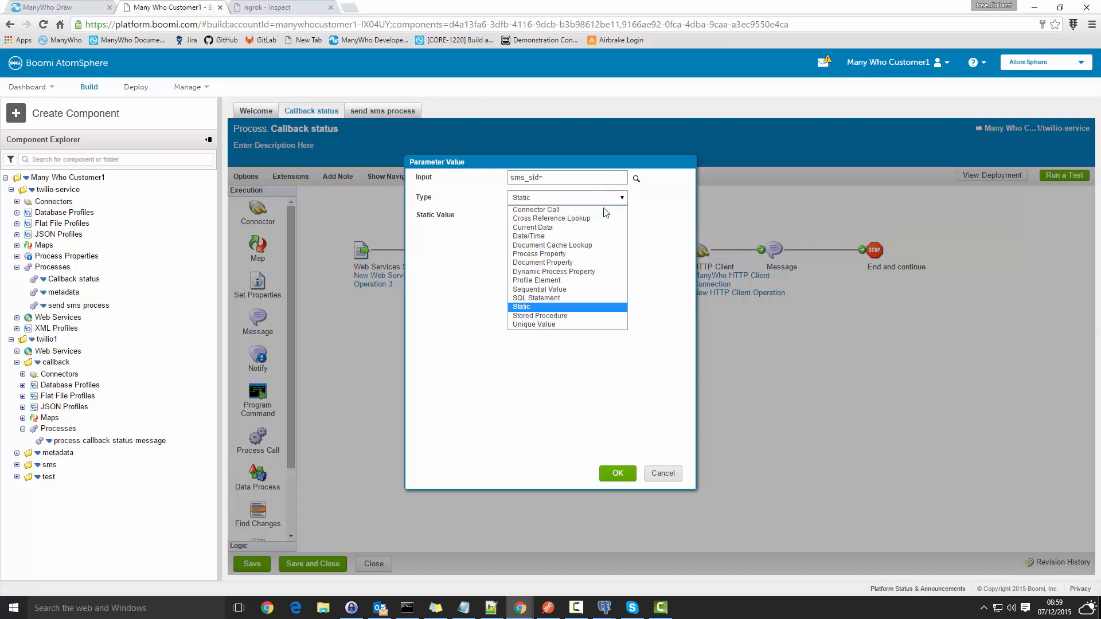
left_click(559, 280)
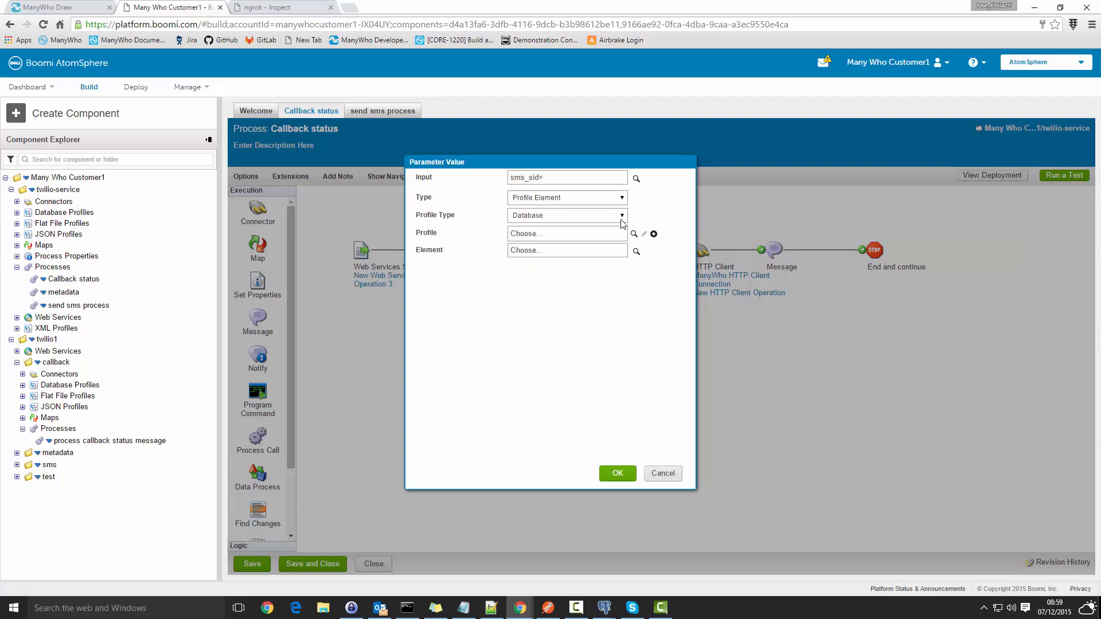
left_click(634, 234)
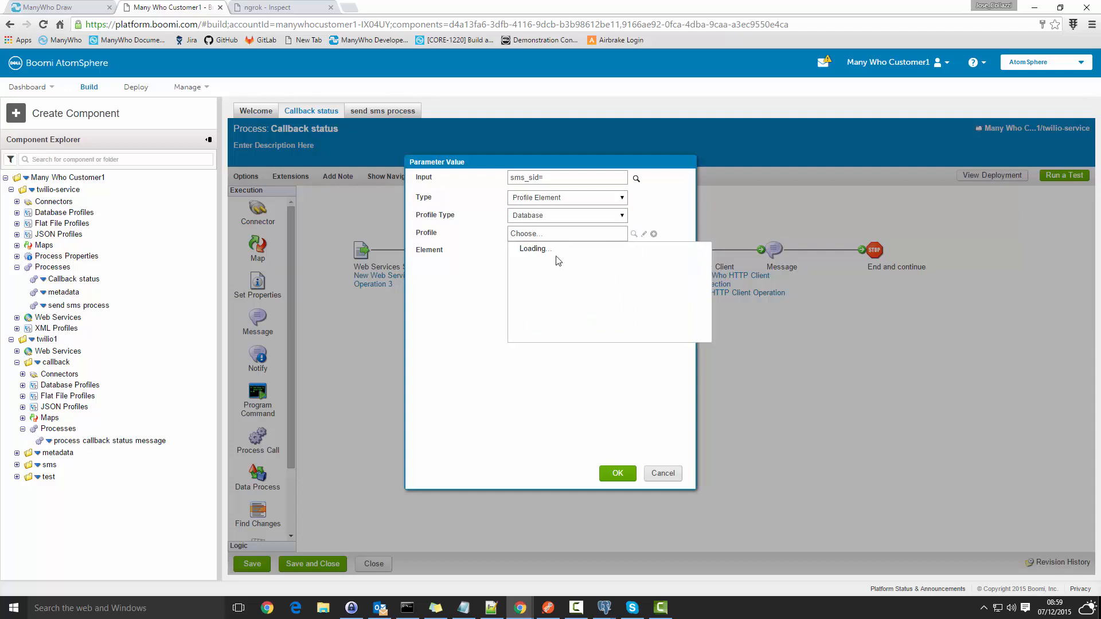
left_click(519, 259)
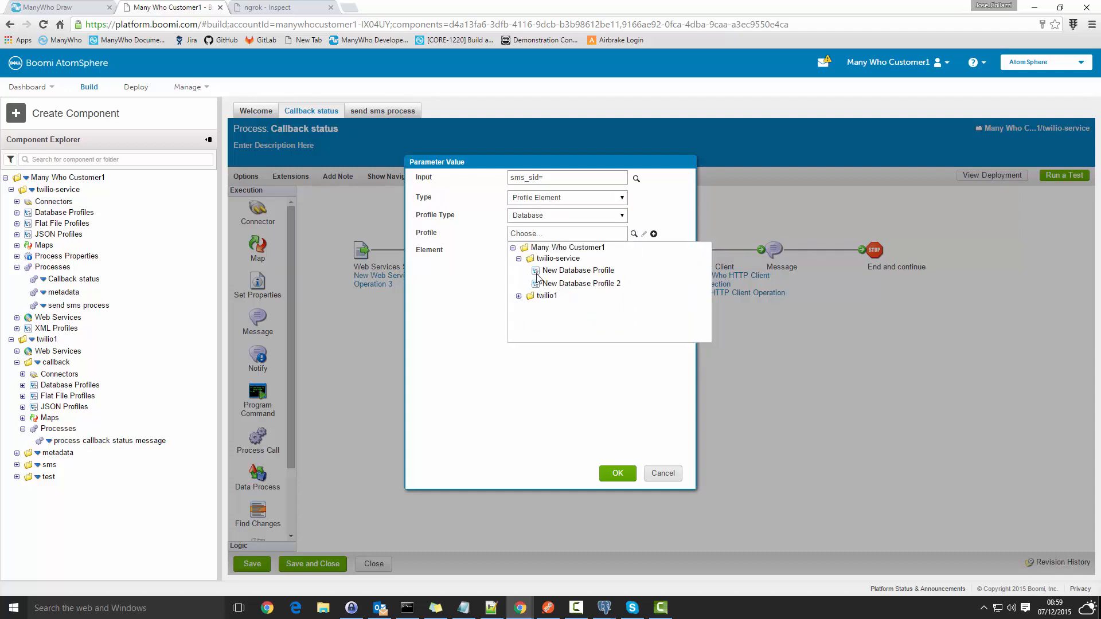
left_click(576, 284)
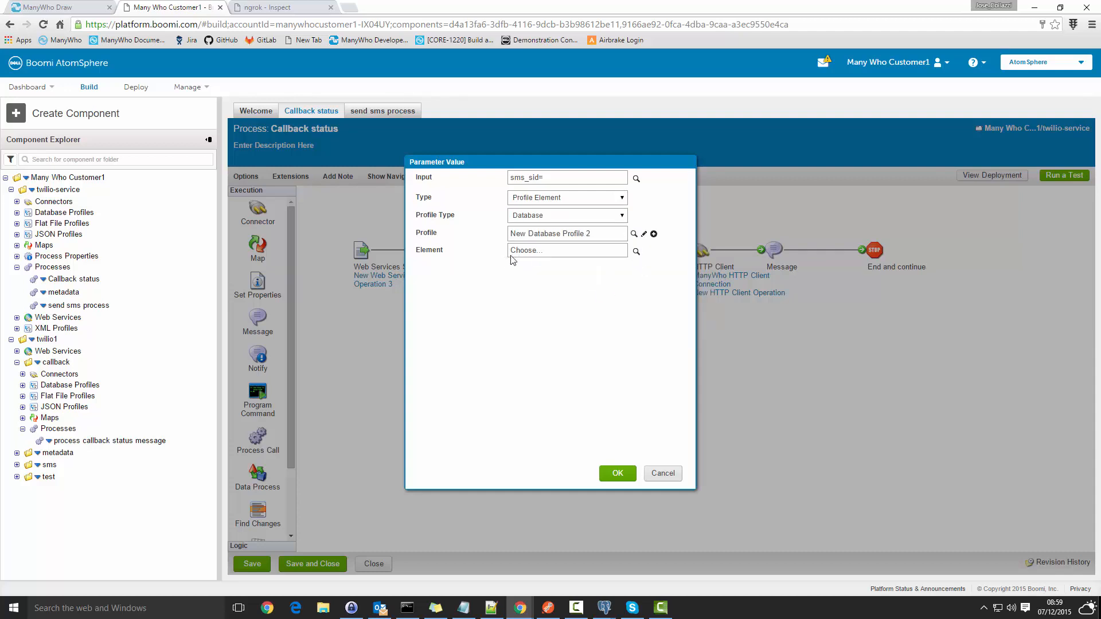
left_click(636, 251)
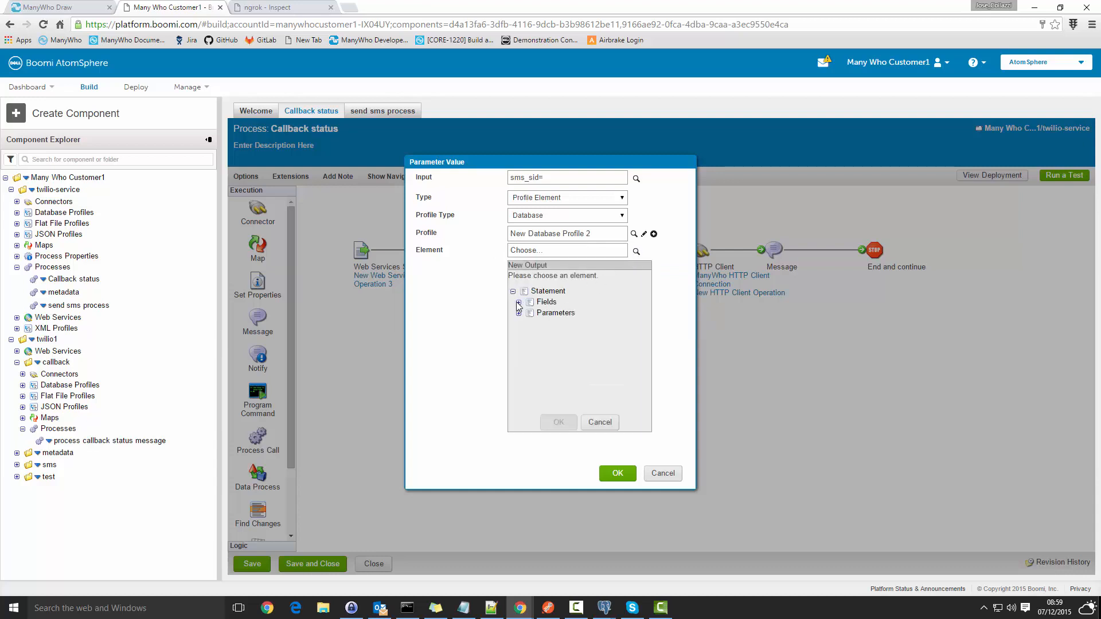
left_click(519, 303)
left_click(559, 315)
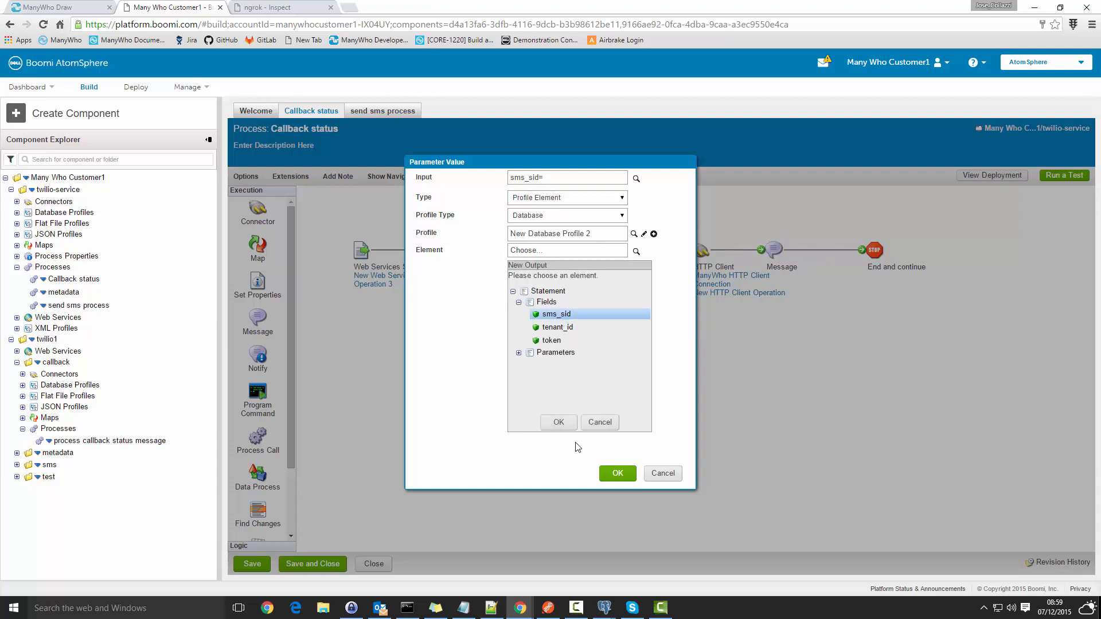
left_click(561, 422)
left_click(617, 474)
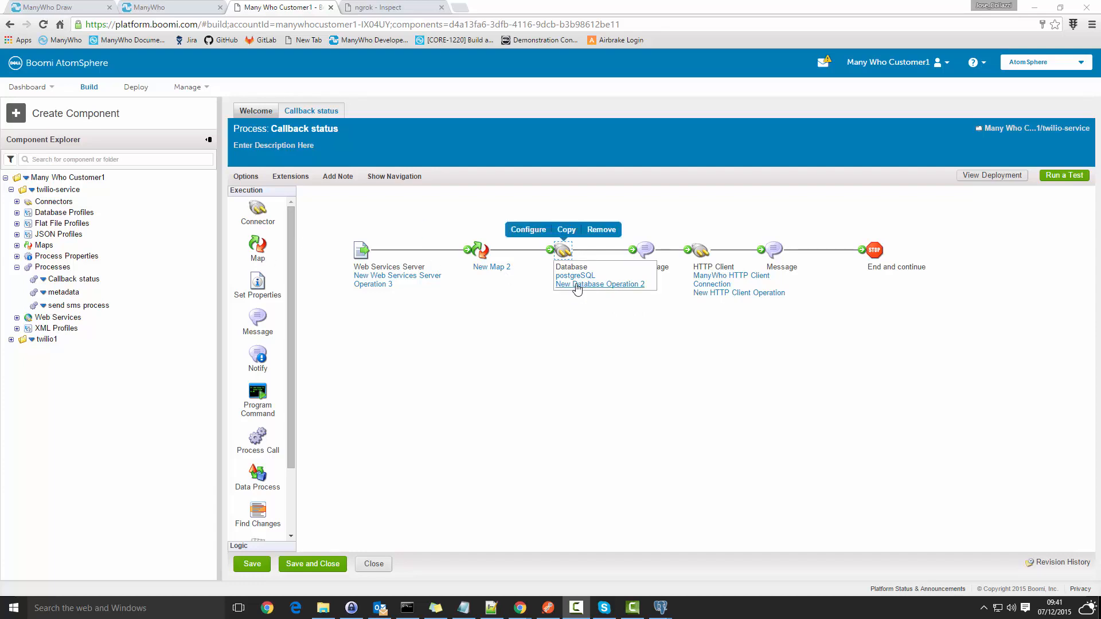
- Place a new connector below the existing Database connector and set it to Database with the Send action
left_click_drag(257, 209, 569, 353)
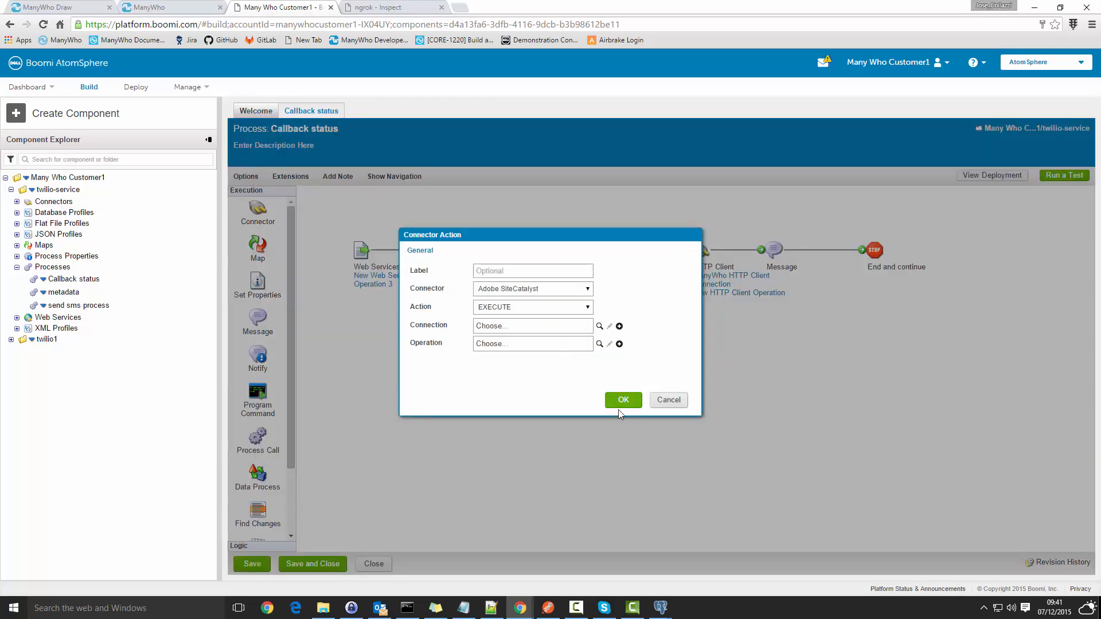
left_click(582, 290)
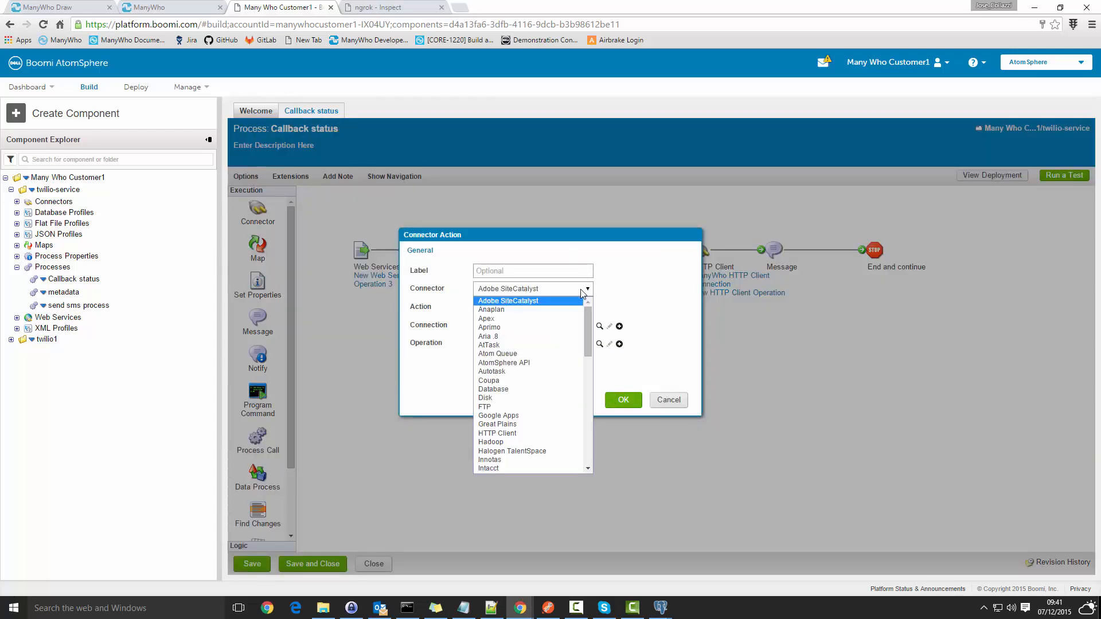
mouse_move(588, 338)
left_mouse_down()
mouse_move(597, 451)
mouse_move(595, 328)
left_mouse_up()
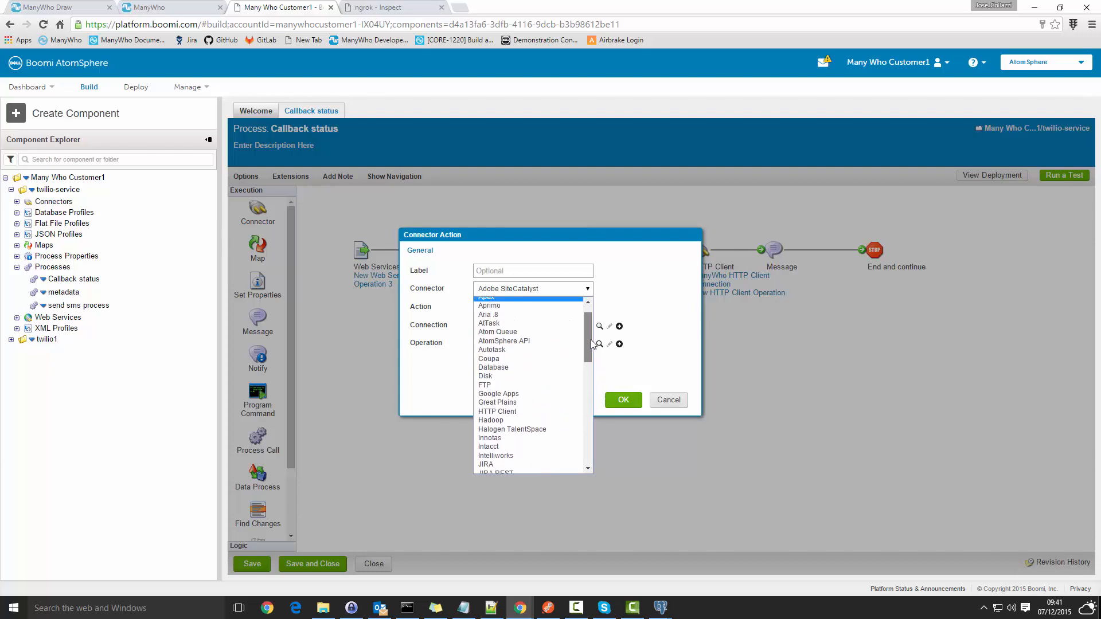
left_click(530, 373)
left_click(582, 308)
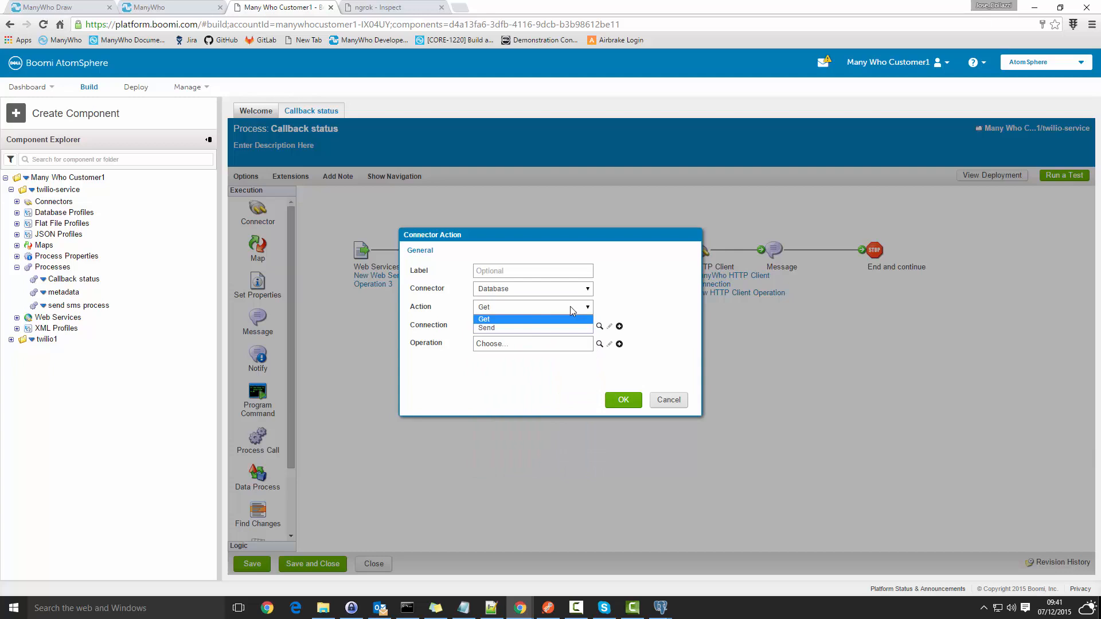
left_click(537, 328)
- Choose the postgreSQL connection from the sms folder of twilio1 for the new connector
left_click(599, 325)
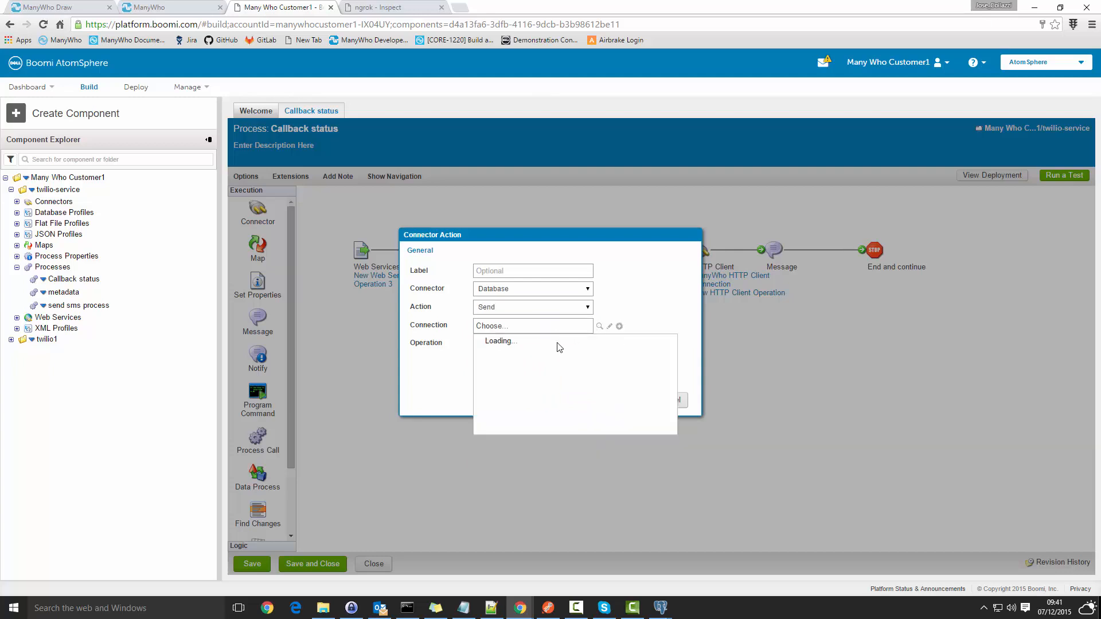
left_click(485, 351)
left_click(490, 362)
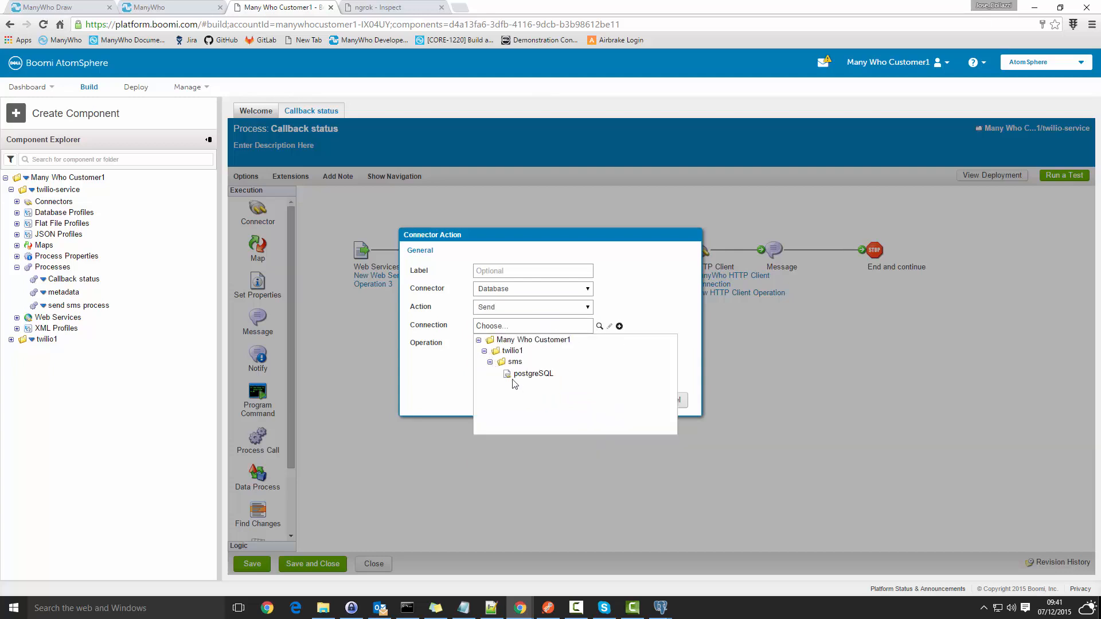
left_click(533, 374)
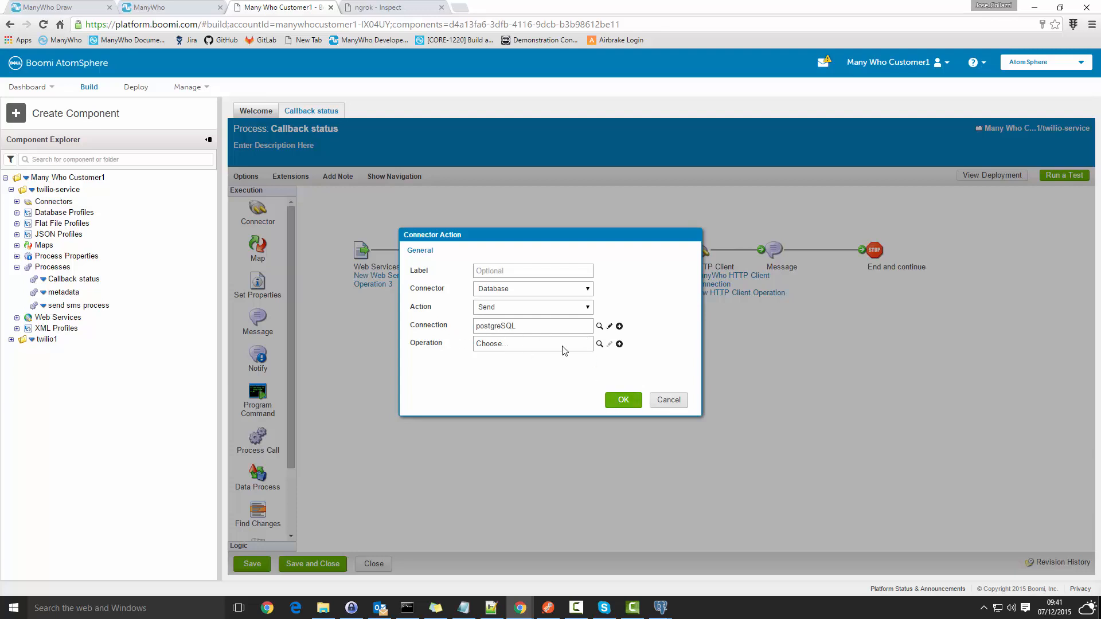
- Create a new database operation for the connector and replace "New" in its name with "Delete SMS sid"
left_click(619, 343)
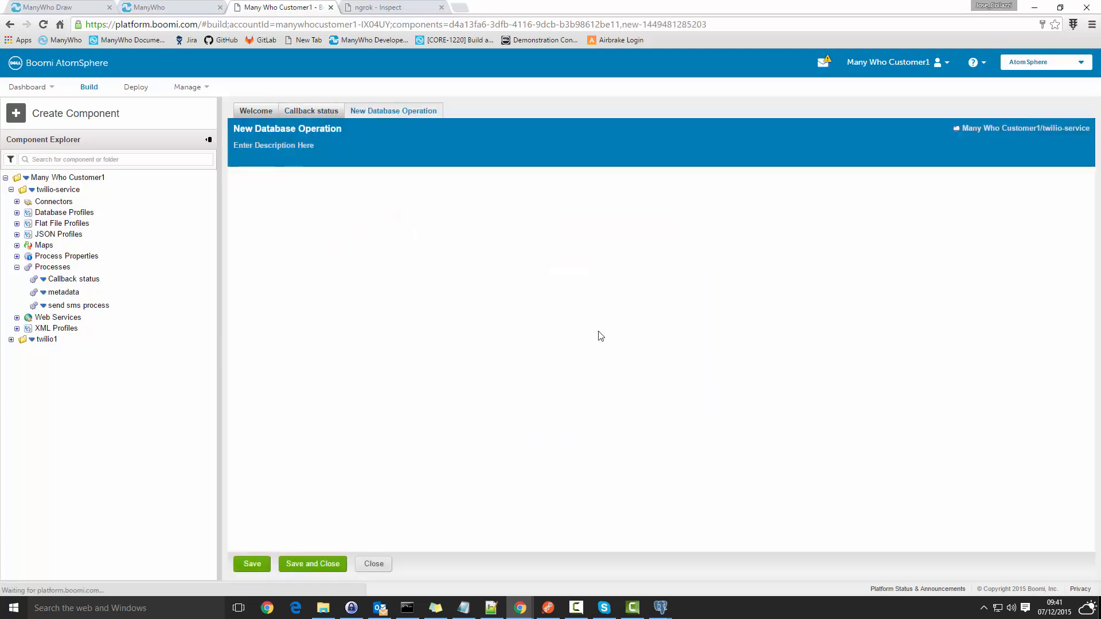
double_click(331, 131)
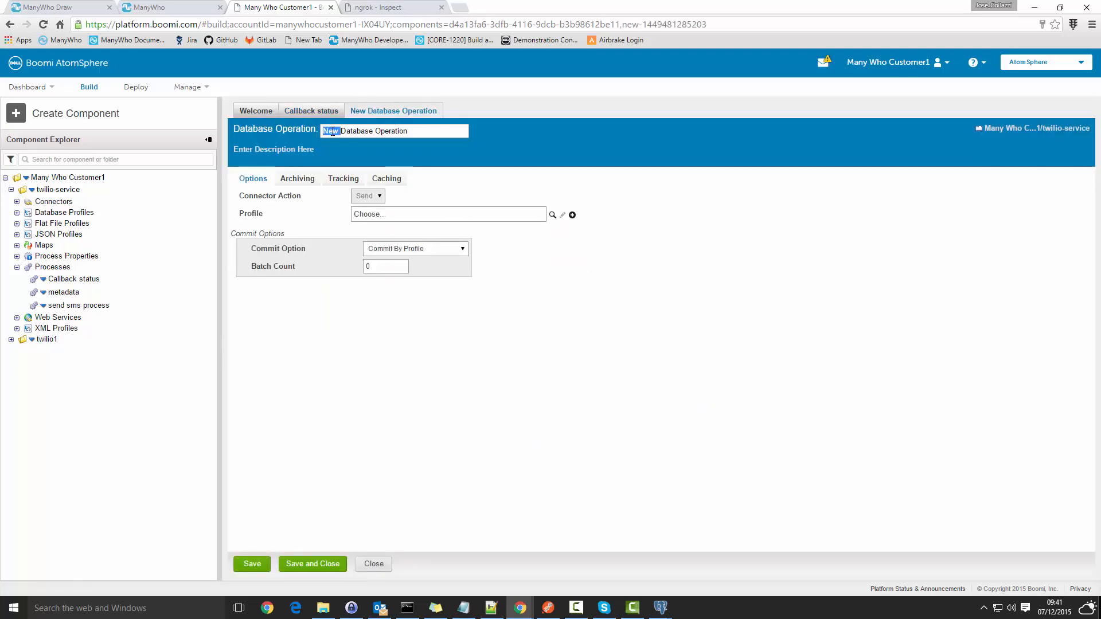
type("Delete SMS sid")
- Create a new database profile for the operation and set its statement type to Dynamic Update
left_click(573, 216)
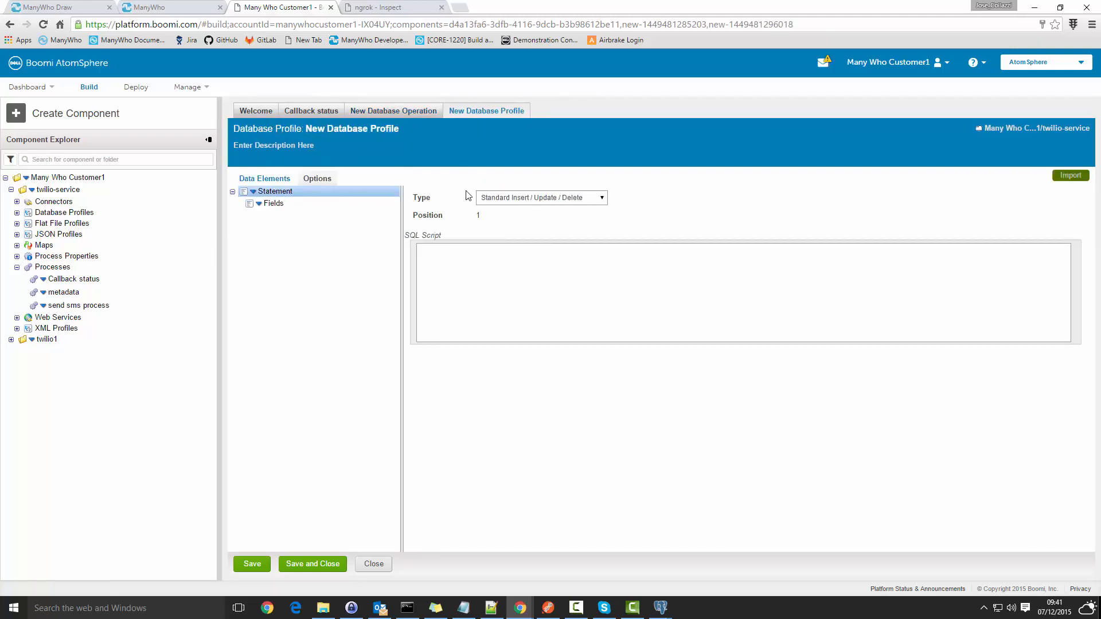
left_click(583, 199)
left_click(556, 234)
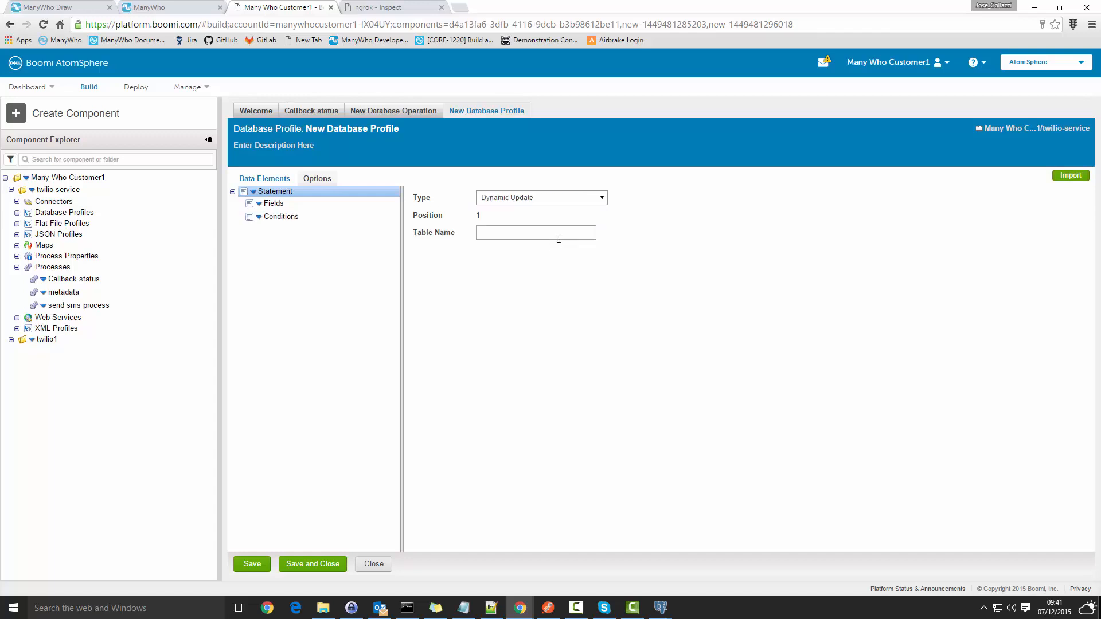
- Start a database import into the profile using the twilio-service atom, twilio1's postgreSQL connection and * as the schema filter
left_click(1070, 176)
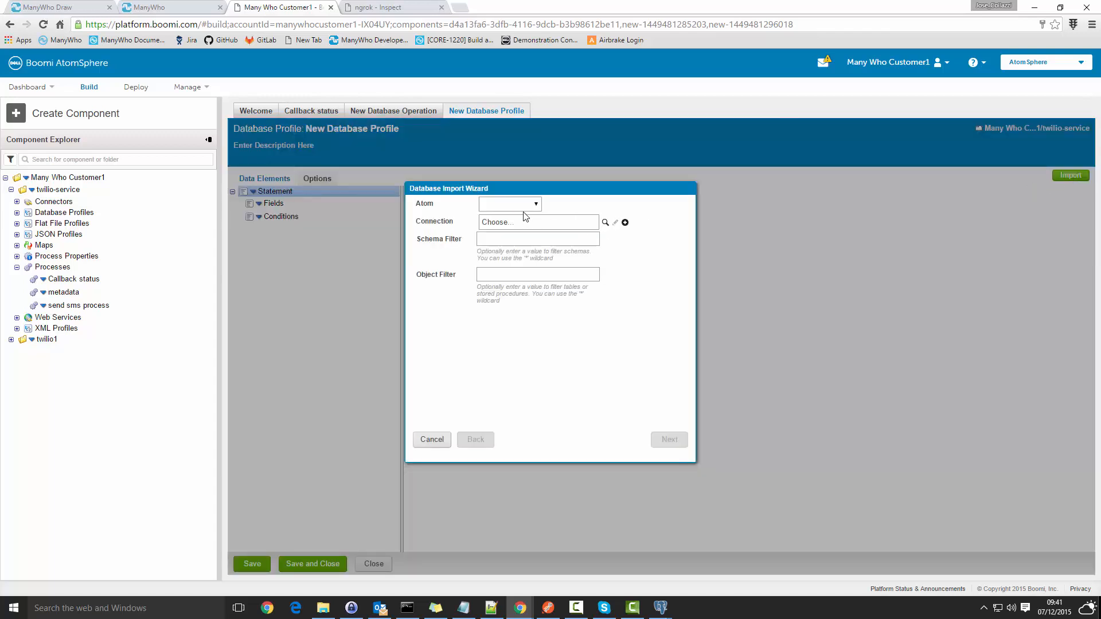
left_click(516, 205)
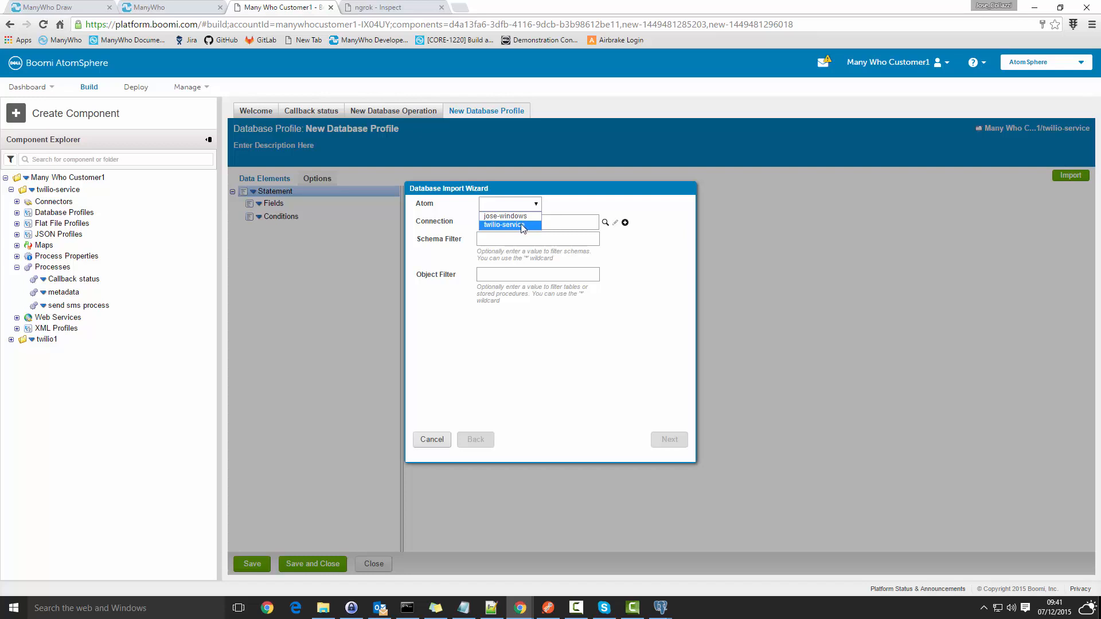
left_click(521, 225)
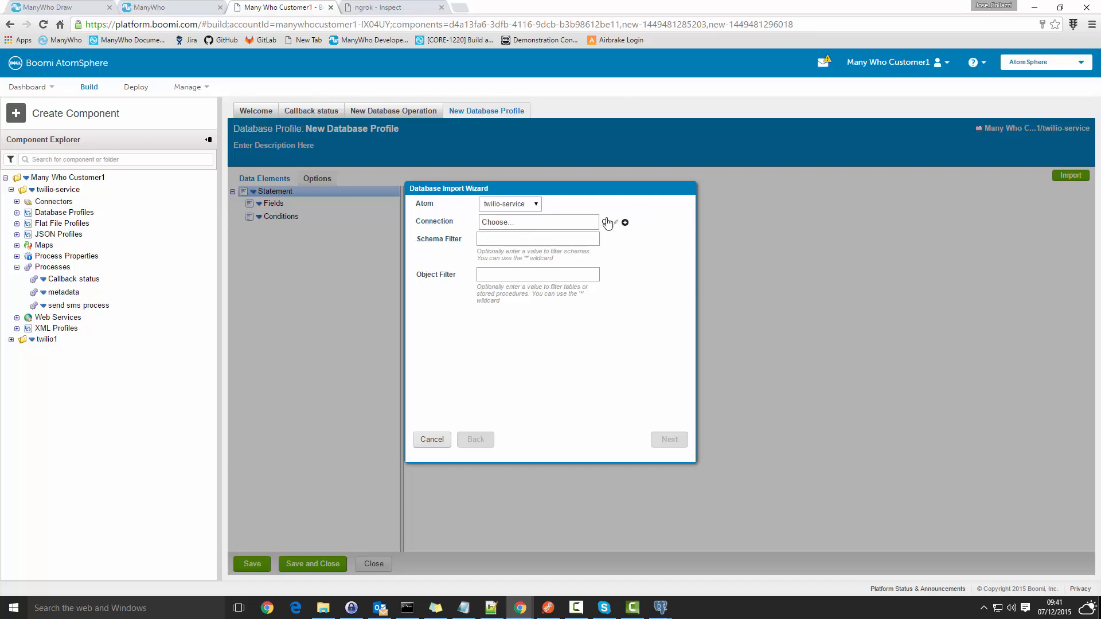
left_click(528, 223)
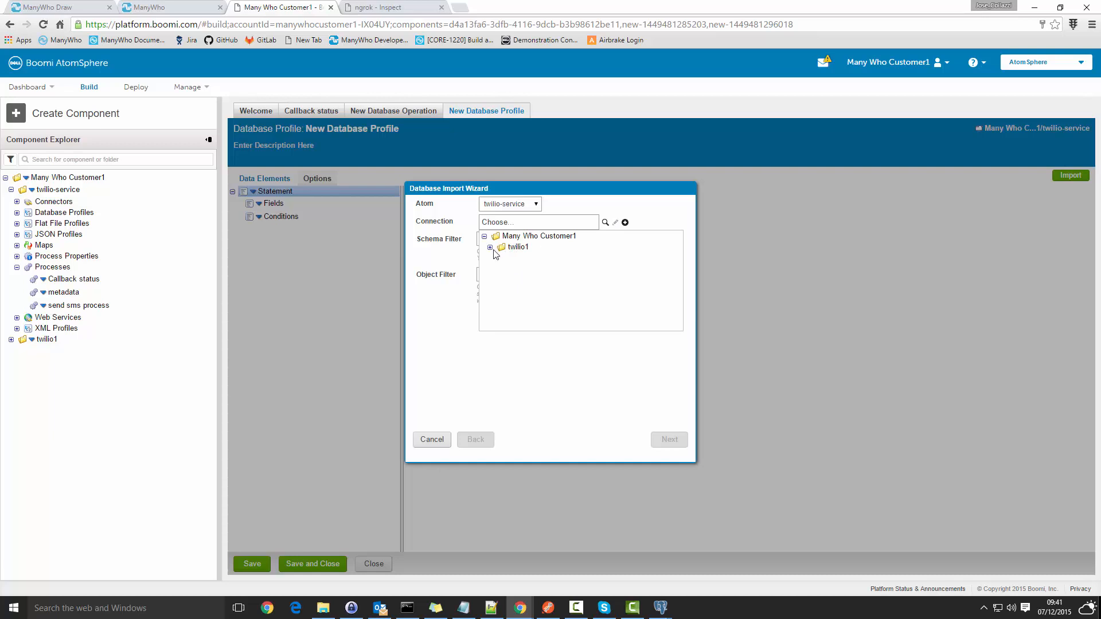
left_click(490, 247)
left_click(496, 258)
left_click(531, 270)
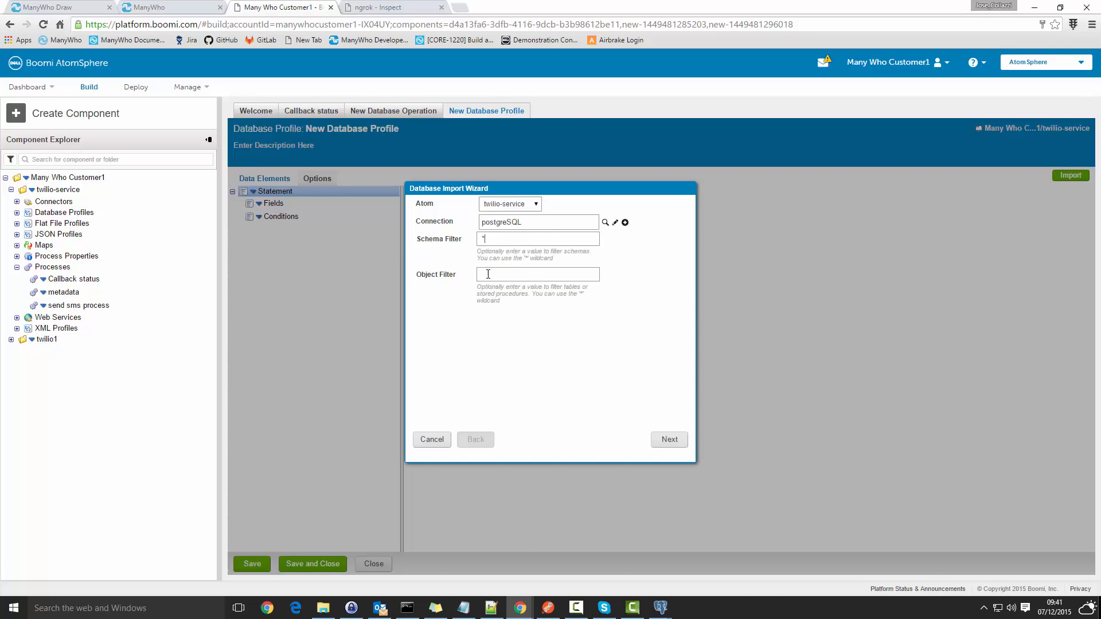
left_click(670, 440)
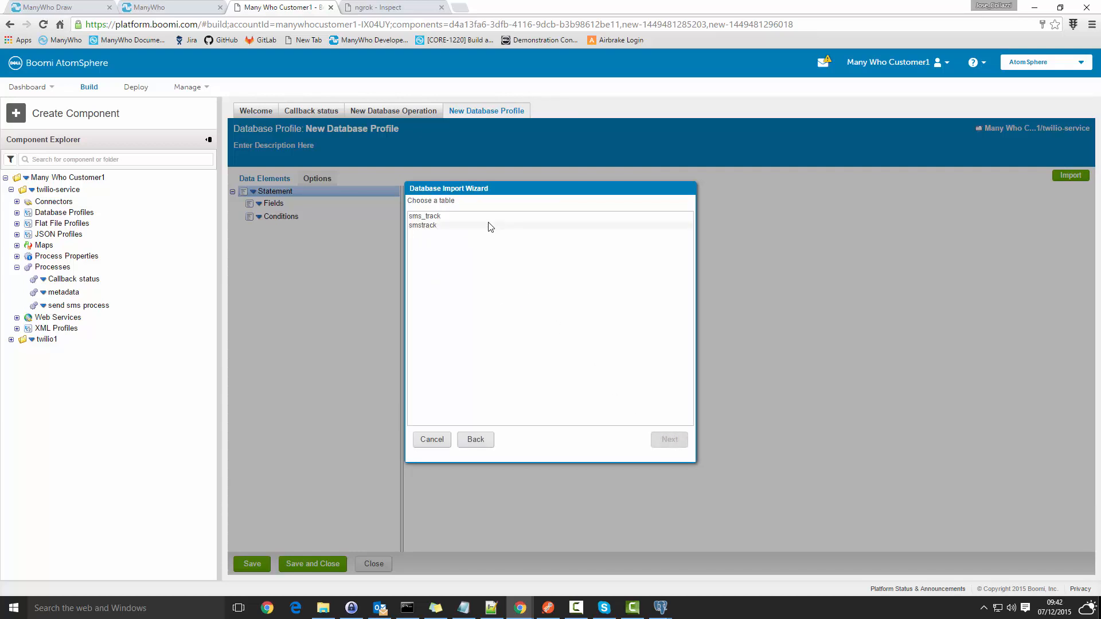
- Import the sms_track table with its sms_sid, tenant_id and token columns into the database profile
left_click(450, 219)
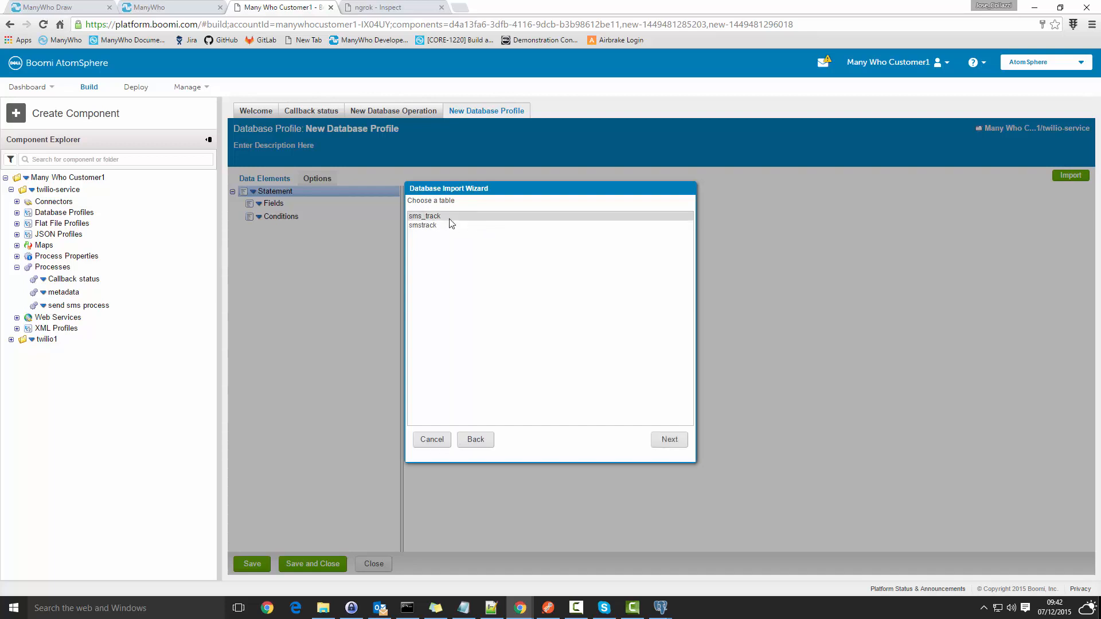
left_click(669, 441)
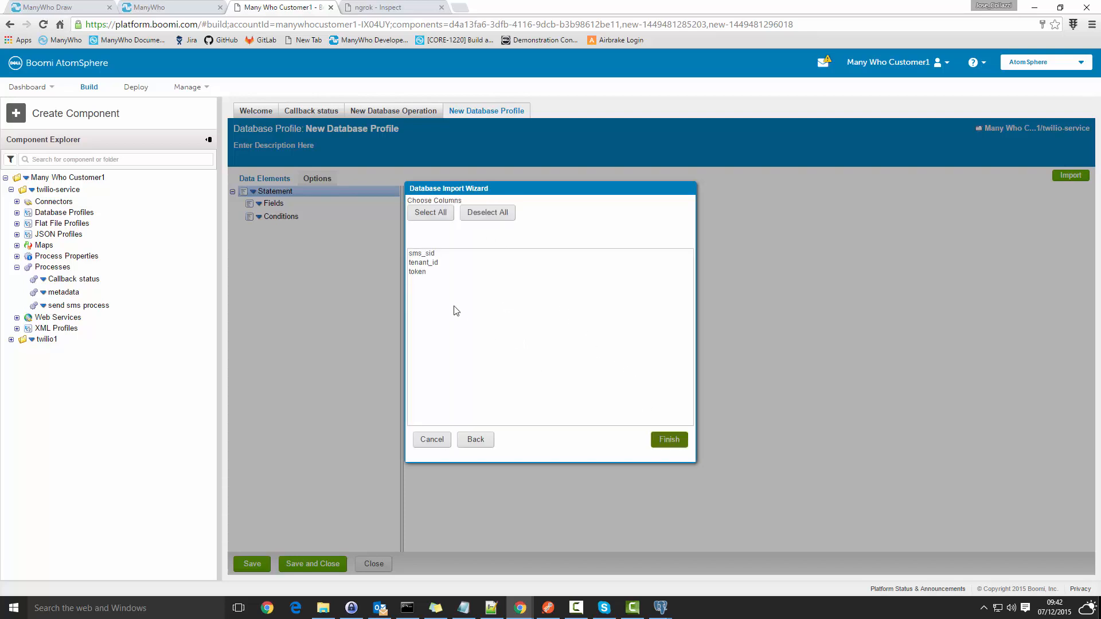
left_click(427, 254)
left_click(425, 273, "shift")
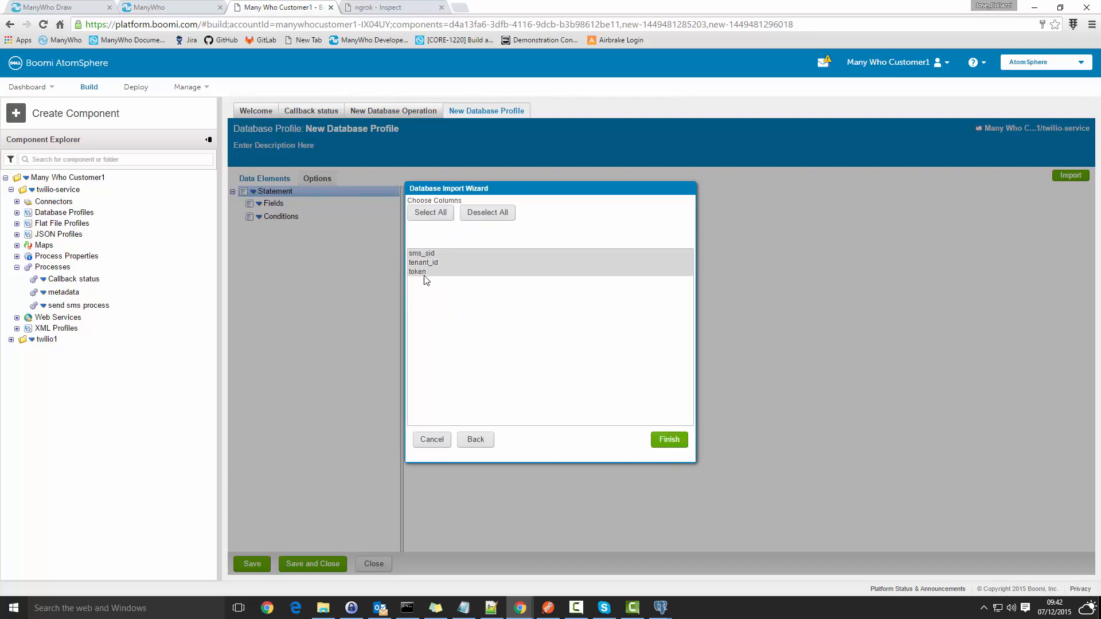
left_click(660, 439)
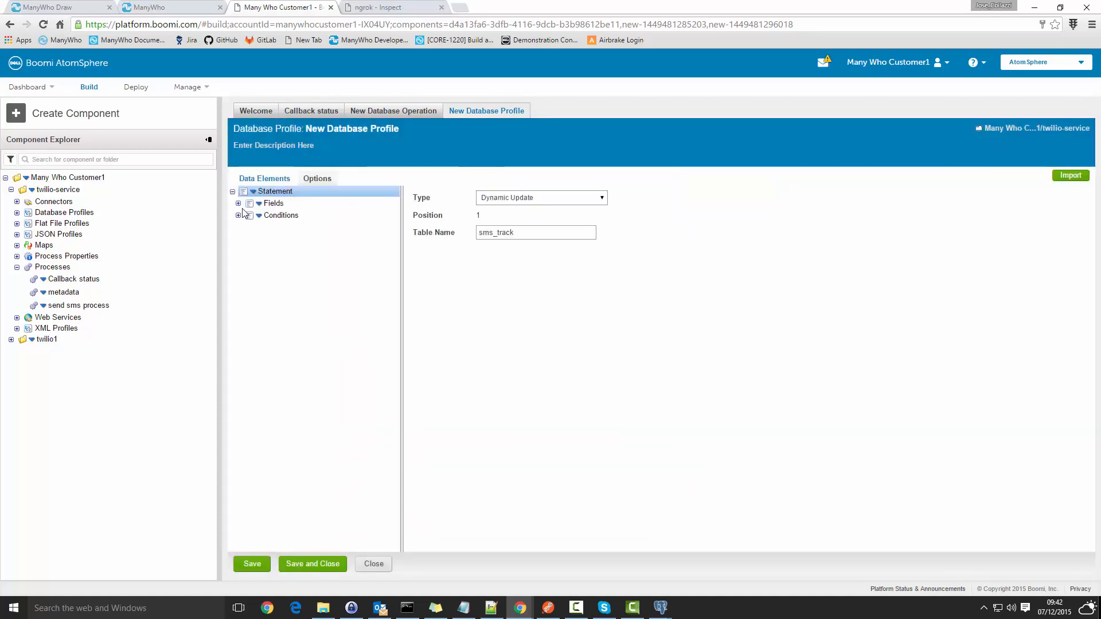
- Delete the tenant_id and token conditions from the update statement, keeping only sms_sid, and save the profile
left_click(239, 215)
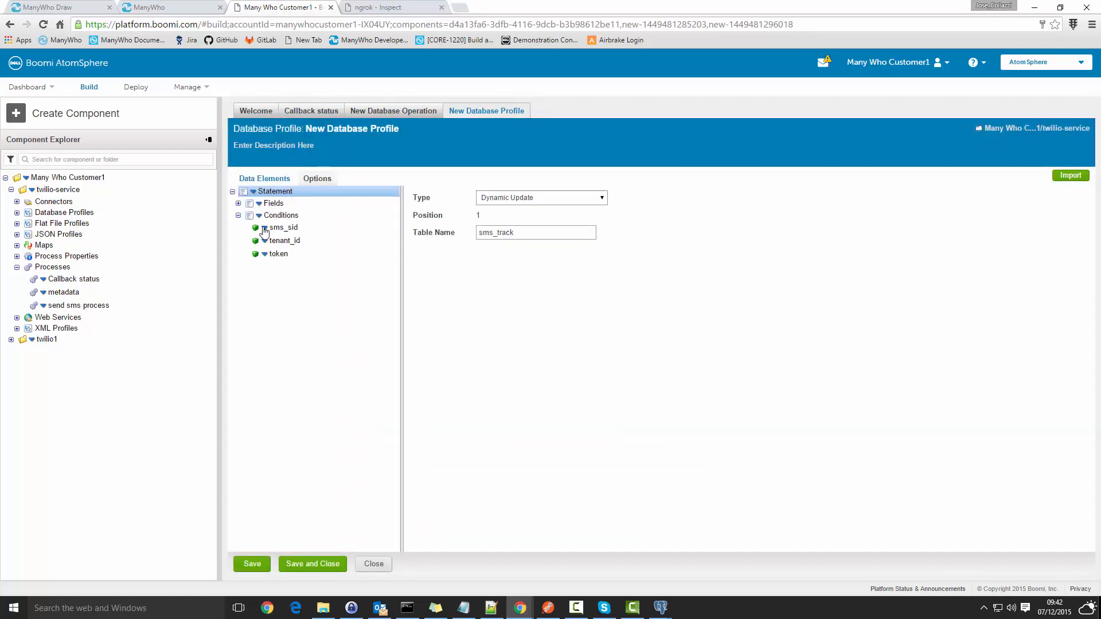
left_click(239, 204)
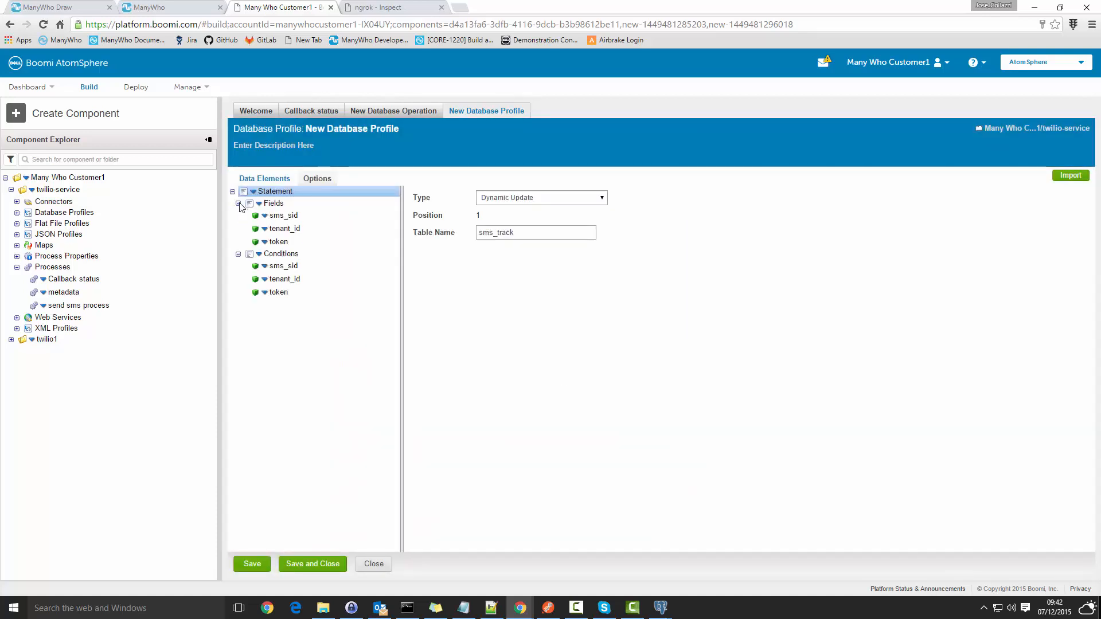
left_click(268, 267)
right_click(262, 271)
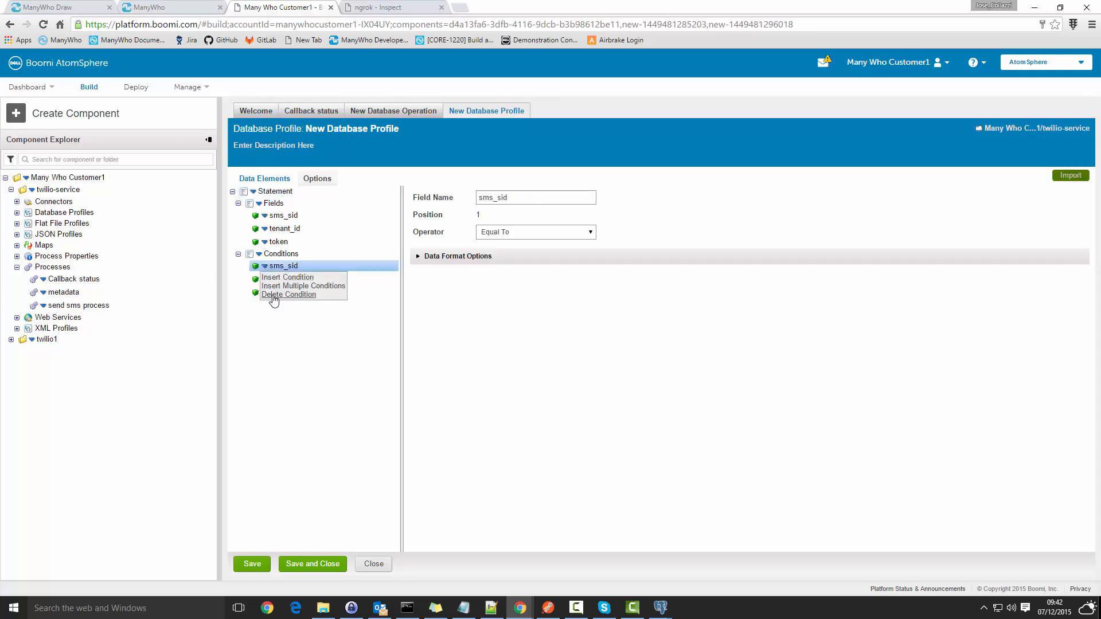
left_click(293, 244)
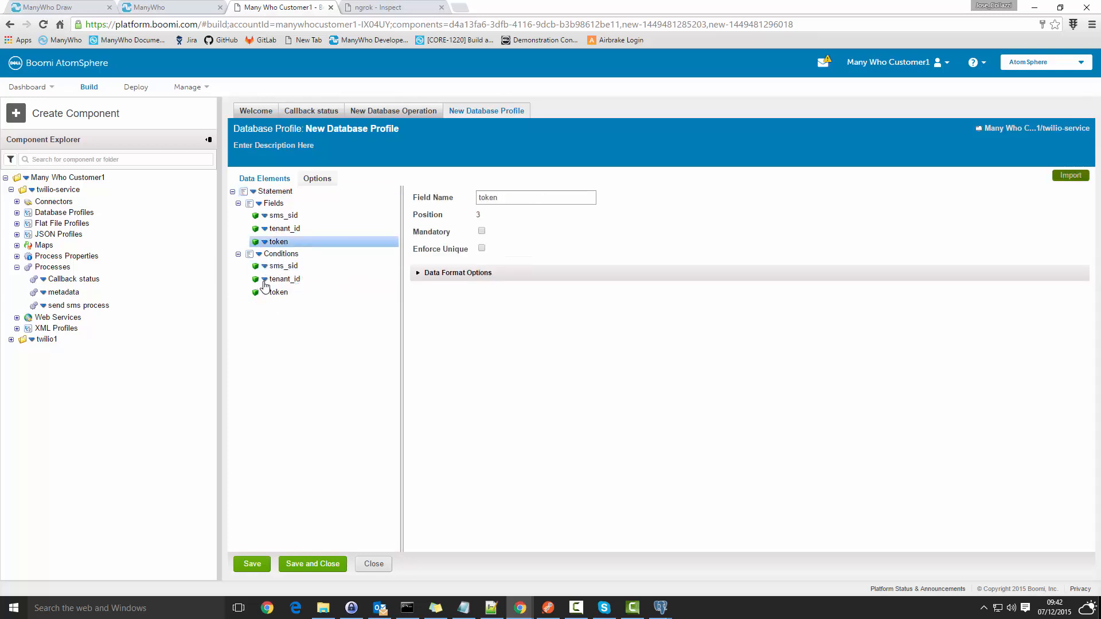
left_click(264, 280)
left_click(284, 307)
left_click(265, 280)
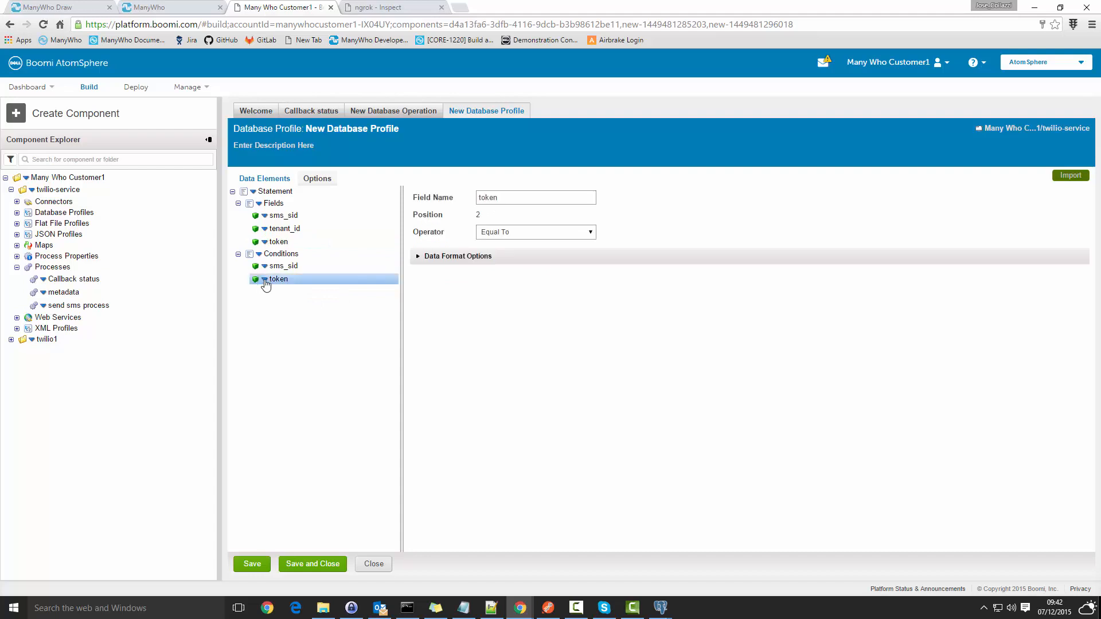
left_click(279, 309)
left_click(291, 267)
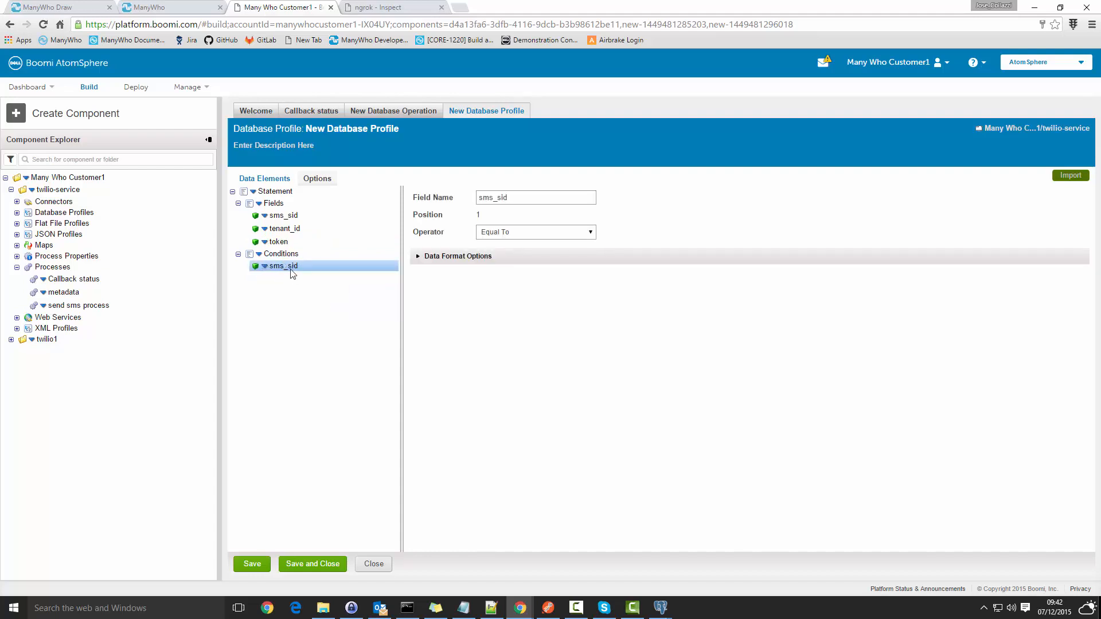
left_click(324, 565)
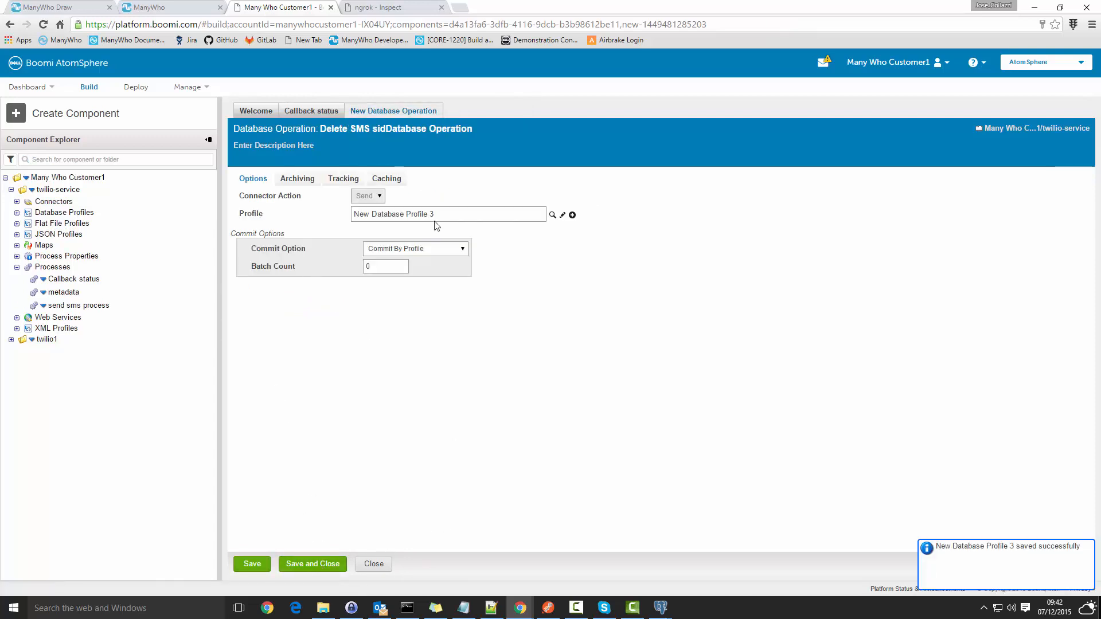
- Rename the operation's profile to "Delete SmsSid Database Profile" and save it
left_click(561, 220)
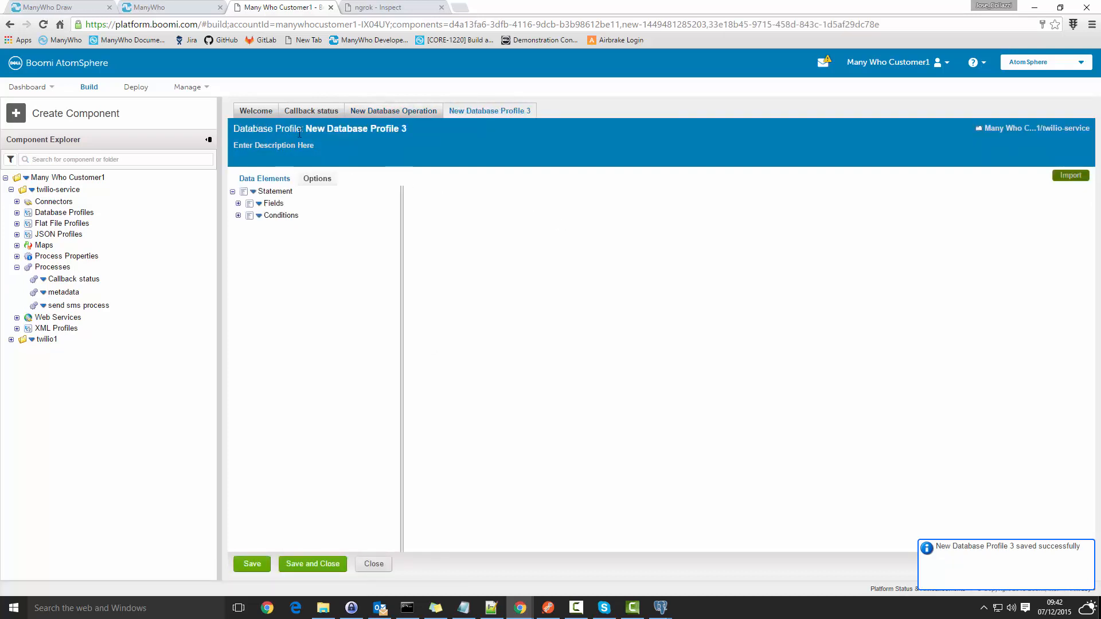
left_click(325, 132)
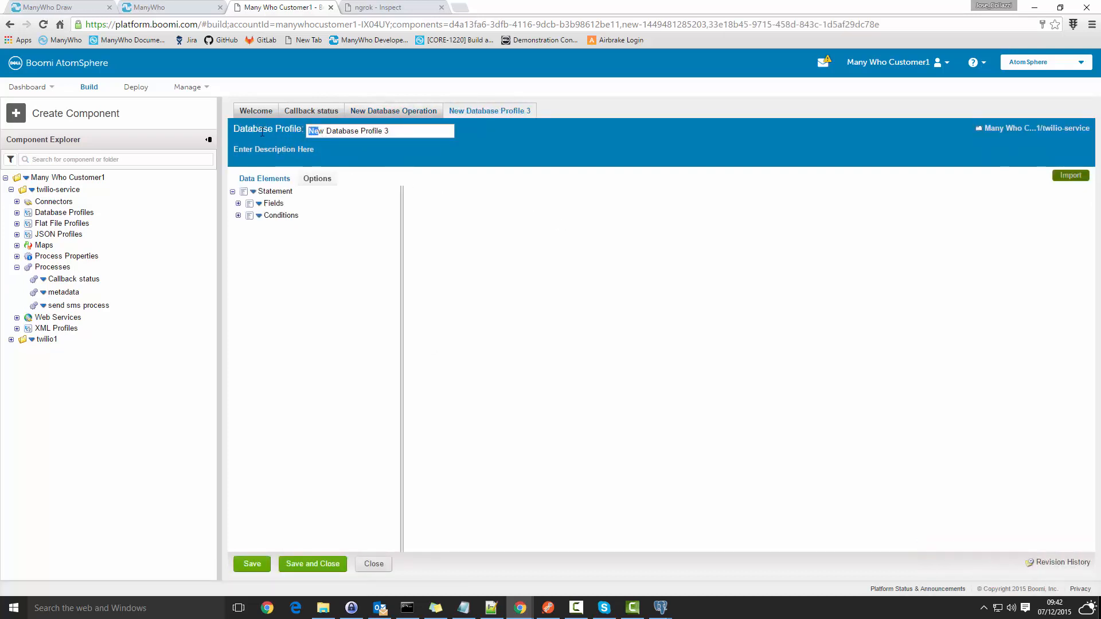
key("BackSpace")
key("BackSpace")
key("BackSpace")
type("Delete SmsSj")
key("BackSpace")
type("Sji")
key("BackSpace")
key("BackSpace")
type("id")
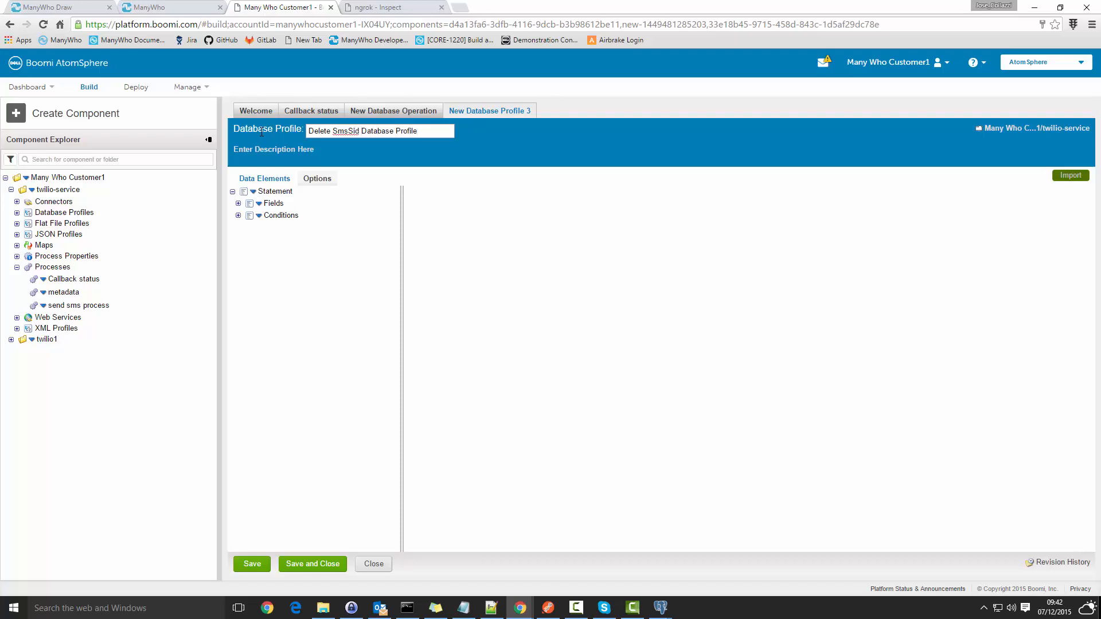
left_click(312, 572)
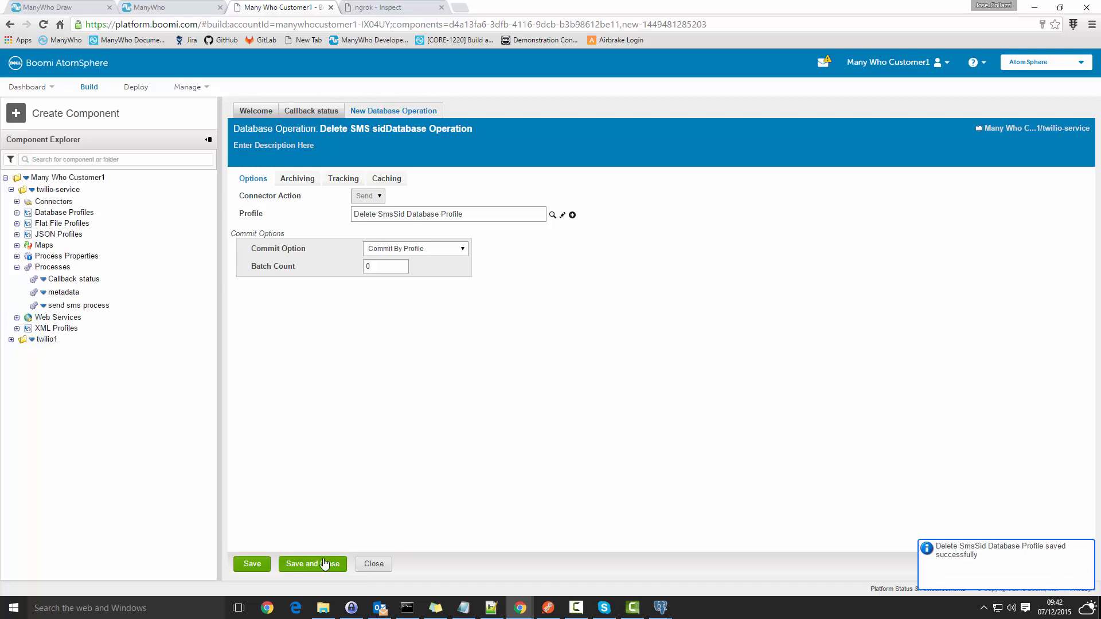
- Save the delete operation, apply it to the new Database connector and shift that connector slightly left on the canvas
left_click(324, 564)
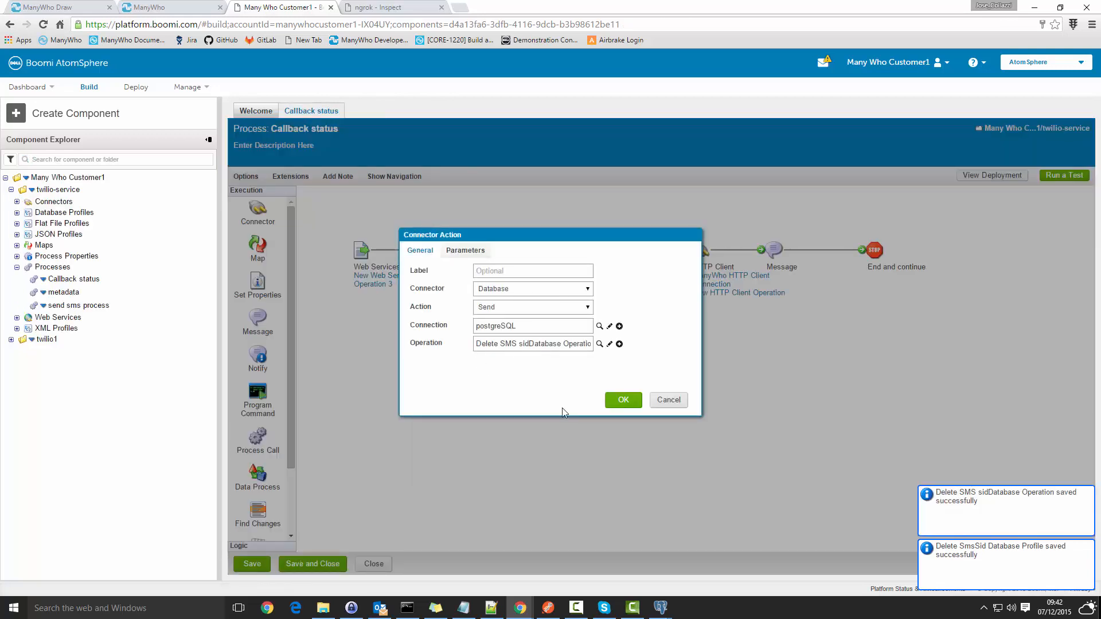
left_click(623, 400)
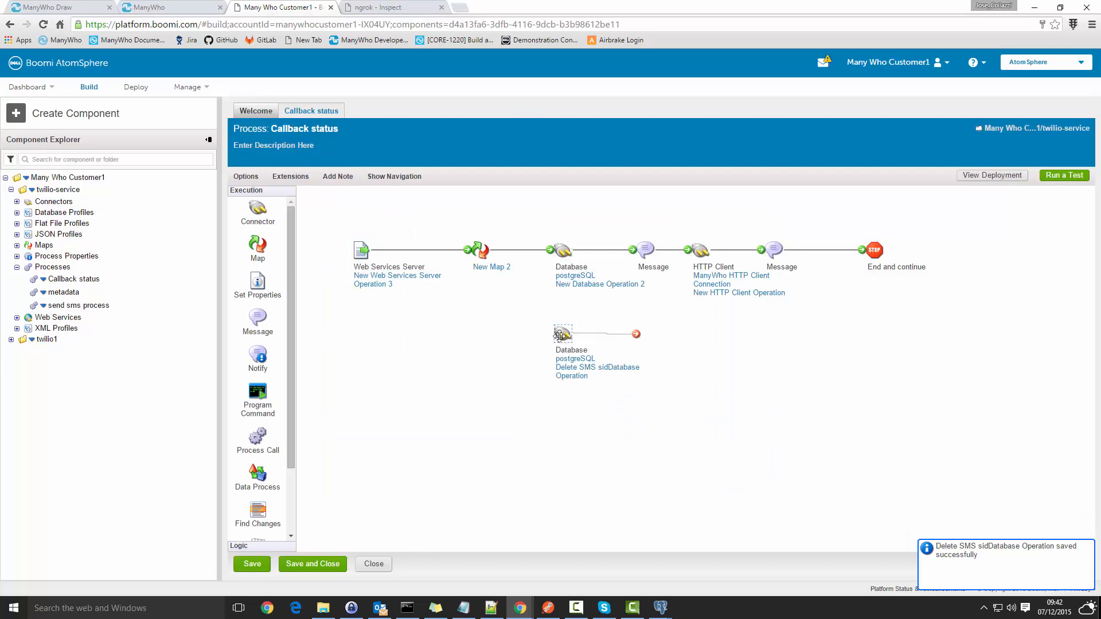
left_click_drag(559, 335, 525, 336)
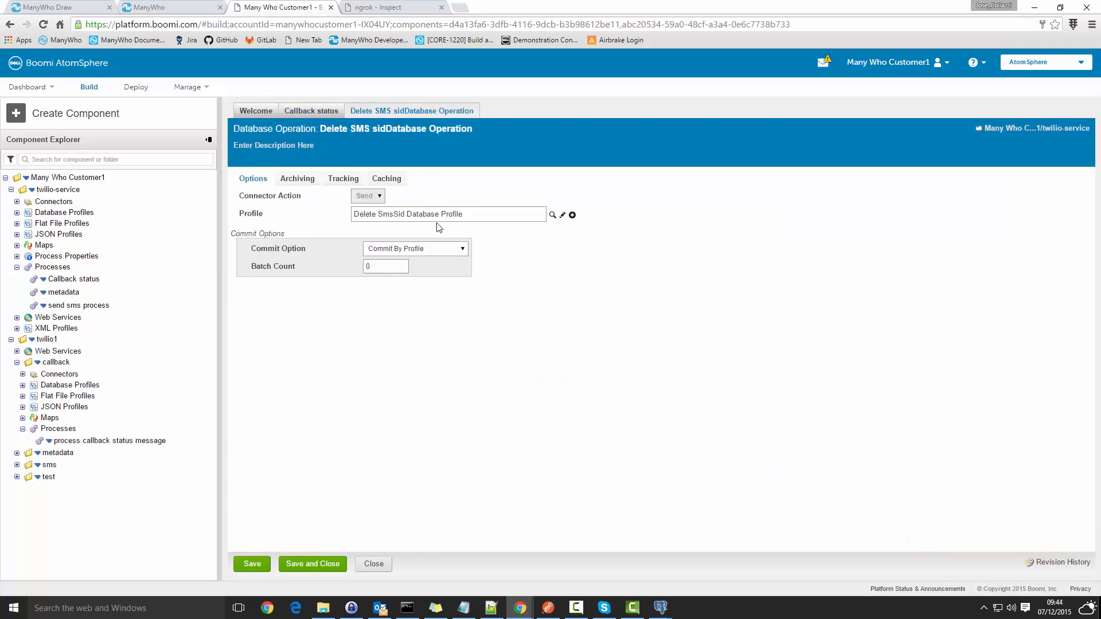
- Reopen the Delete SmsSid Database Profile and delete the sms_sid and tenant_id entries from its Fields
left_click(562, 216)
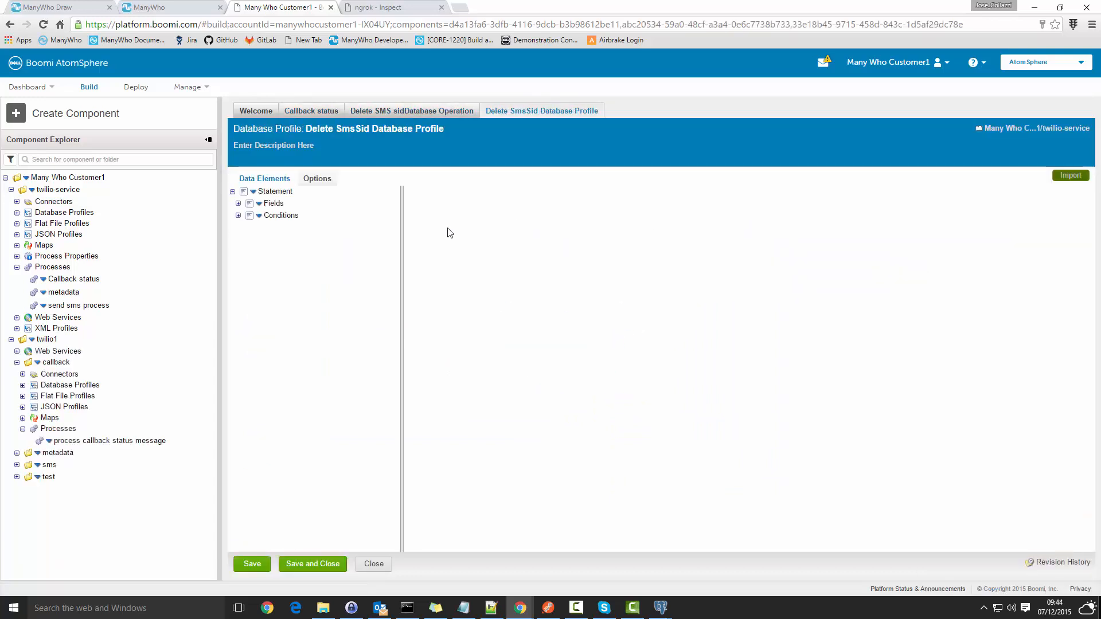
left_click(238, 215)
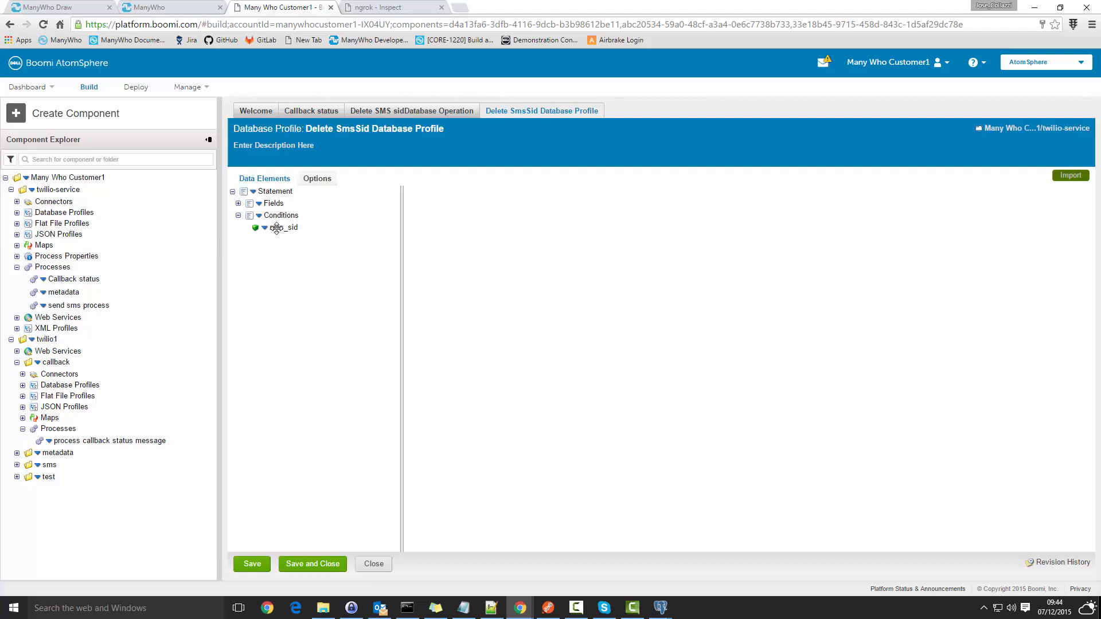
left_click(238, 203)
left_click(276, 215)
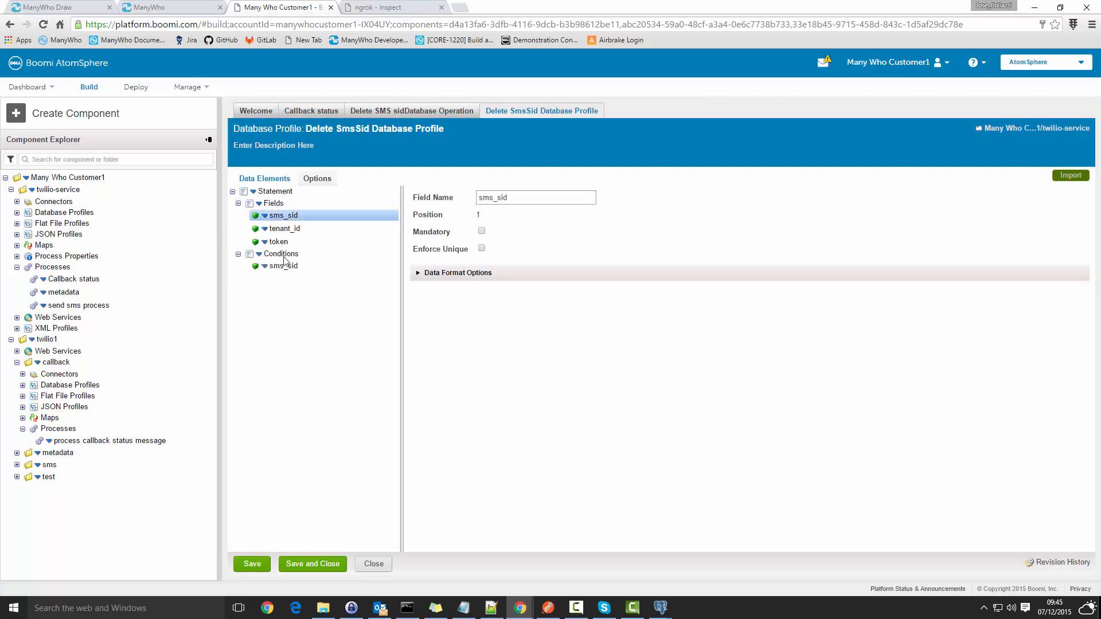
left_click(264, 216)
left_click(276, 243)
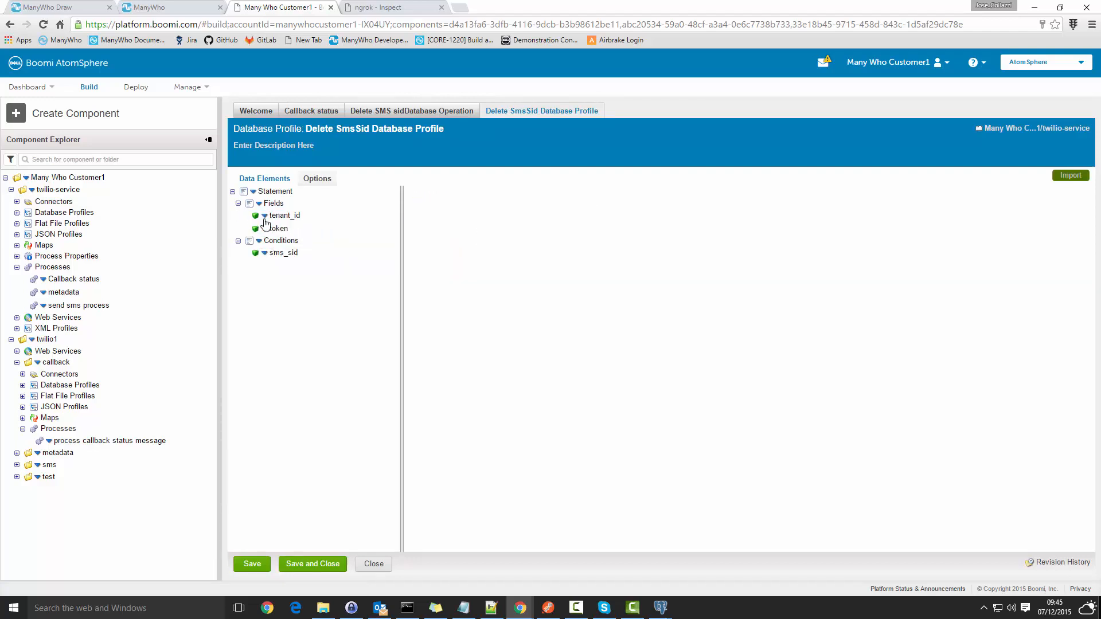
left_click(264, 217)
left_click(269, 241)
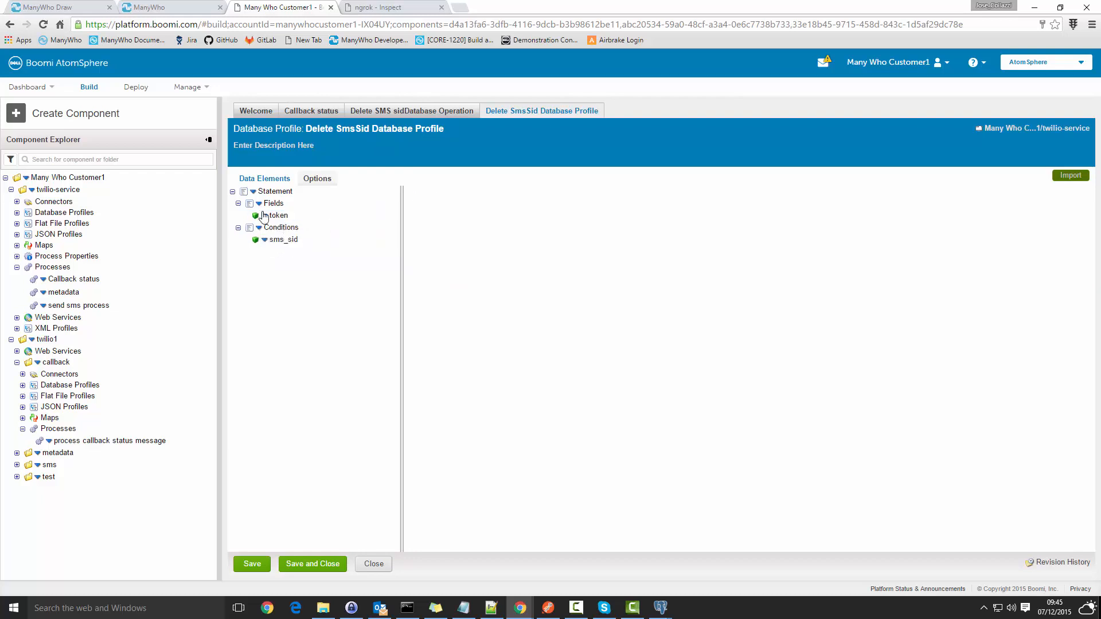
- Delete the remaining token field from the profile, then save and close both the profile and its operation
left_click(267, 220)
left_click(265, 217)
left_click(278, 244)
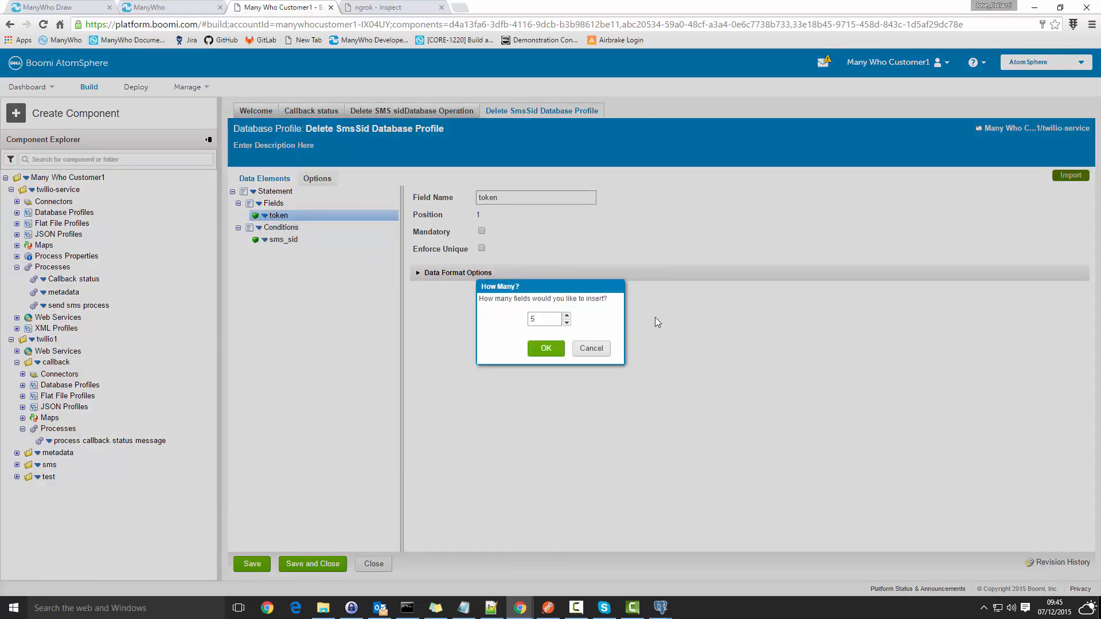
left_click(591, 349)
left_click(264, 216)
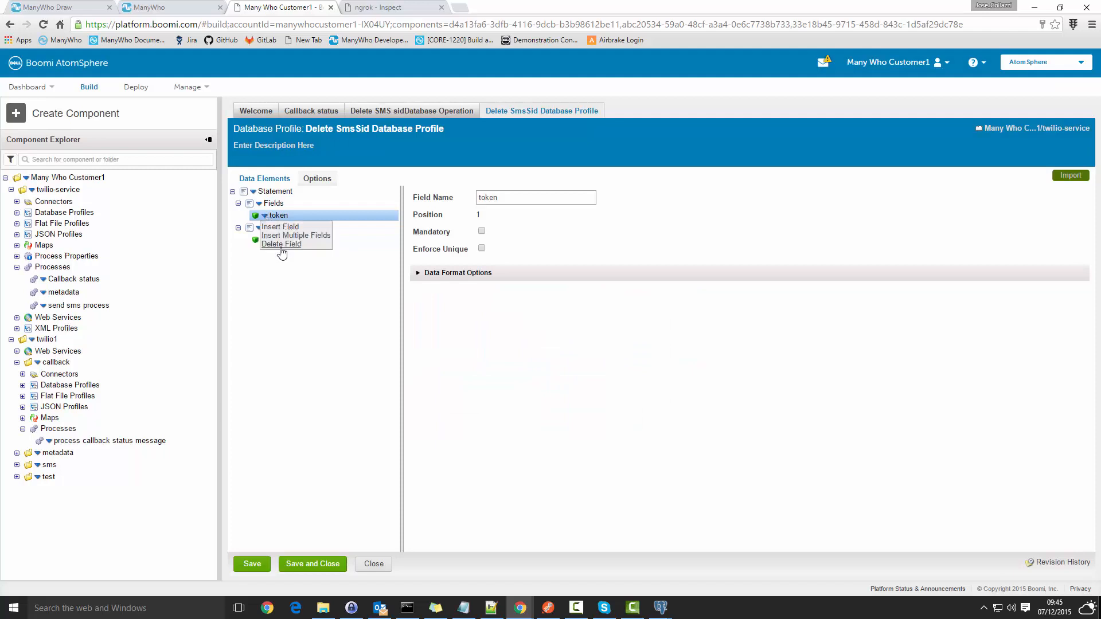
left_click(281, 244)
left_click(319, 568)
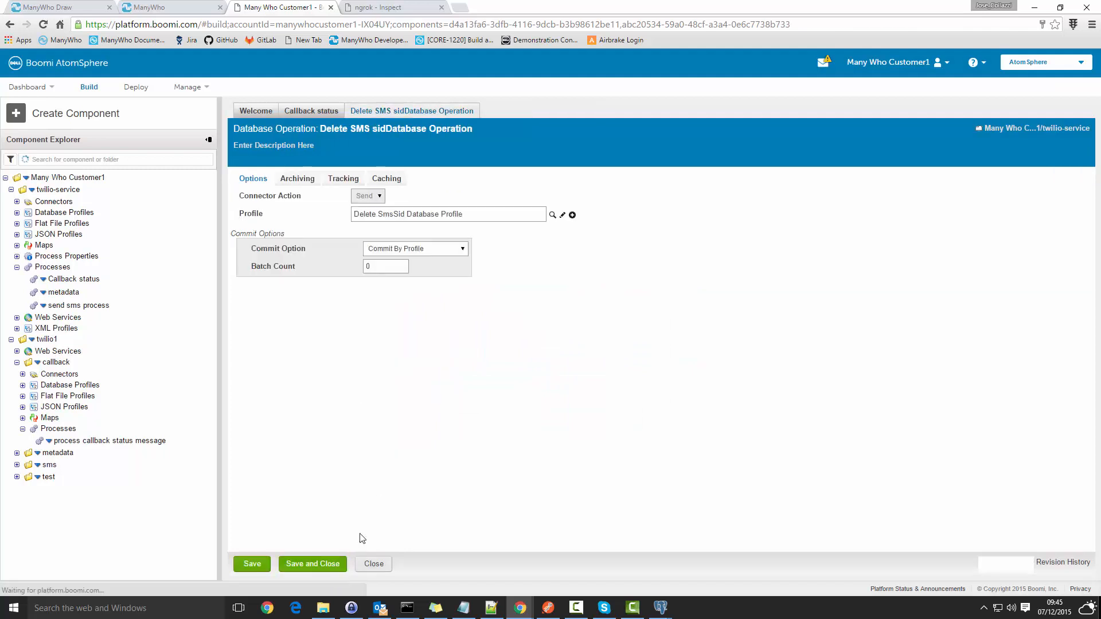
left_click(337, 567)
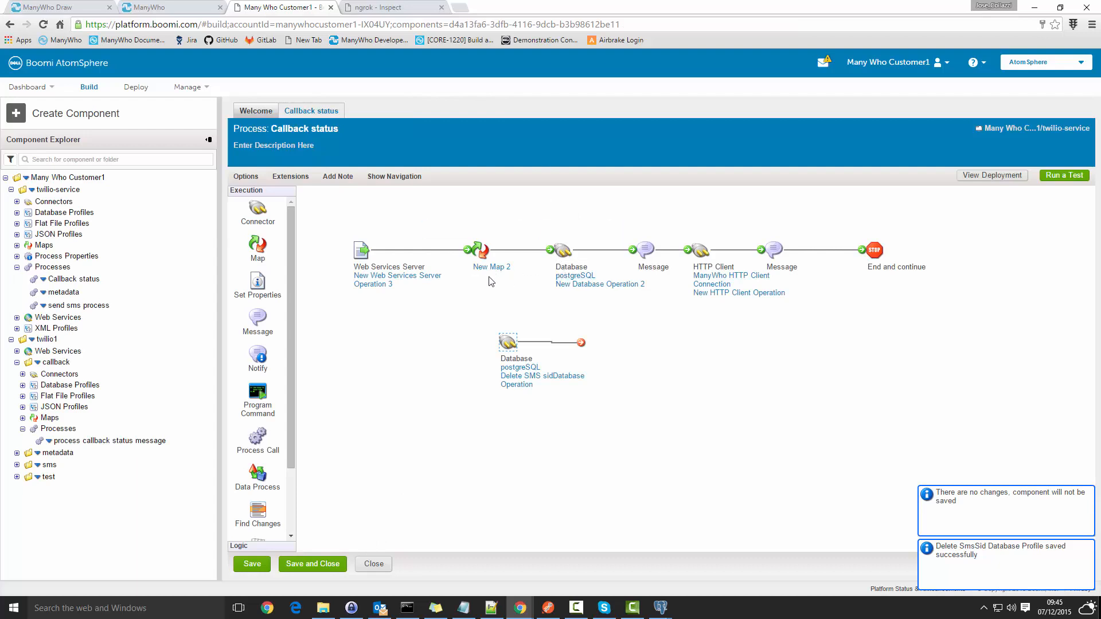
- Move the delete Database connector right, below the gap between the upper Database and Message shapes, and collapse twilio-service's Processes folder
left_click_drag(507, 342, 590, 352)
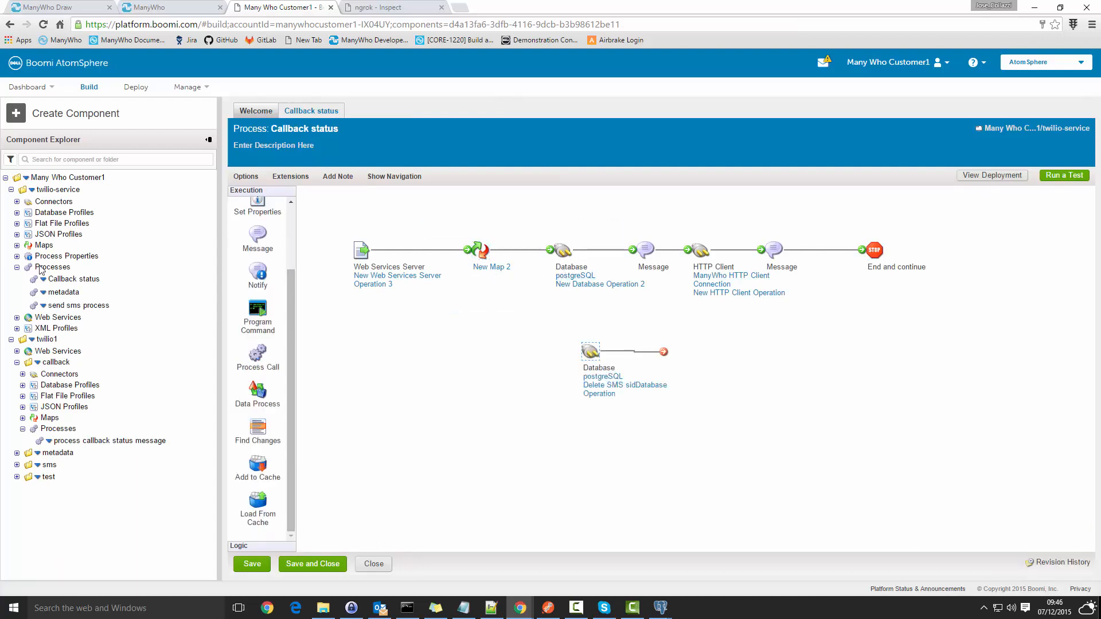
left_click(17, 267)
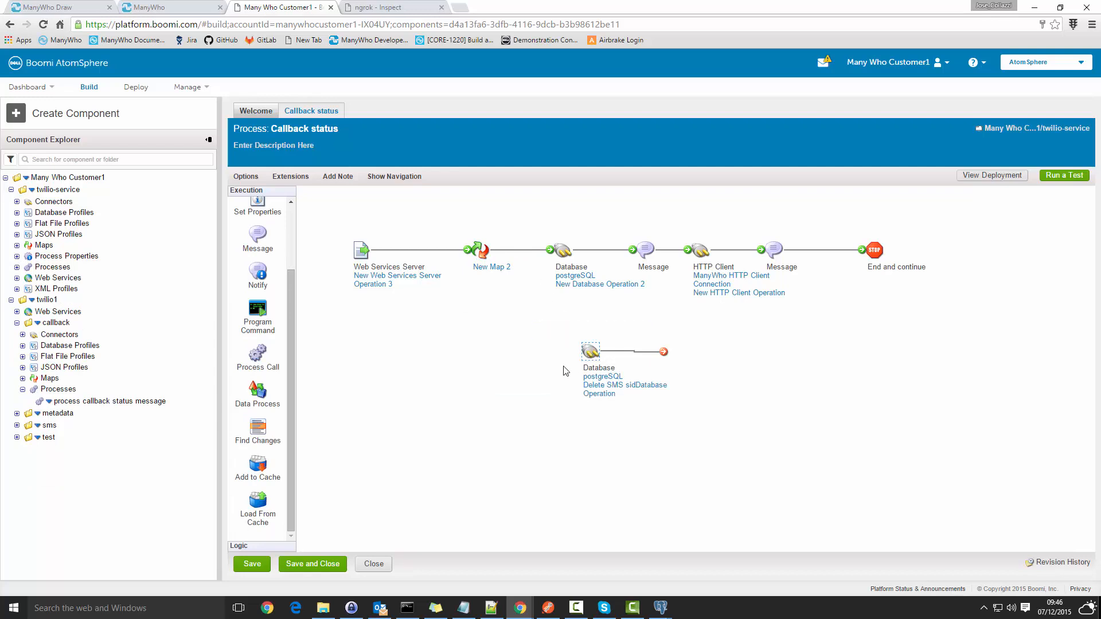
- Add a Branch shape with 2 branches to the canvas, above the delete Database connector
scroll(289, 303, "up", 2)
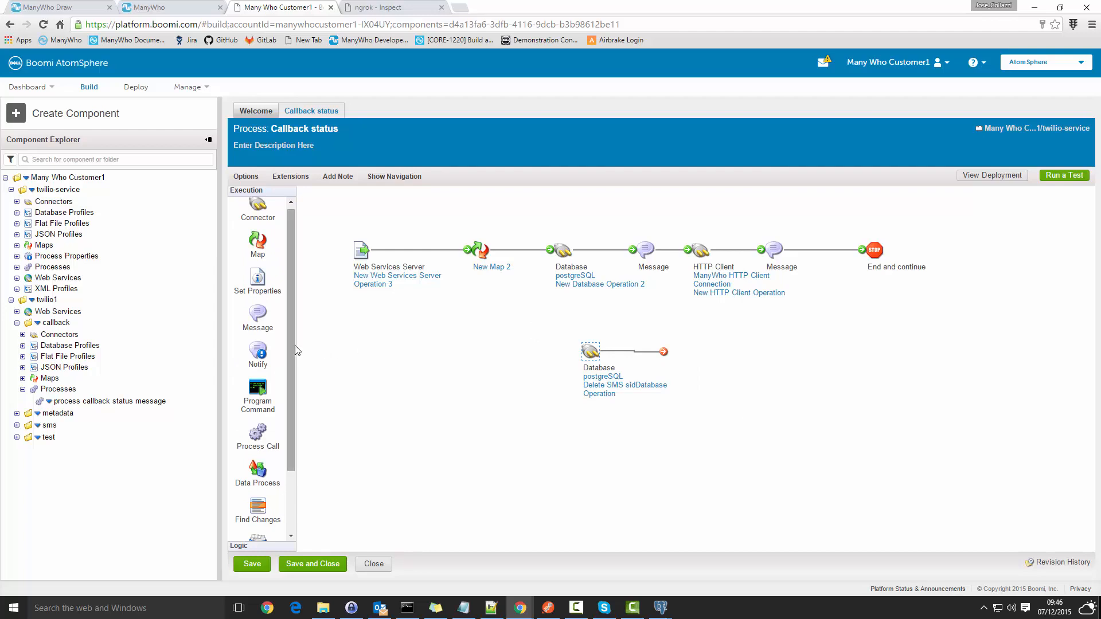
left_click(252, 546)
left_click_drag(253, 241, 536, 316)
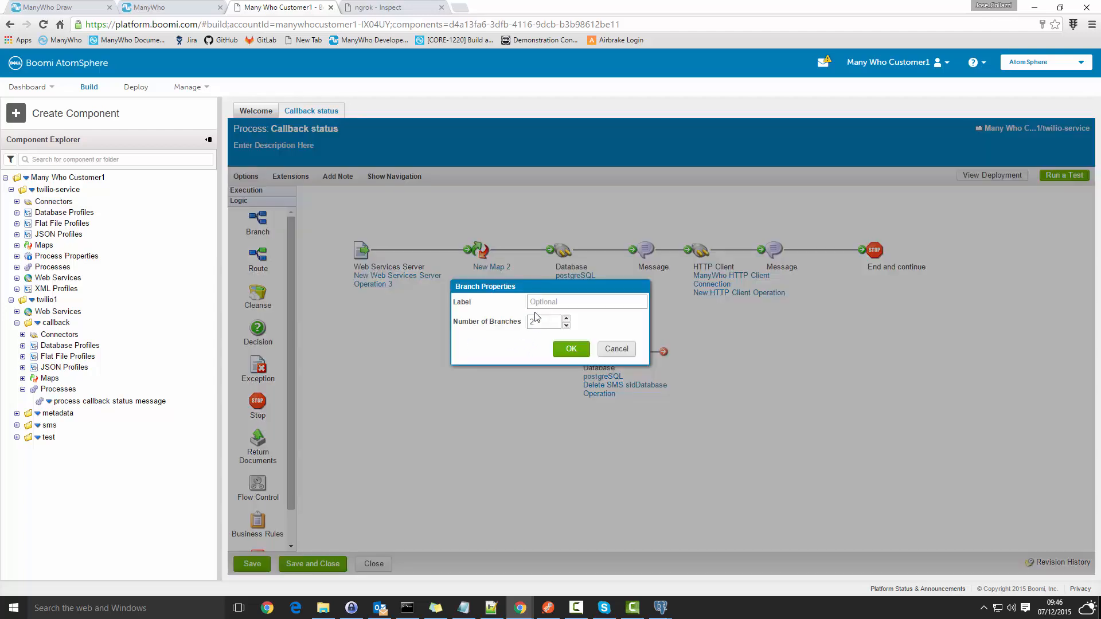
left_click(567, 348)
- Detach New Map 2 from the upper Database connector, shift it left and connect it to the Branch shape placed between them
left_click_drag(549, 250, 527, 305)
left_click_drag(481, 251, 447, 249)
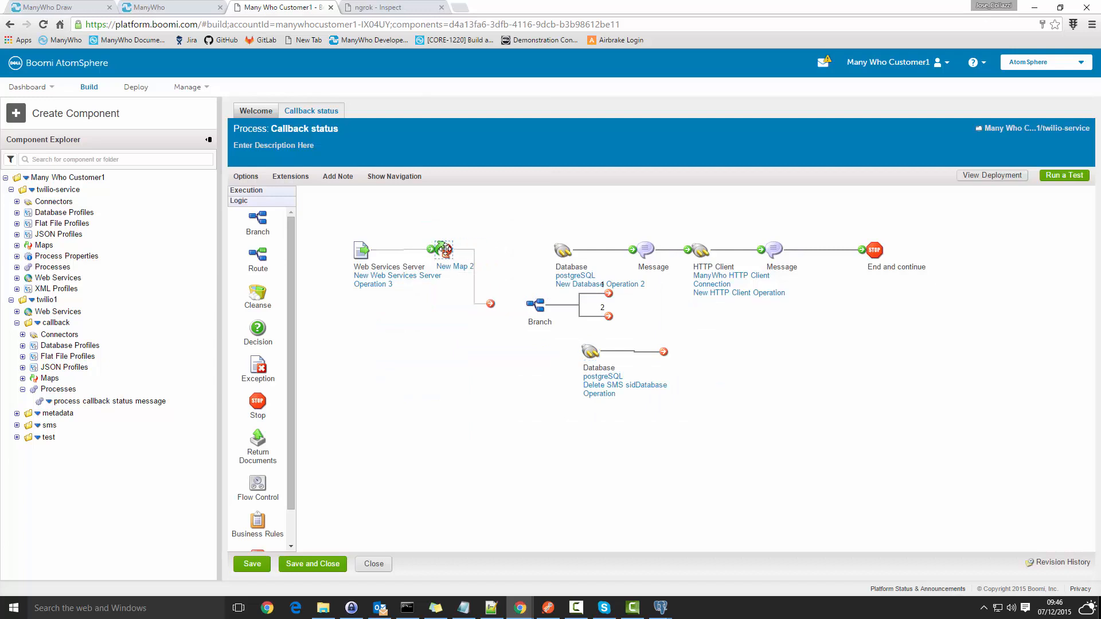
mouse_move(536, 307)
left_click_drag(512, 253, 503, 250)
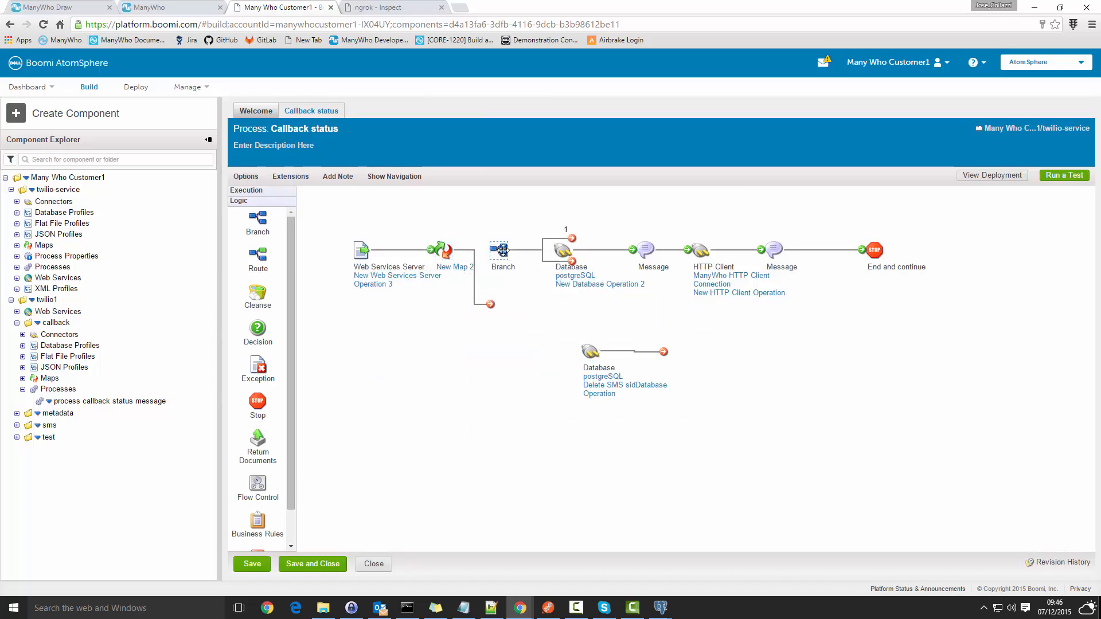
left_click_drag(490, 304, 494, 251)
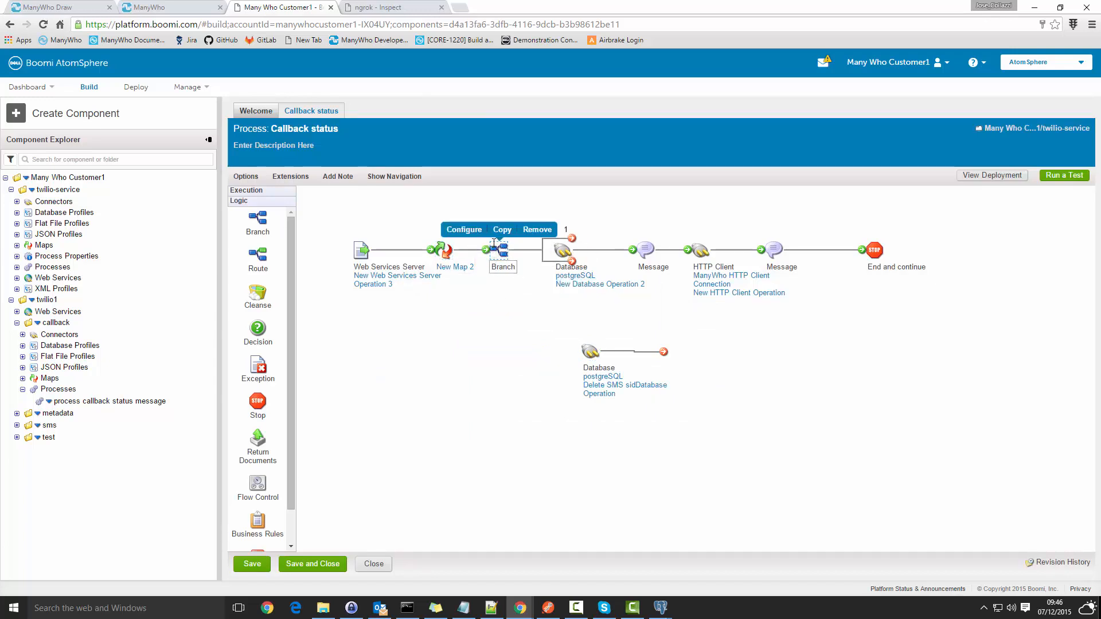
- Connect branch 1 to the upper Database connector and branch 2 to the delete Database connector, ending branch 2 with a Stop shape
mouse_move(597, 265)
left_click_drag(572, 238, 559, 363)
mouse_move(585, 354)
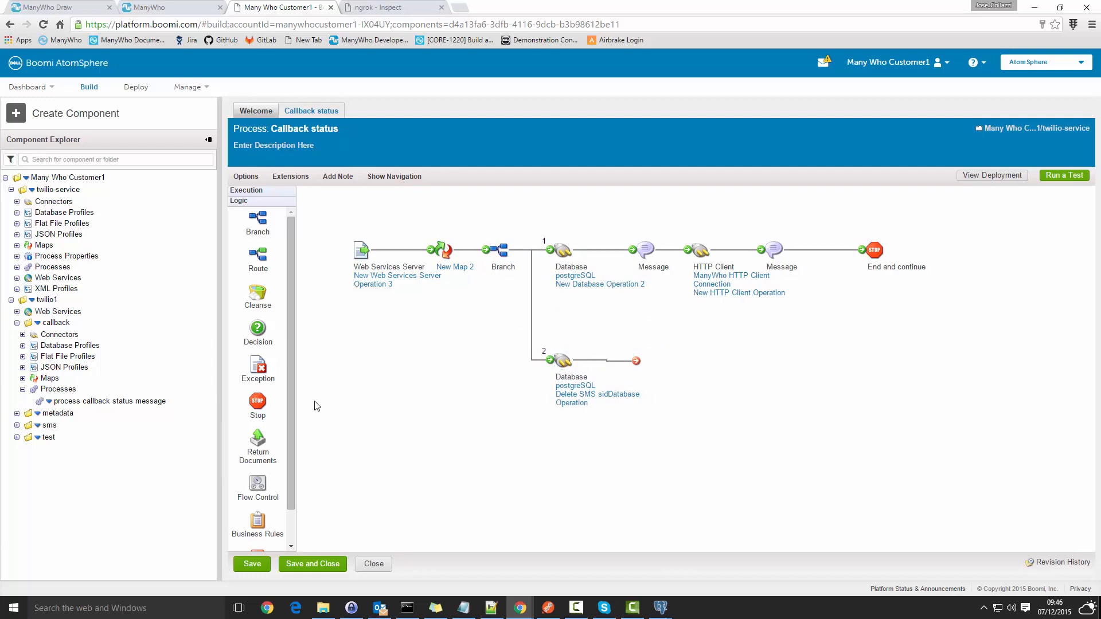
left_click_drag(257, 401, 681, 359)
left_click(548, 351)
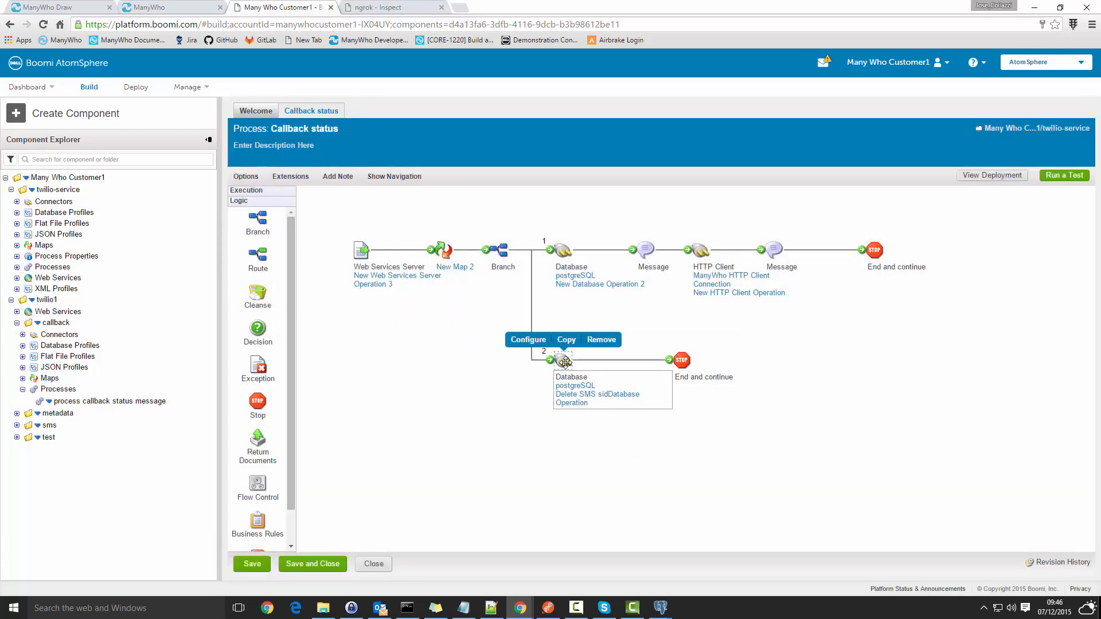
- Shift the delete Database connector right and insert an unconfigured Map shape between it and the Branch on branch 2
left_click_drag(563, 363, 618, 364)
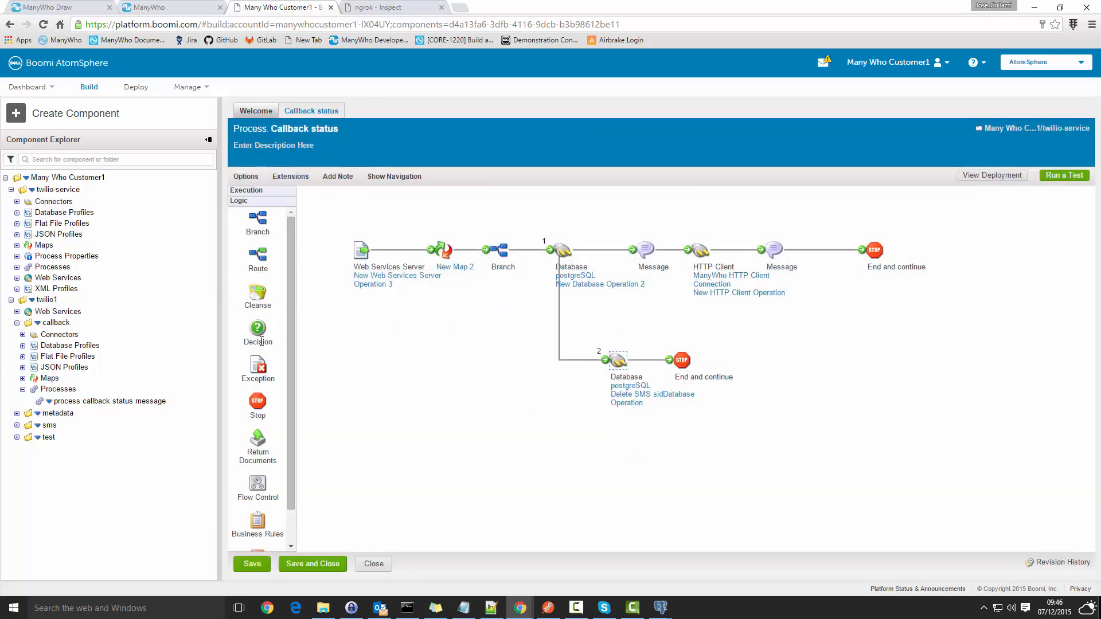
left_click_drag(289, 335, 289, 422)
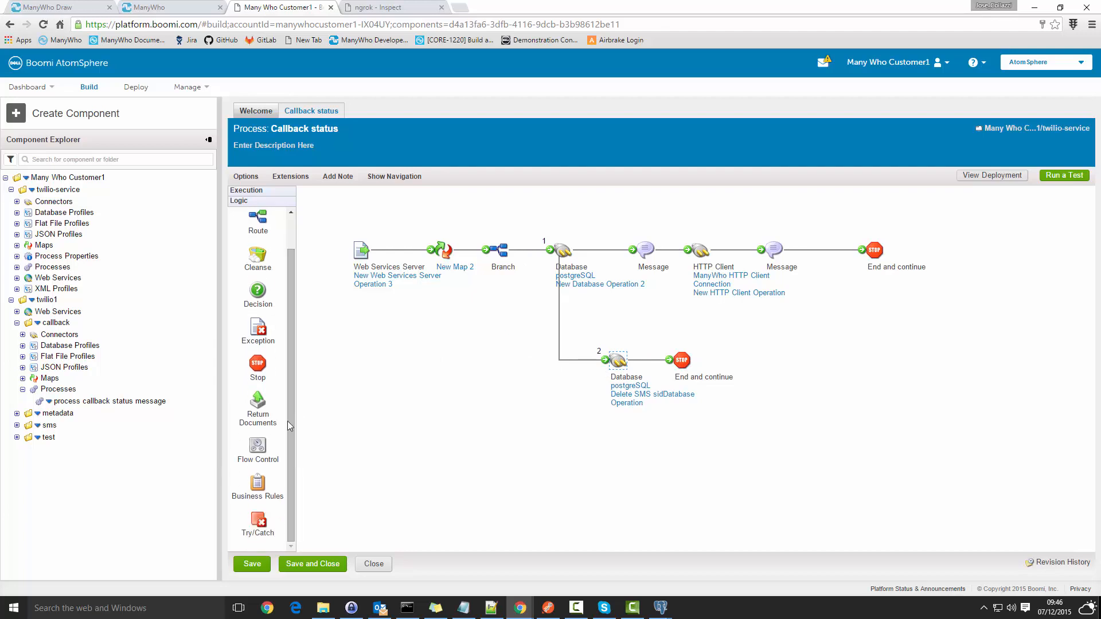
left_click(237, 193)
left_click_drag(291, 381, 554, 384)
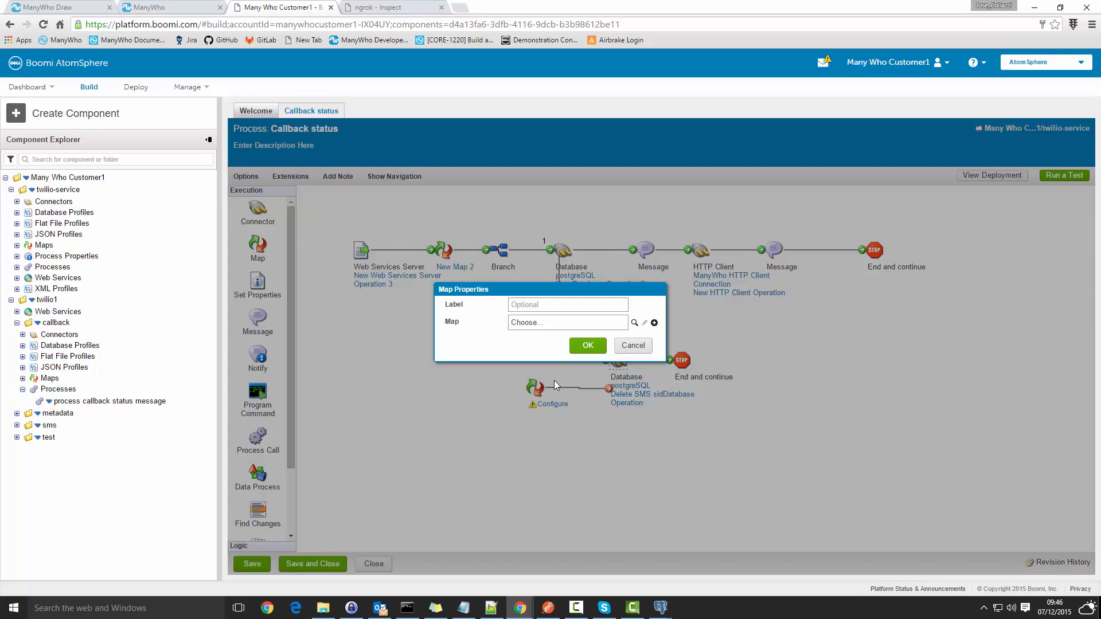
left_click(588, 346)
mouse_move(607, 360)
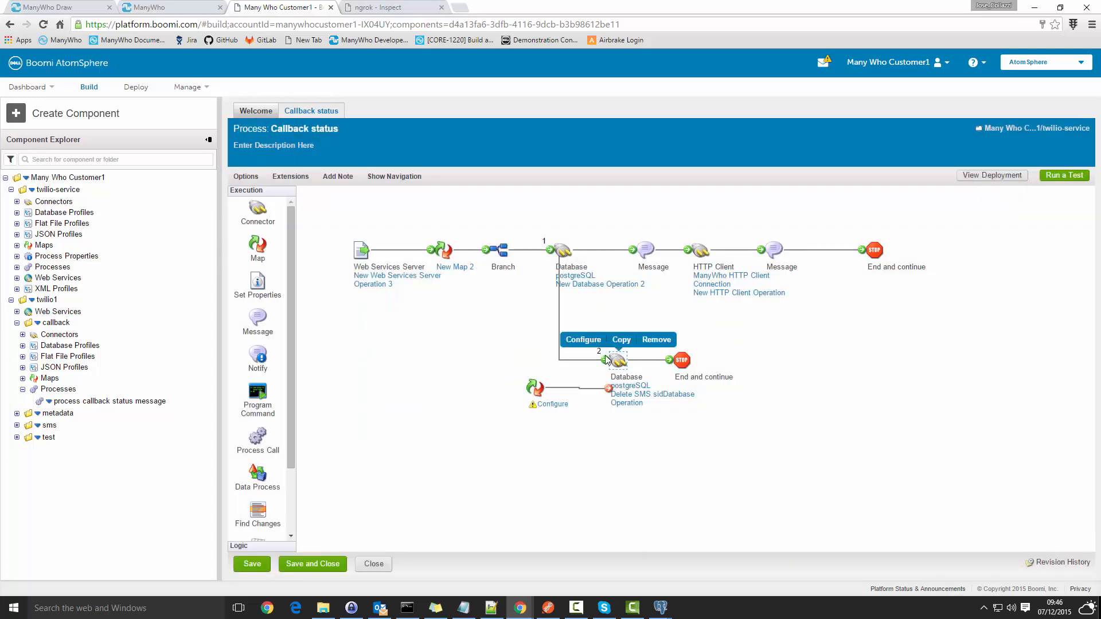
left_click_drag(606, 360, 554, 360)
mouse_move(657, 367)
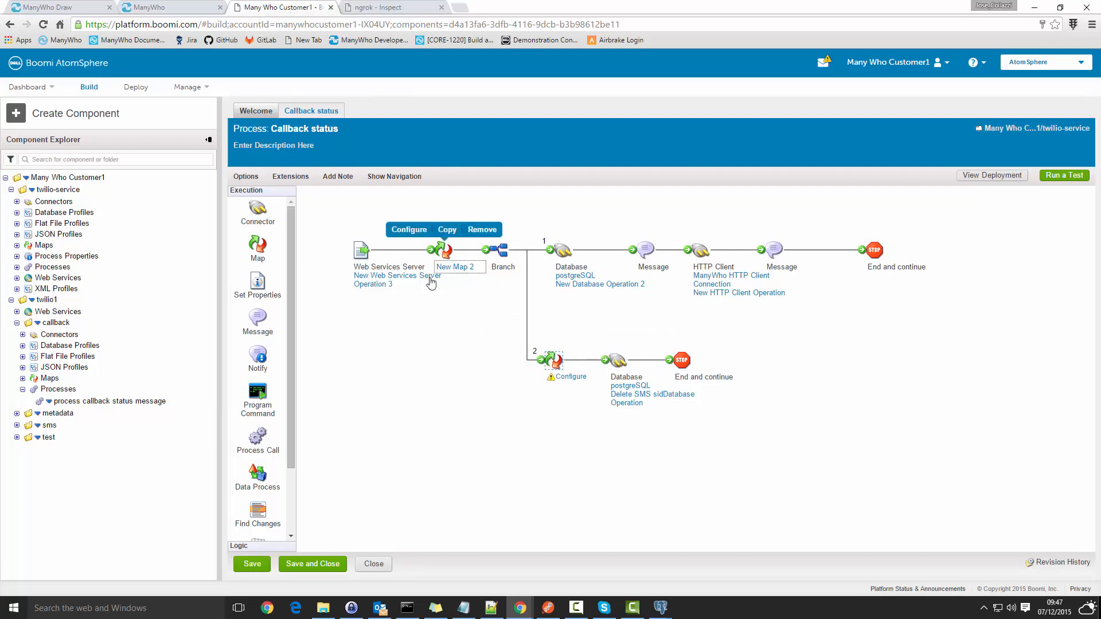
- Open New Map 2, expand its destination profile's Fields and Parameters, and open that database profile for editing
left_click(453, 268)
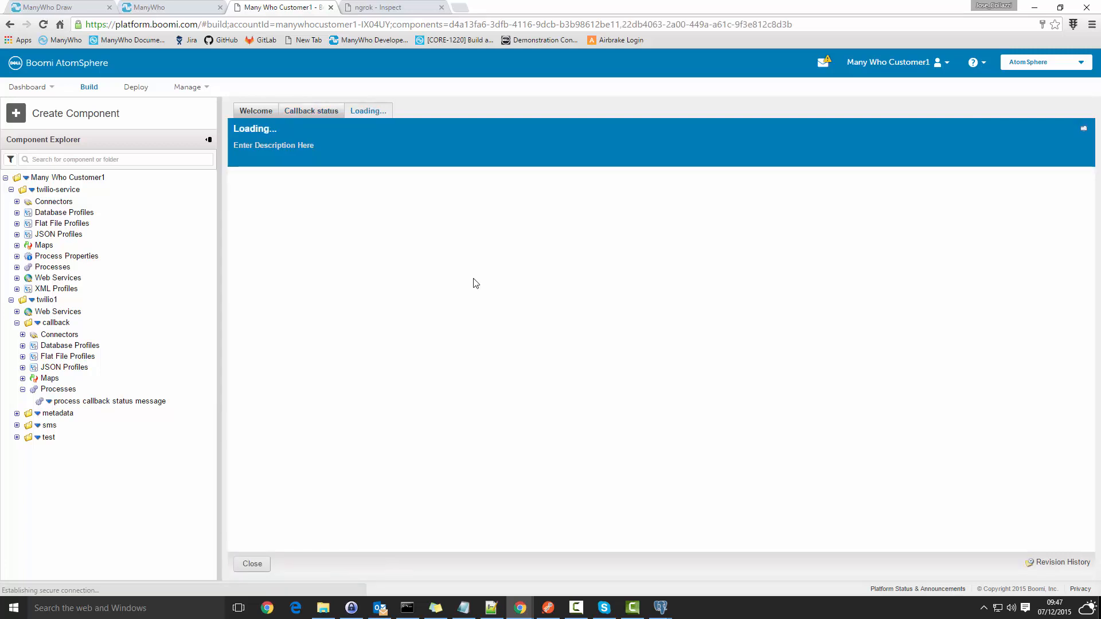
left_click(1085, 221)
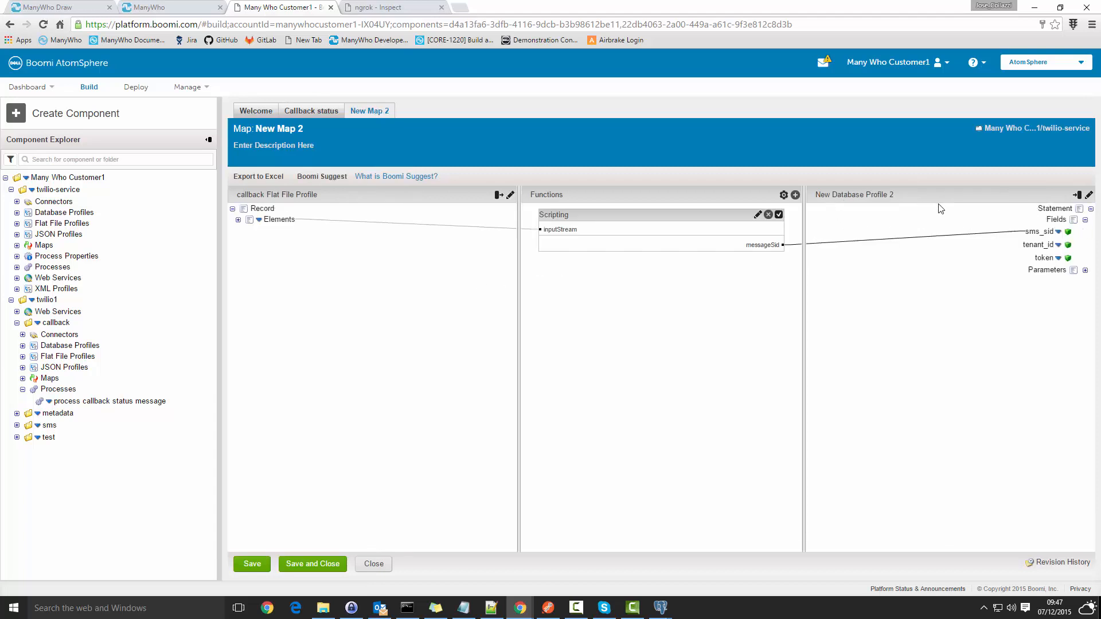
left_click(1085, 270)
left_click(1089, 195)
- Rename New Database Profile 2 as "Select SMS by SmsSid Database Profile"
left_click(326, 133)
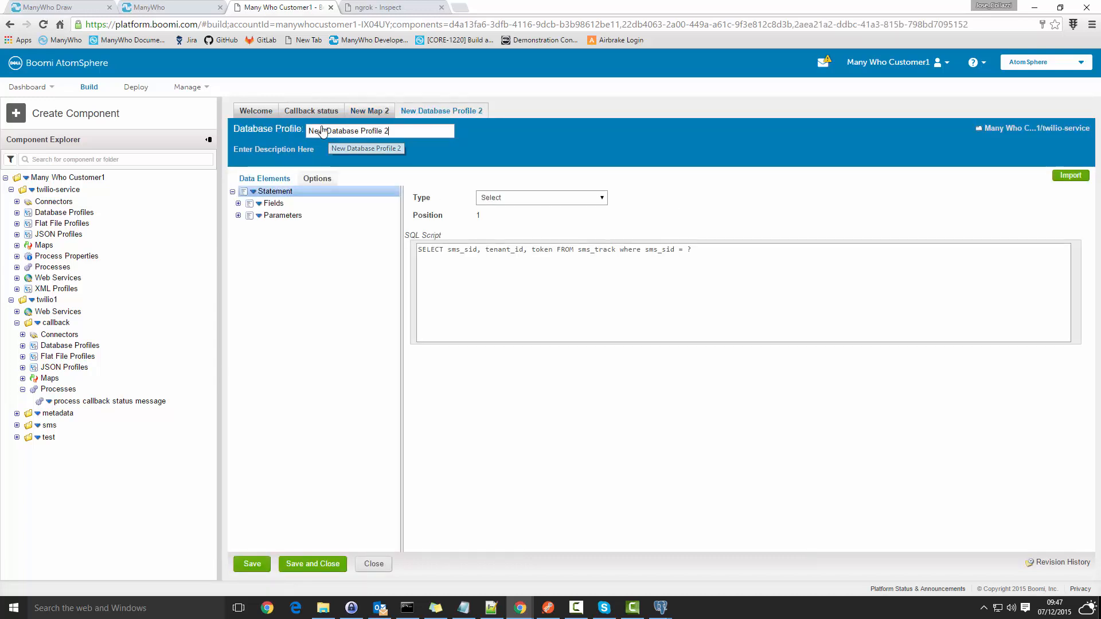
double_click(316, 131)
type("Select")
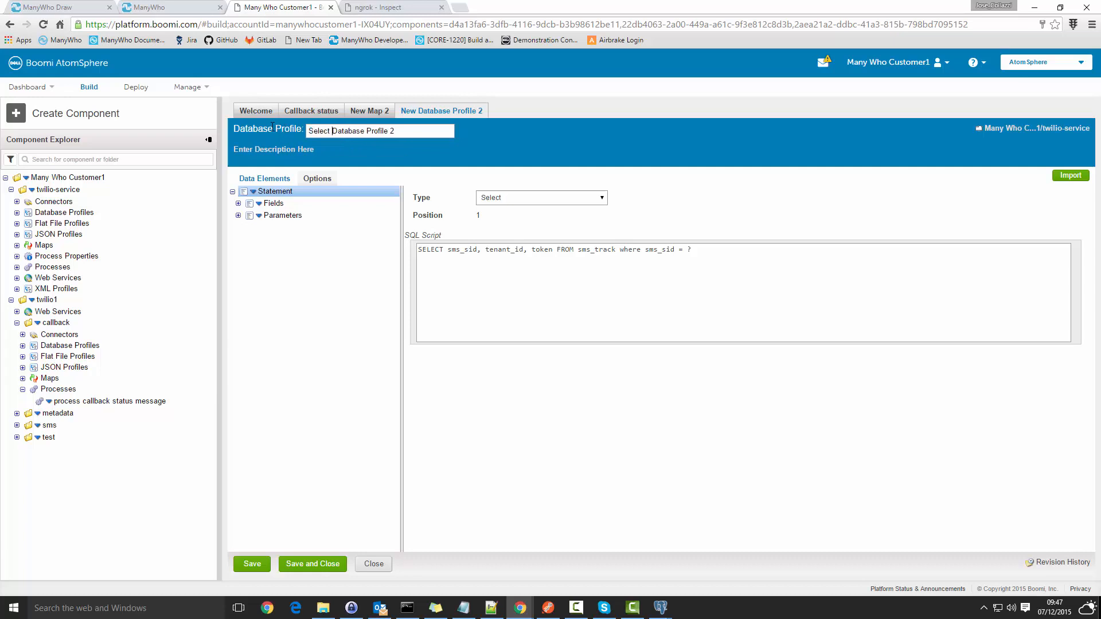
key("BackSpace")
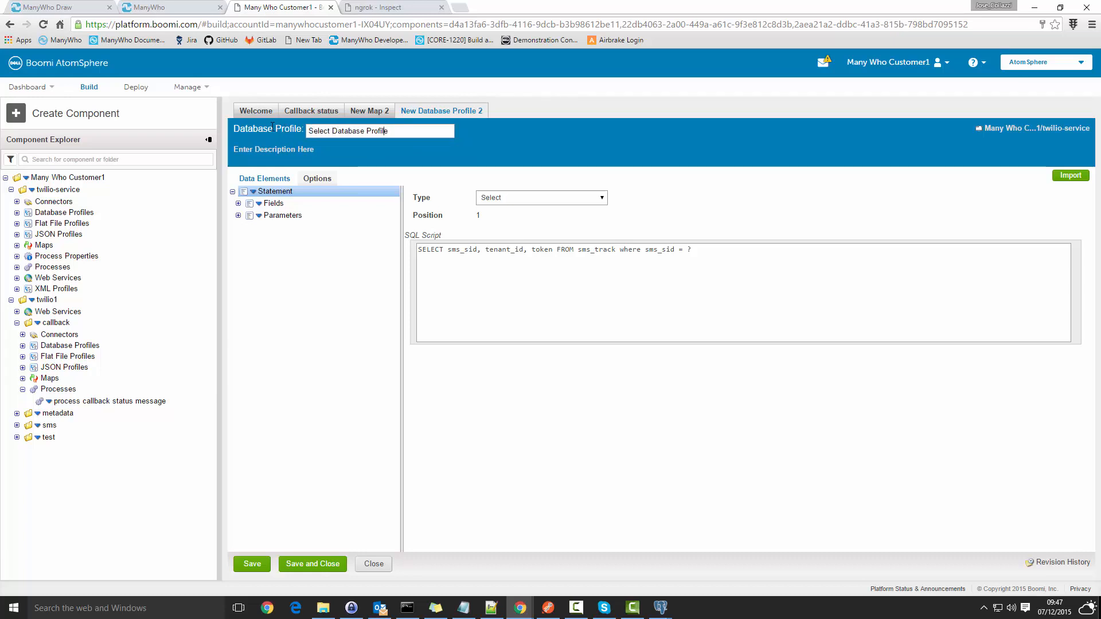
key("Left")
key("Left")
key("Left")
type("S")
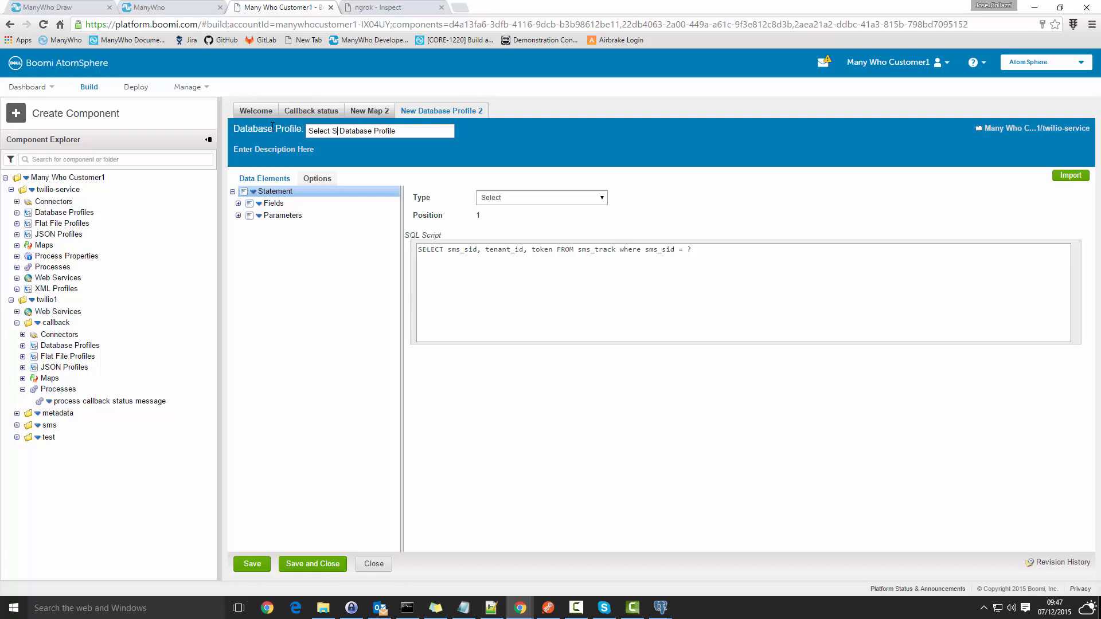
type("MS by S")
key("Delete")
key("BackSpace")
type("SmsSid")
- Expand the profile's Fields, save and close the profile, and close New Map 2
left_click(239, 204)
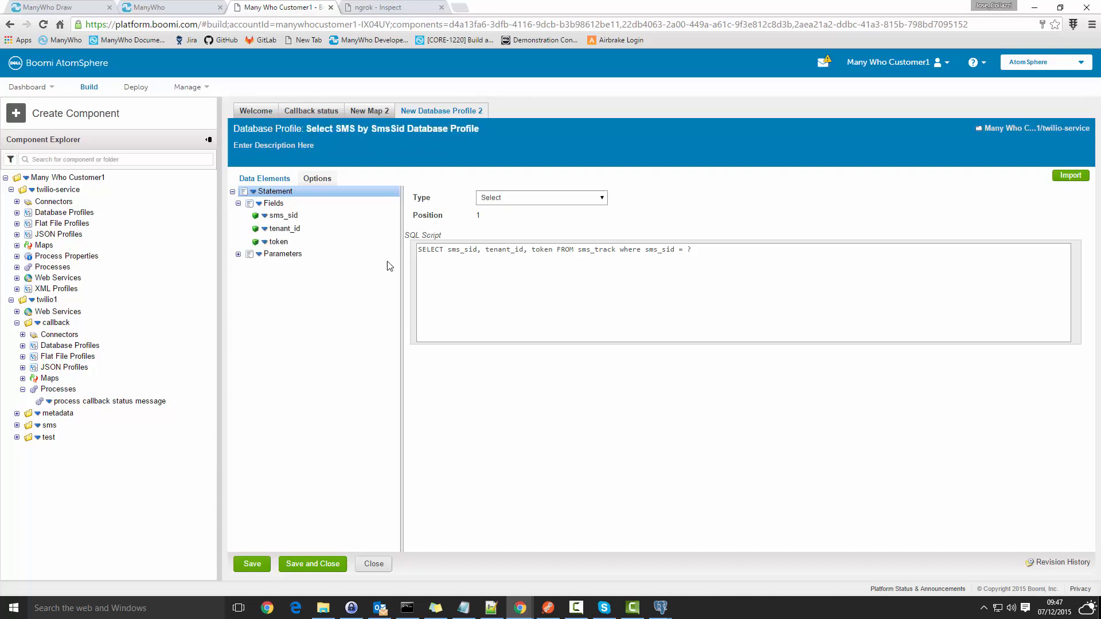
left_click(322, 566)
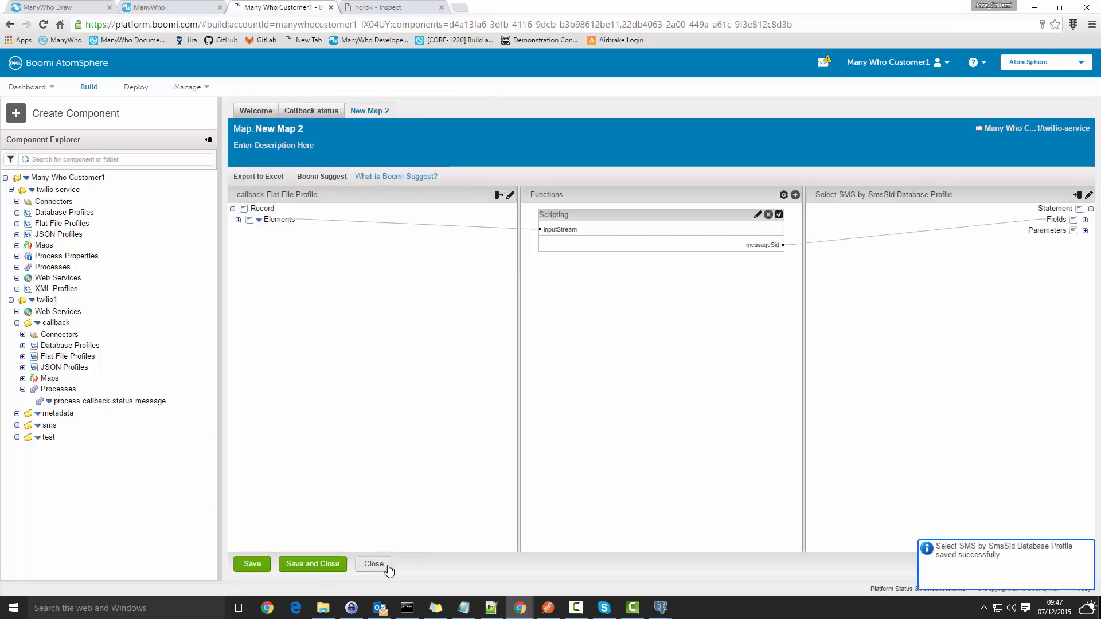
left_click(388, 569)
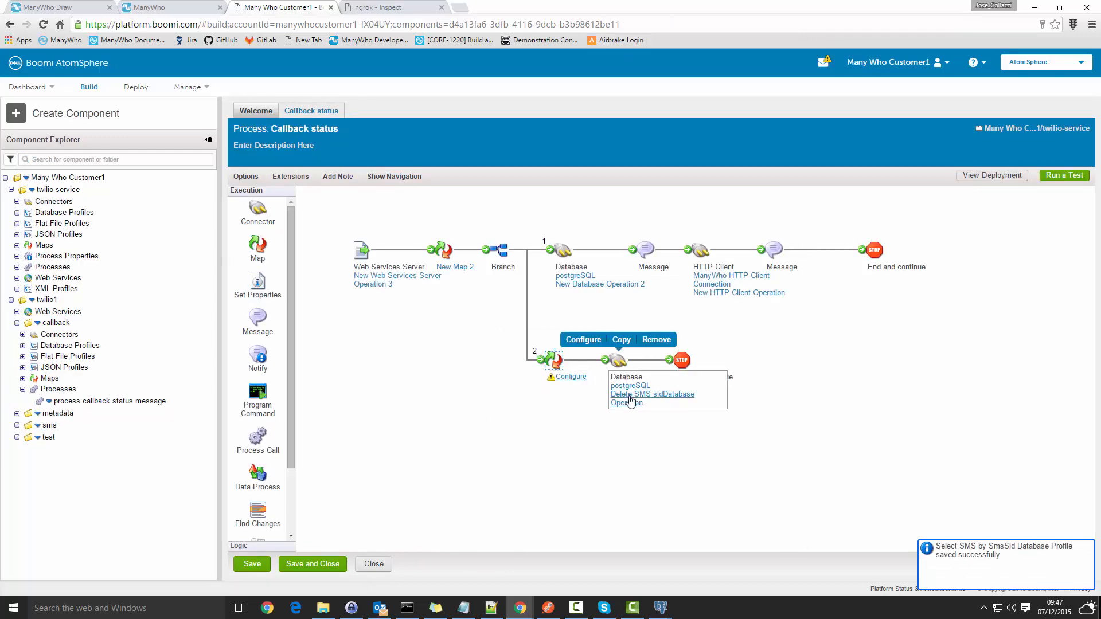
- Create a new map for branch 2's Map shape, with Select SMS by SmsSid Database Profile as its source
left_click(568, 365)
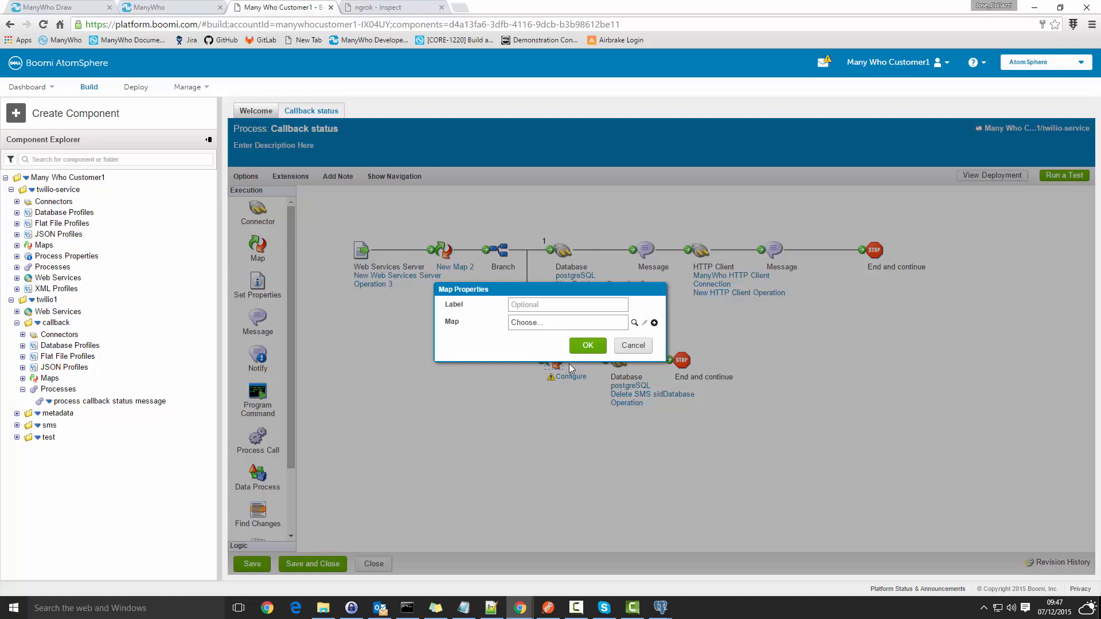
left_click(654, 324)
left_click(498, 195)
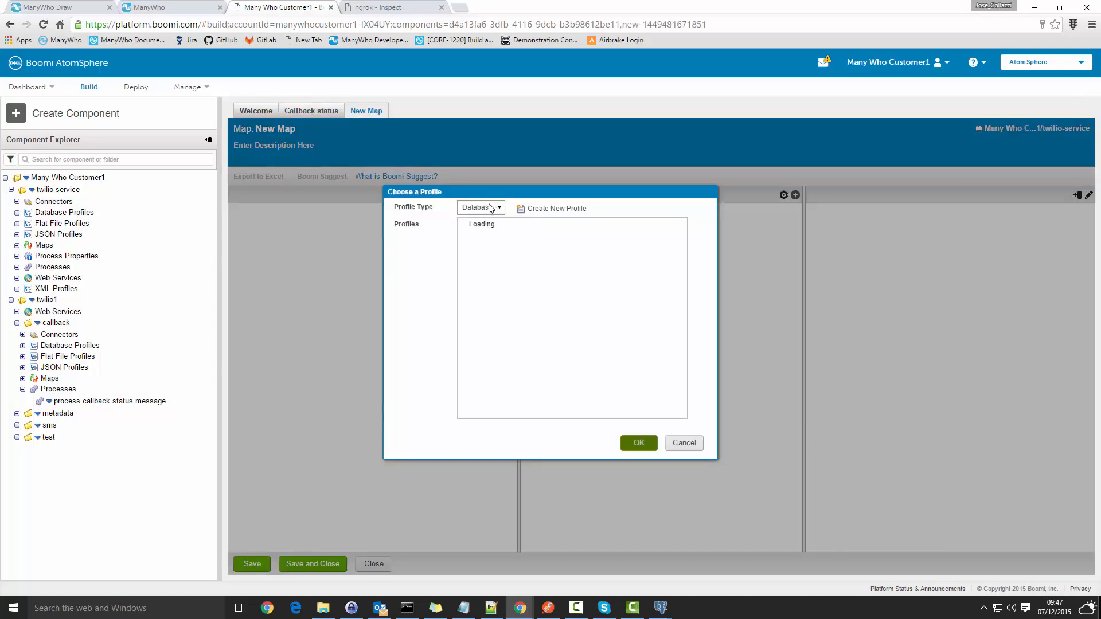
left_click(463, 223)
left_click(468, 234)
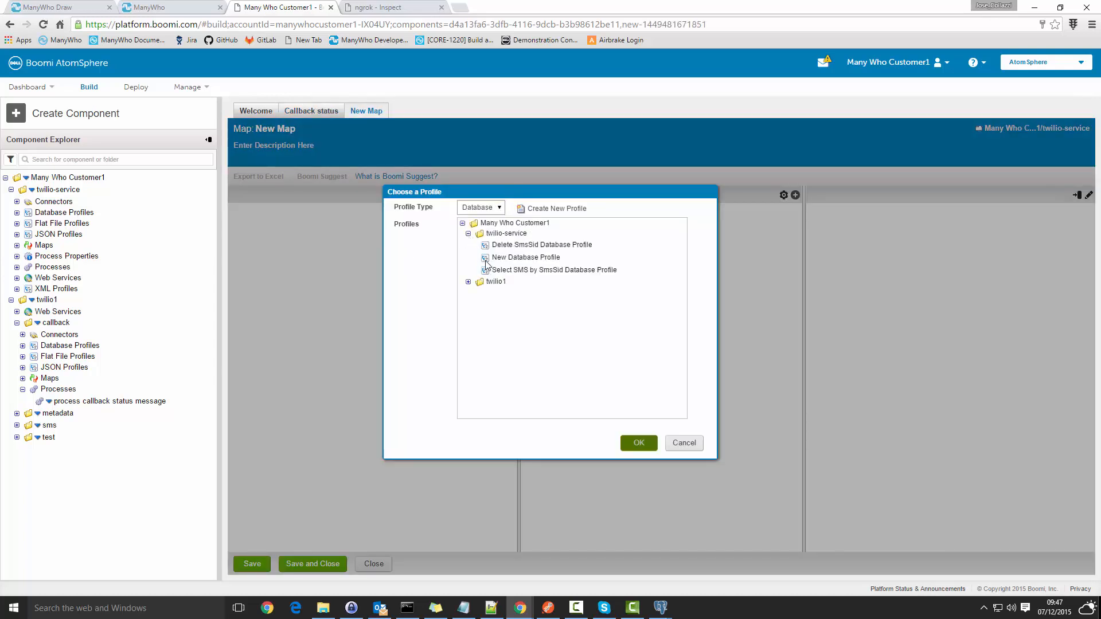
left_click(528, 270)
left_click(645, 450)
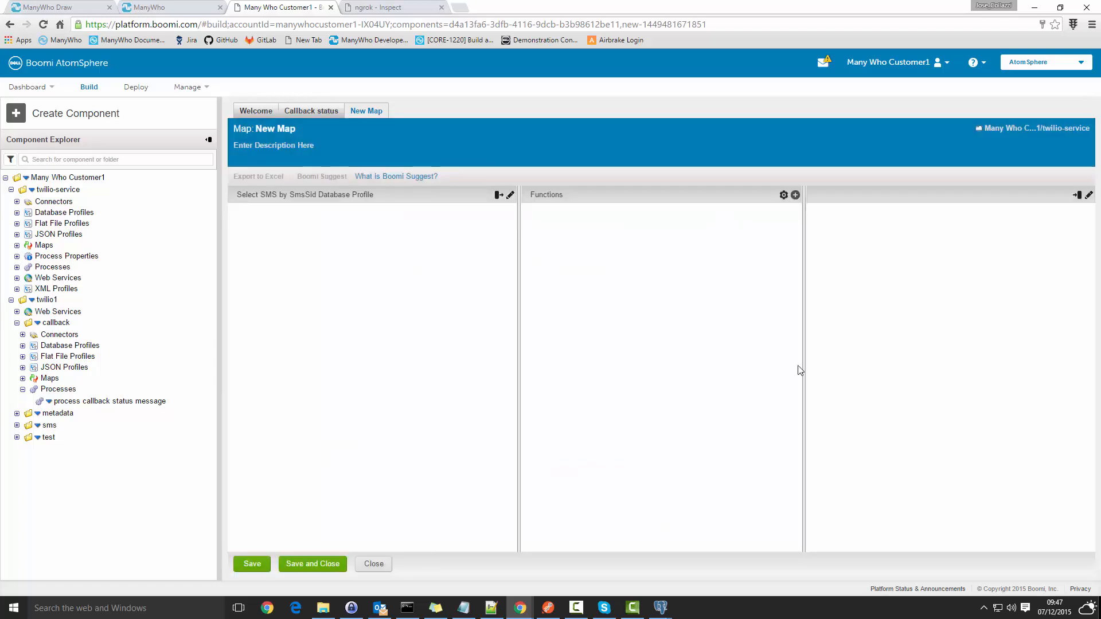
- Set the new map's destination to twilio-service's Delete SmsSid Database Profile
left_click(1079, 196)
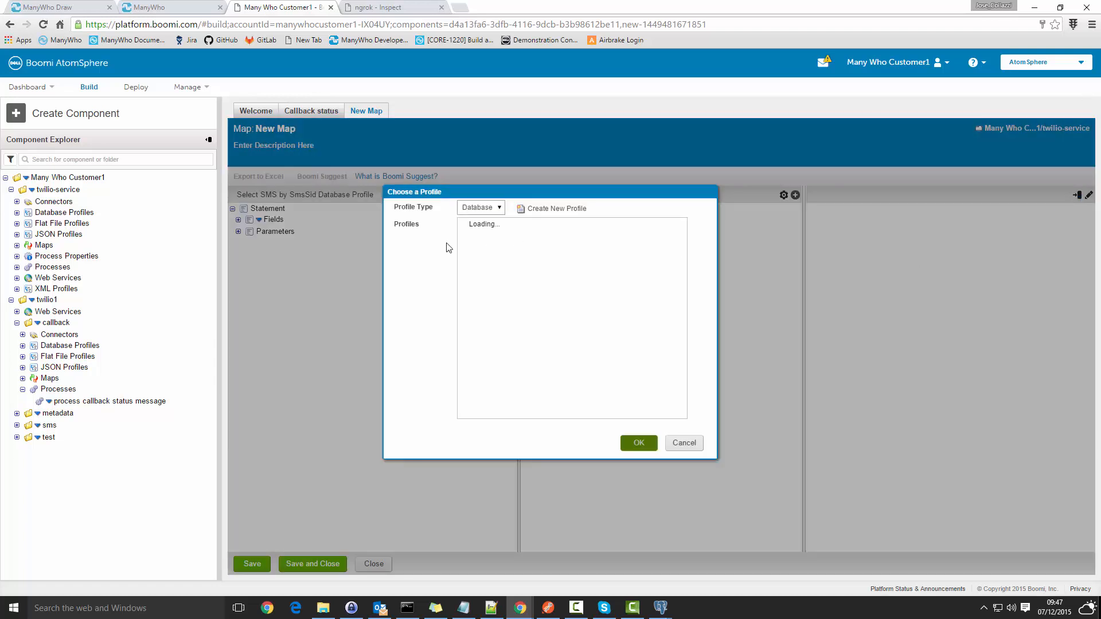
left_click(469, 234)
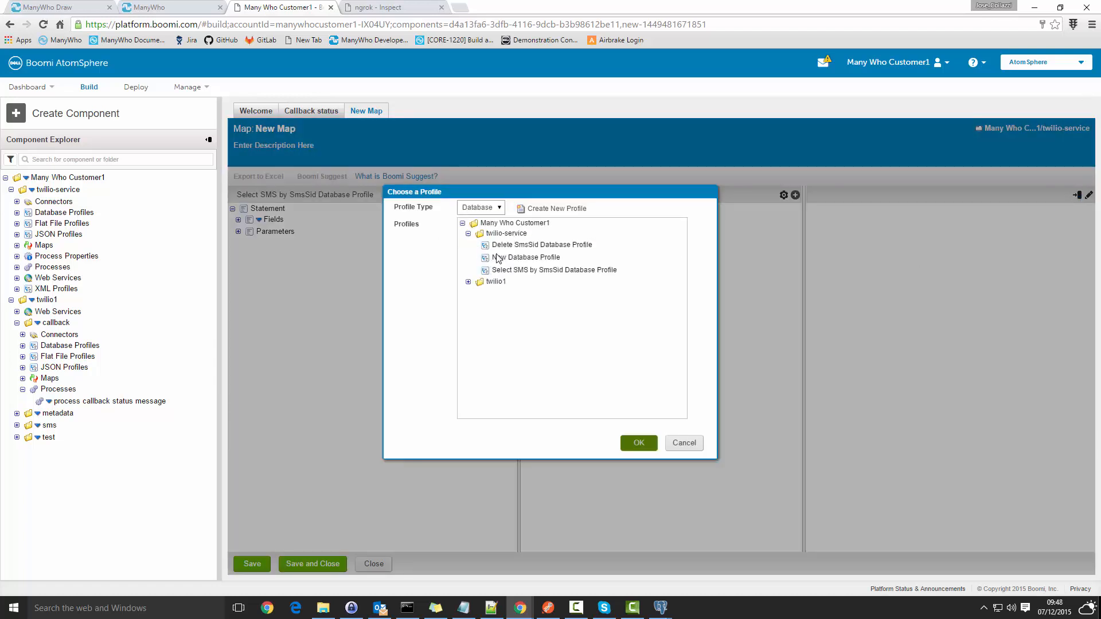
left_click(518, 246)
left_click(638, 445)
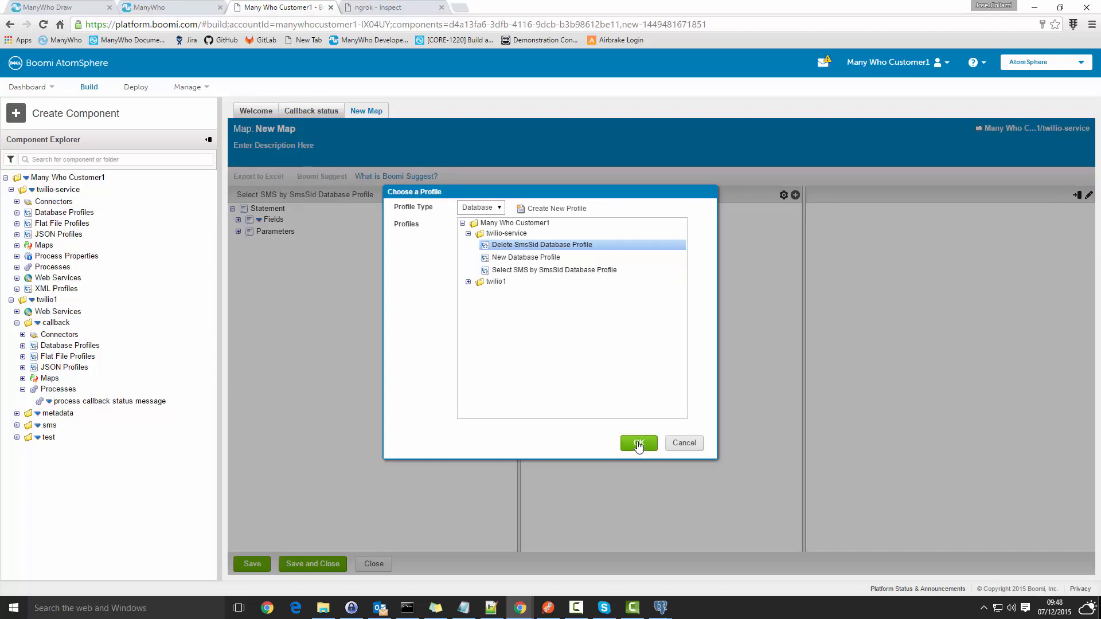
- Map sms_sid from the source profile's Fields to sms_sid in the destination profile's Conditions
left_click(1086, 233)
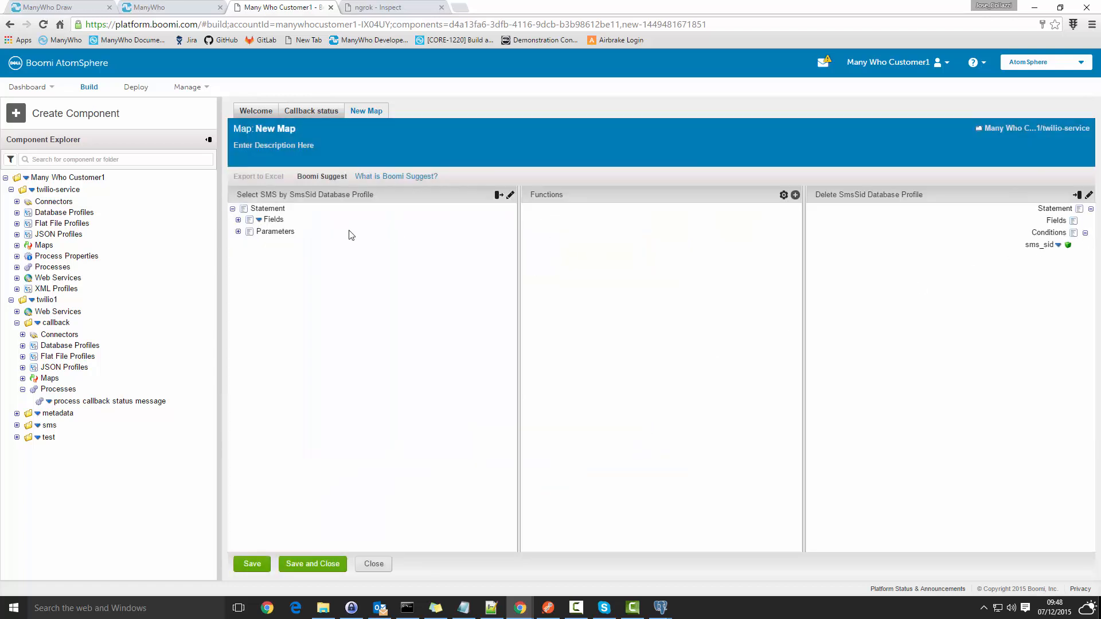
left_click(238, 220)
left_click(238, 270)
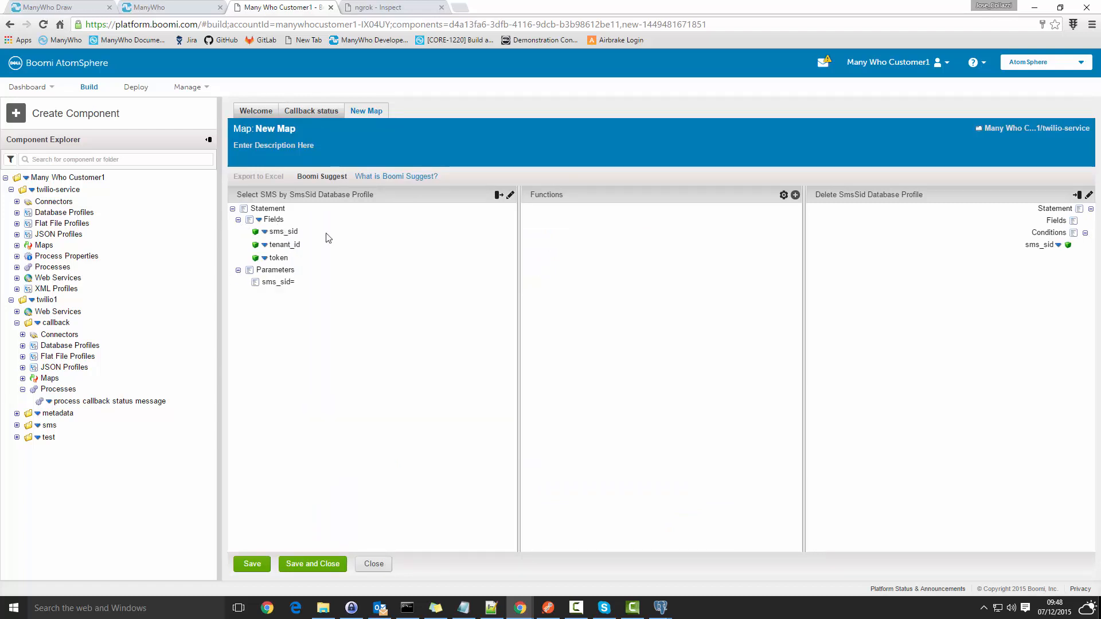
left_click_drag(328, 238, 1039, 245)
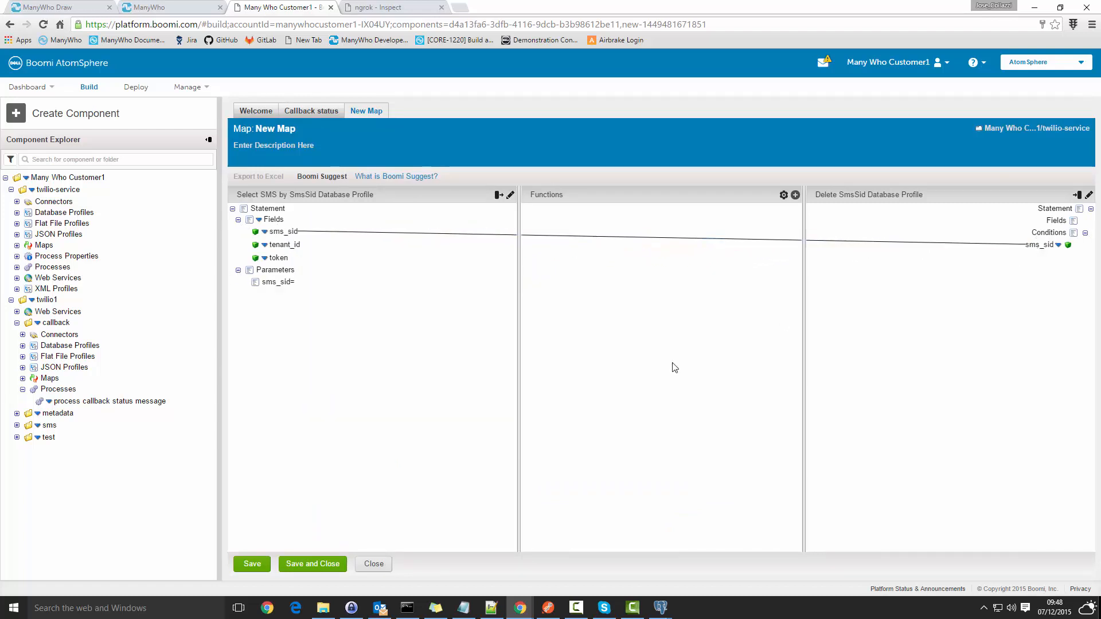
- Save and close the new map, apply it to branch 2's Map shape, and save and close the Callback status process
left_click(324, 565)
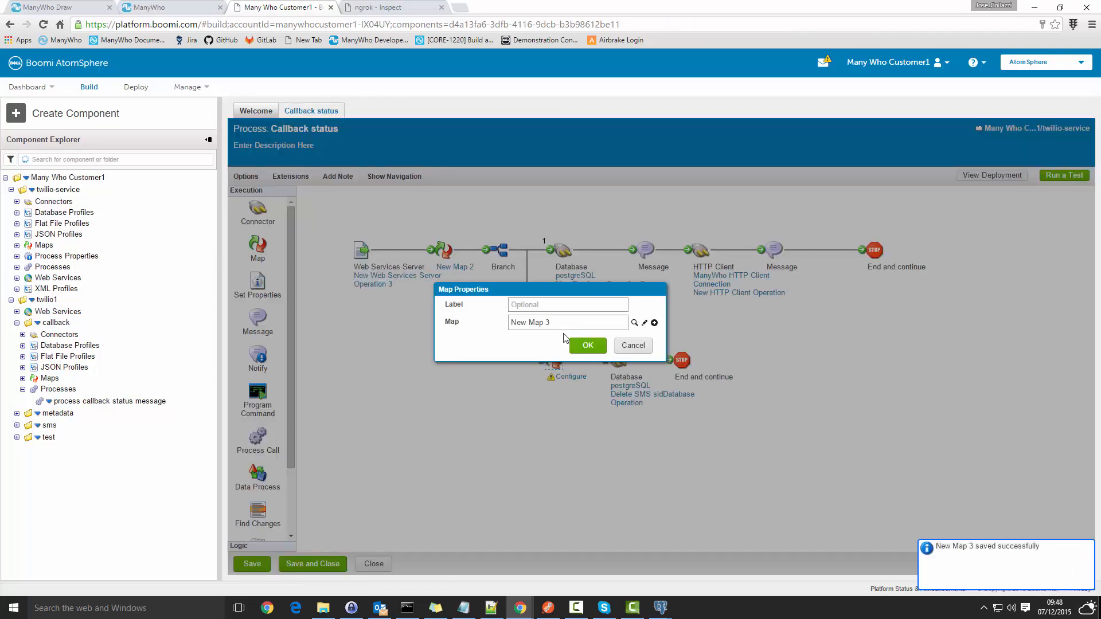
left_click(588, 346)
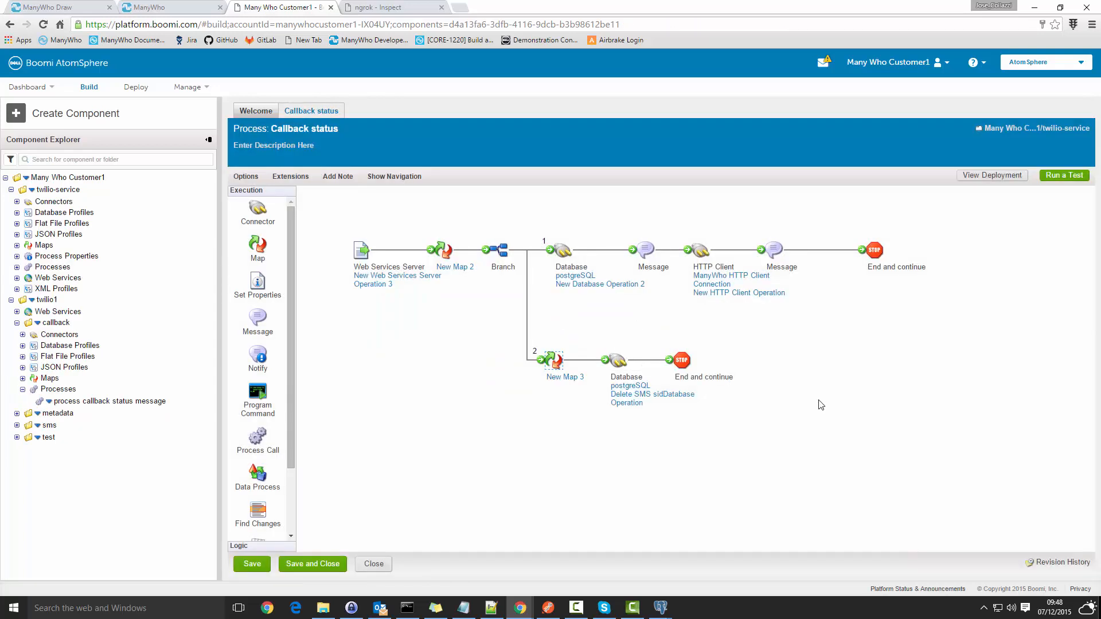
left_click(315, 564)
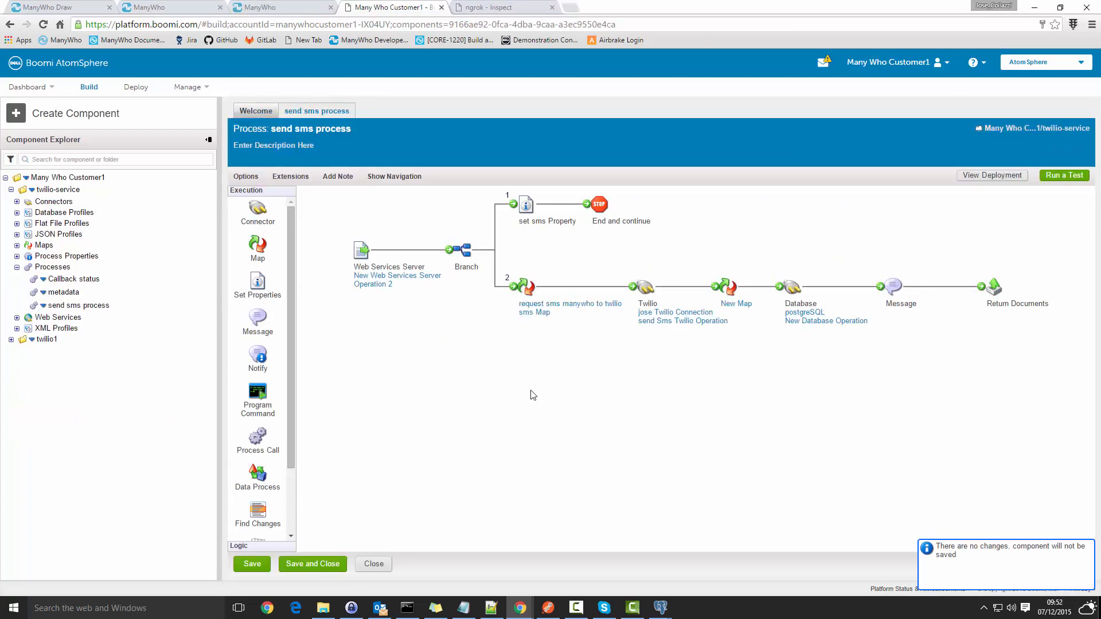
mouse_move(653, 315)
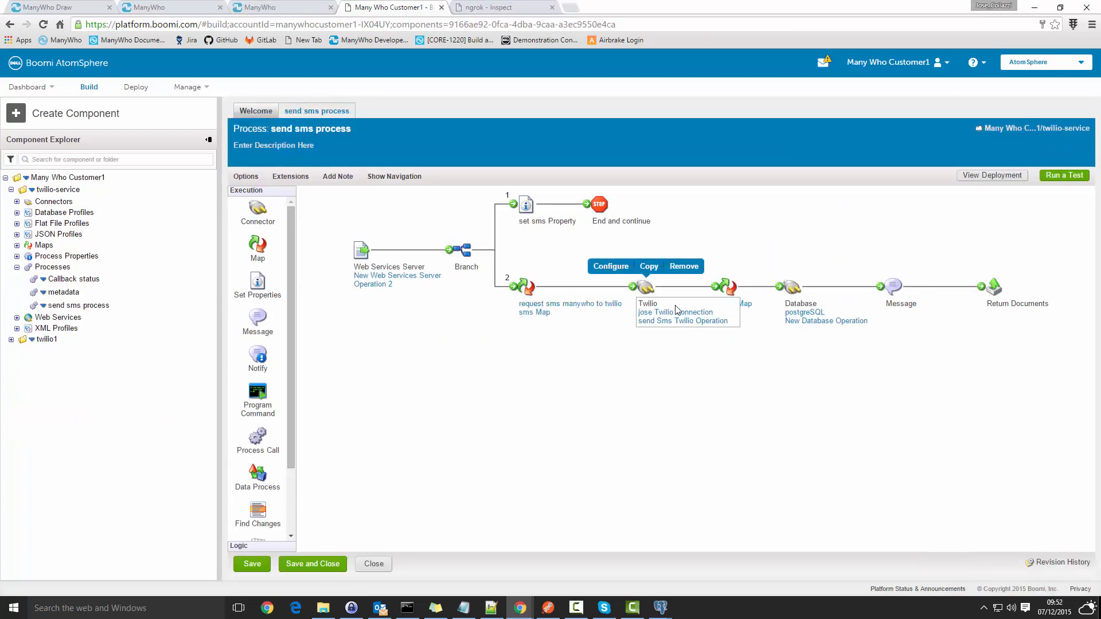
- Set the send sms process's Branch shape to 3 branches
mouse_move(466, 249)
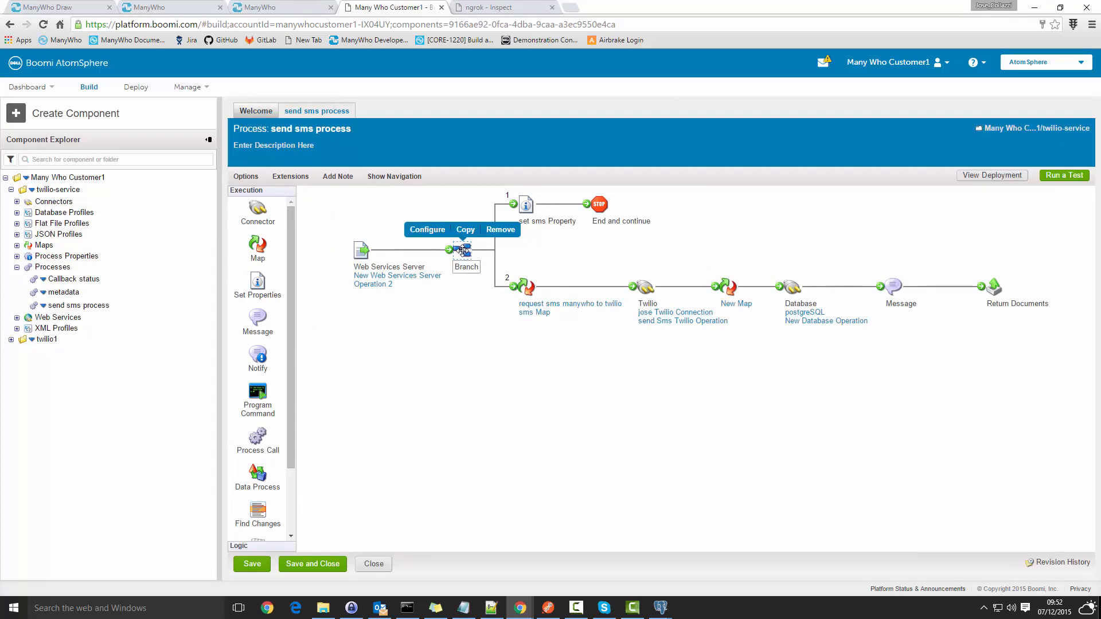
left_click(440, 231)
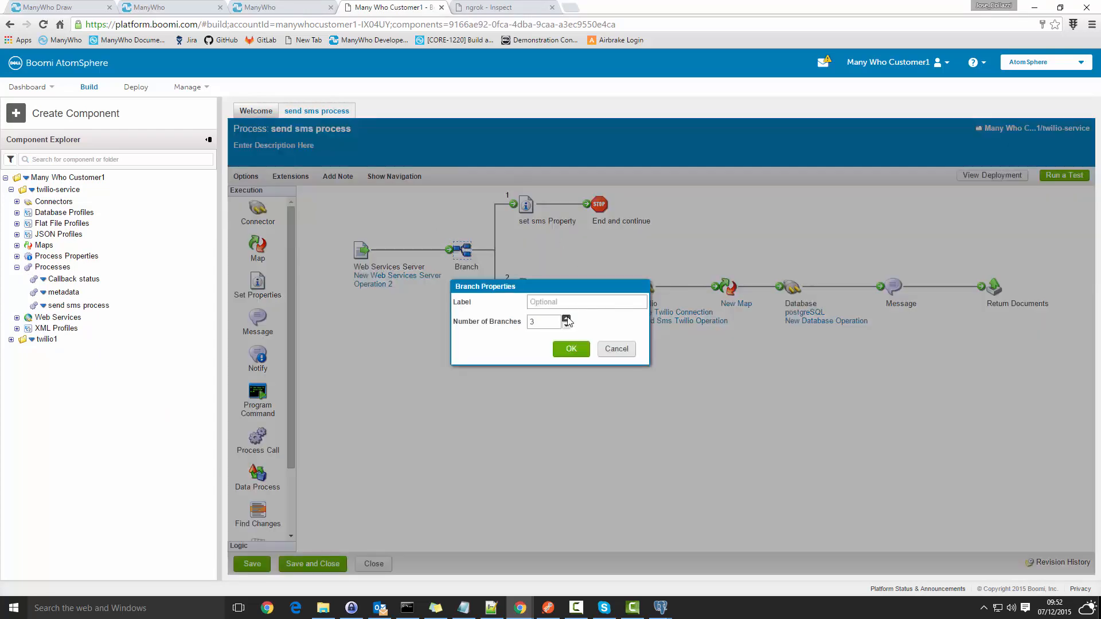
left_click(570, 351)
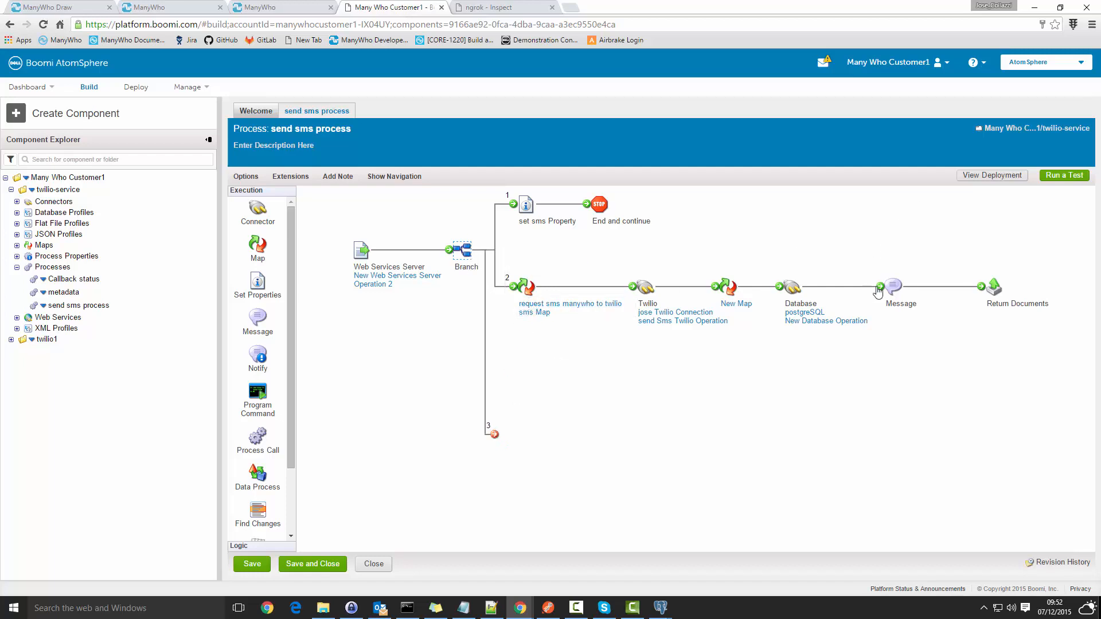
- Detach the Message and Return Documents shapes from branch 2, place them on branch 3 and connect branch 3 to the Message shape
left_click_drag(877, 290, 866, 279)
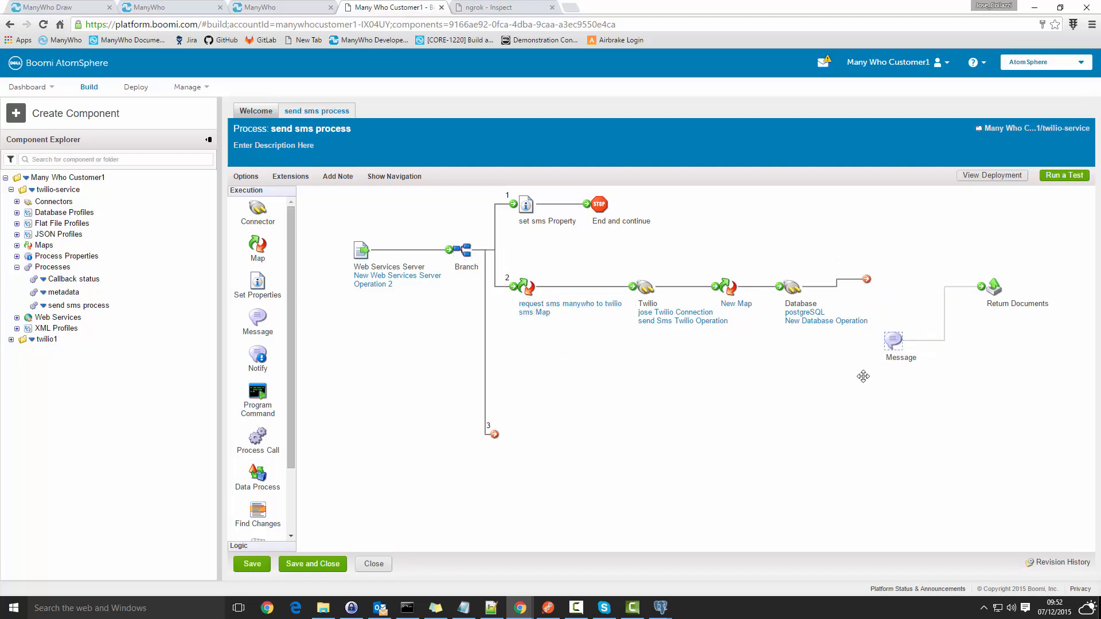
left_click_drag(863, 376, 526, 434)
left_click(1007, 315)
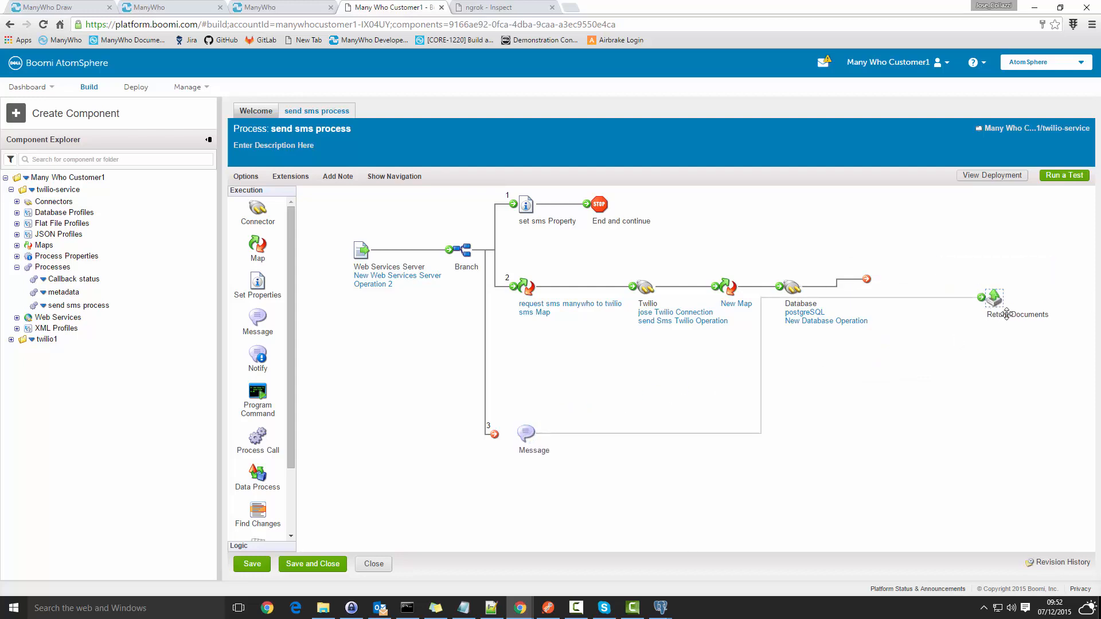
left_click_drag(1006, 314, 601, 434)
left_click_drag(490, 436, 514, 434)
- Line up branch 2's SMS request map, Twilio, New Map and Database shapes in one row with the Branch shape
mouse_move(525, 283)
left_click_drag(525, 282, 562, 255)
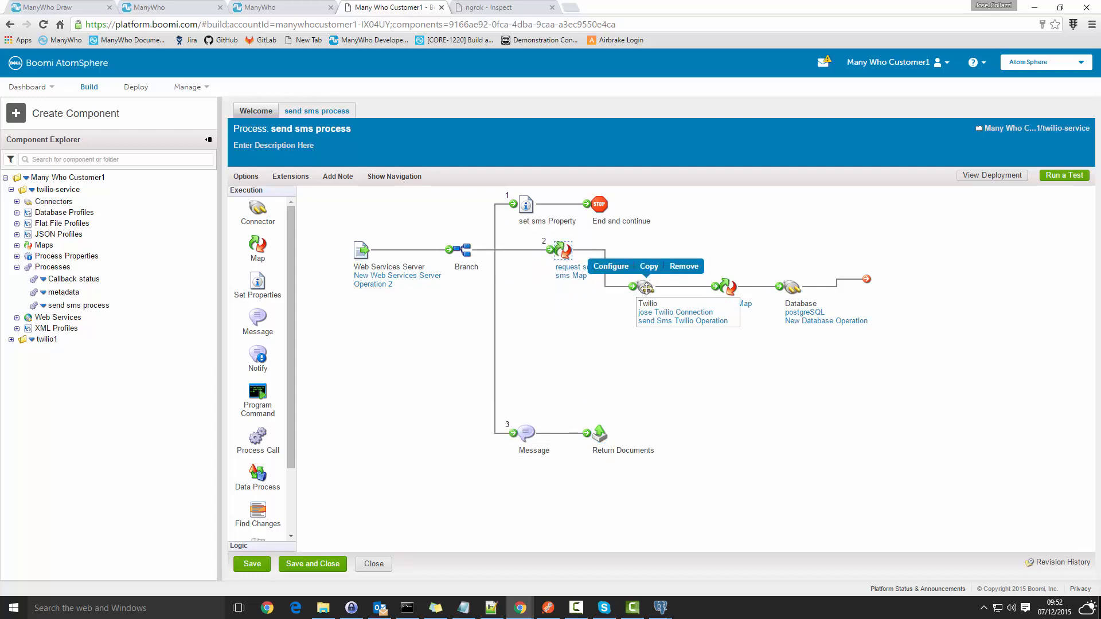
left_click_drag(645, 287, 691, 252)
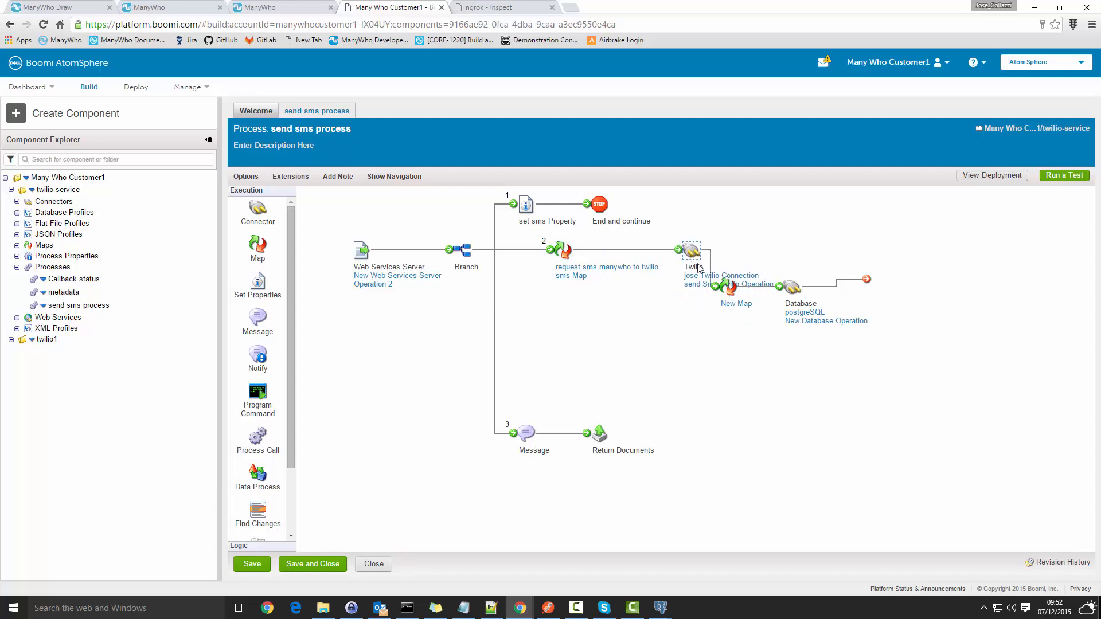
left_click_drag(726, 285, 838, 253)
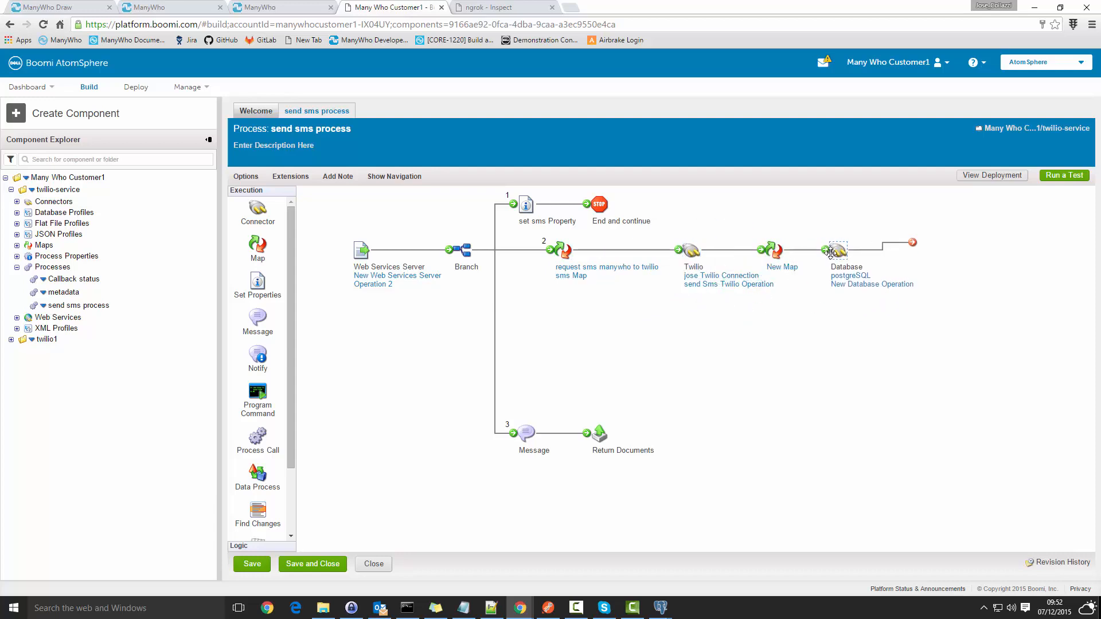
- Finish branch 2 with a Stop shape set to End and continue after the Database shape
mouse_move(904, 241)
left_mouse_down()
mouse_move(924, 253)
mouse_move(916, 251)
left_mouse_up()
scroll(281, 344, "down", 2)
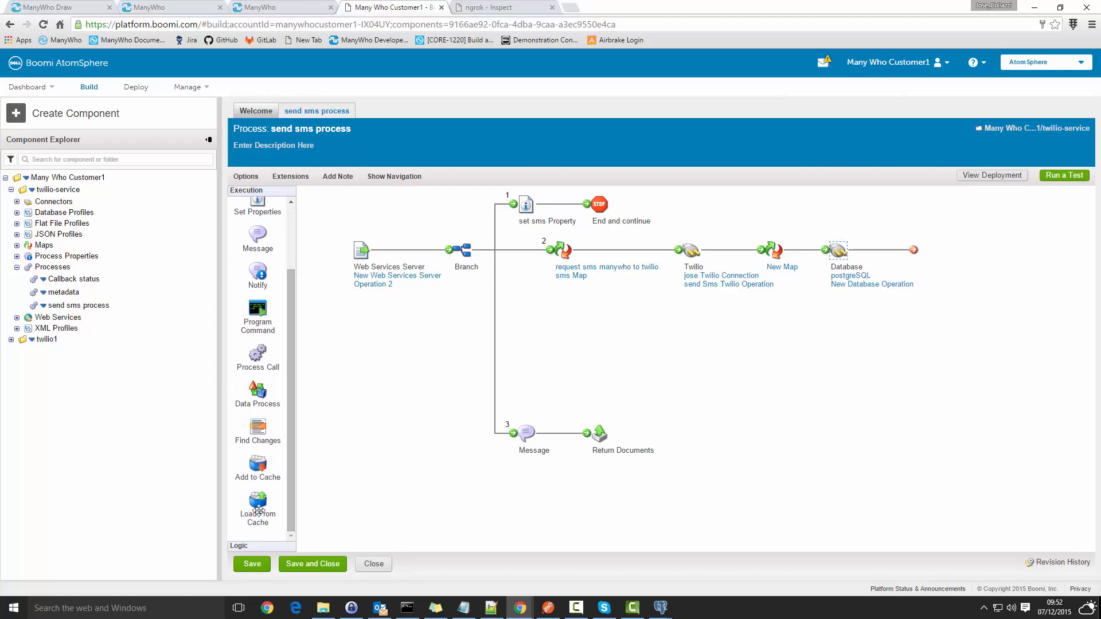
left_click(240, 546)
left_click_drag(262, 422, 940, 251)
left_click(548, 343)
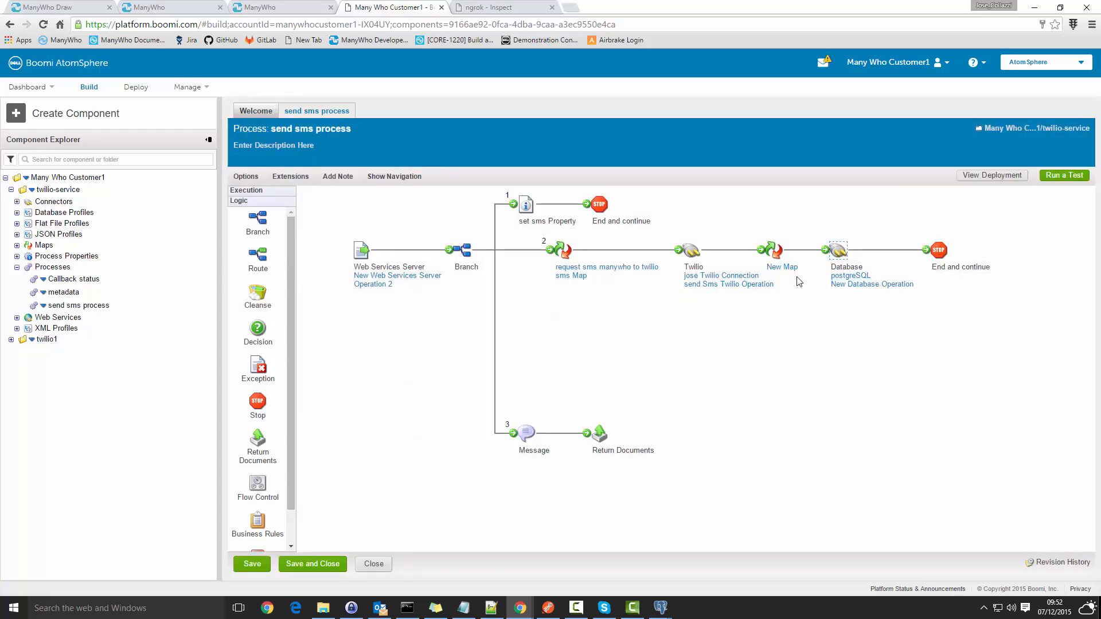
- Rename the profile used by branch 2's database operation as Insert Database Profile, then save and close it
left_click(840, 285)
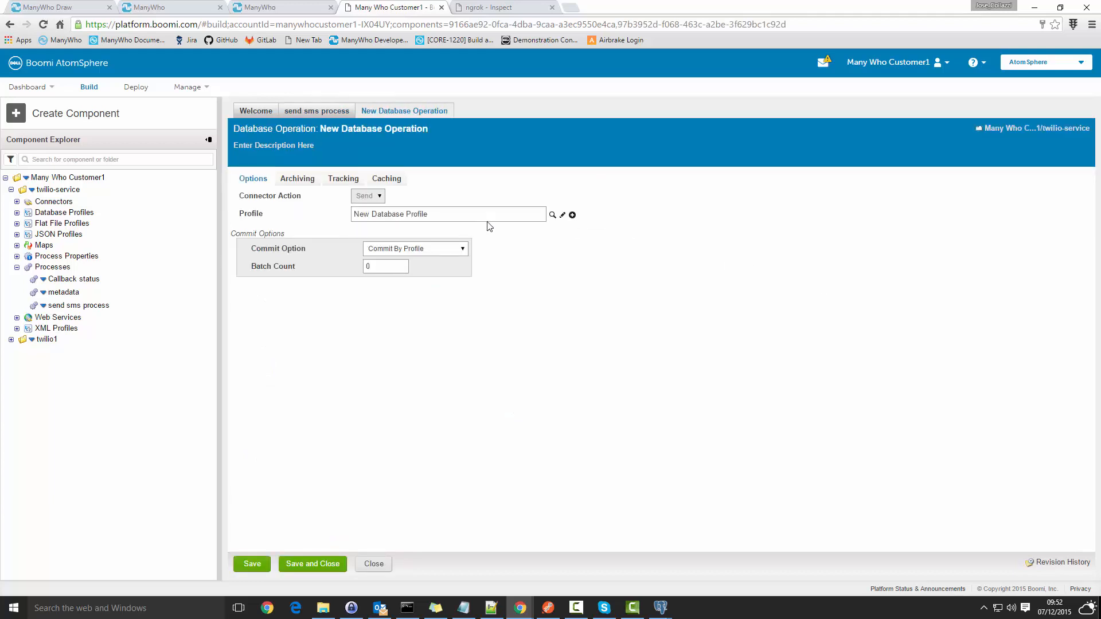
left_click(564, 216)
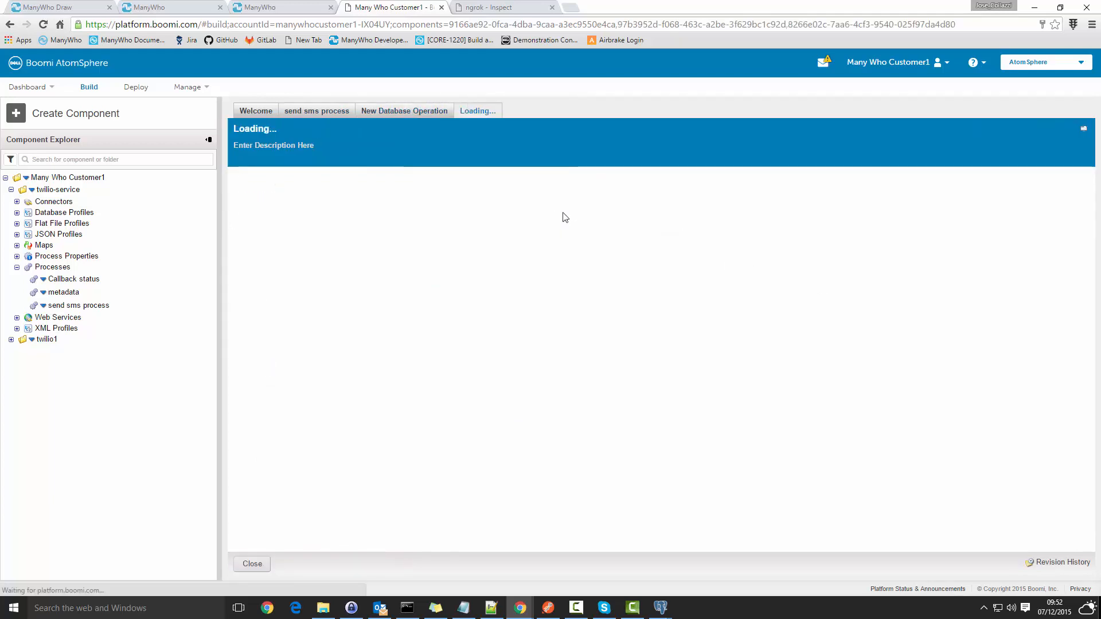
left_click(280, 192)
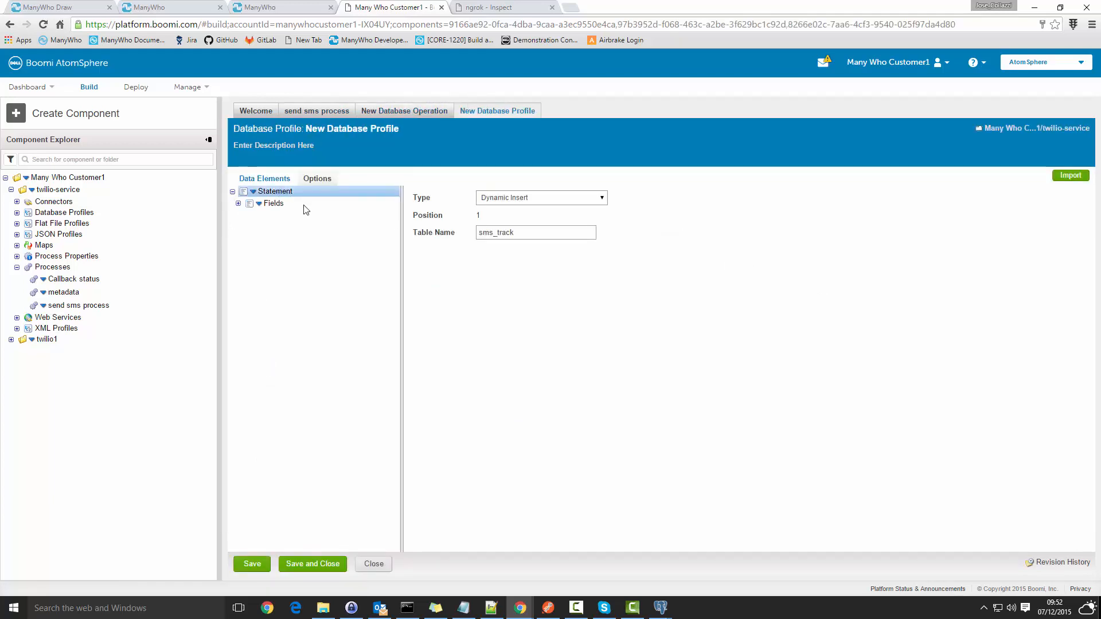
left_click(320, 129)
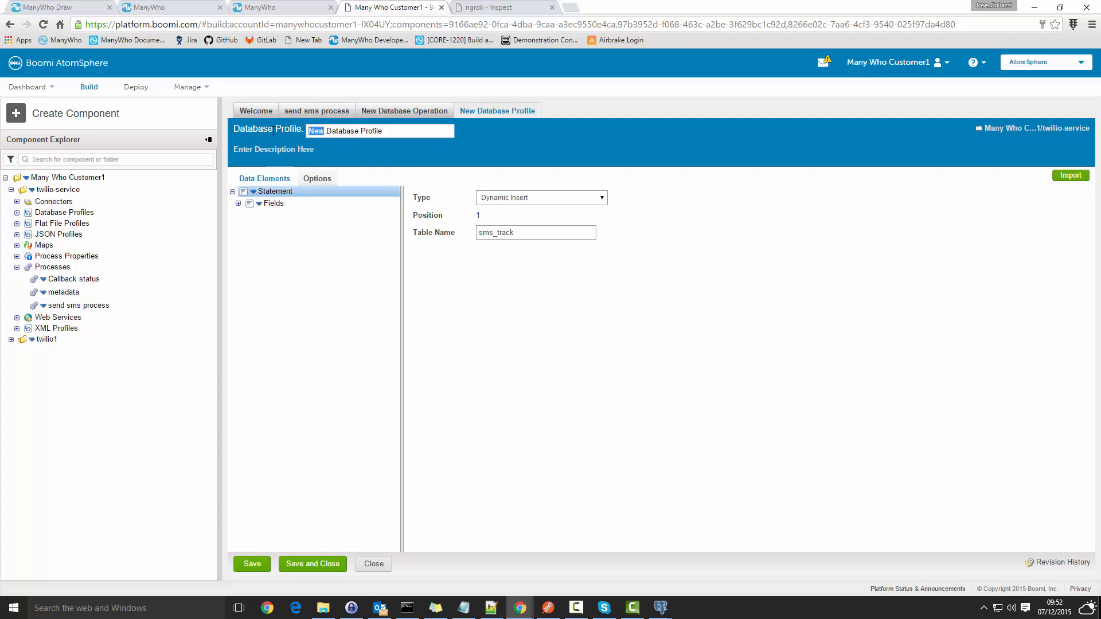
type("Insert")
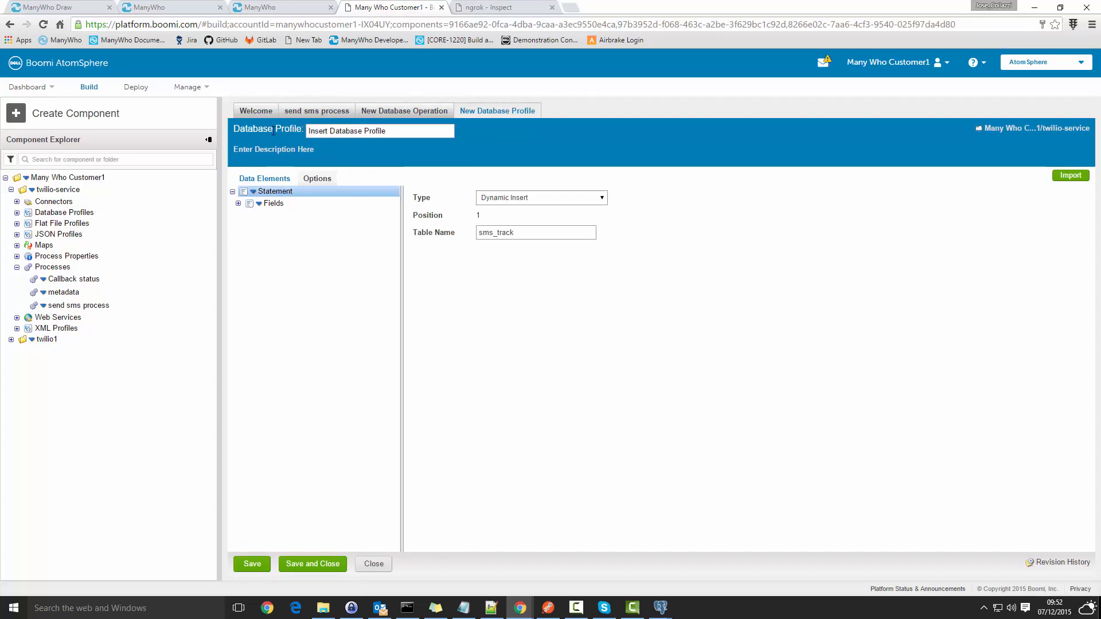
left_click(308, 565)
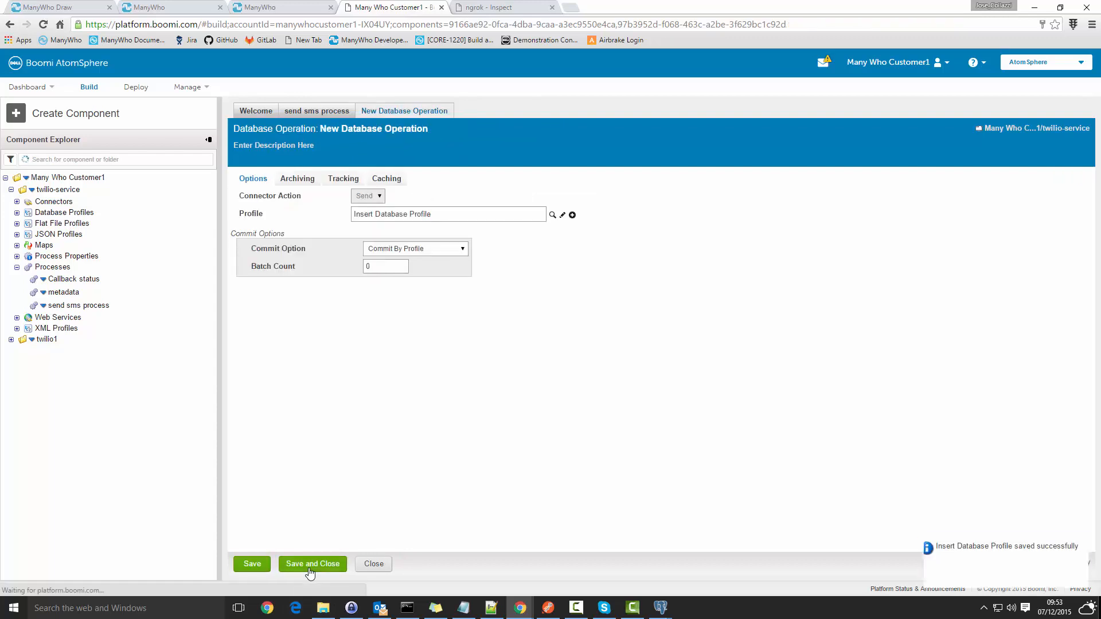
- Rename branch 2's database operation as Insert Database Operation, then save and close it
left_click(328, 129)
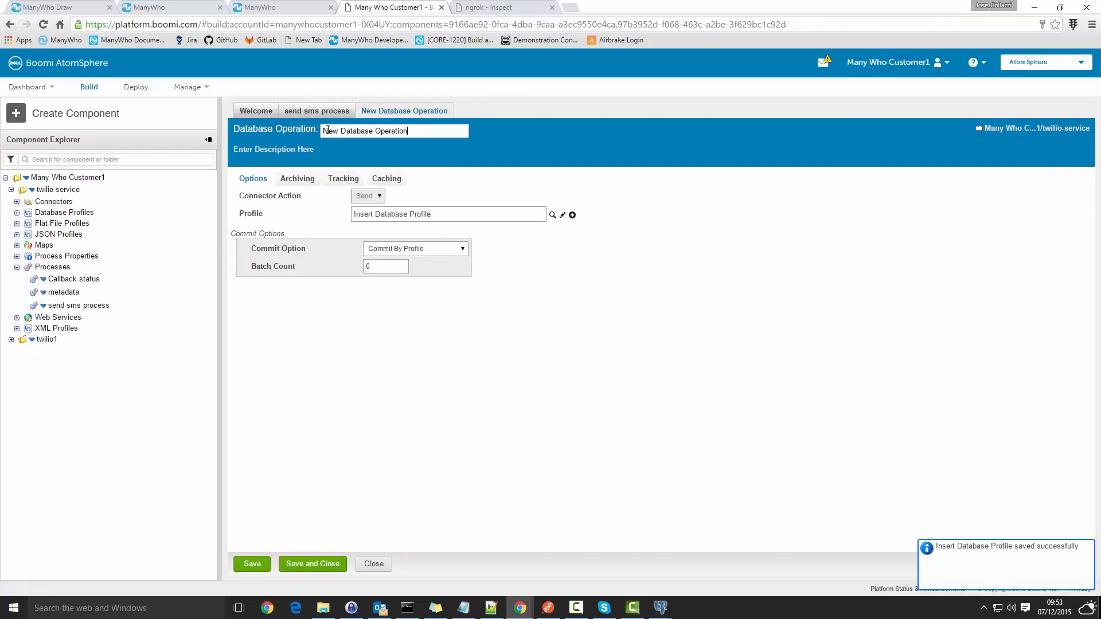
double_click(338, 130)
type("Insert")
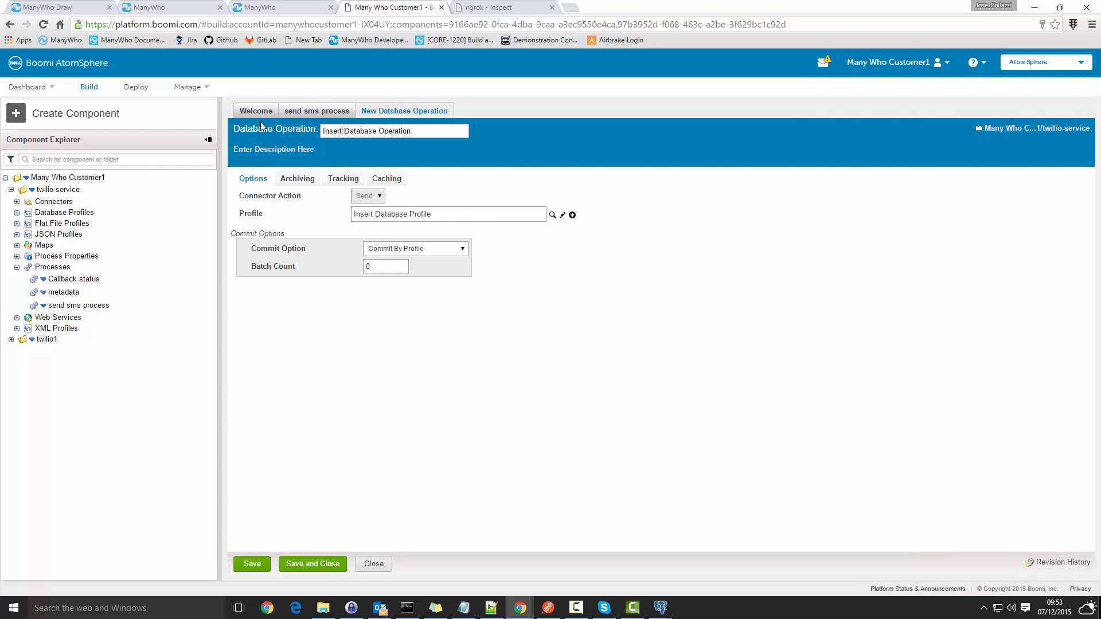
left_click(326, 565)
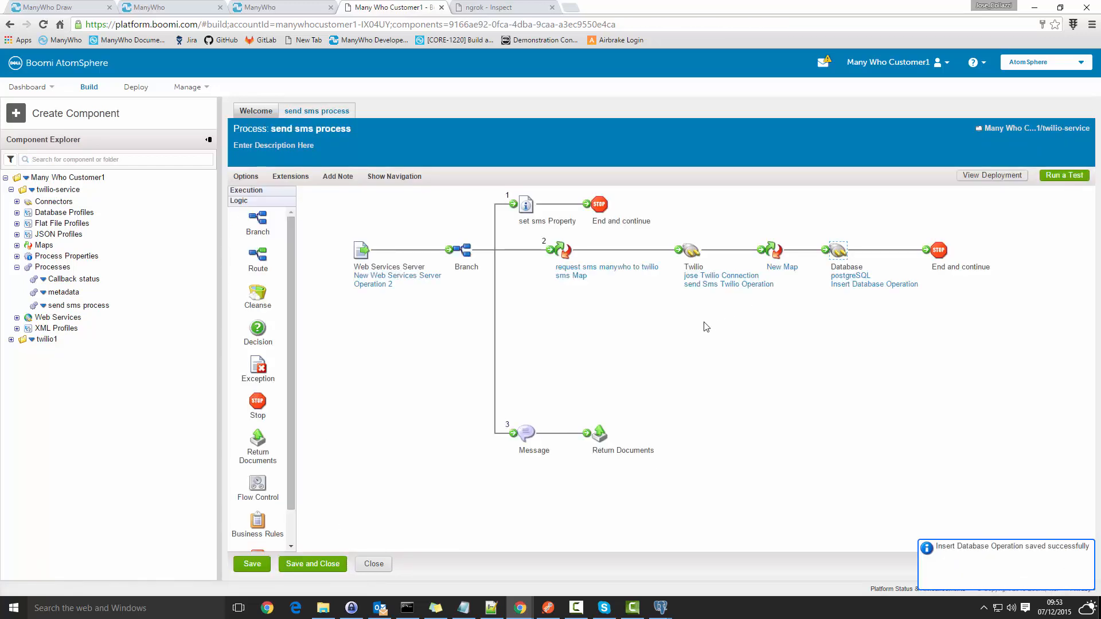
- Check the token parameter and WAIT response in branch 3's Message shape, then save and close the send sms process
mouse_move(838, 244)
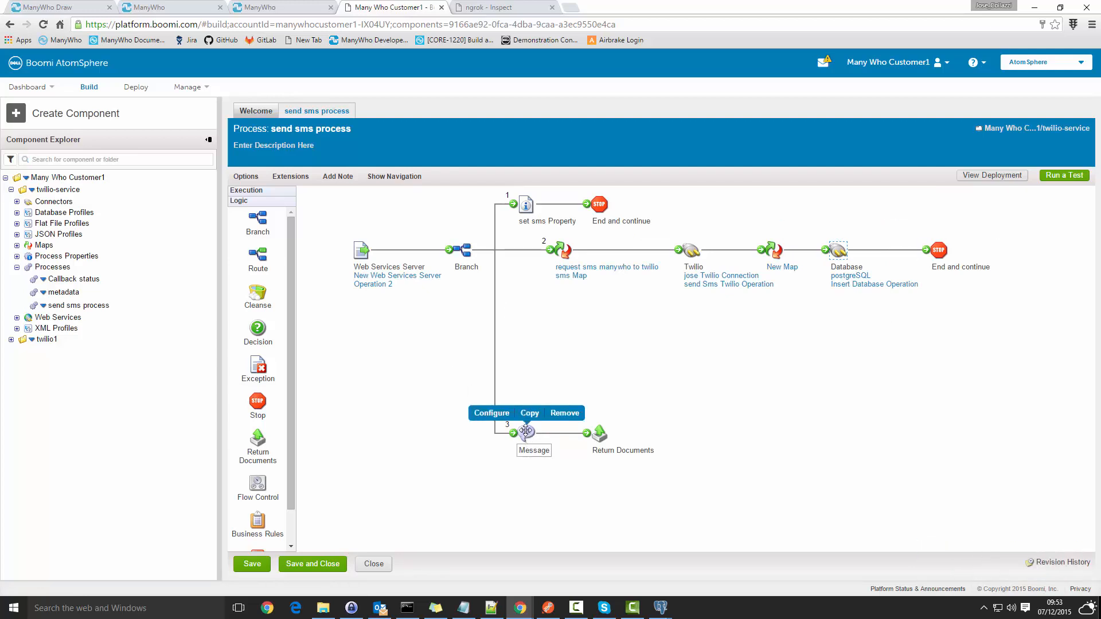
double_click(520, 439)
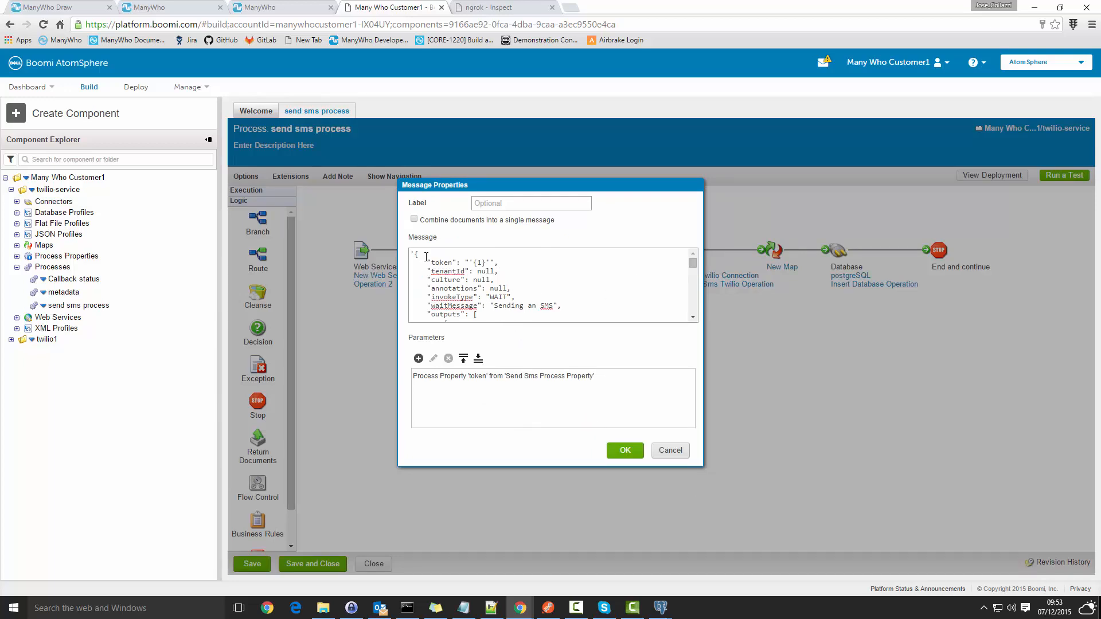
left_click(621, 447)
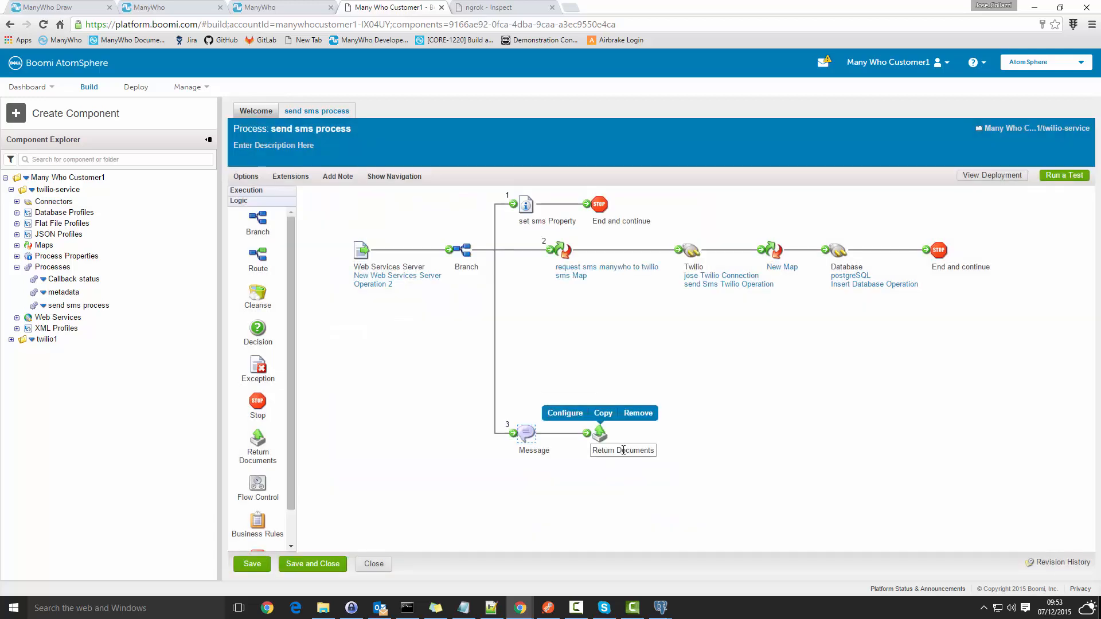
left_click(321, 564)
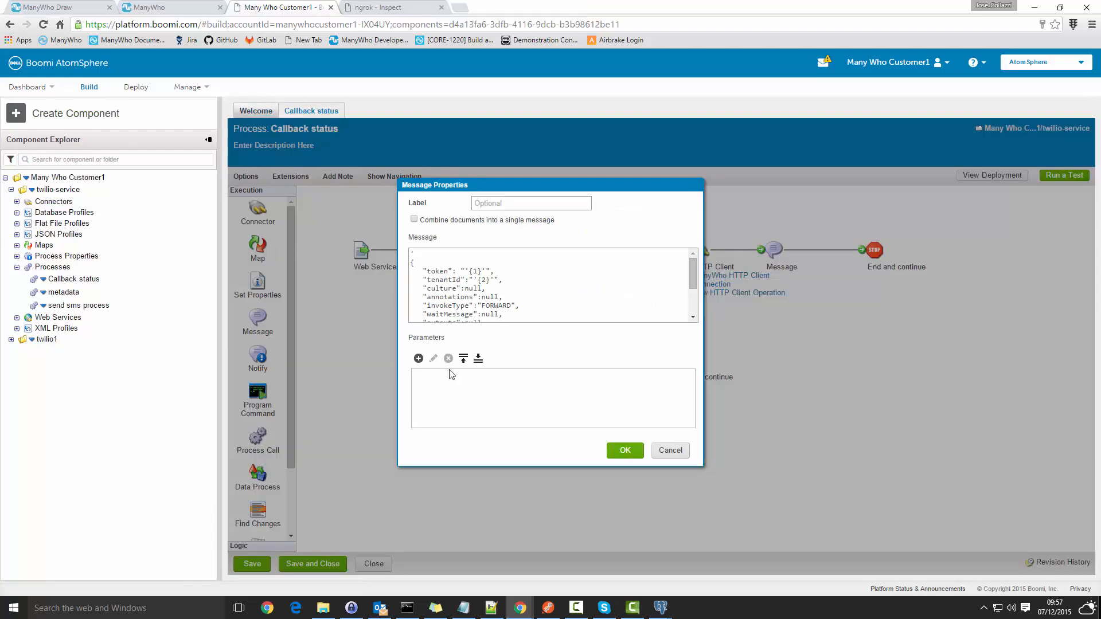
double_click(465, 271)
left_click(505, 281)
left_click(676, 454)
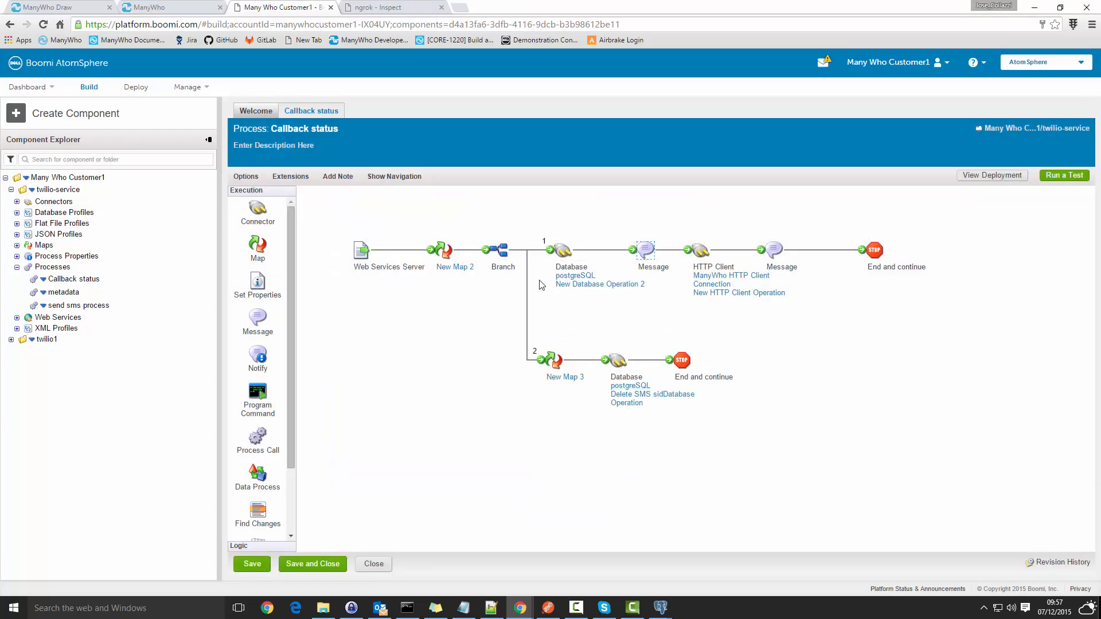
- Rename the database operation on branch 1 of the Callback status process as Select Sms Database Operation
mouse_move(580, 292)
left_click(595, 285)
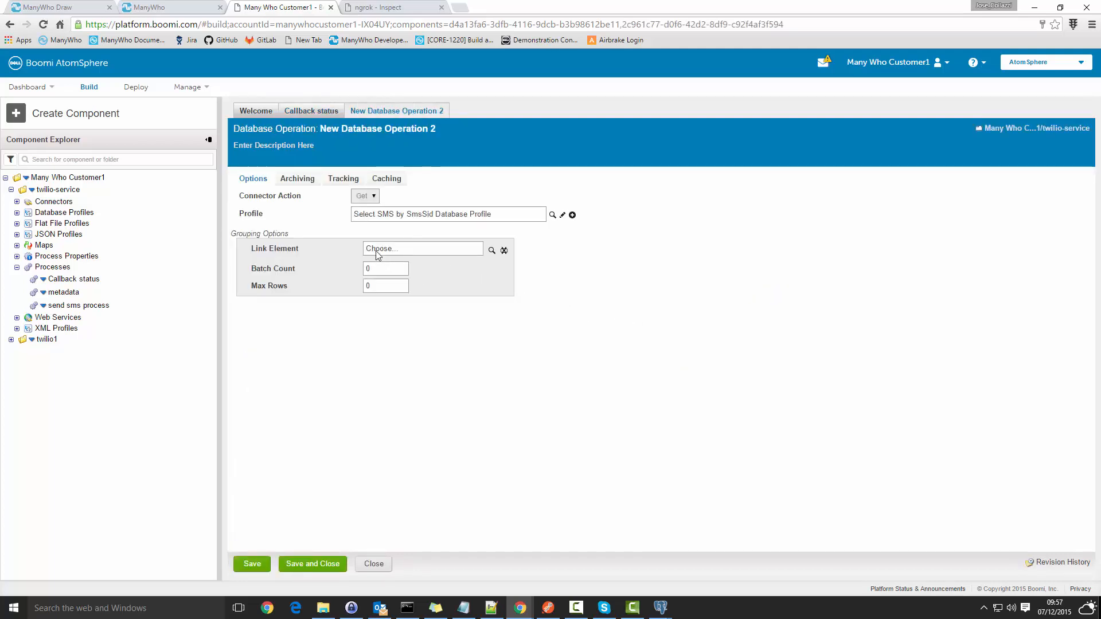
left_click(333, 132)
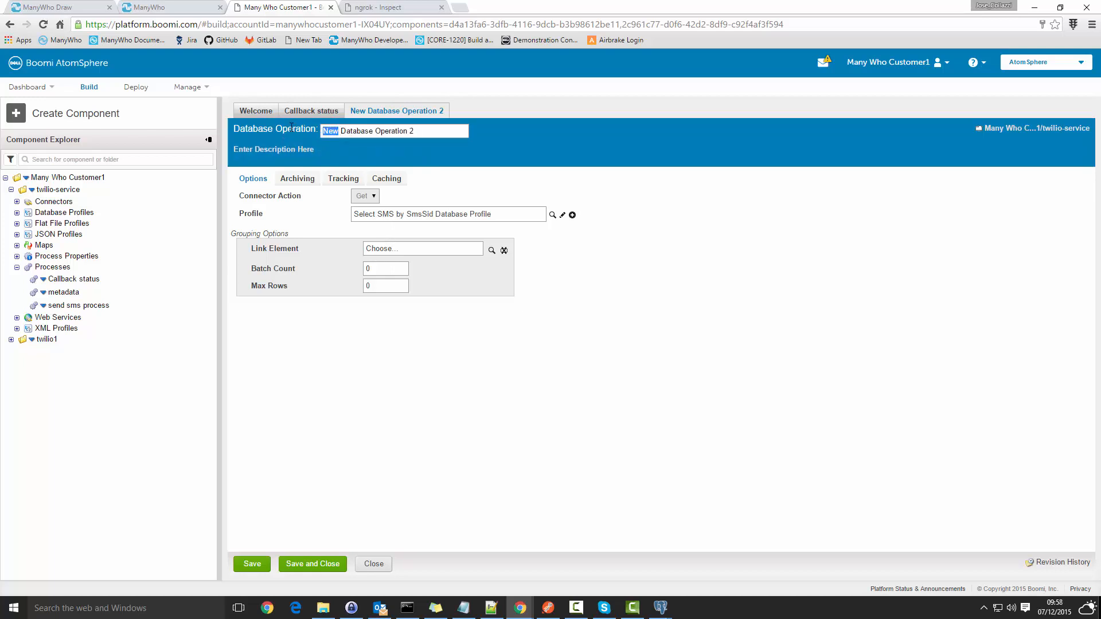
type("Select")
type("Sms")
key("Return")
- Check the Fields and Parameters of Select SMS by SmsSid Database Profile, then save and close the profile and its operation
left_click(560, 216)
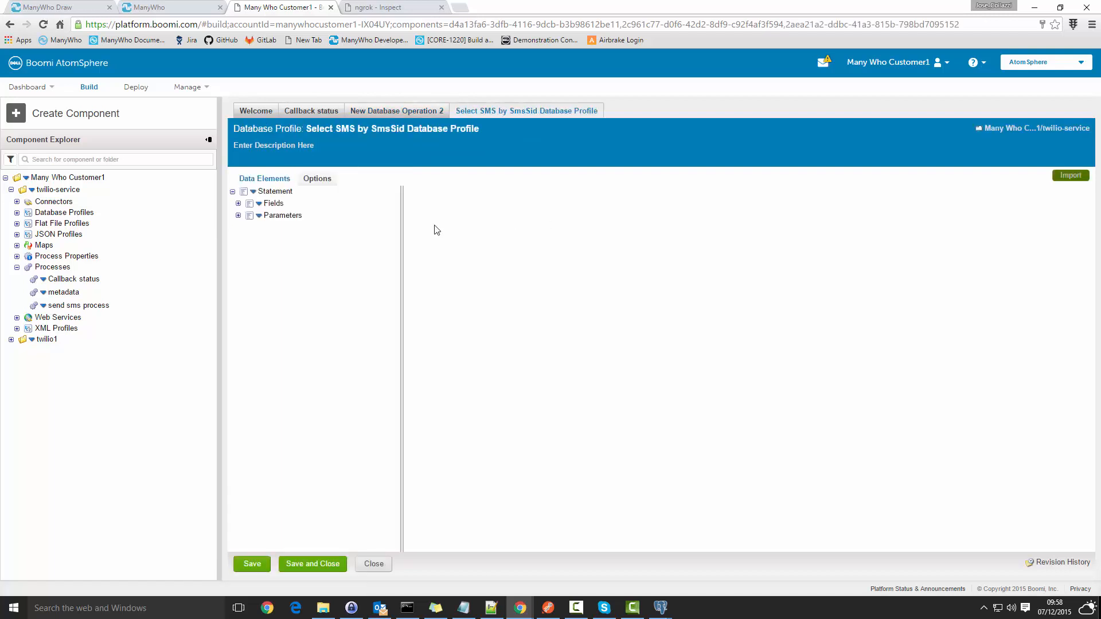
left_click(238, 204)
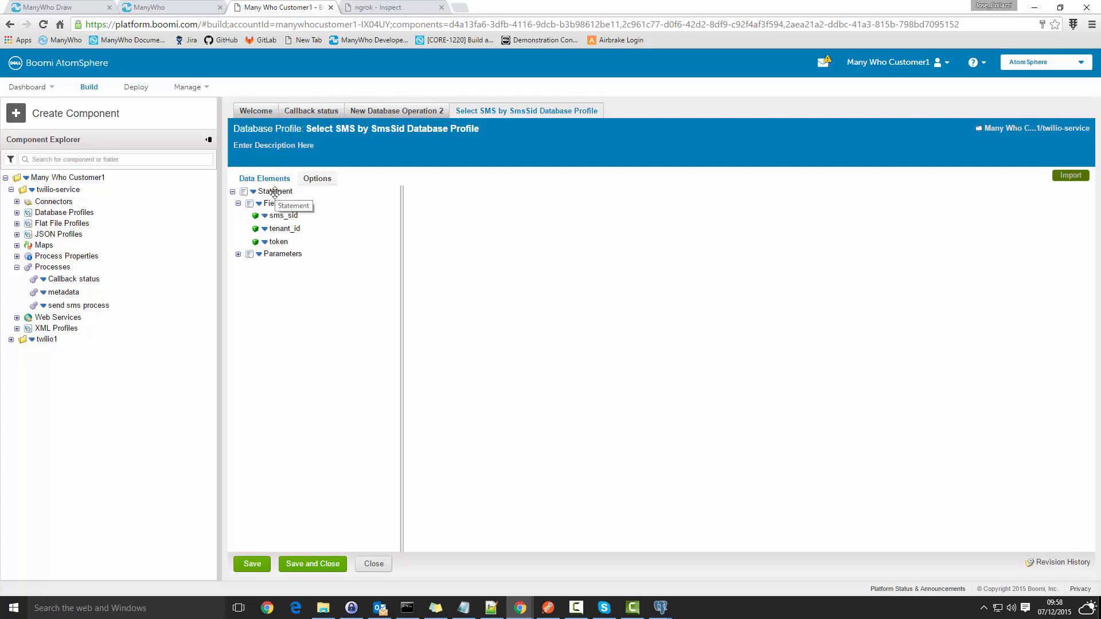
left_click(238, 254)
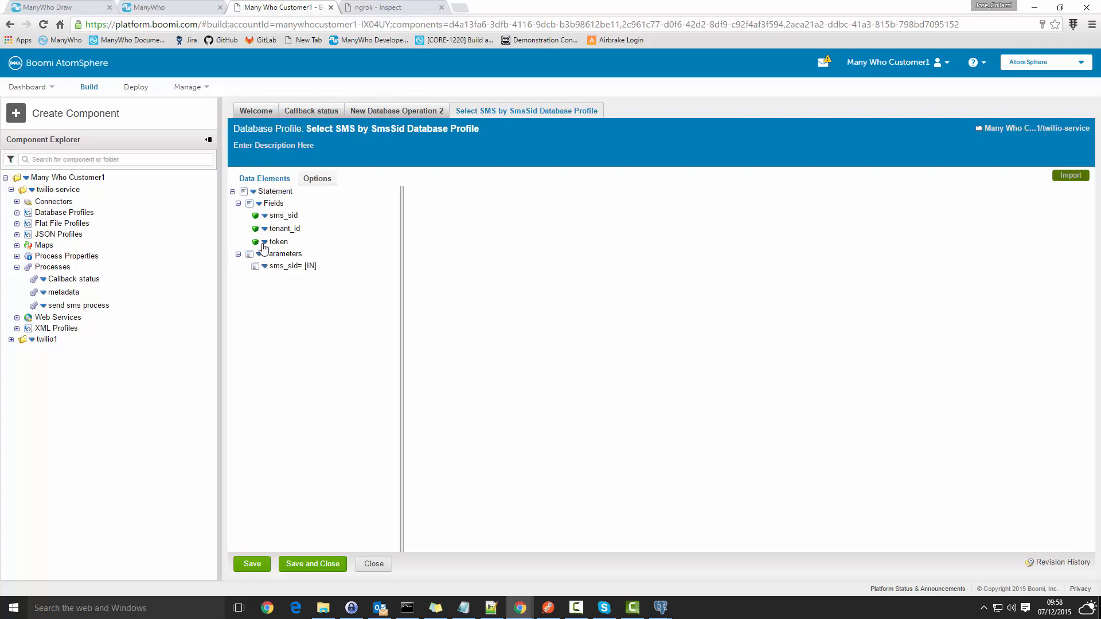
left_click(312, 562)
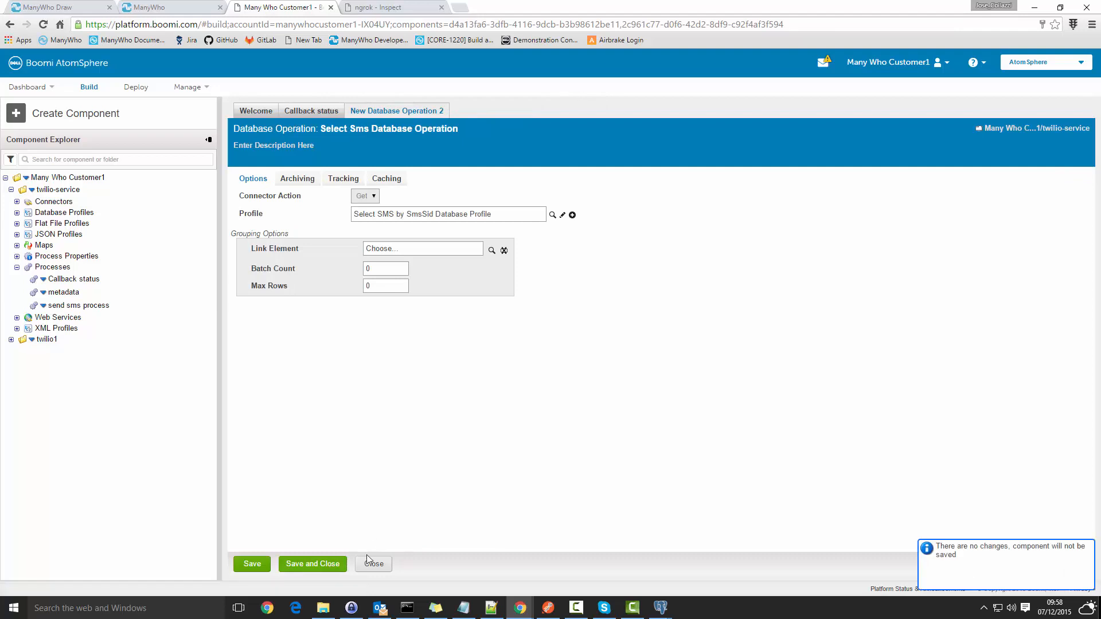
- Add a Profile Element parameter to branch 1's first Message shape, using tenant_id from Select SMS by SmsSid Database Profile
mouse_move(650, 248)
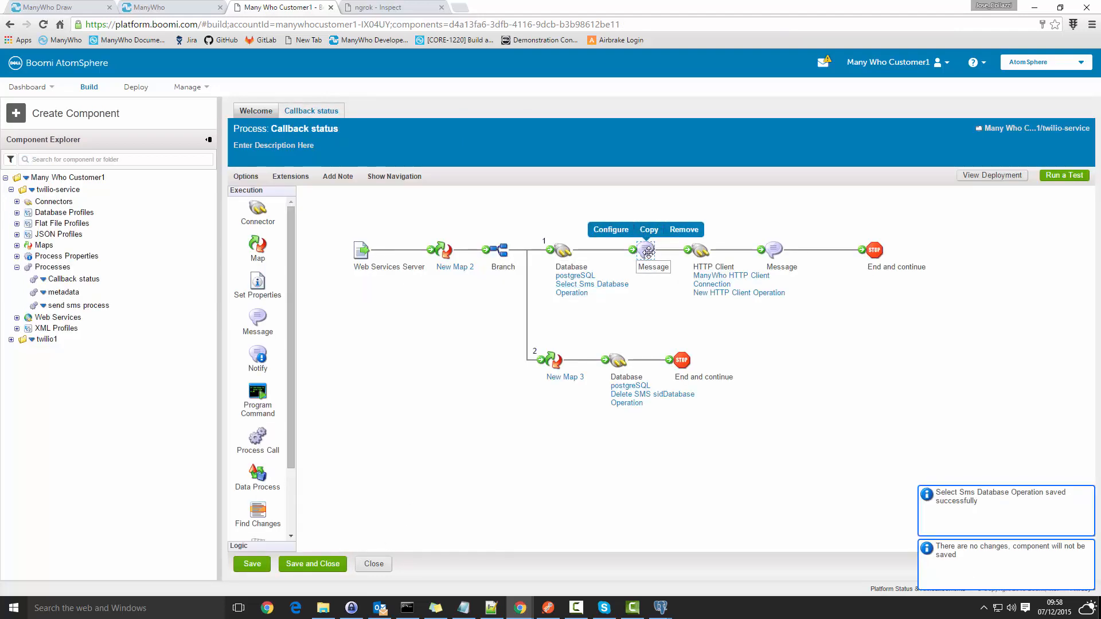
double_click(645, 251)
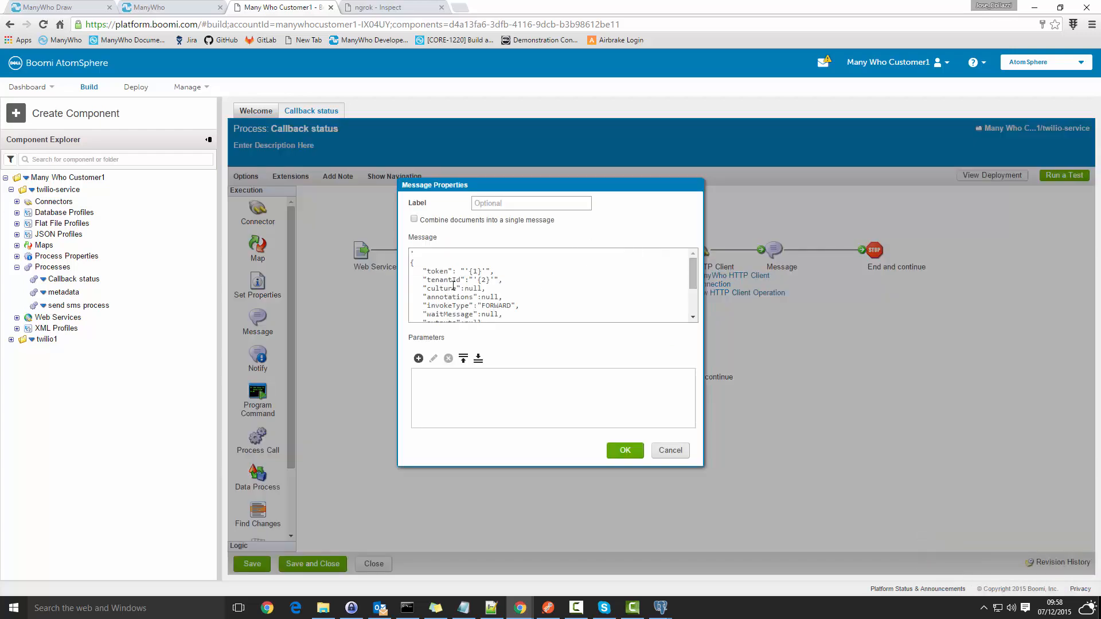
left_click(418, 361)
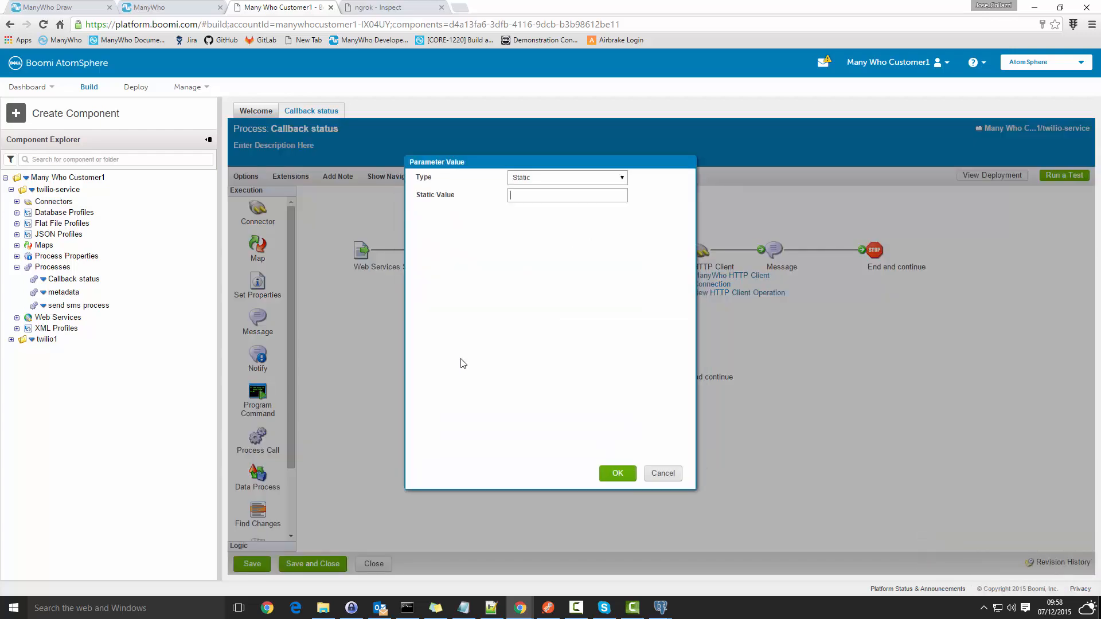
left_click(622, 177)
left_click(550, 260)
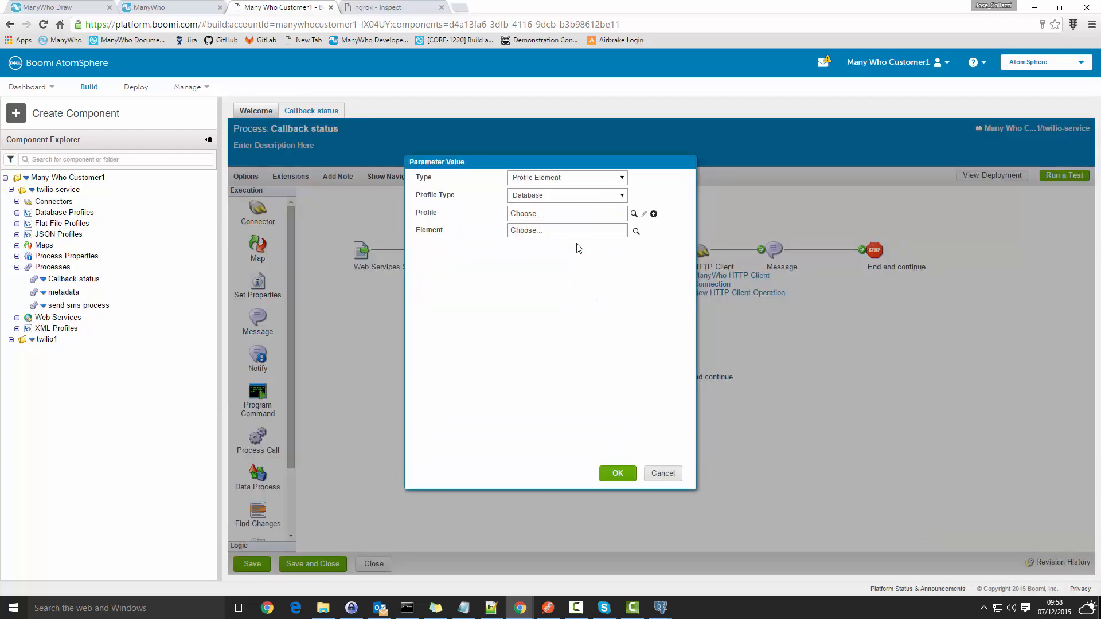
left_click(634, 214)
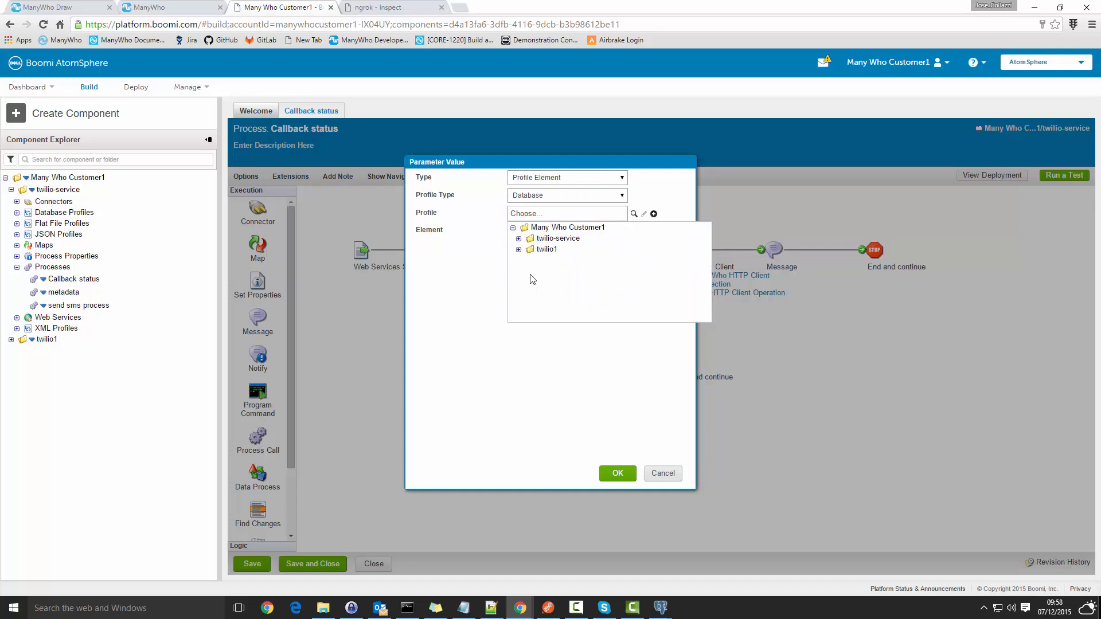
left_click(519, 239)
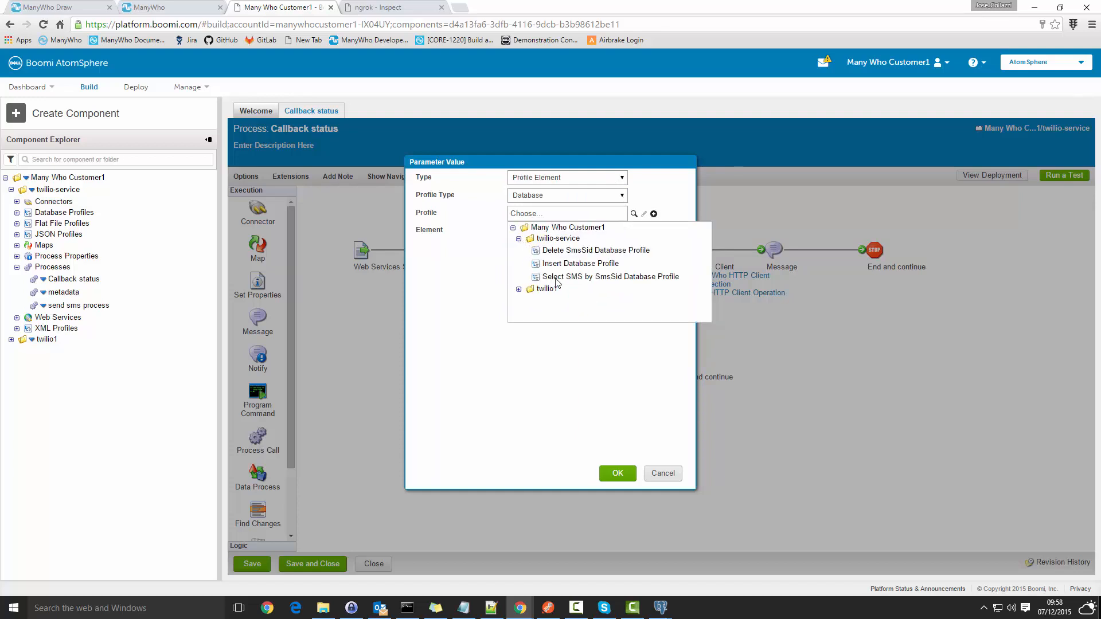
left_click(609, 277)
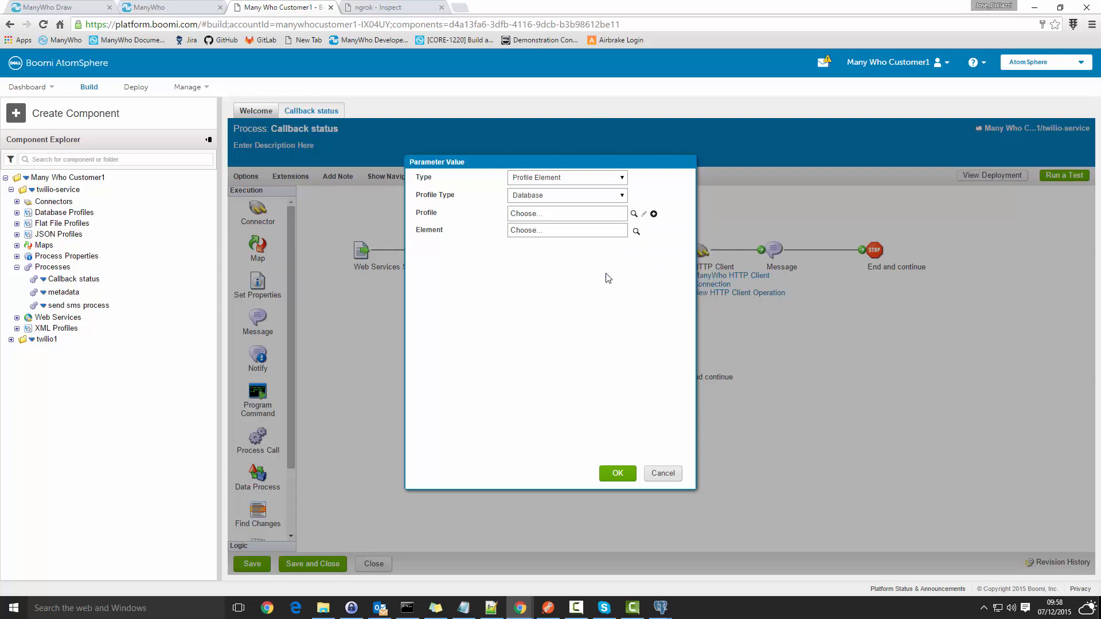
left_click(636, 232)
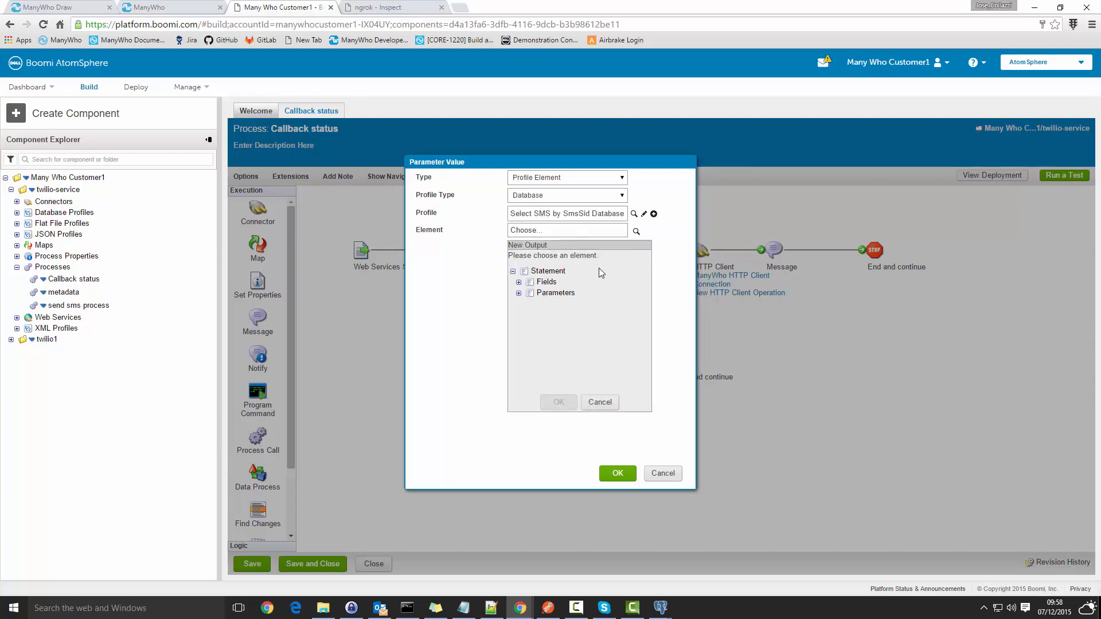
left_click(519, 282)
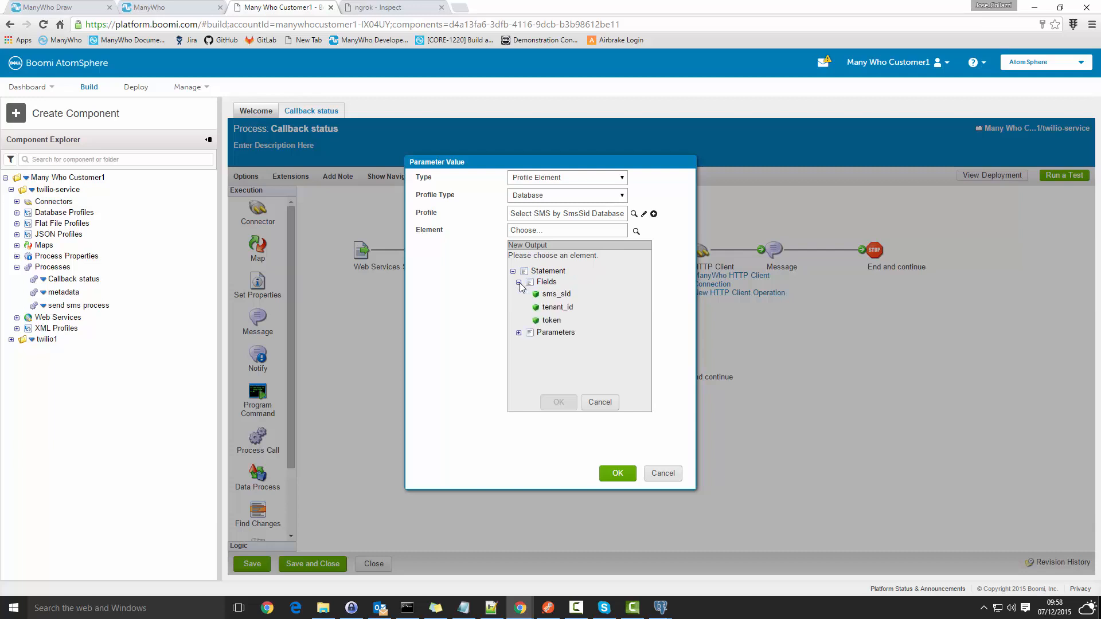
left_click(566, 308)
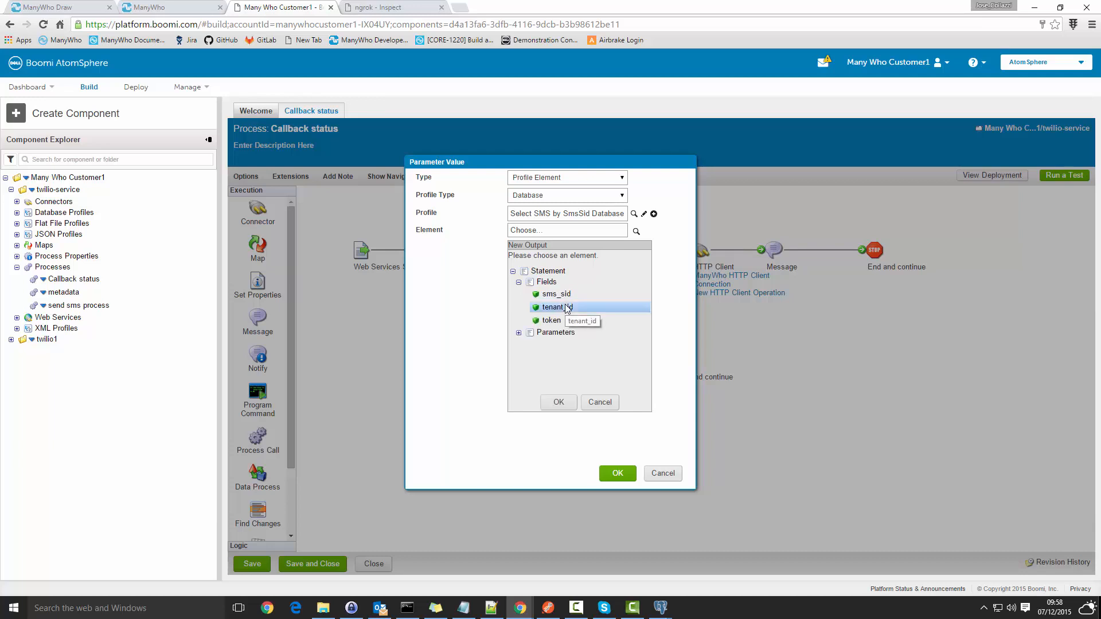
left_click(559, 402)
left_click(617, 471)
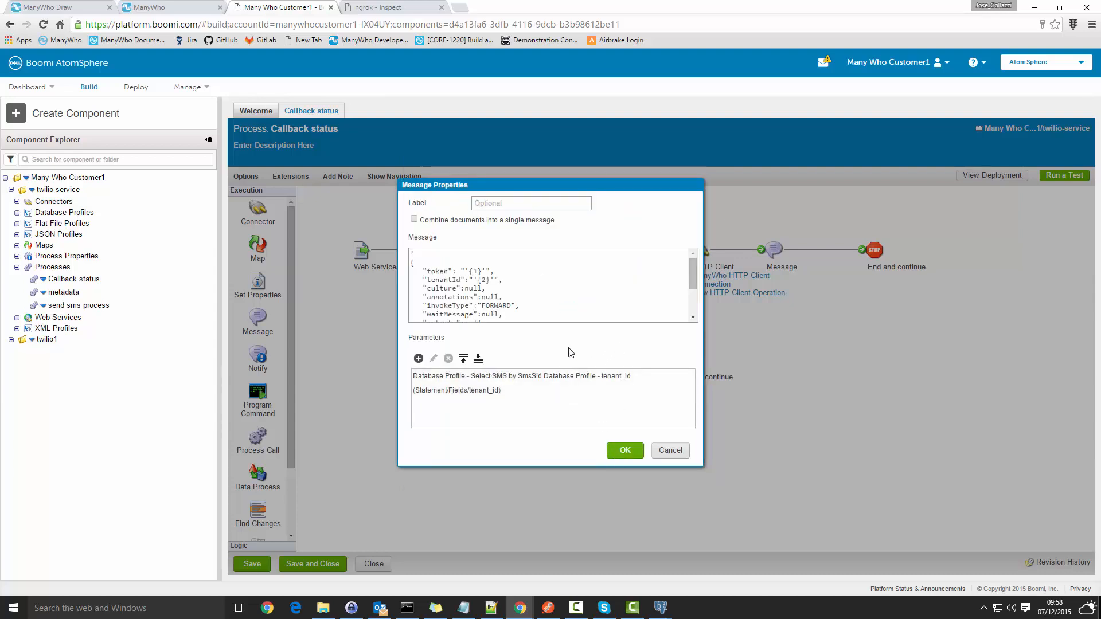
- Add a second Profile Element parameter to the message, using the token field from Select SMS by SmsSid Database Profile
left_click(543, 377)
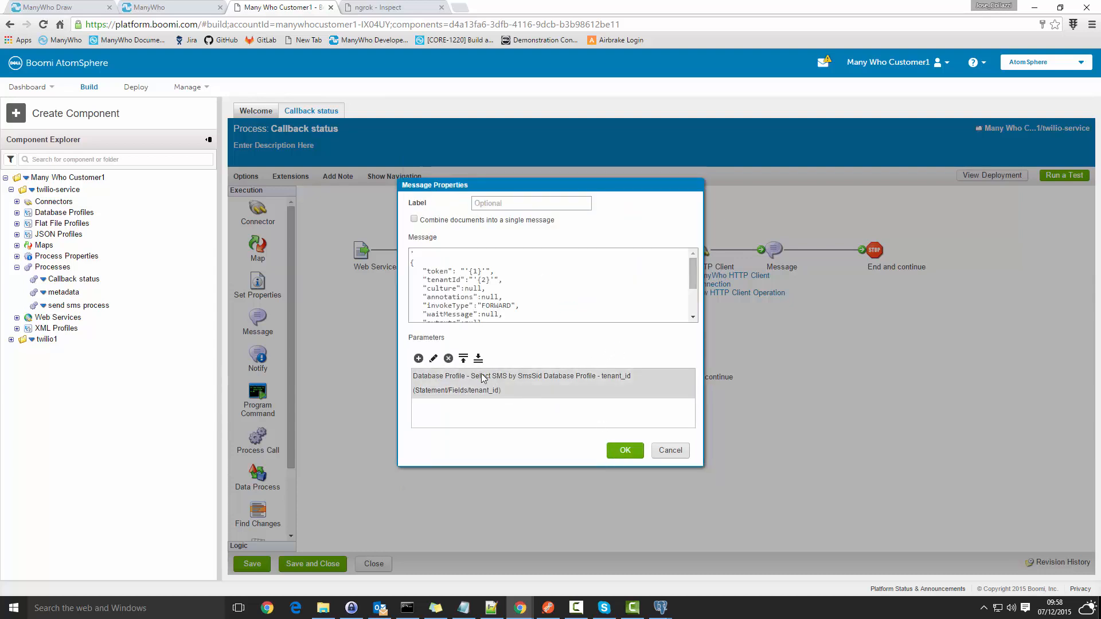
left_click(433, 360)
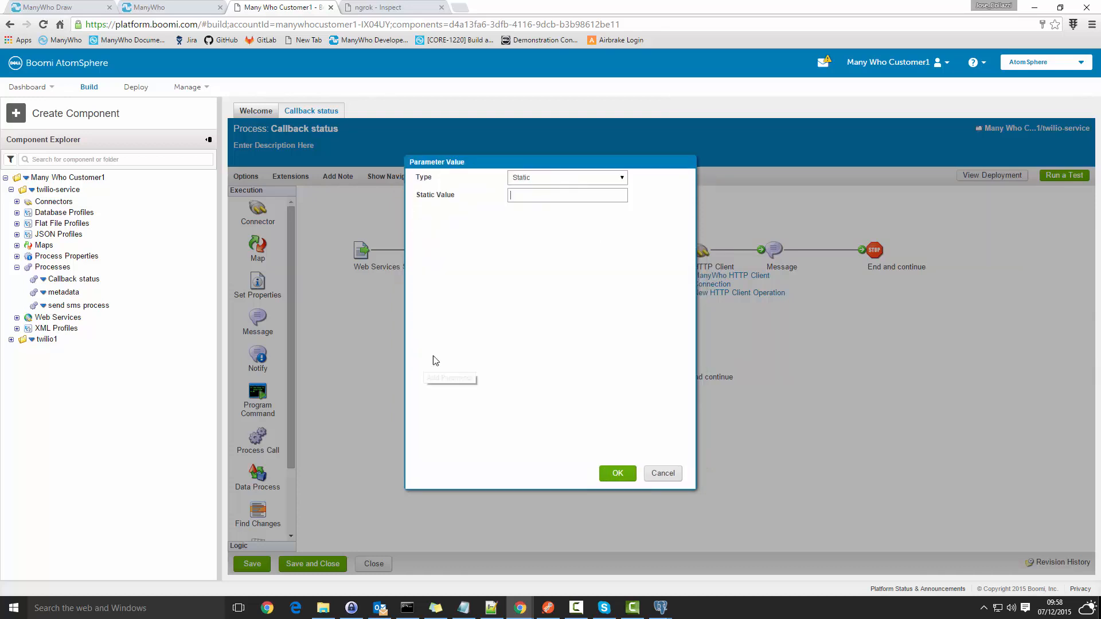
left_click(615, 181)
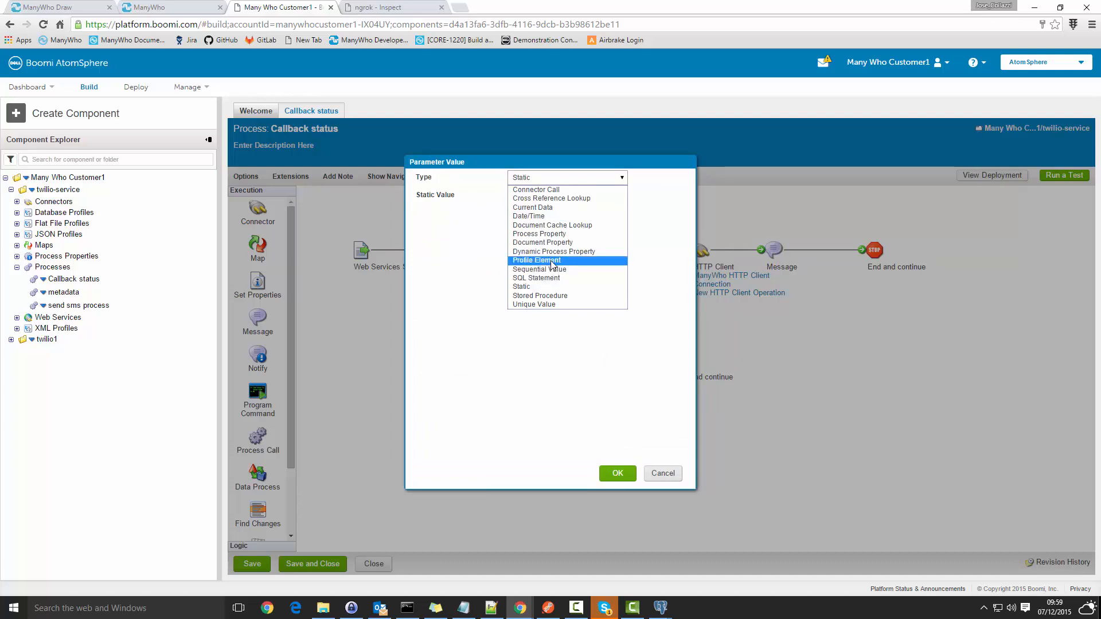
left_click(593, 261)
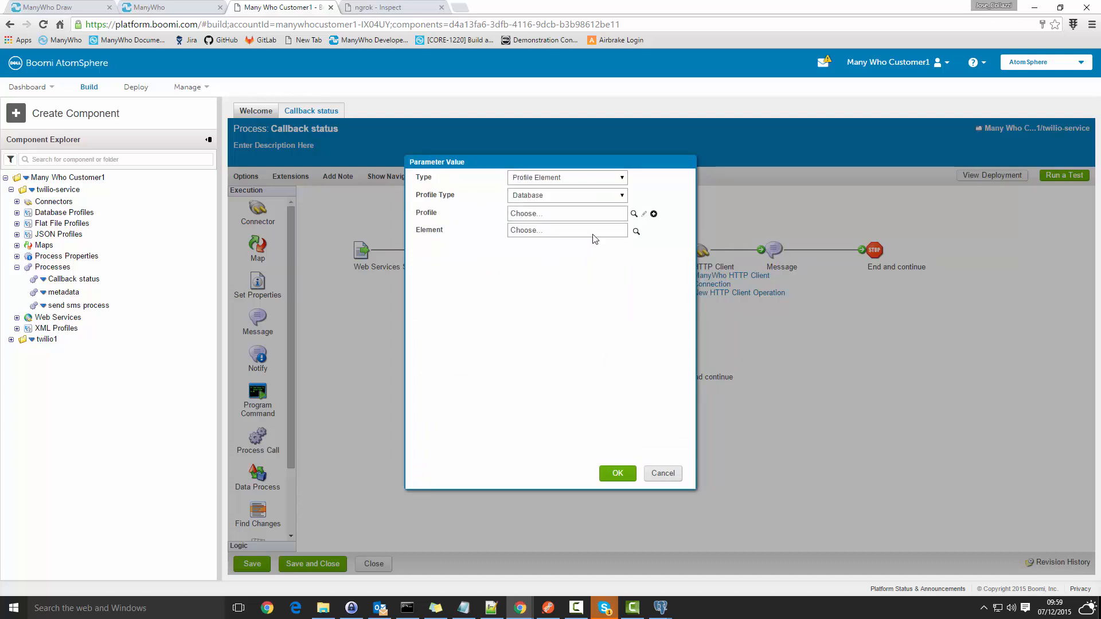
left_click(633, 213)
left_click(519, 239)
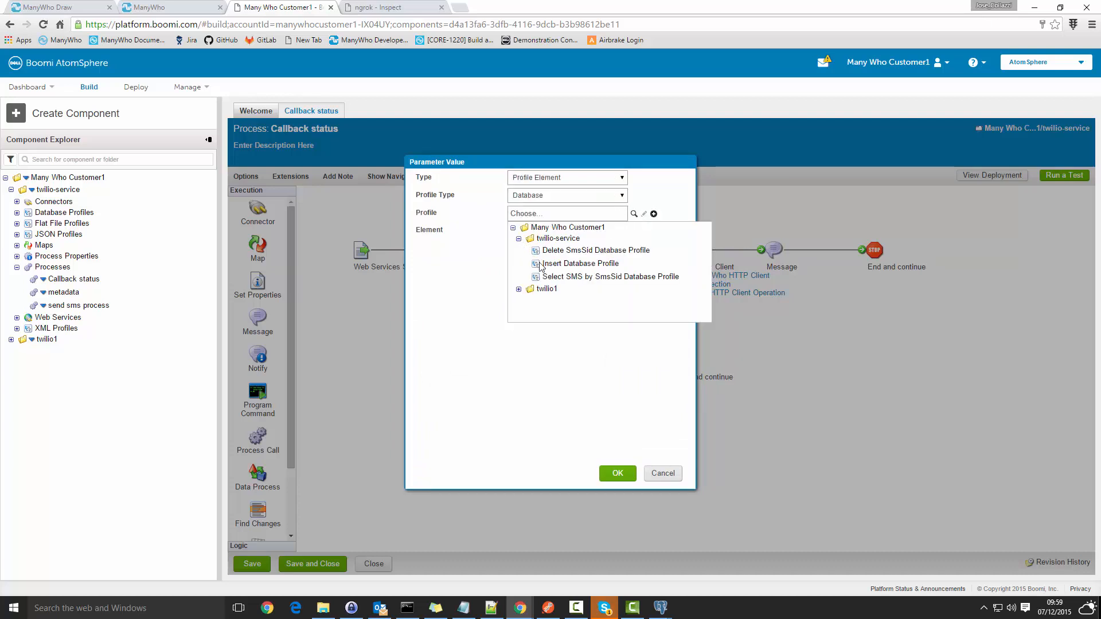
left_click(549, 277)
left_click(636, 231)
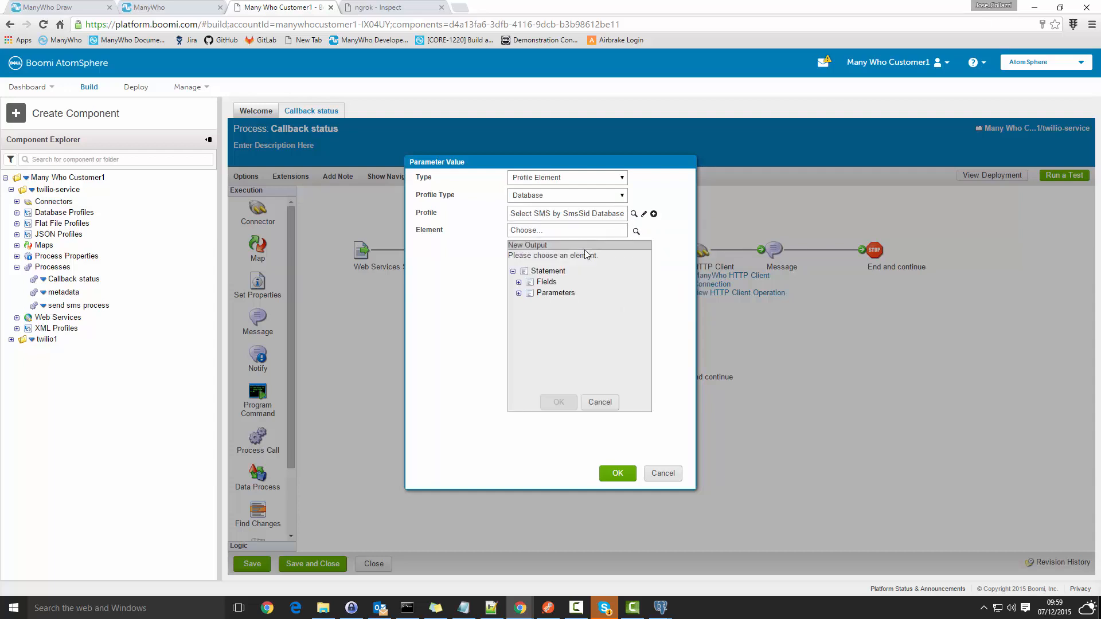
left_click(519, 282)
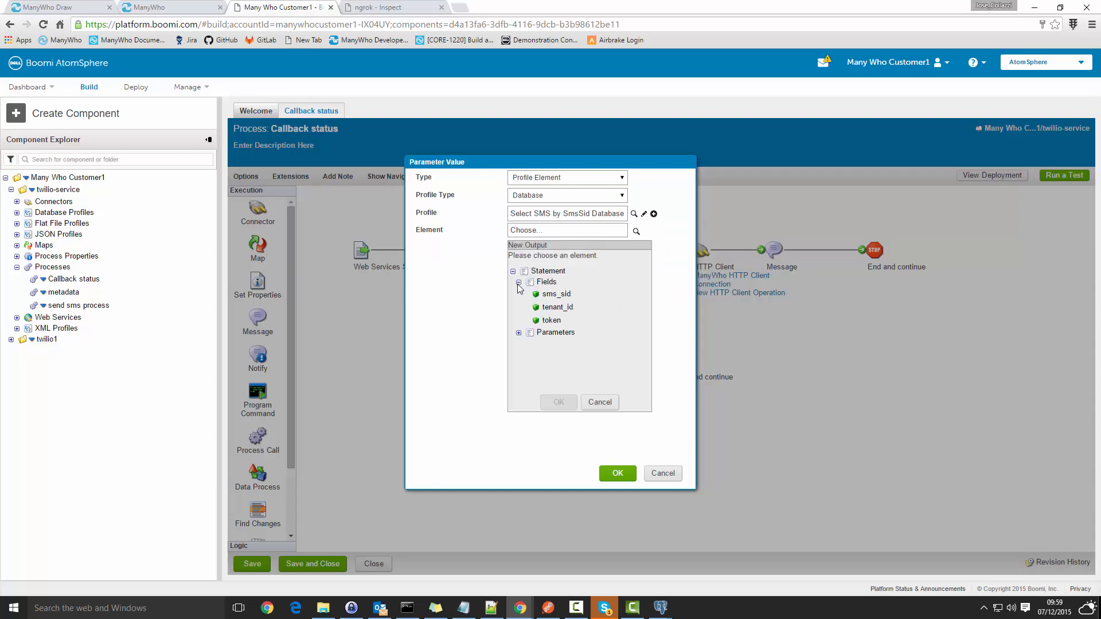
left_click(550, 321)
left_click(560, 403)
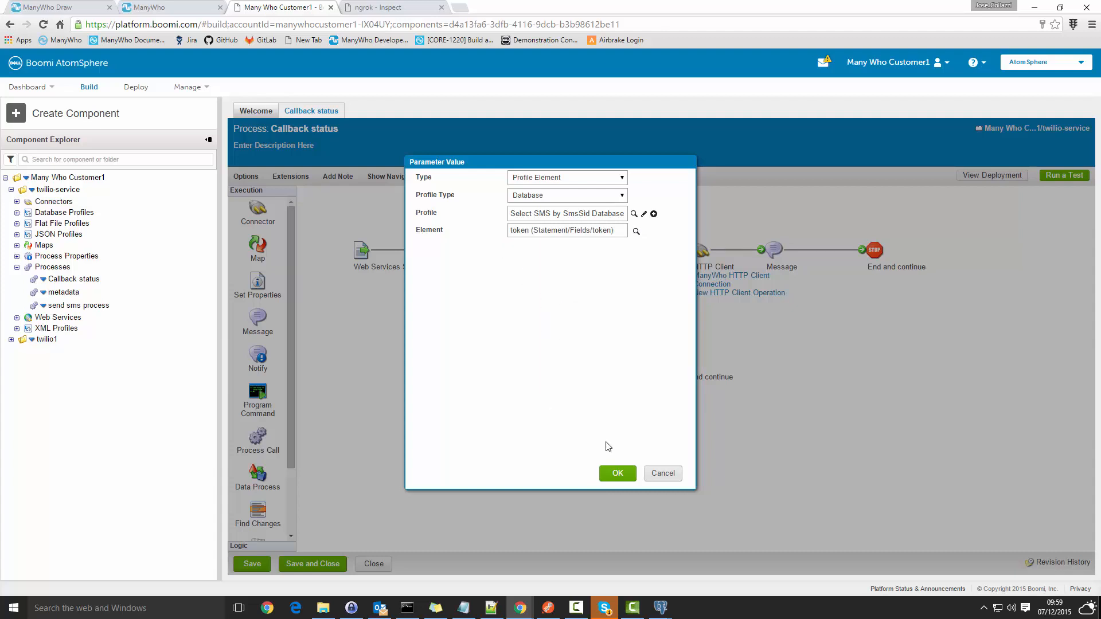
left_click(612, 476)
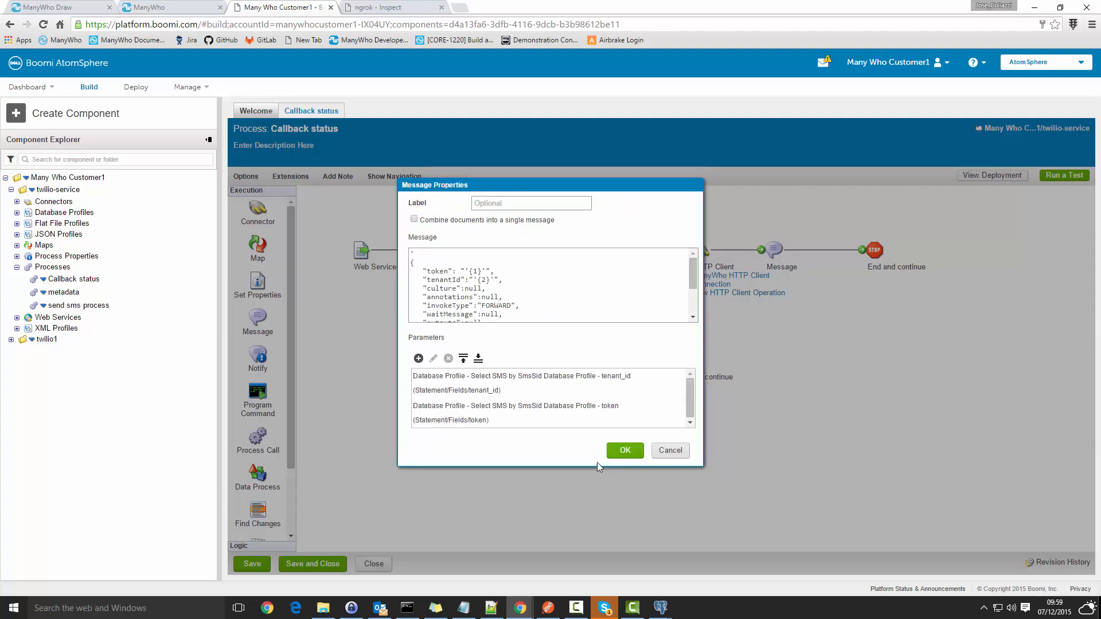
- Move the token parameter above tenant_id, accept the message properties, then save and close the Callback status process
left_click(466, 387)
left_click(464, 418)
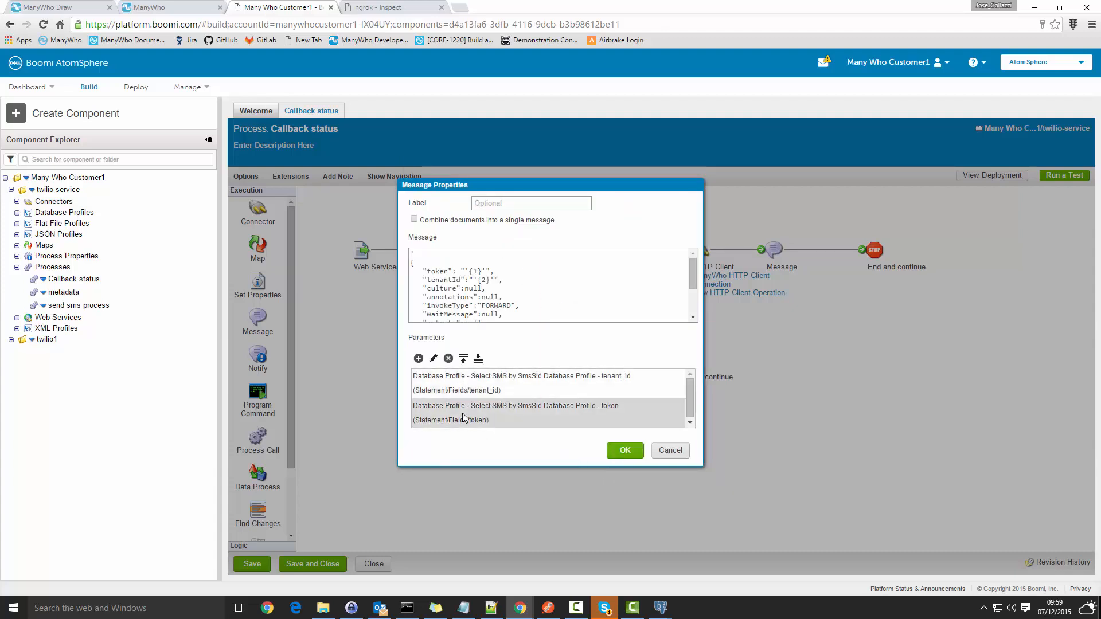
left_click(463, 358)
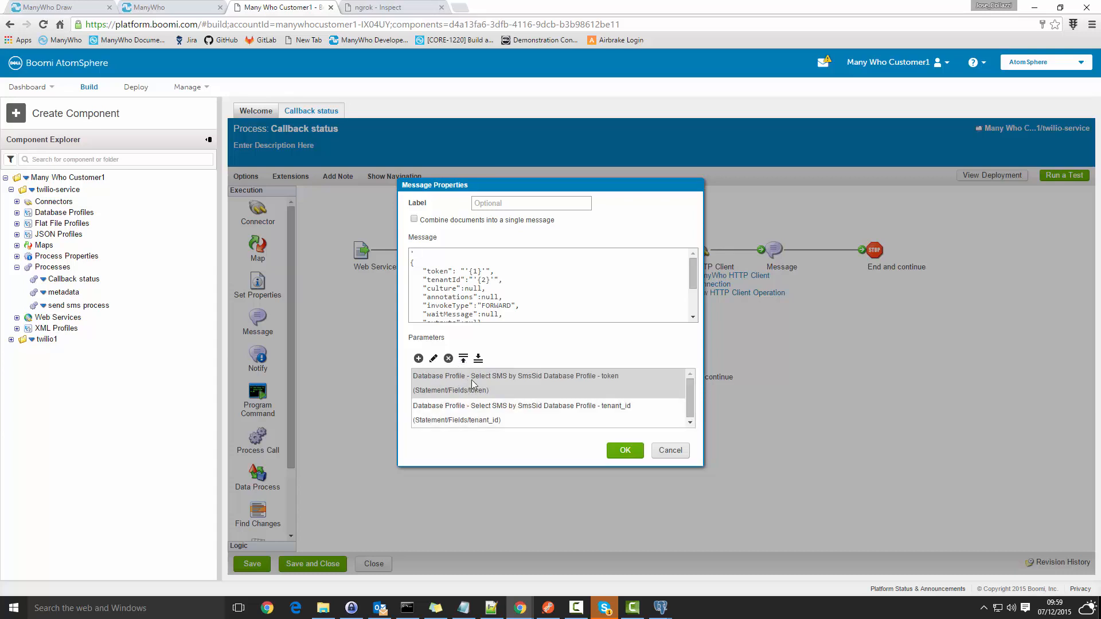
left_click(462, 417)
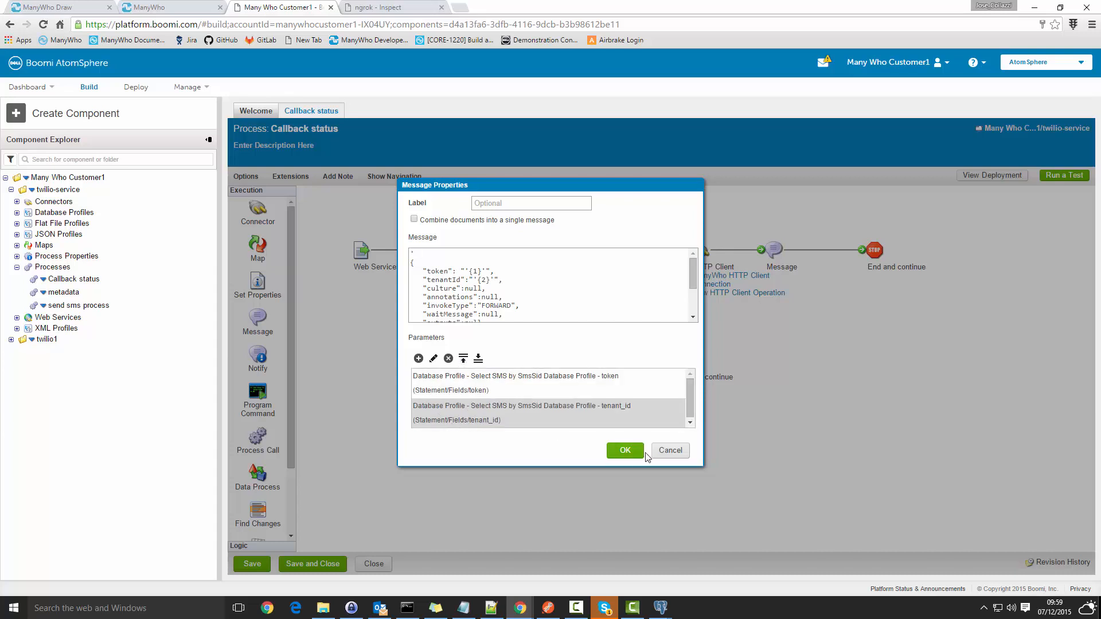
left_click(621, 447)
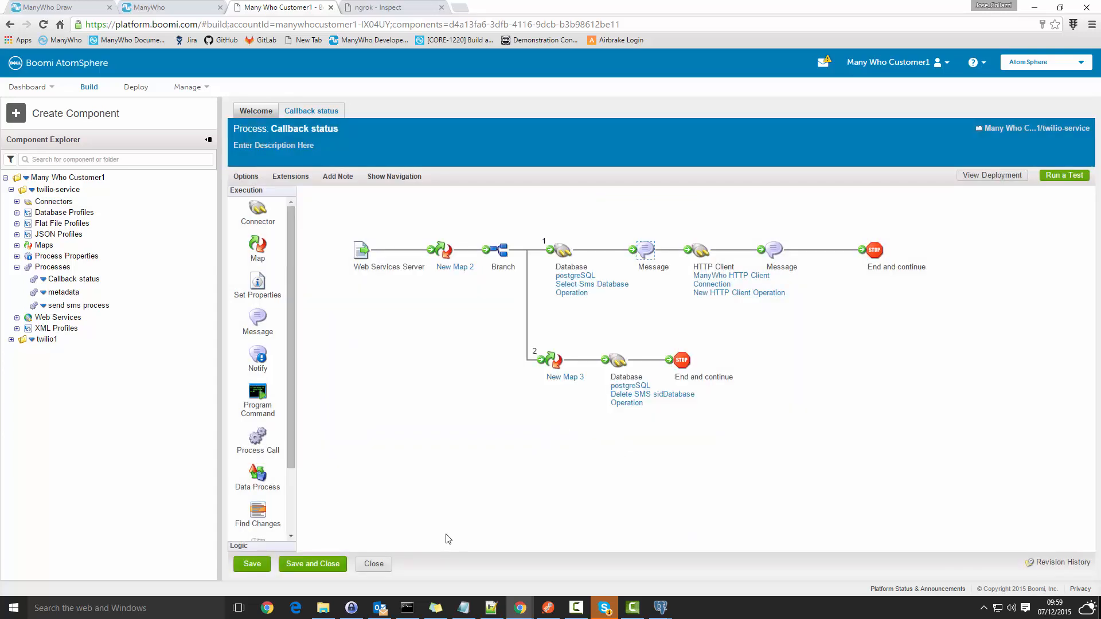
left_click(329, 565)
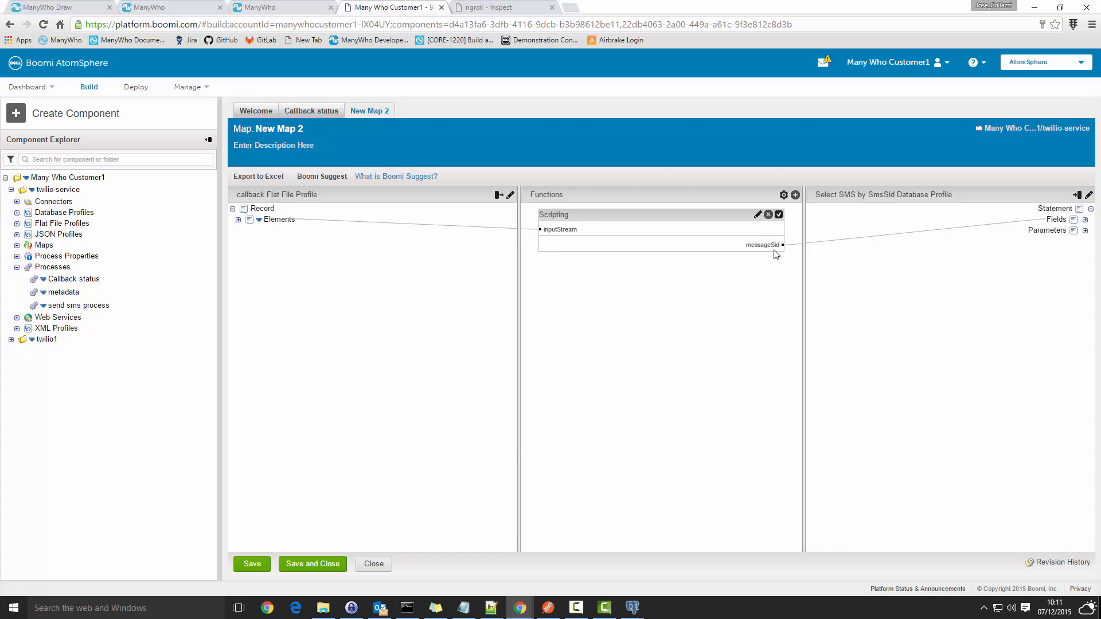
- In New Map 2's scripting function, comment out the messageSid assignment and uncomment the smsSid assignment
left_click(757, 214)
scroll(500, 269, "down", 5)
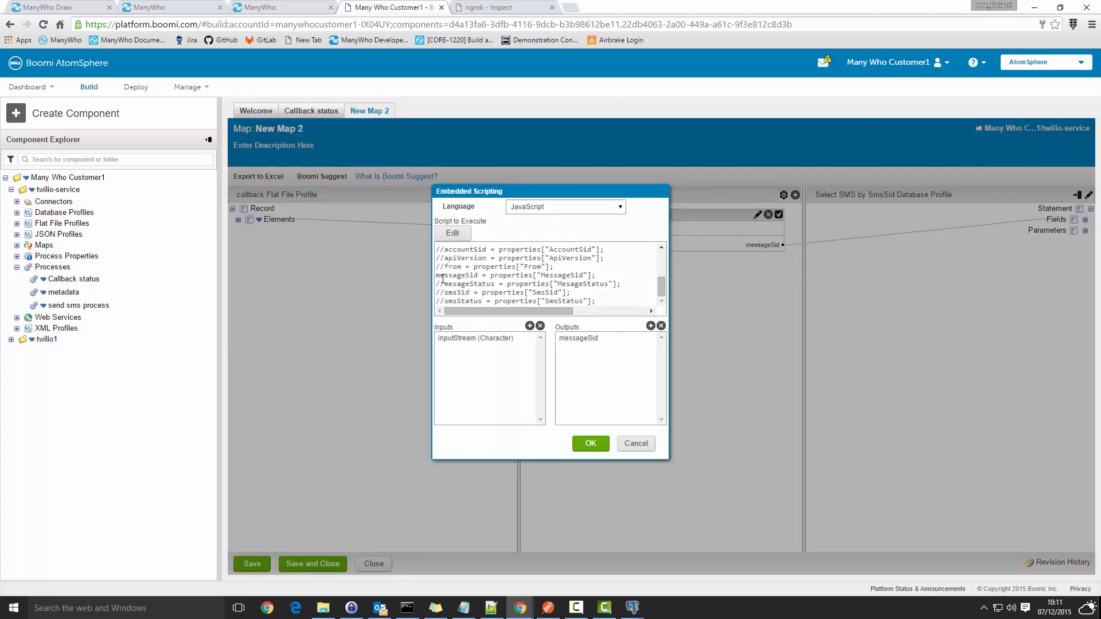
left_click(437, 276)
type("//")
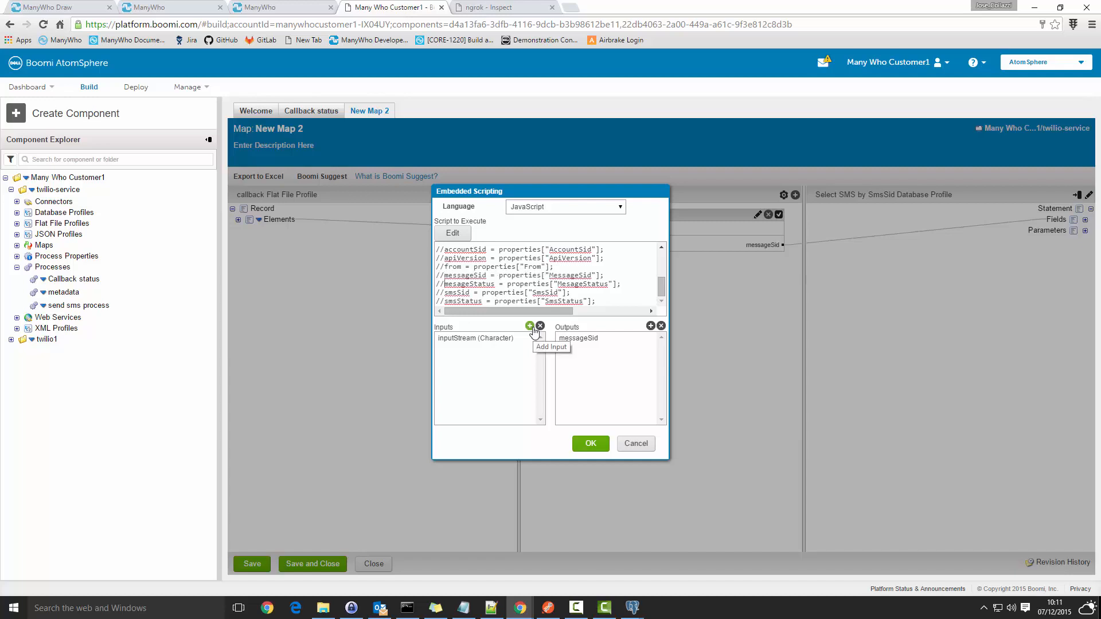
key("Down")
key("Down")
key("BackSpace")
key("BackSpace")
- Replace the scripting function's messageSid output with a new output named smsSid
left_click(585, 339)
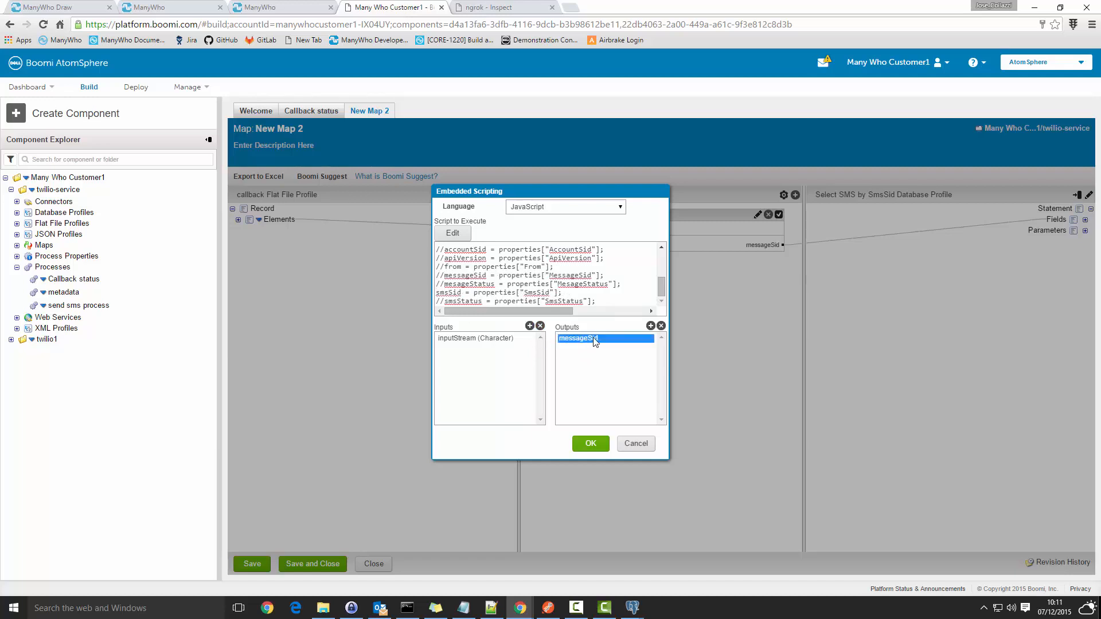
left_click(661, 326)
left_click(651, 326)
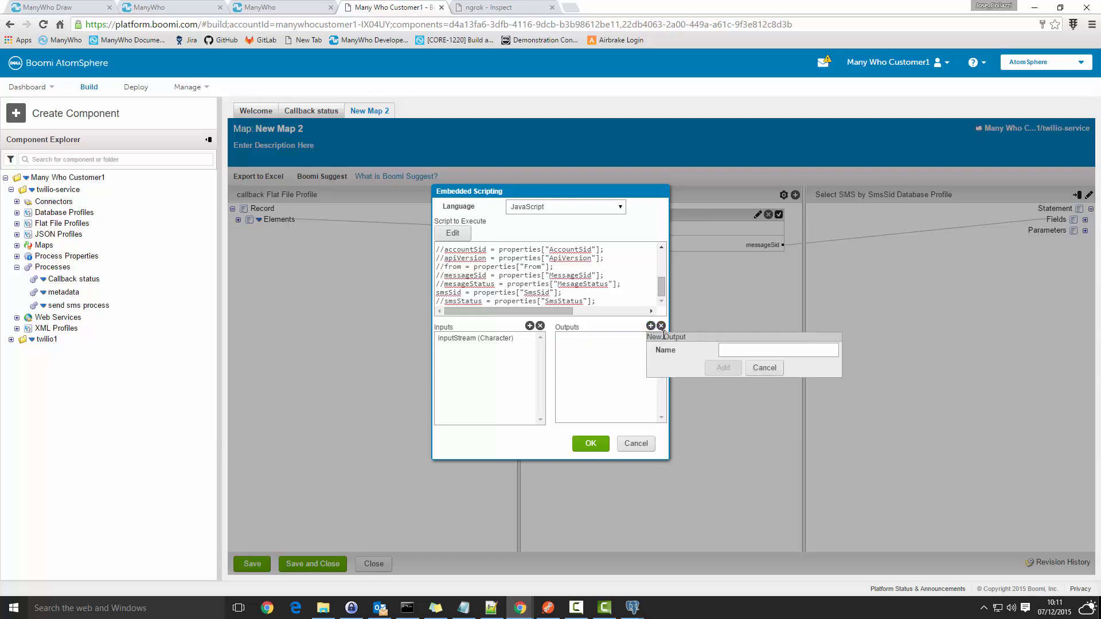
type("S")
key("BackSpace")
type("smsSid")
left_click(723, 368)
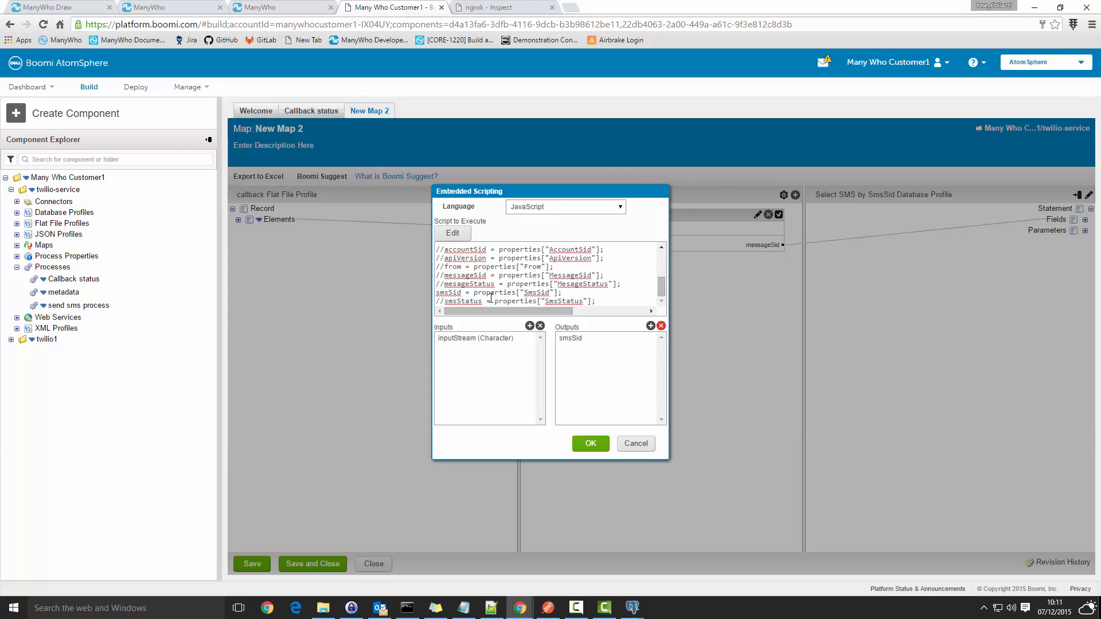
- Move the line smsSid = properties["SmsSid"]; to the end of the script, a blank line below the commented assignments, and accept the text
scroll(655, 268, "up", 2)
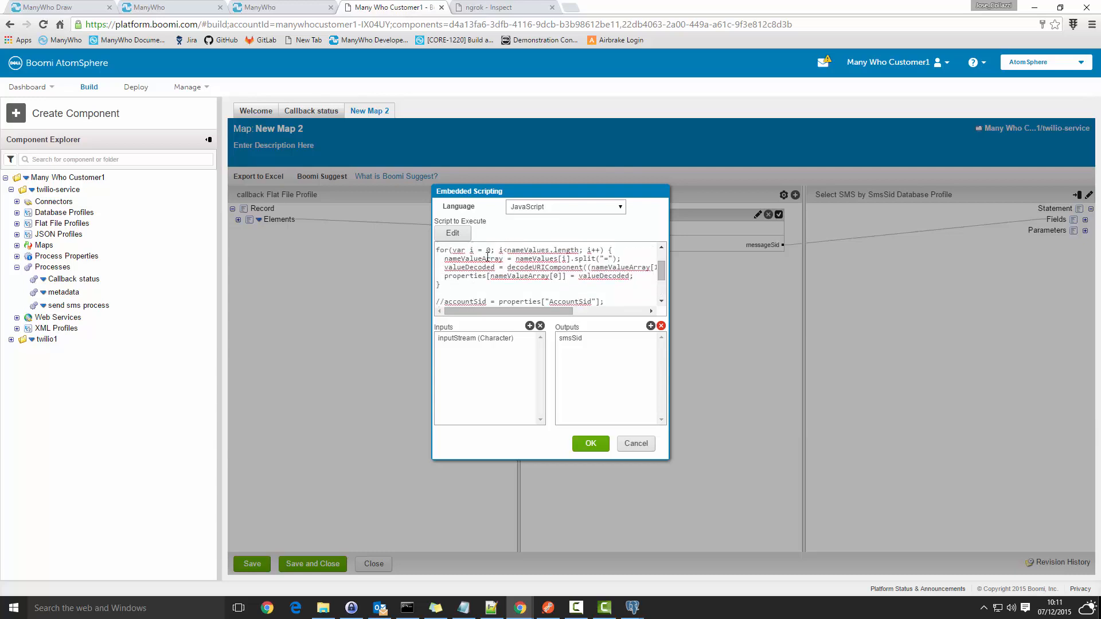
left_click(452, 233)
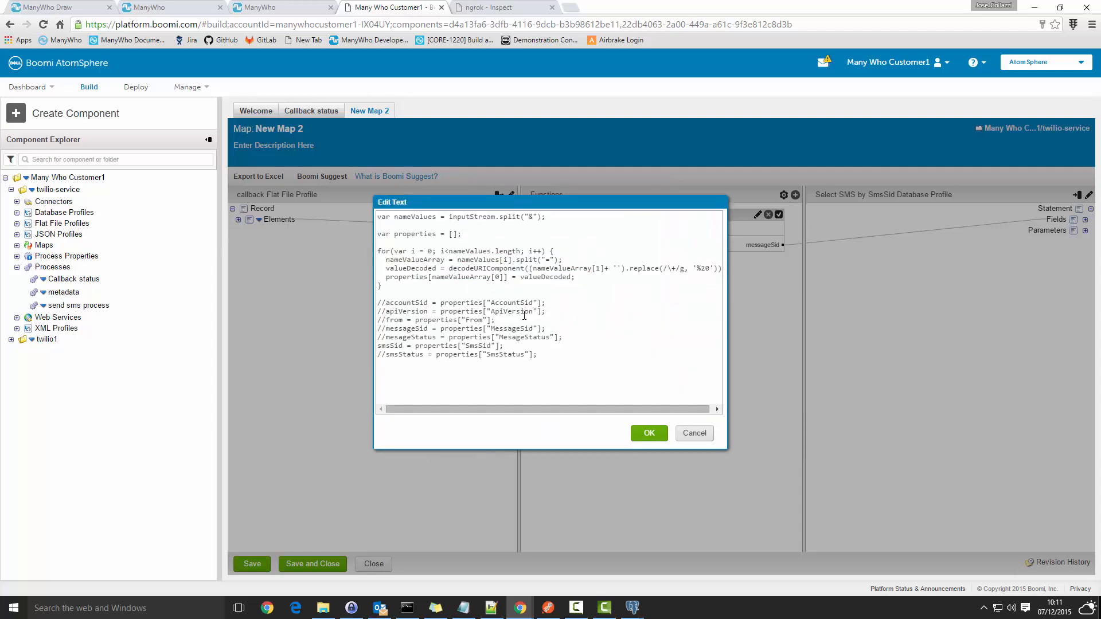
left_click(511, 345)
left_click(373, 348, "shift")
key("ctrl+c")
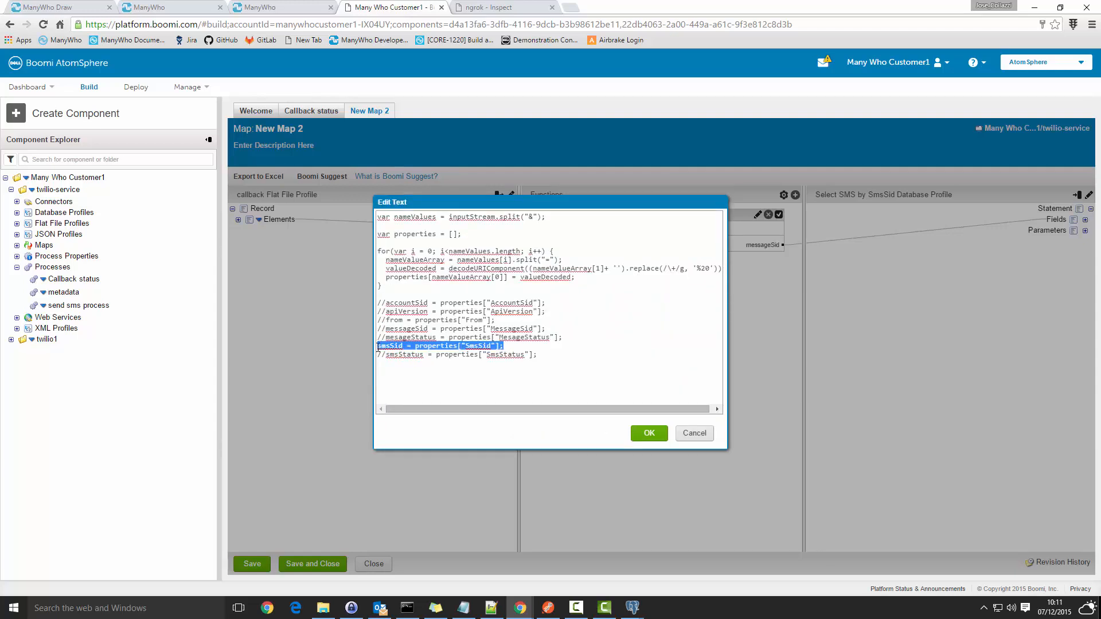
key("BackSpace")
key("BackSpace")
key("ctrl+v")
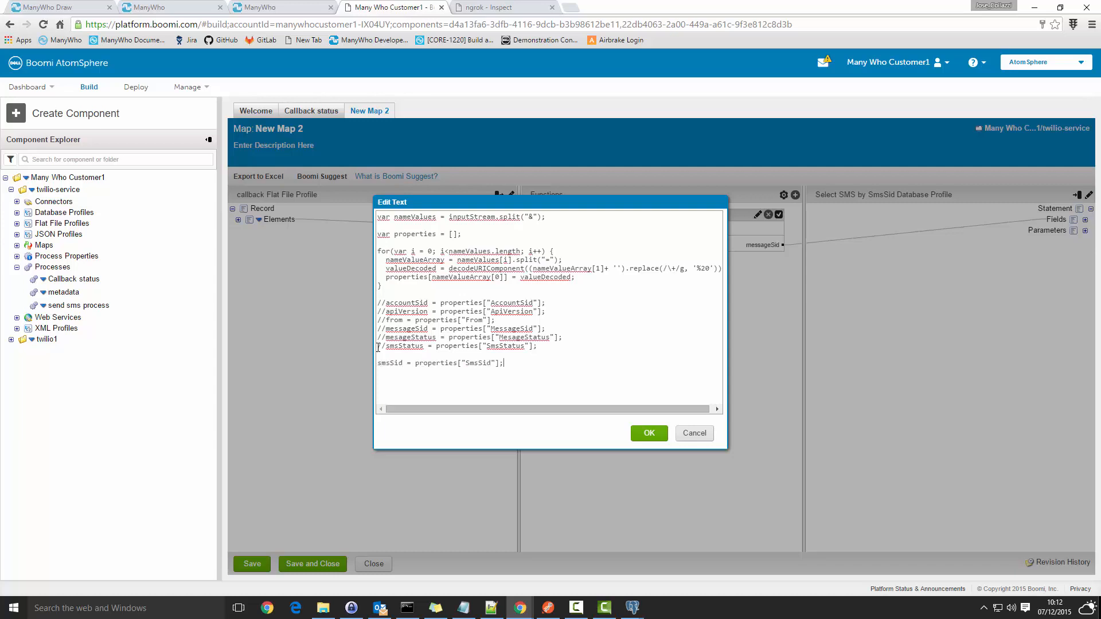
left_click(644, 441)
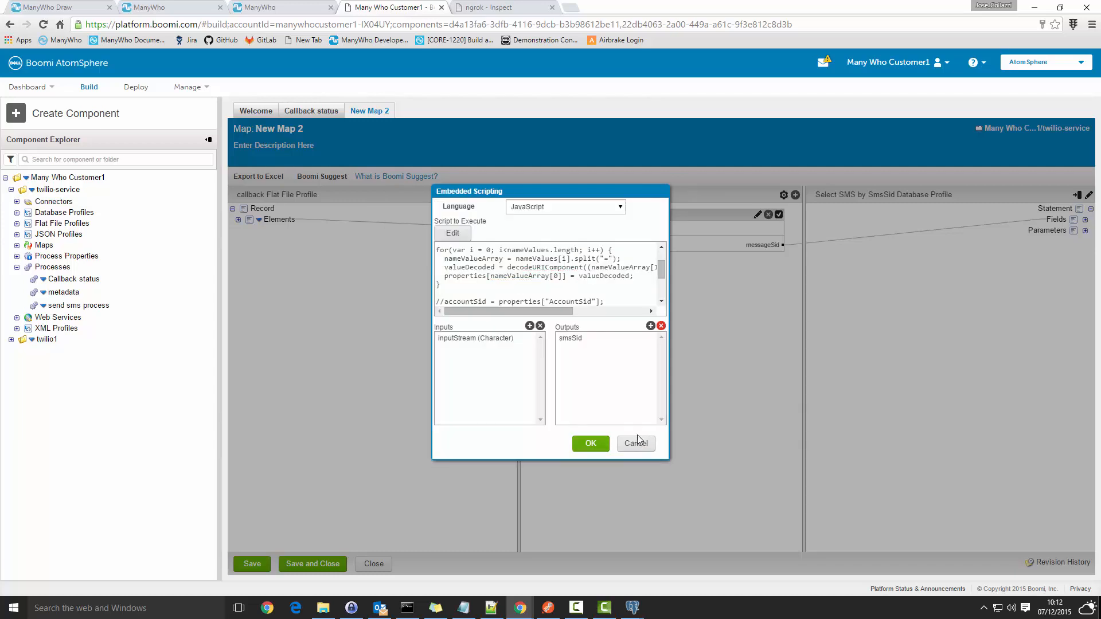
- Accept the embedded scripting changes, then save and close New Map 2 and the Callback status process
left_click(598, 445)
left_click(340, 567)
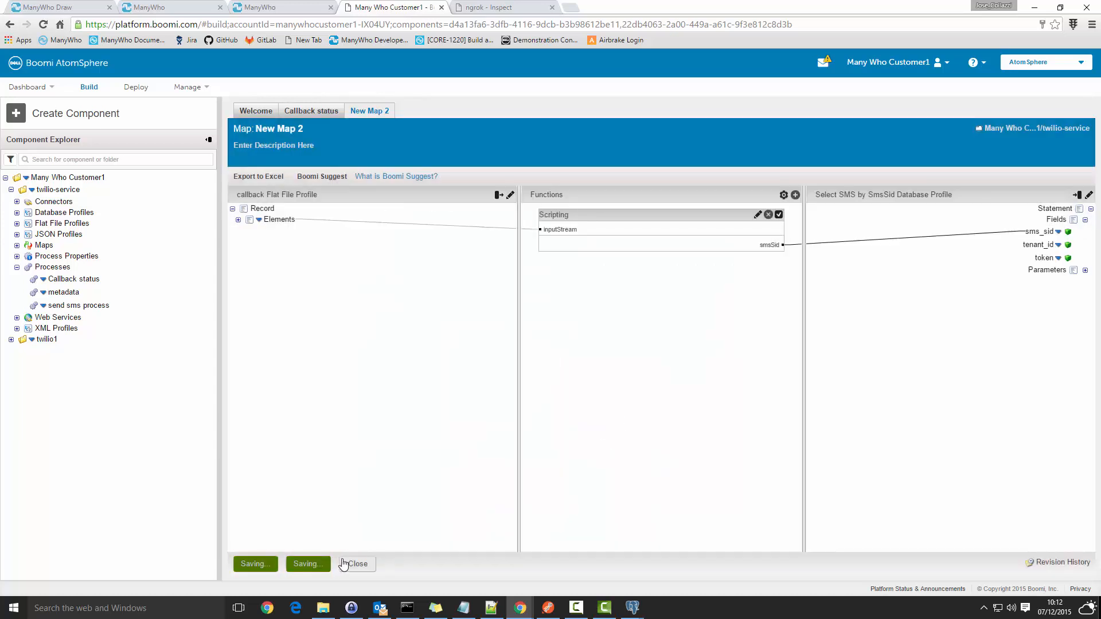
left_click(336, 564)
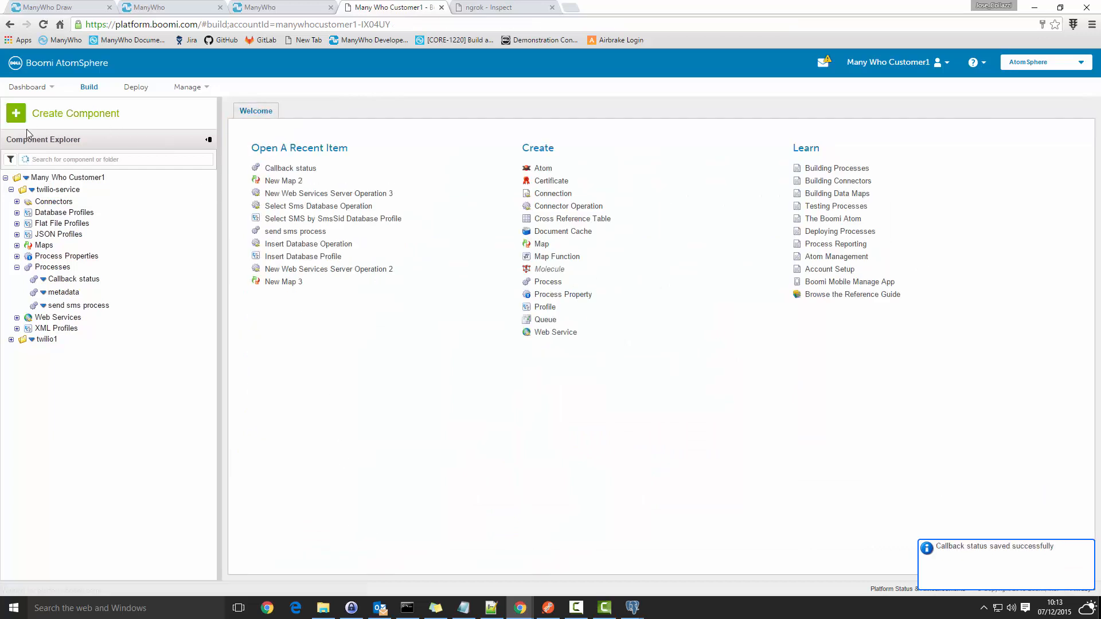
- Toggle the twilio-service Processes folder in the component tree and go to the Deploy page
left_click(17, 268)
left_click(17, 267)
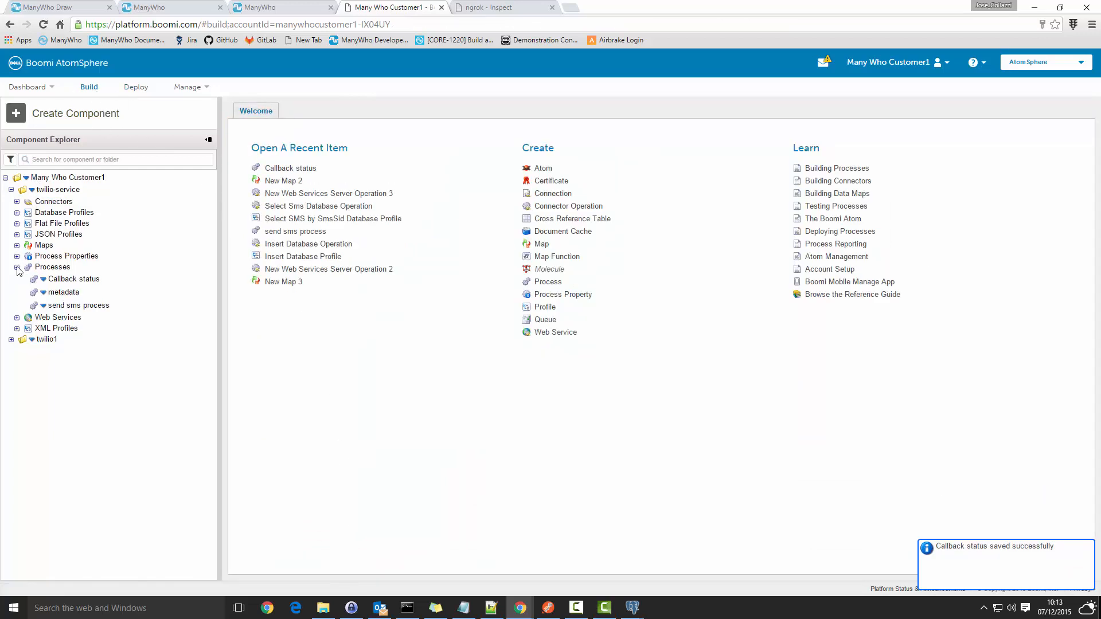
left_click(17, 267)
left_click(134, 87)
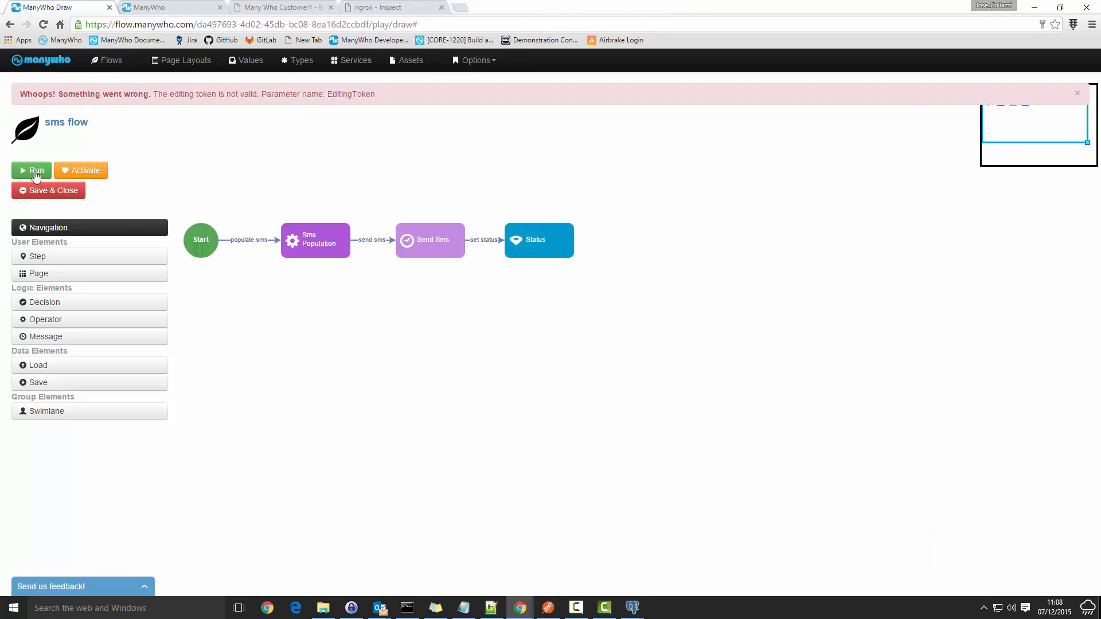
- Switch to ManyWho Draw, test the sms flow in Run mode, then return to the flow diagram and dismiss the run dialog
left_click(33, 170)
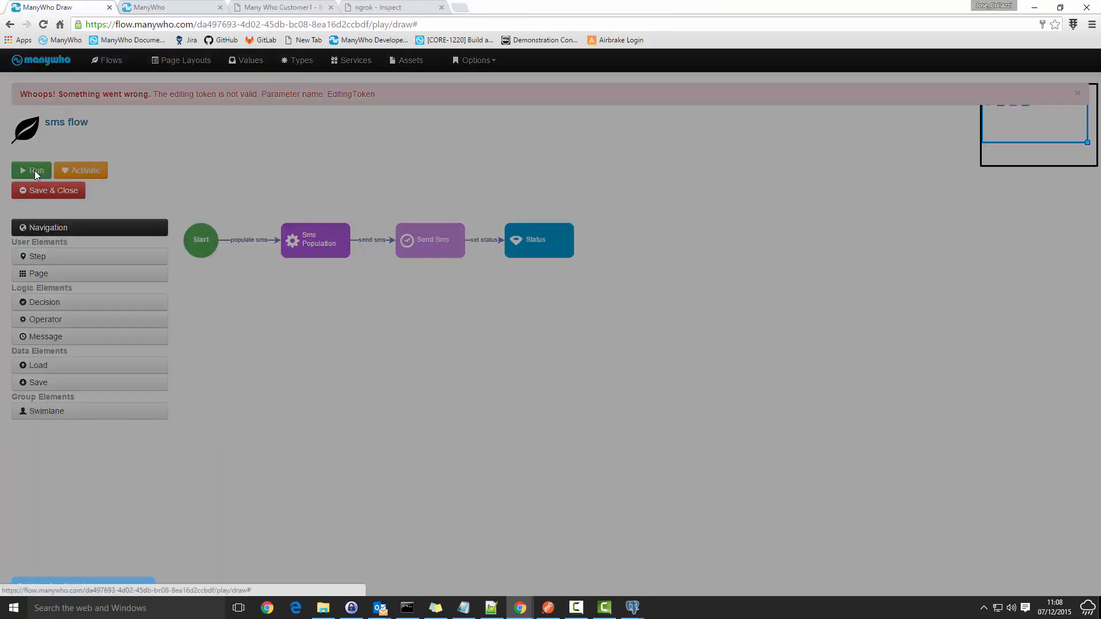
left_click(436, 384)
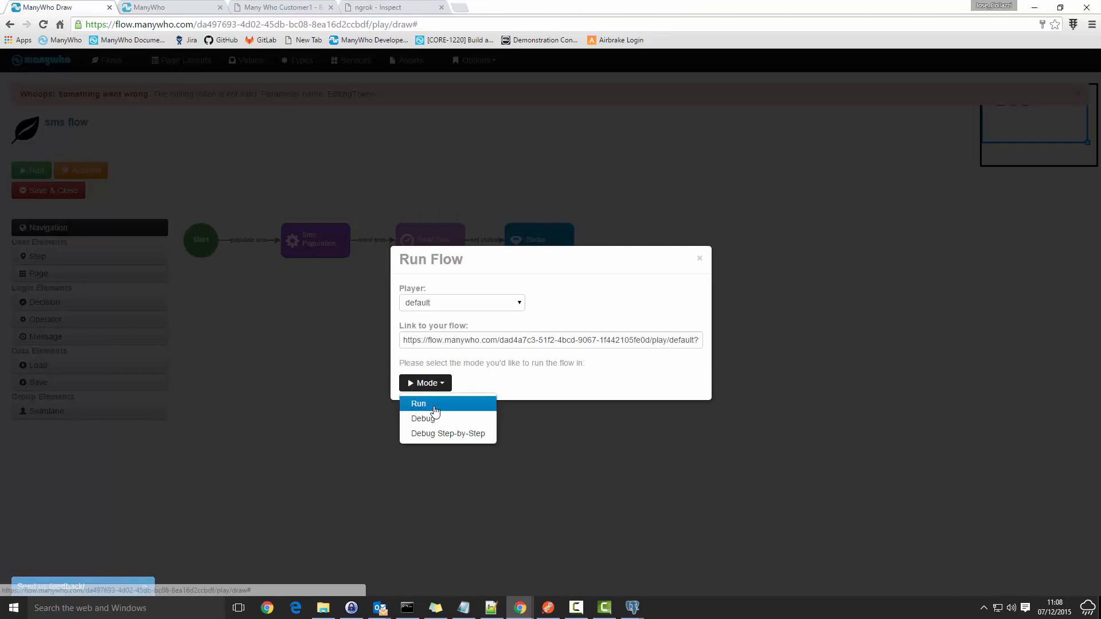
left_click(436, 403)
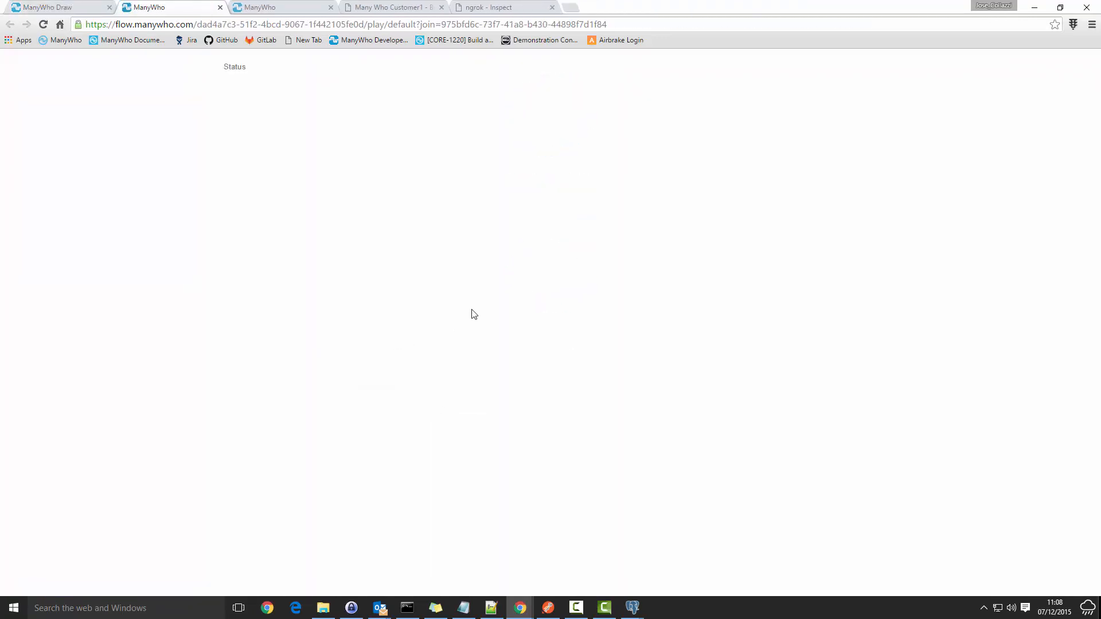
left_click_drag(242, 67, 198, 67)
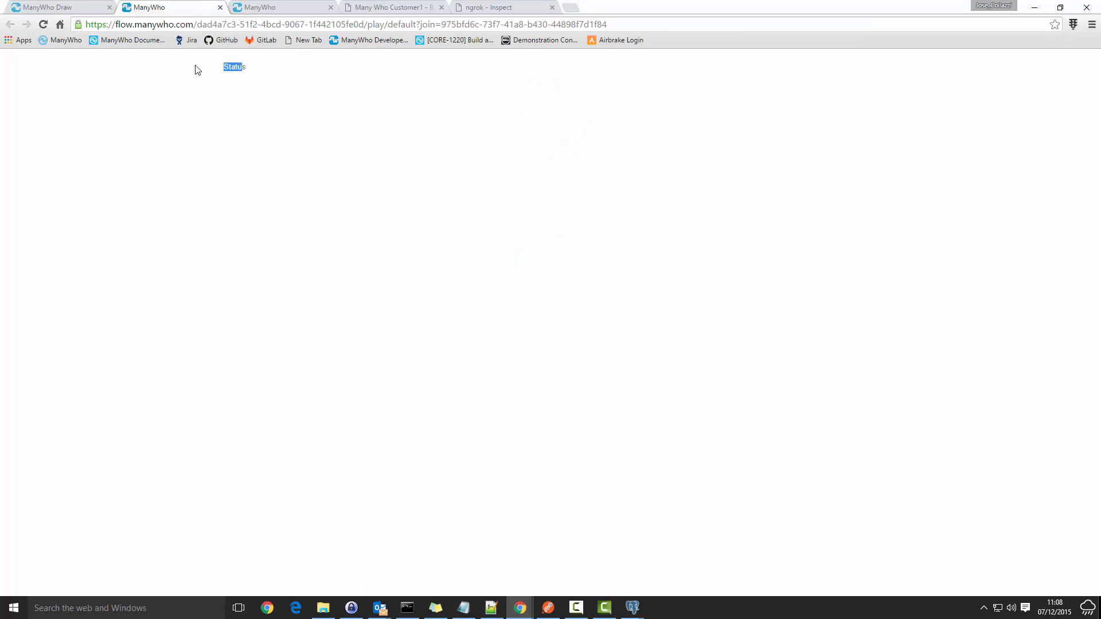
left_click(62, 7)
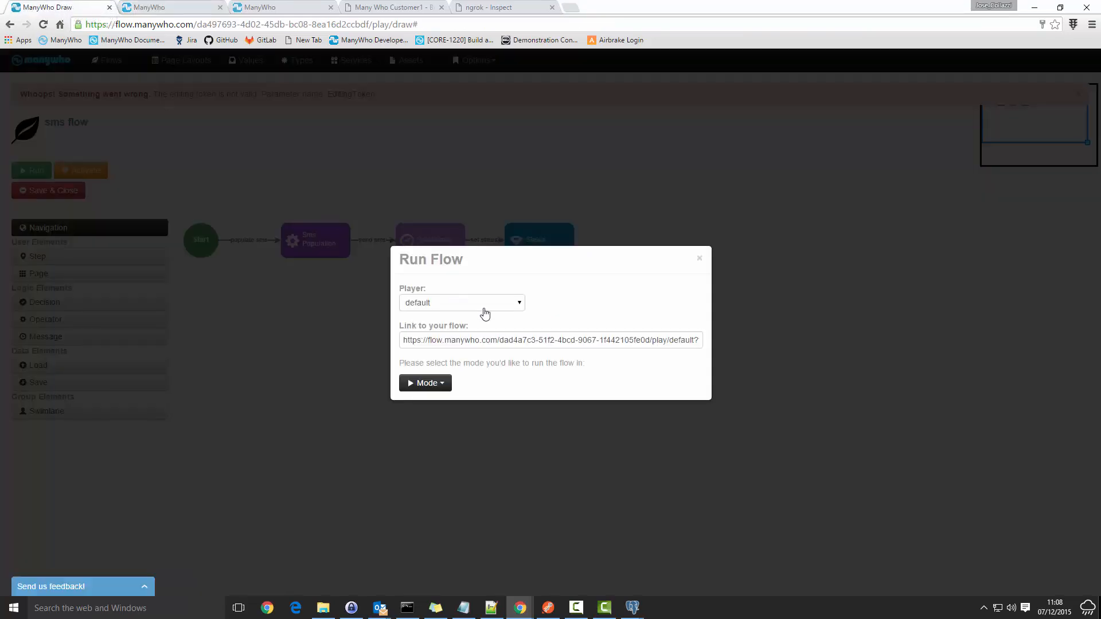
left_click(699, 258)
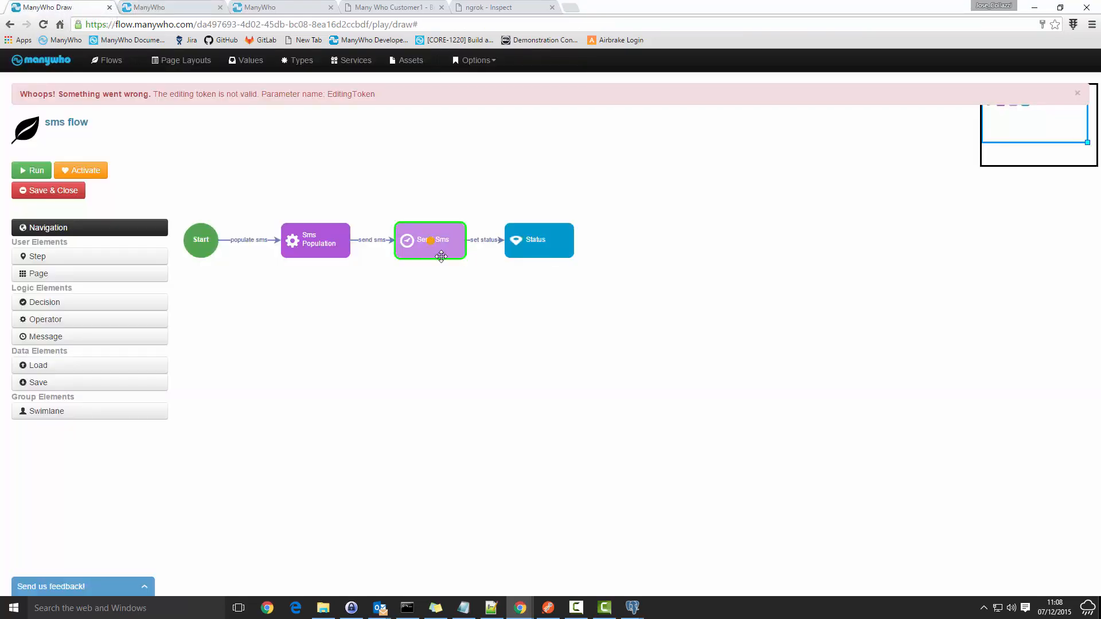